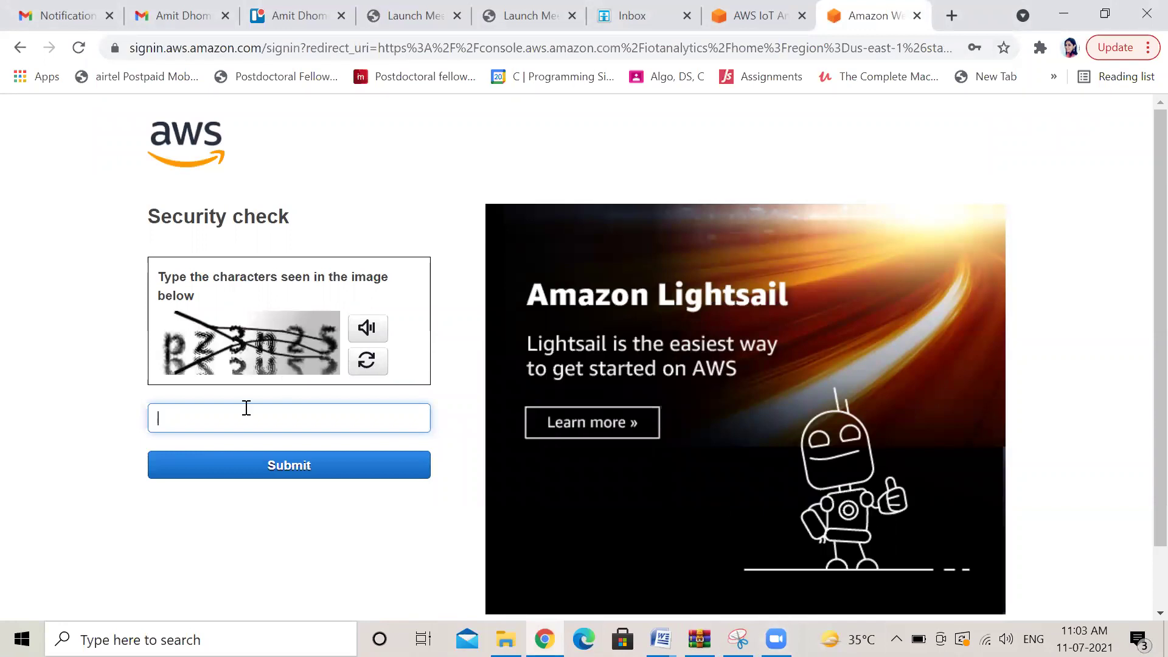
Pass the security check and sign in as the root user with the account password
text(pz3n25)
click(345, 464)
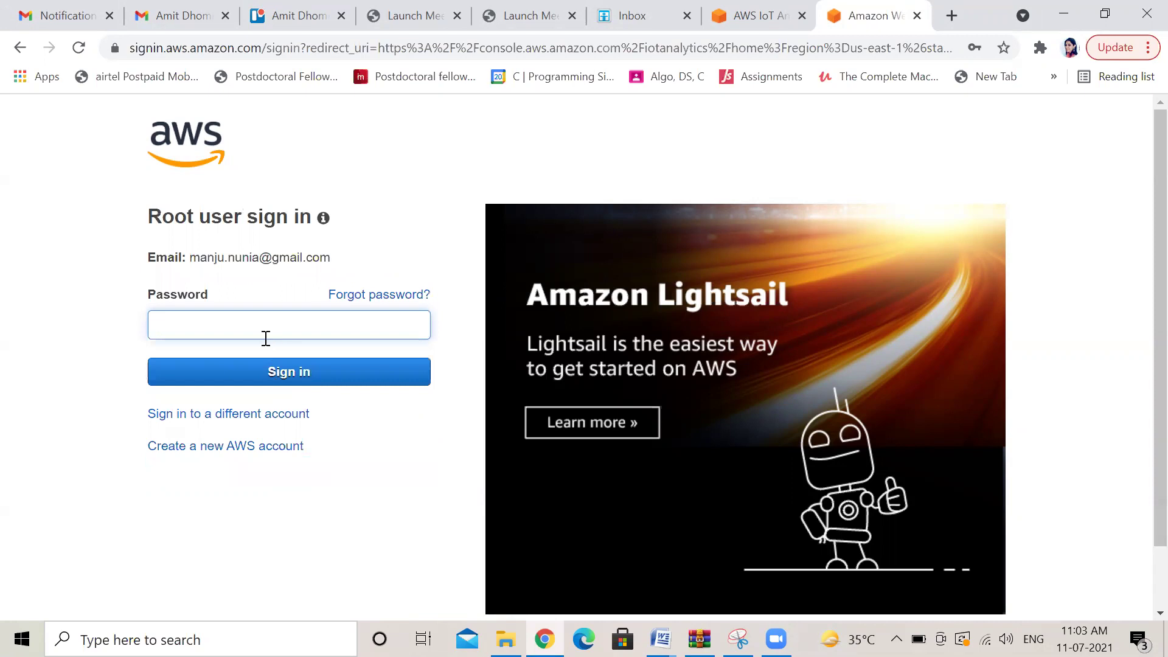
text(************)
click(293, 371)
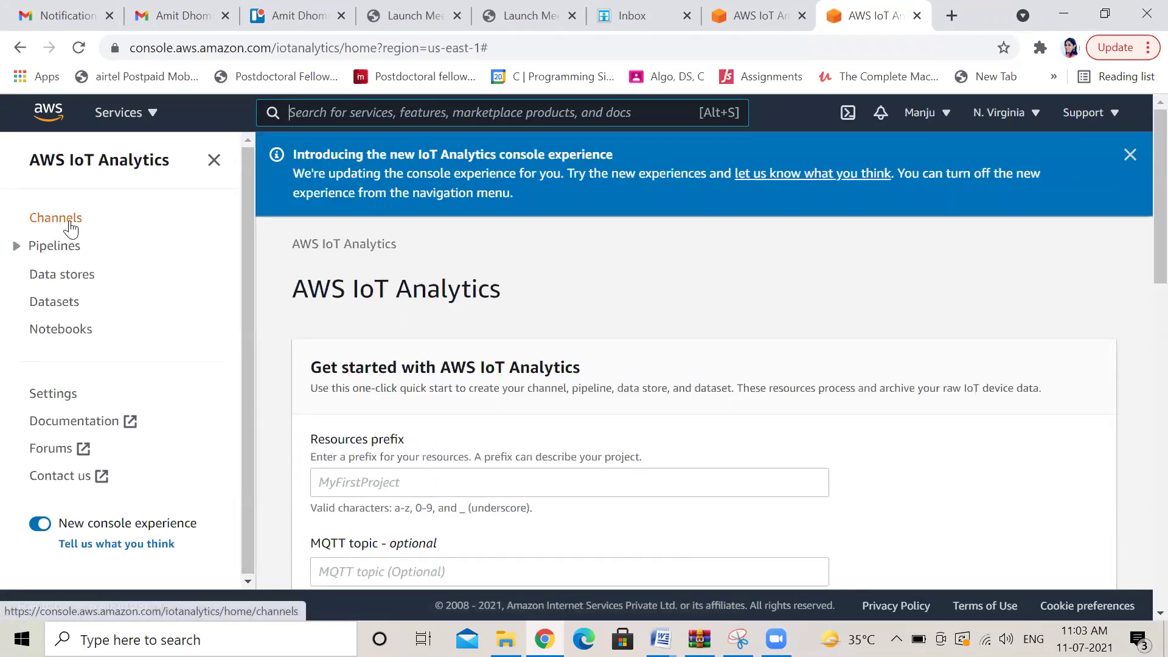
Dismiss the 'Introducing the new IoT Analytics console experience' banner on the home page
click(1129, 155)
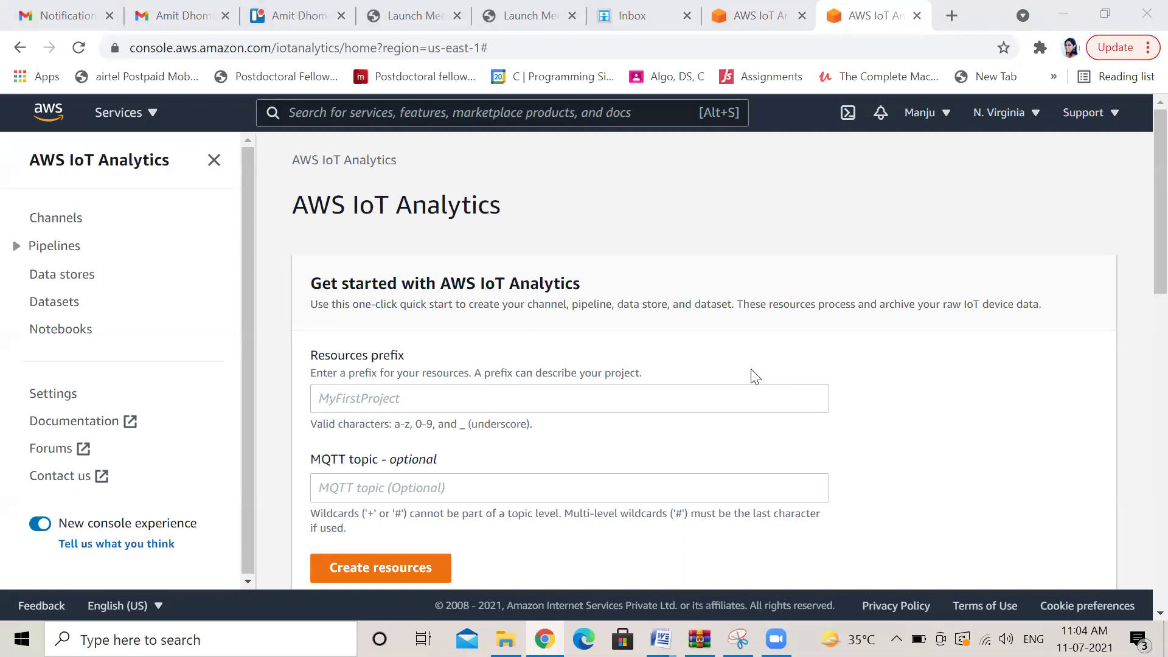
click(367, 399)
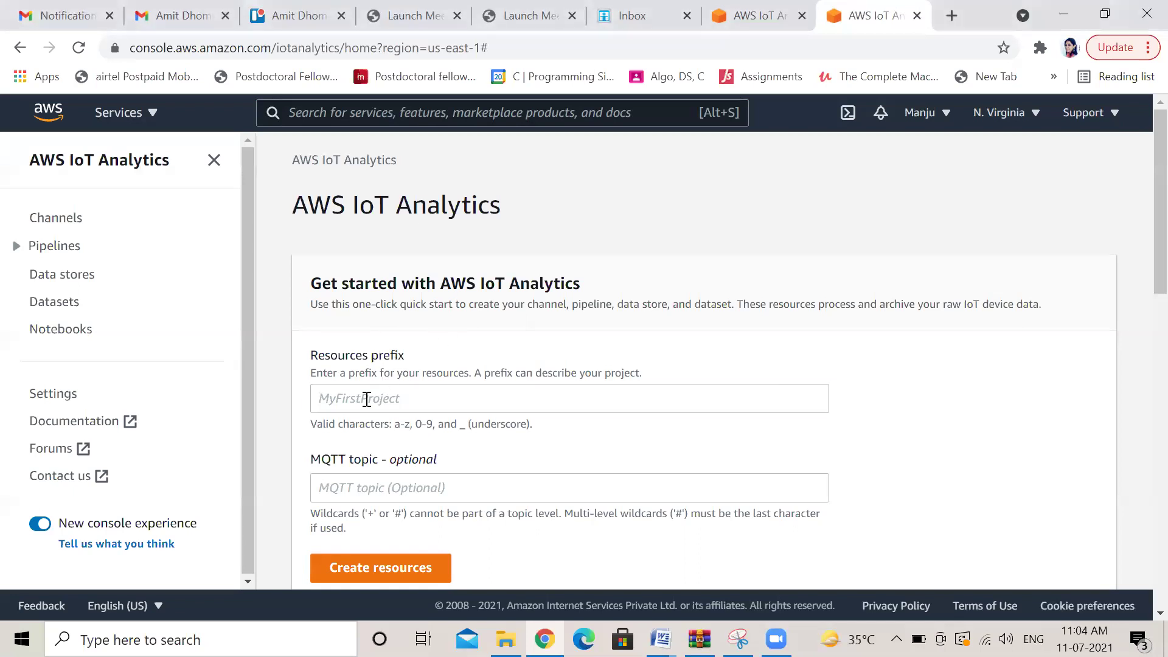
Enter 'Iotanalytics' as the quick-start resources prefix
text(lot)
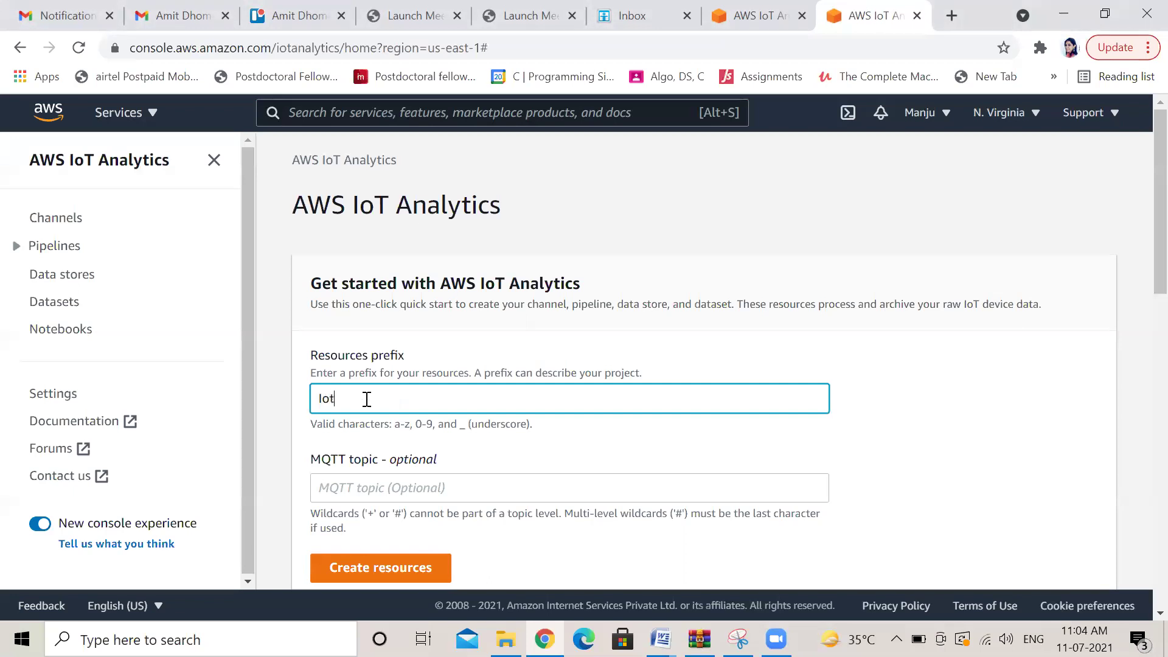
text(analytics)
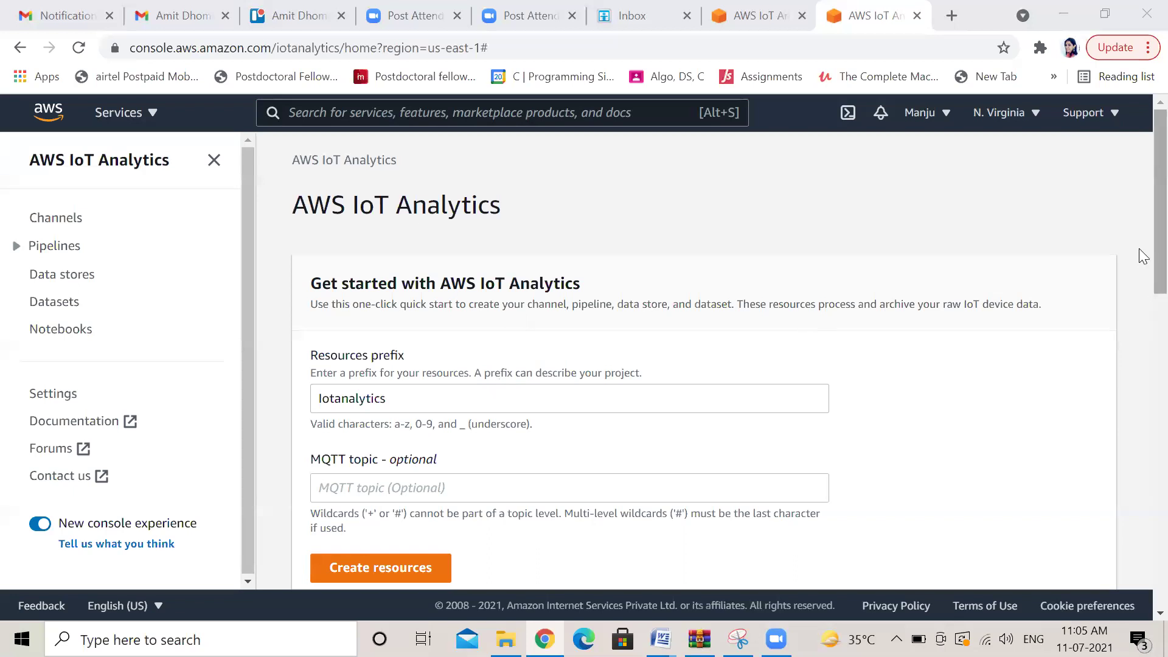
click(1138, 267)
scroll(1138, 268, down, 3)
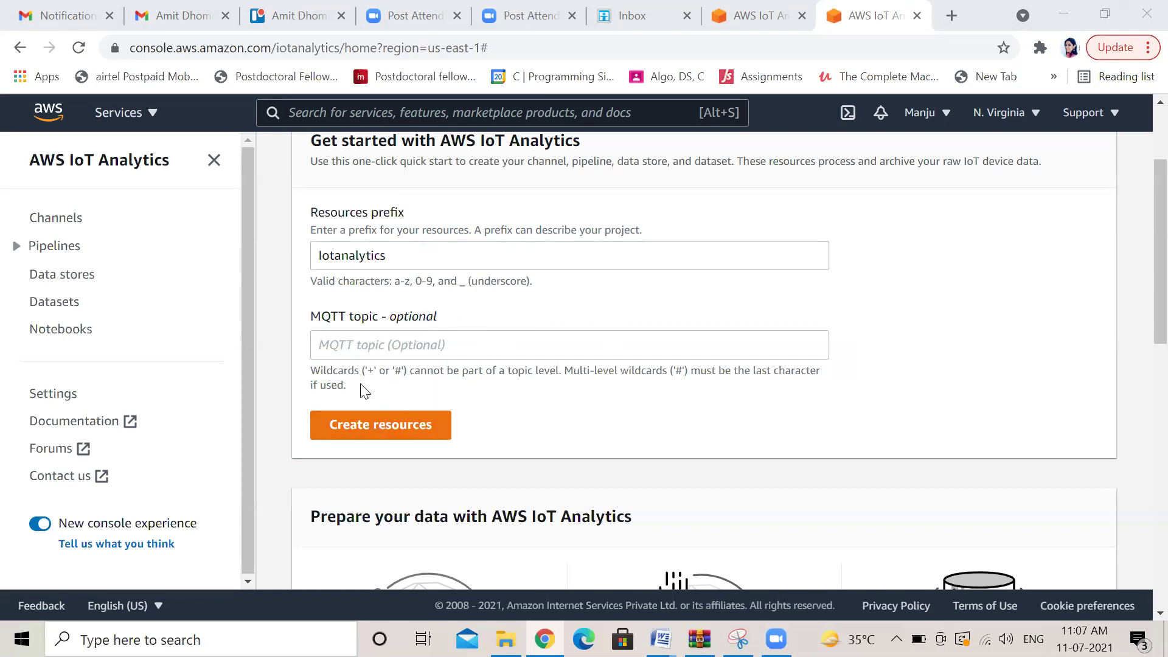
Create the Iotanalytics quick-start channel, data store, pipeline and dataset
click(372, 428)
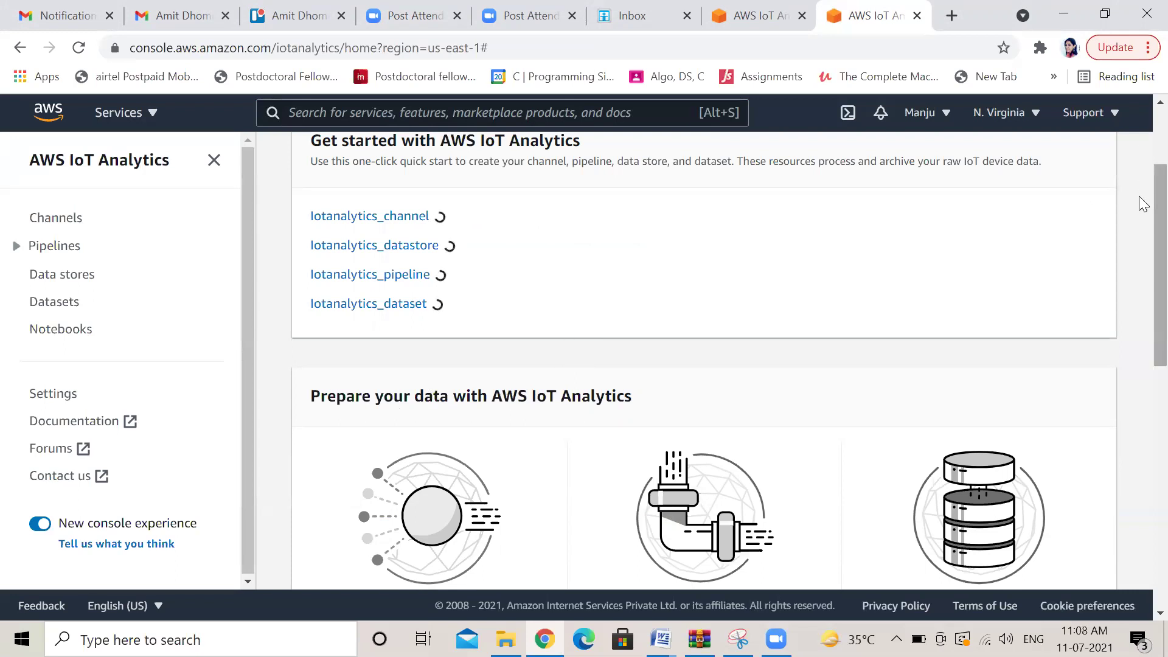
scroll(1142, 207, down, 3)
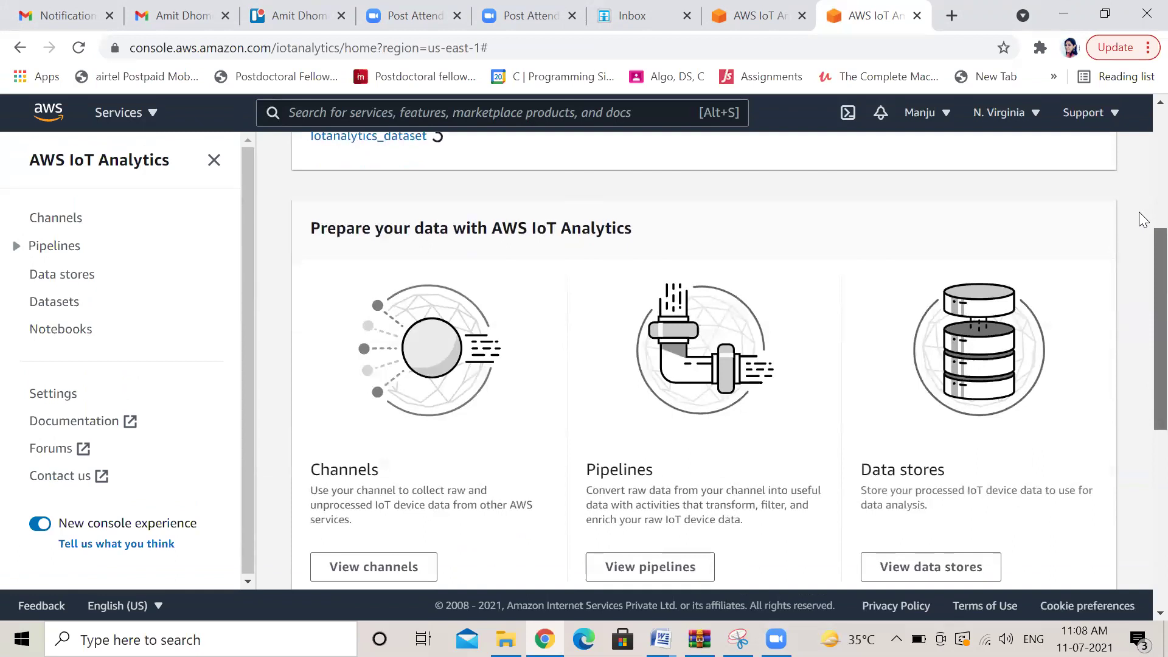
scroll(1140, 268, down, 3)
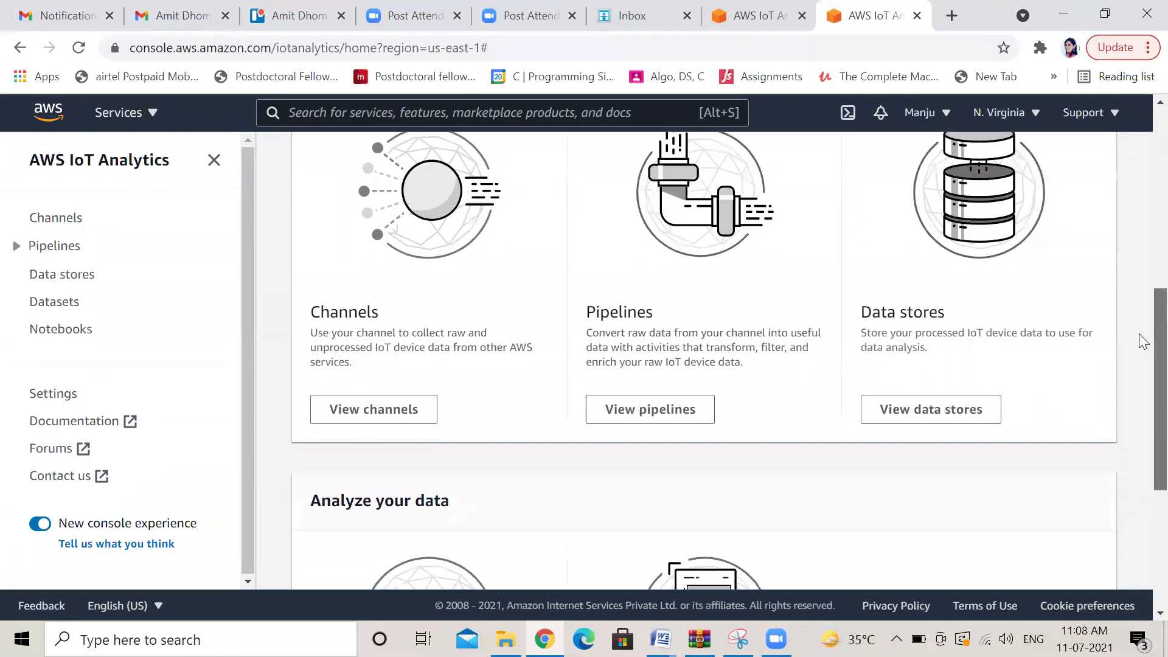
scroll(1138, 334, down, 1)
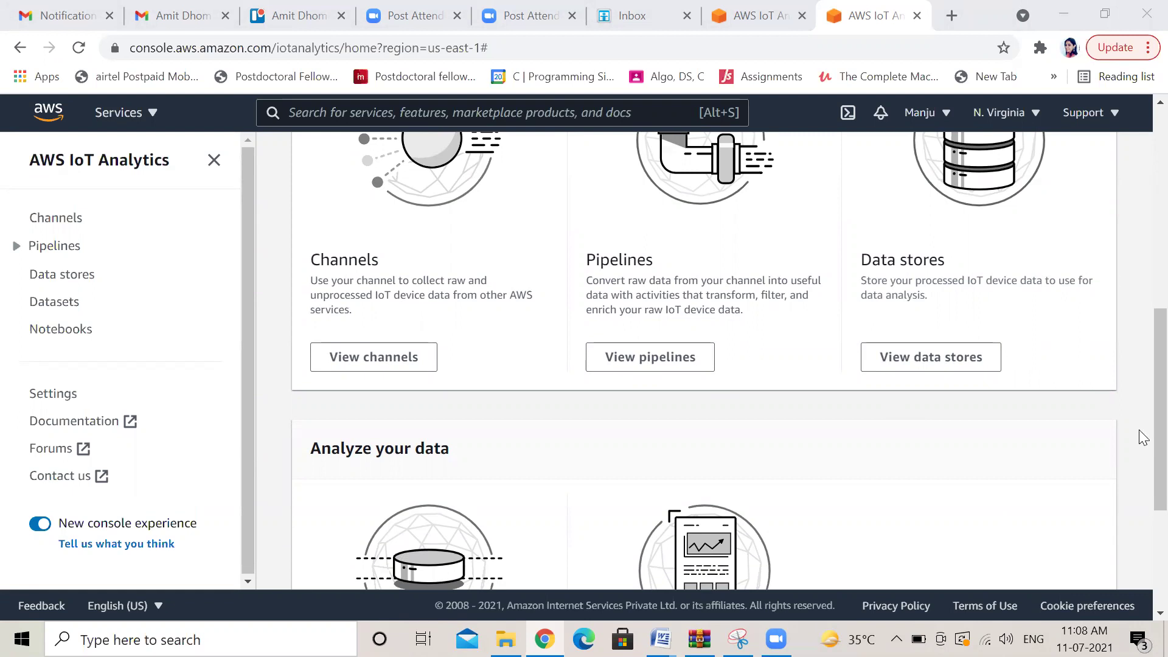
scroll(1143, 438, down, 3)
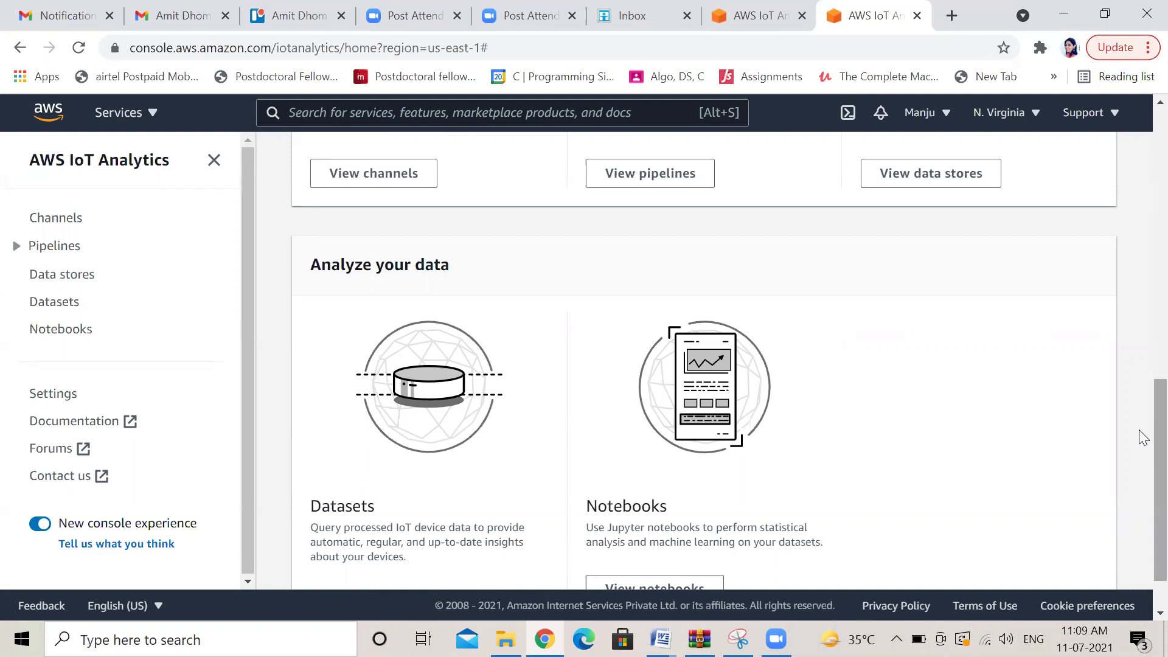
scroll(1139, 509, up, 10)
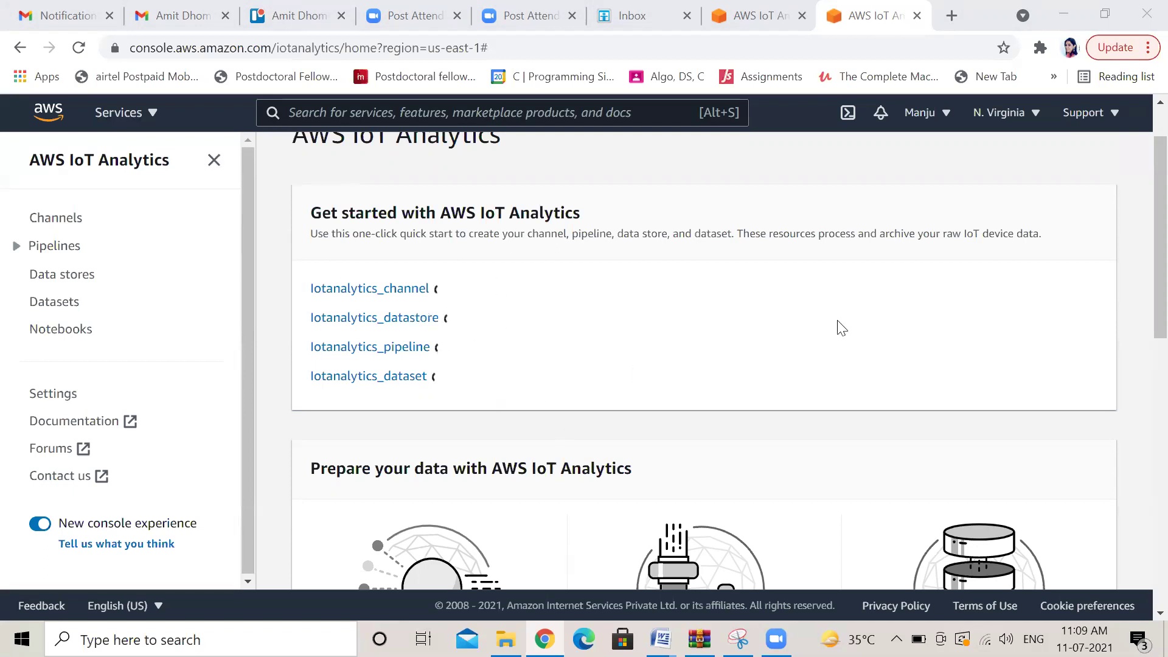
scroll(1138, 239, down, 6)
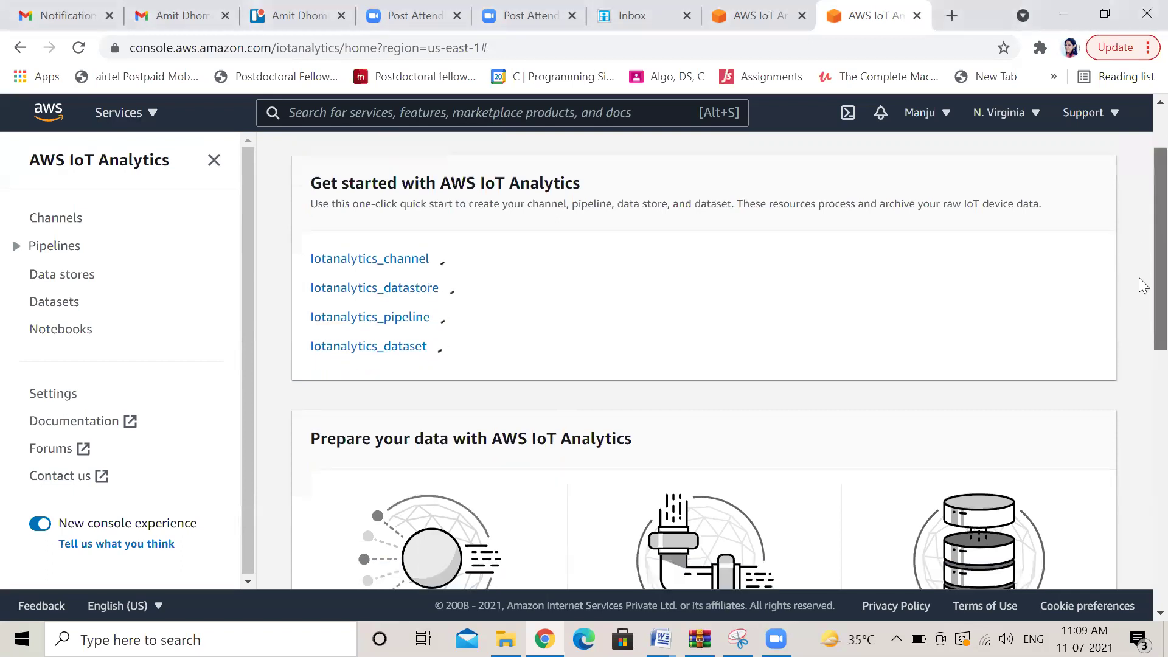
scroll(1139, 413, up, 4)
scroll(1139, 229, up, 3)
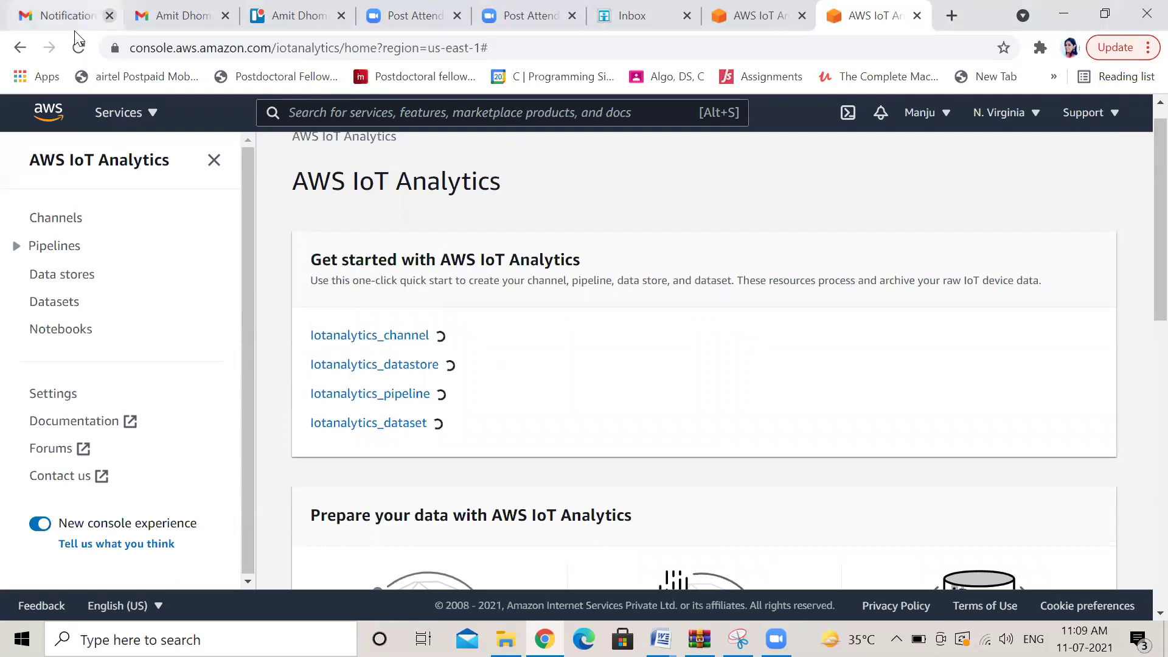
Reload the console and check the iotanalytics_channel details and the Pipelines list
click(78, 49)
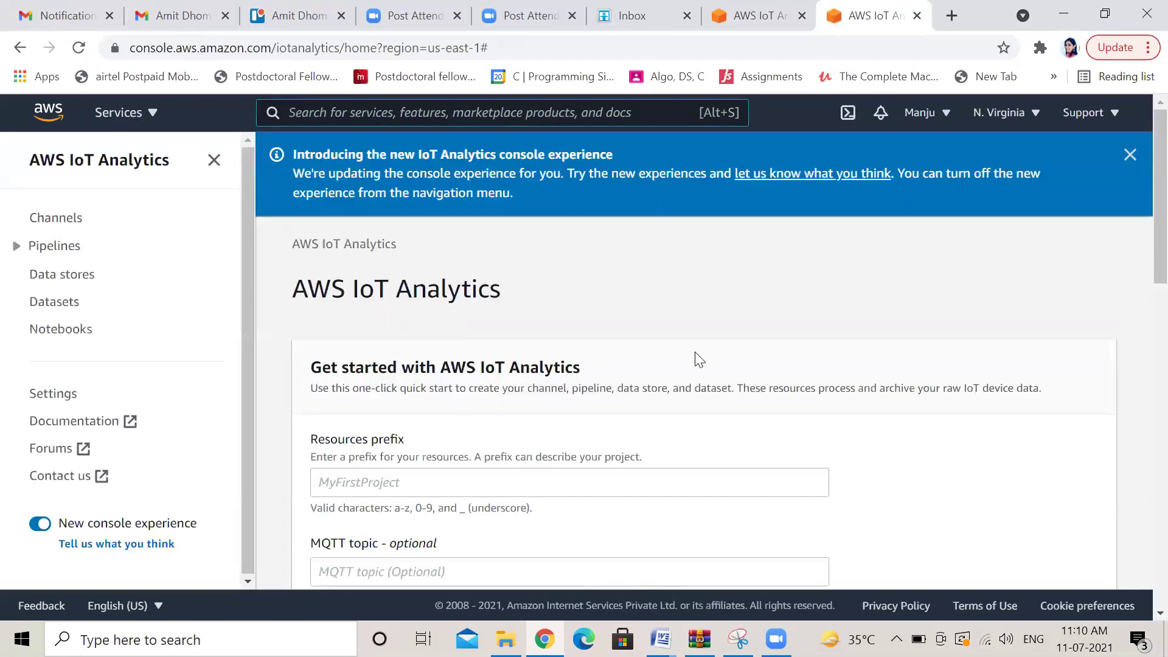
click(67, 225)
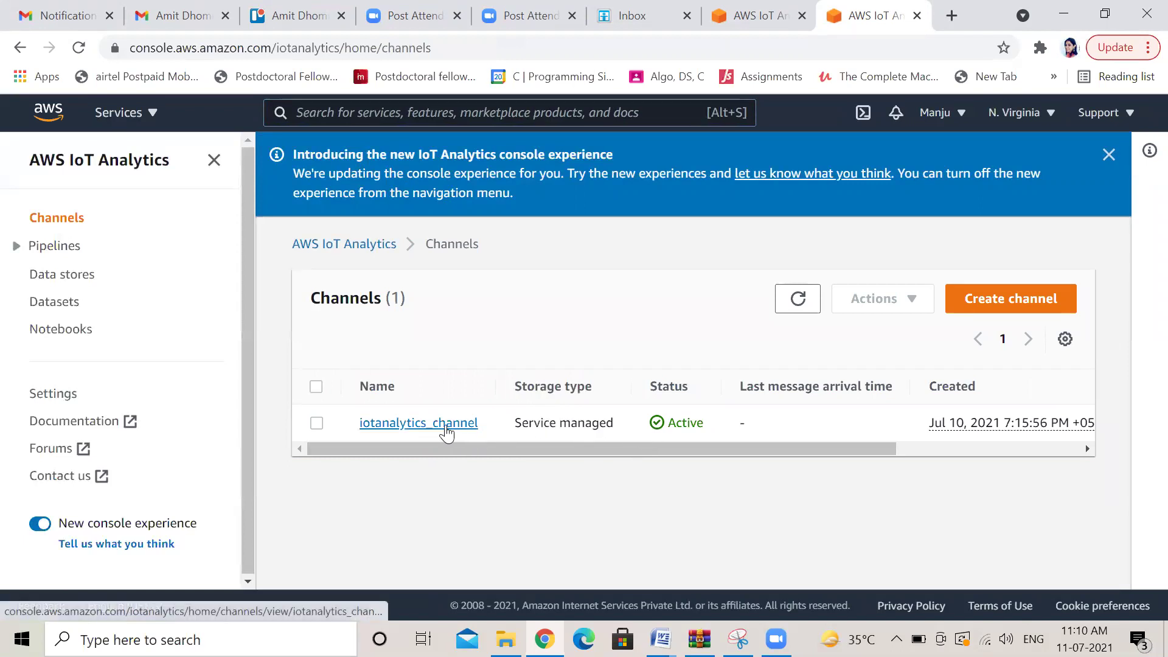
click(446, 426)
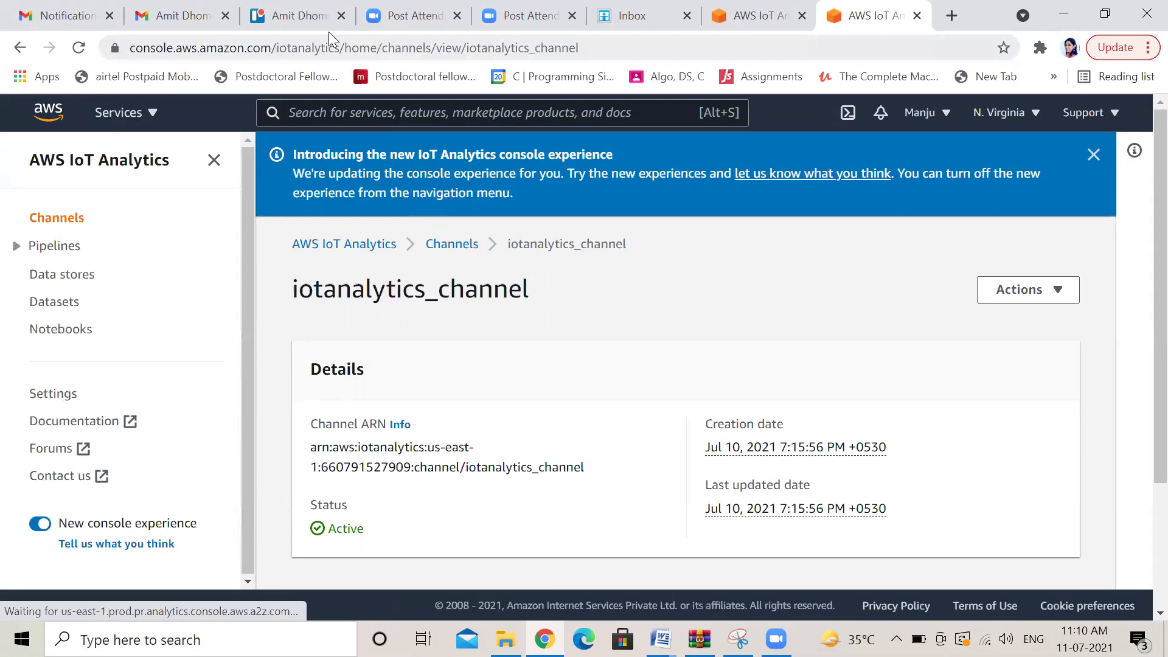
click(66, 250)
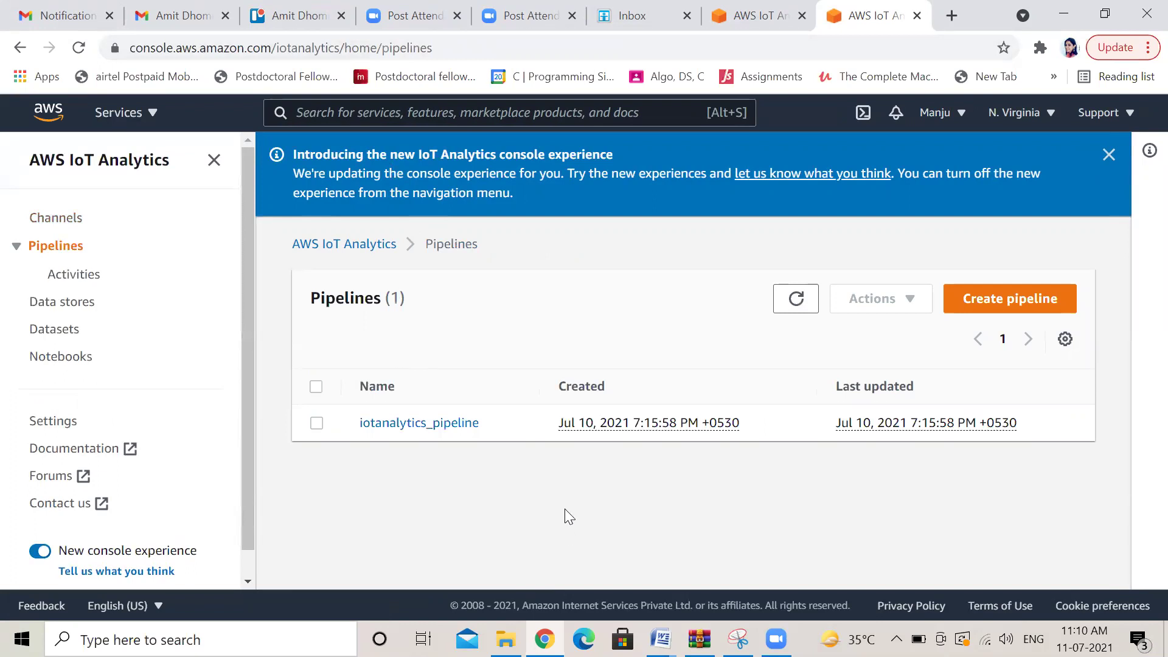
click(65, 220)
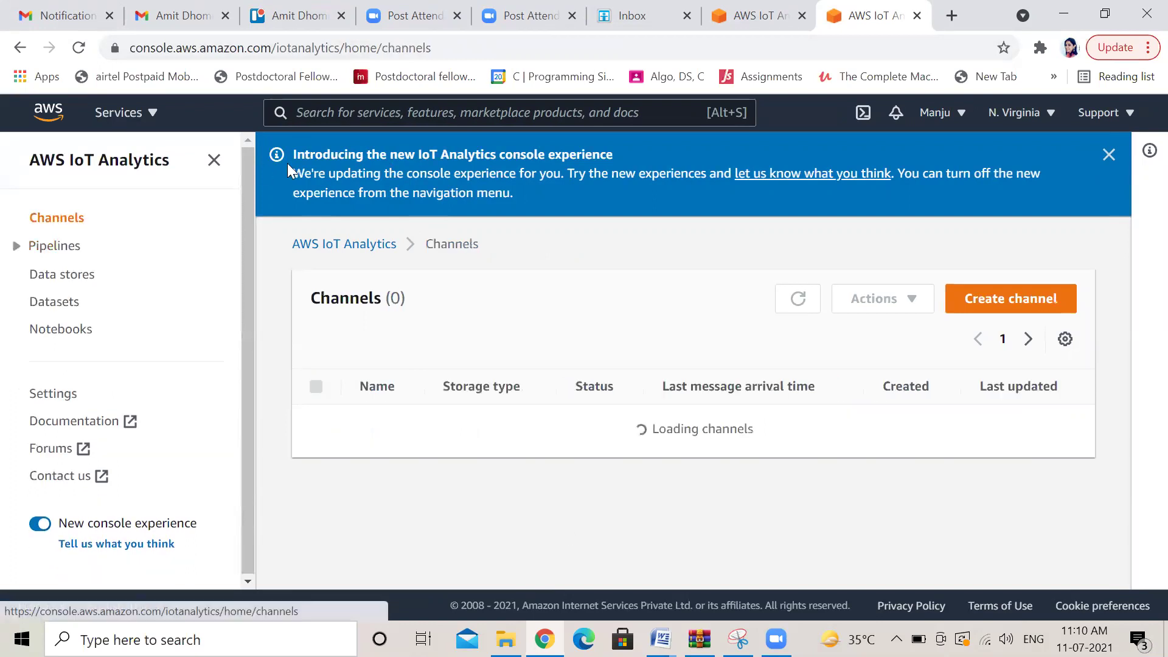
On the Channels list, hide the side navigation and dismiss the new-console banner
click(214, 160)
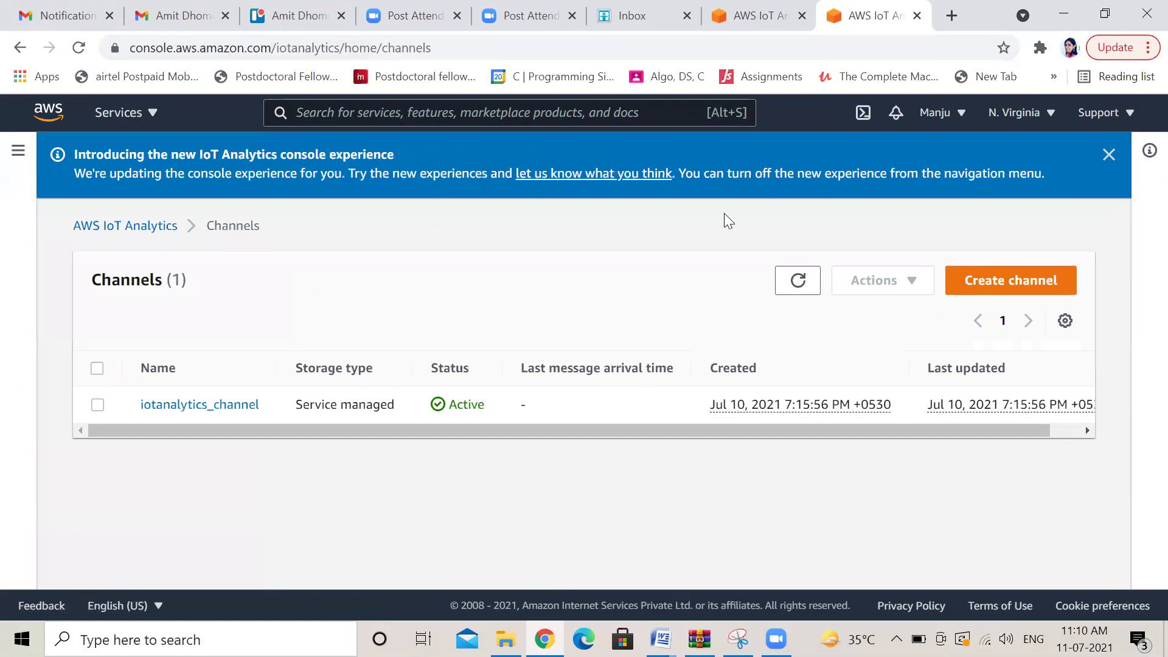
click(1108, 156)
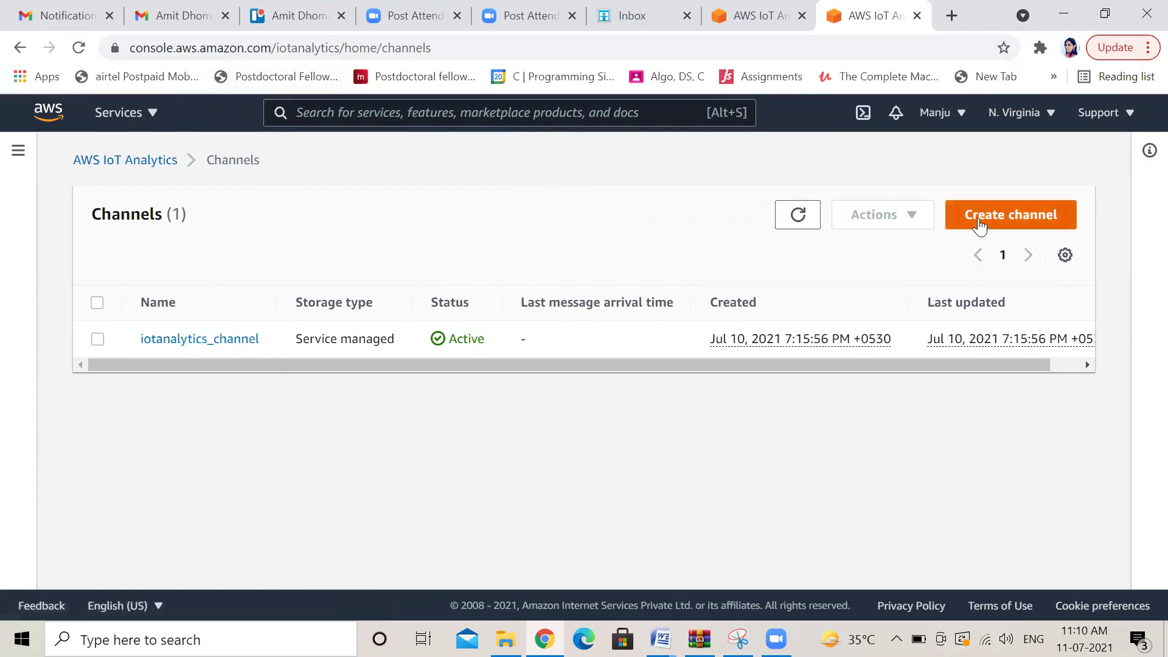
click(1023, 228)
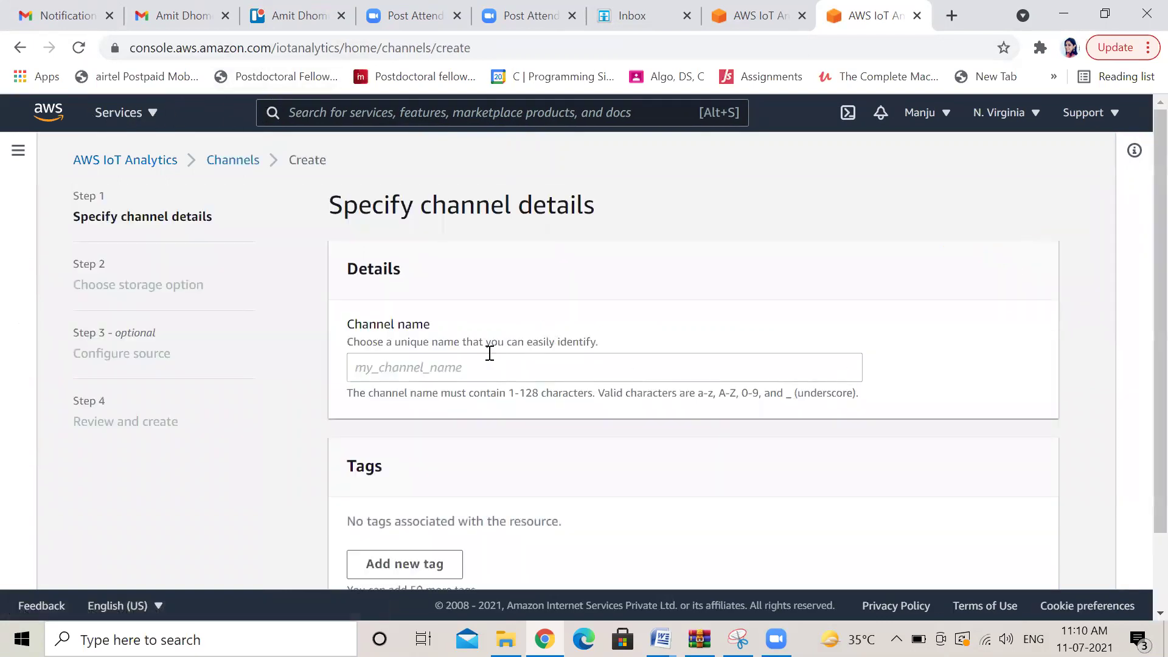
Abandon the unfinished channel form and return to the IoT Analytics home page
click(428, 373)
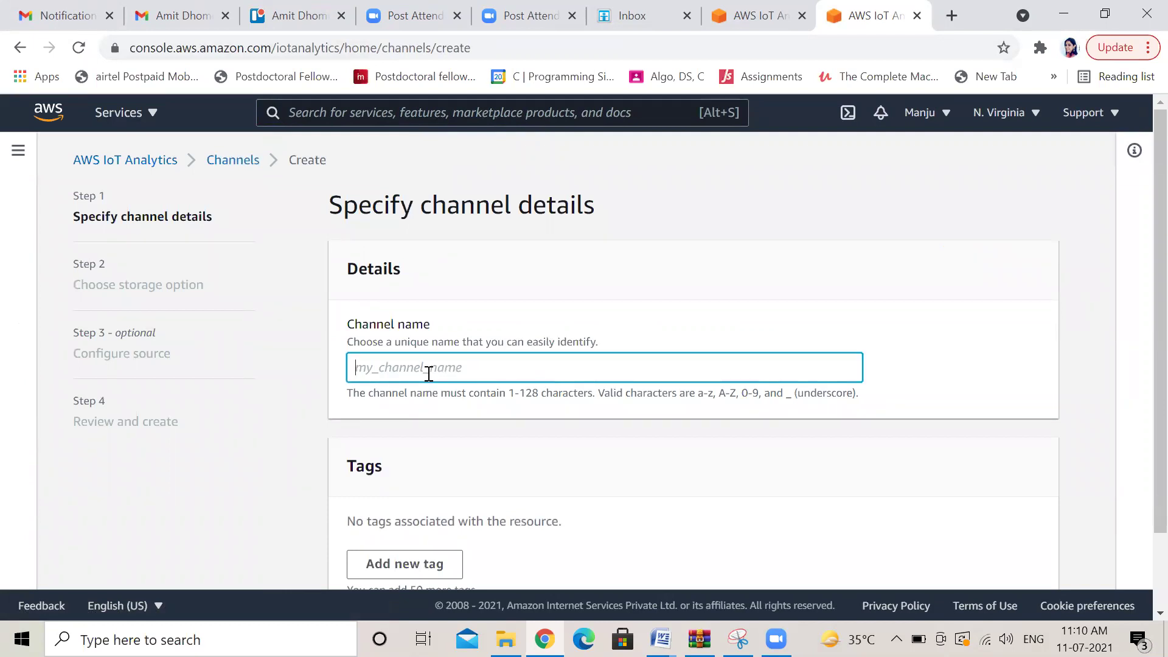
click(125, 161)
click(906, 409)
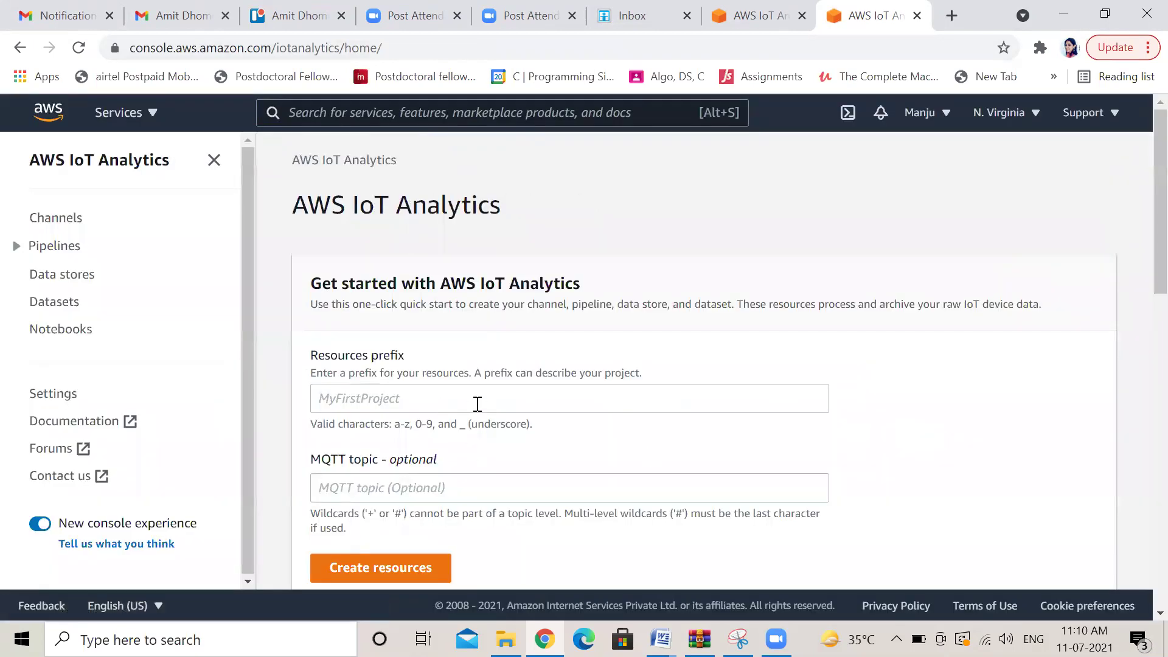
Run the quick start with prefix iotanalytics to create its channel, datastore, pipeline and dataset
click(369, 398)
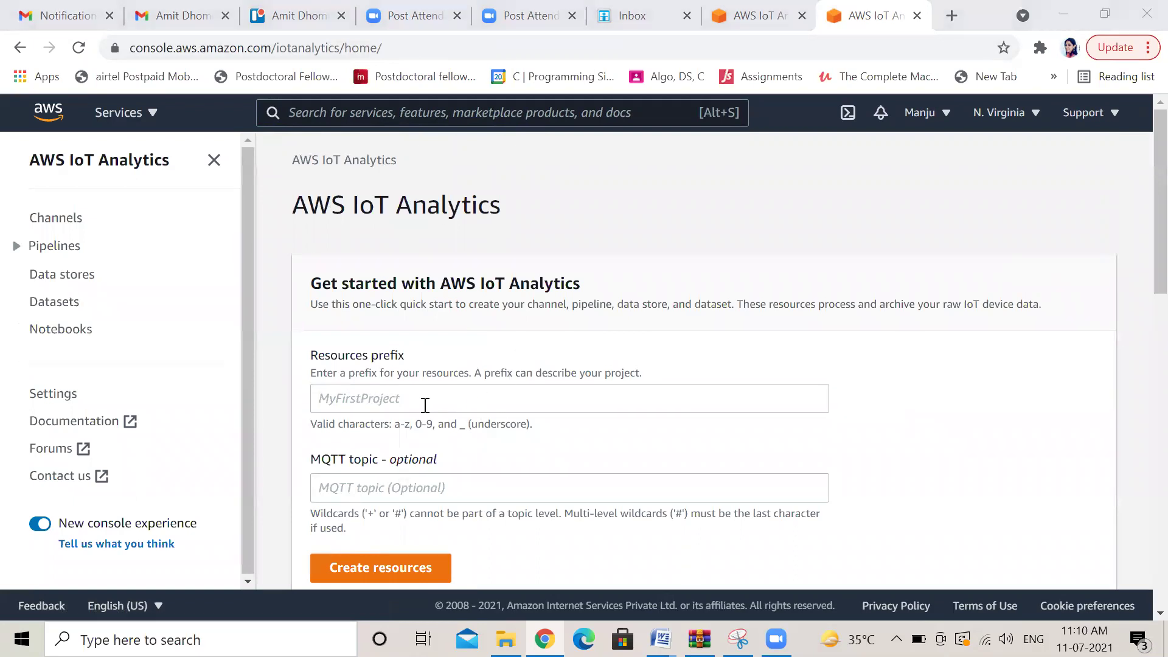
click(411, 405)
text(iotanalytice)
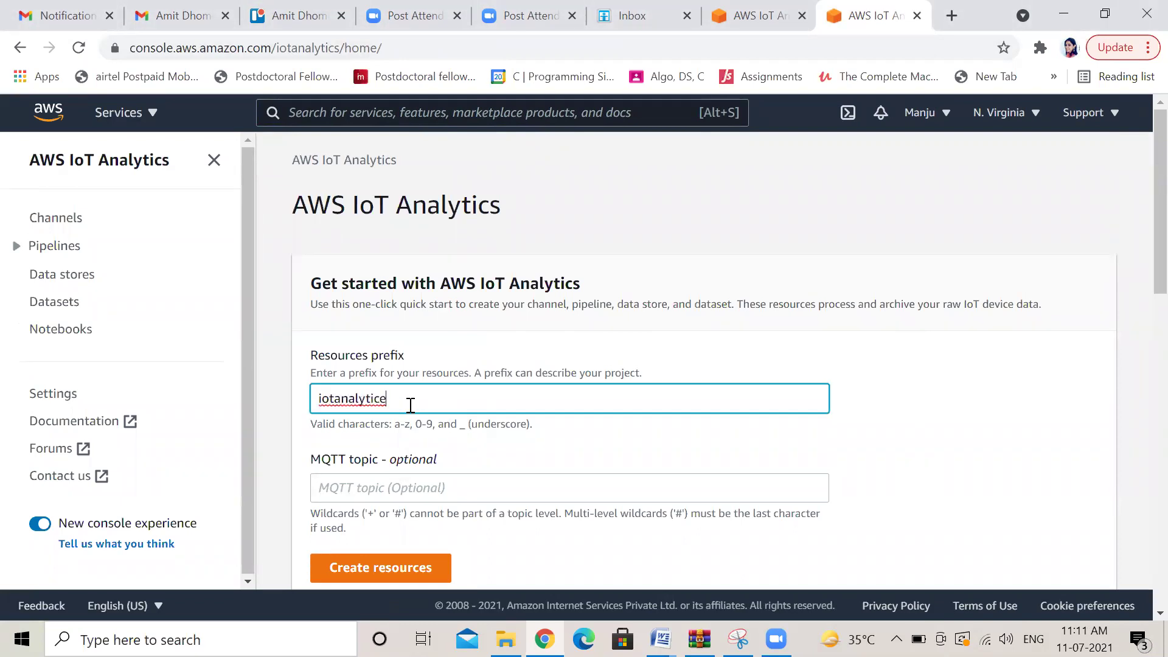
key(BackSpace)
click(412, 571)
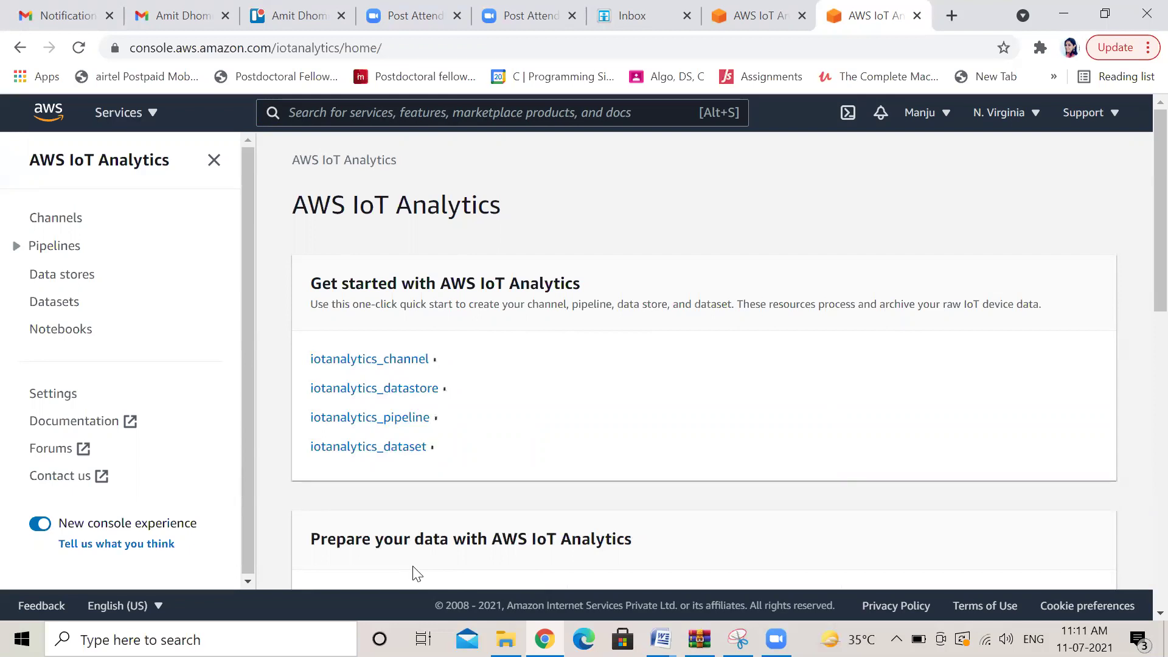
scroll(1139, 268, down, 3)
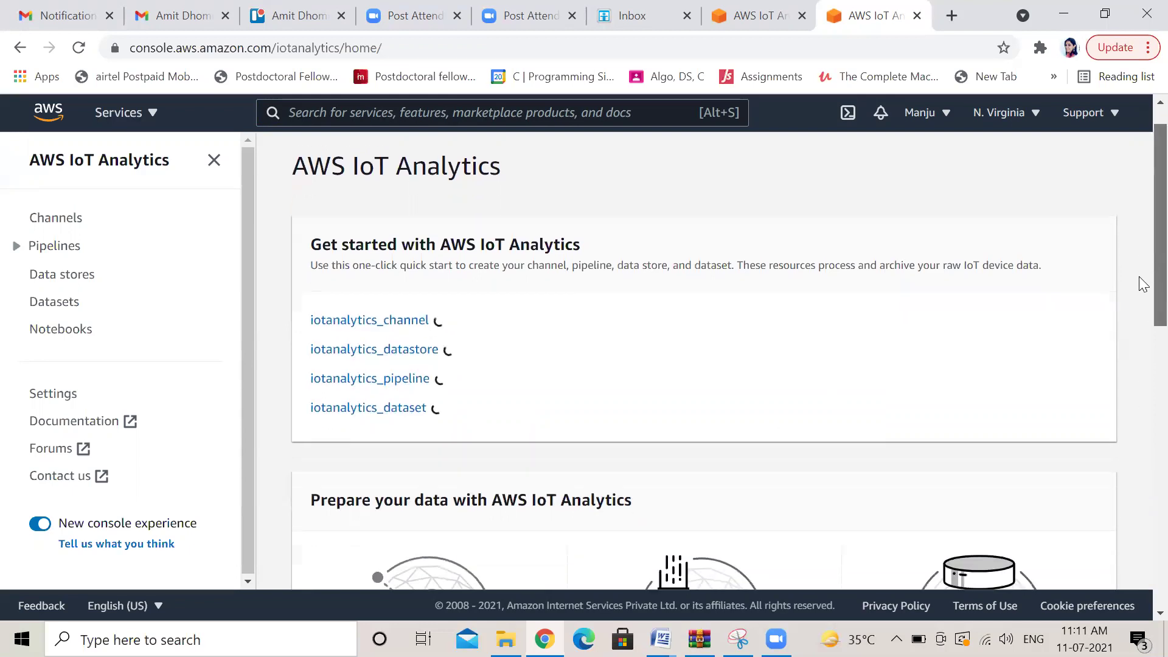
scroll(1138, 284, up, 2)
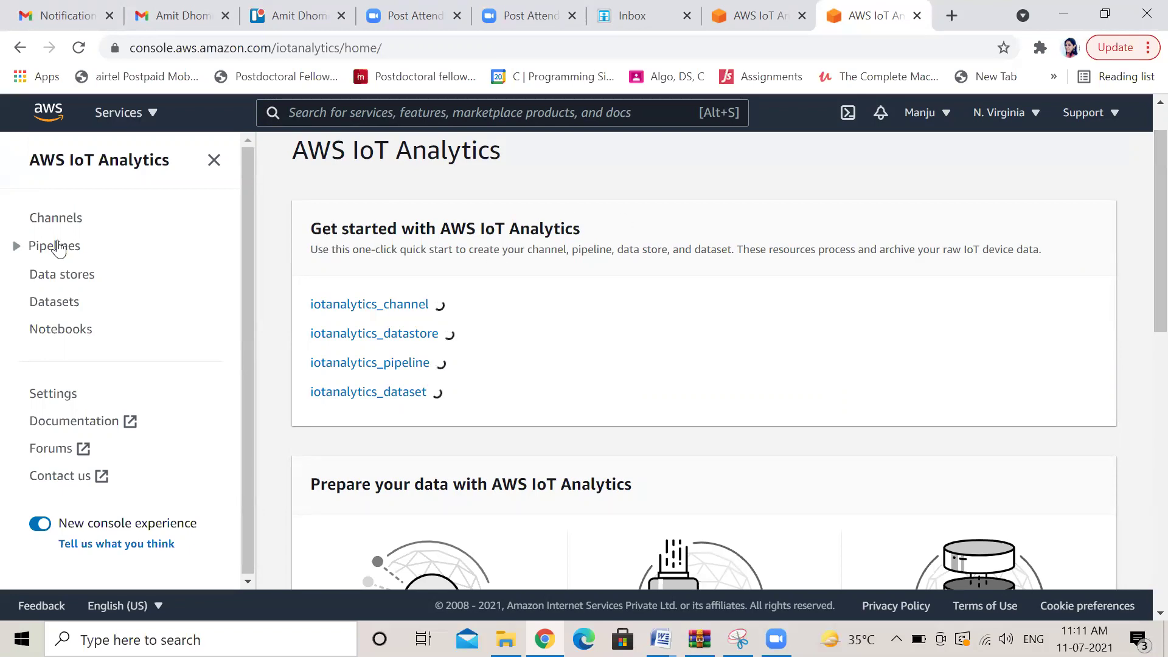
Start a new channel named iotchannel and move on to its storage settings
click(66, 224)
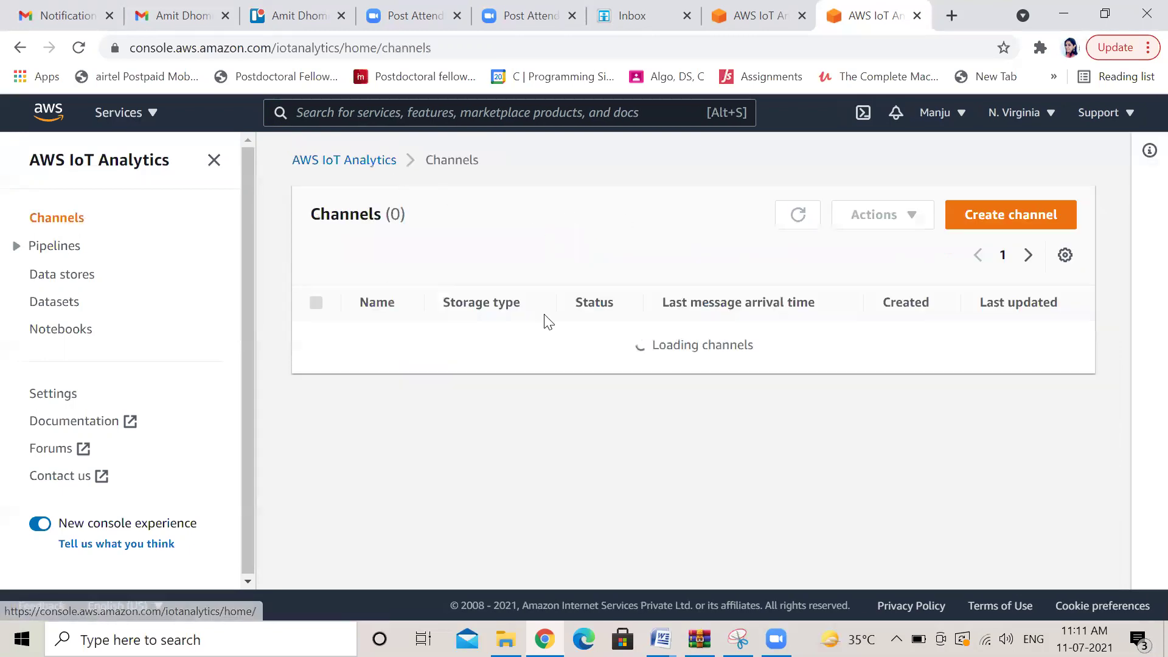
click(1004, 212)
click(419, 368)
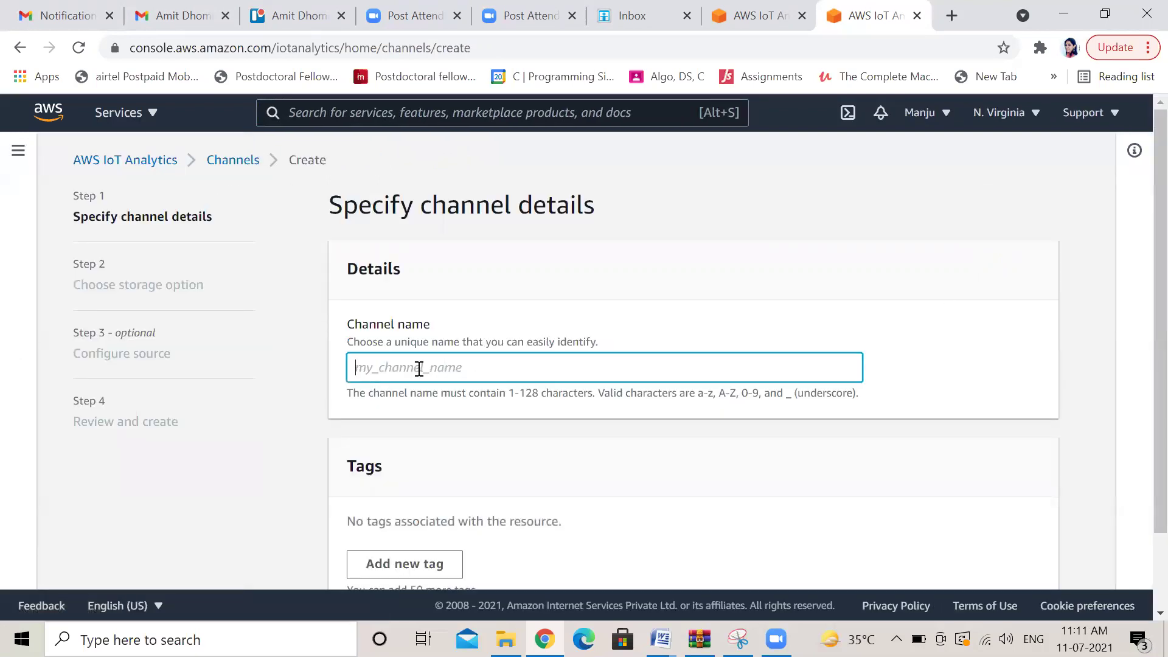
text(iot-chan)
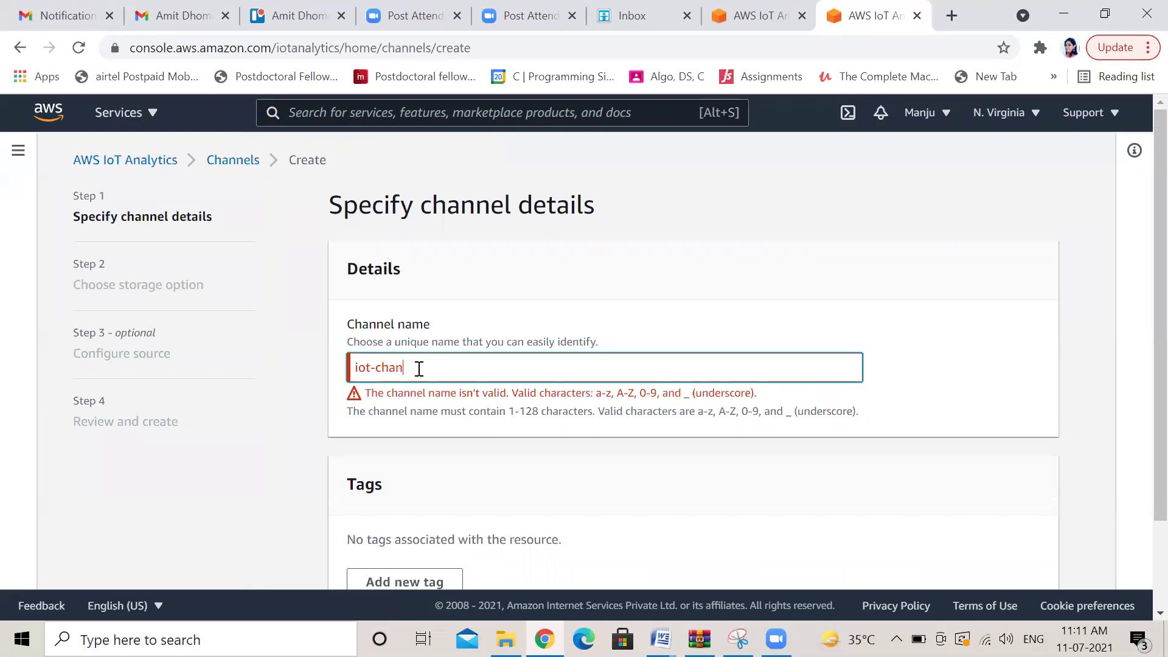
key(ctrl+a)
click(446, 367)
key(BackSpace)
key(BackSpace)
key(BackSpace)
key(BackSpace)
key(BackSpace)
key(BackSpace)
key(BackSpace)
key(BackSpace)
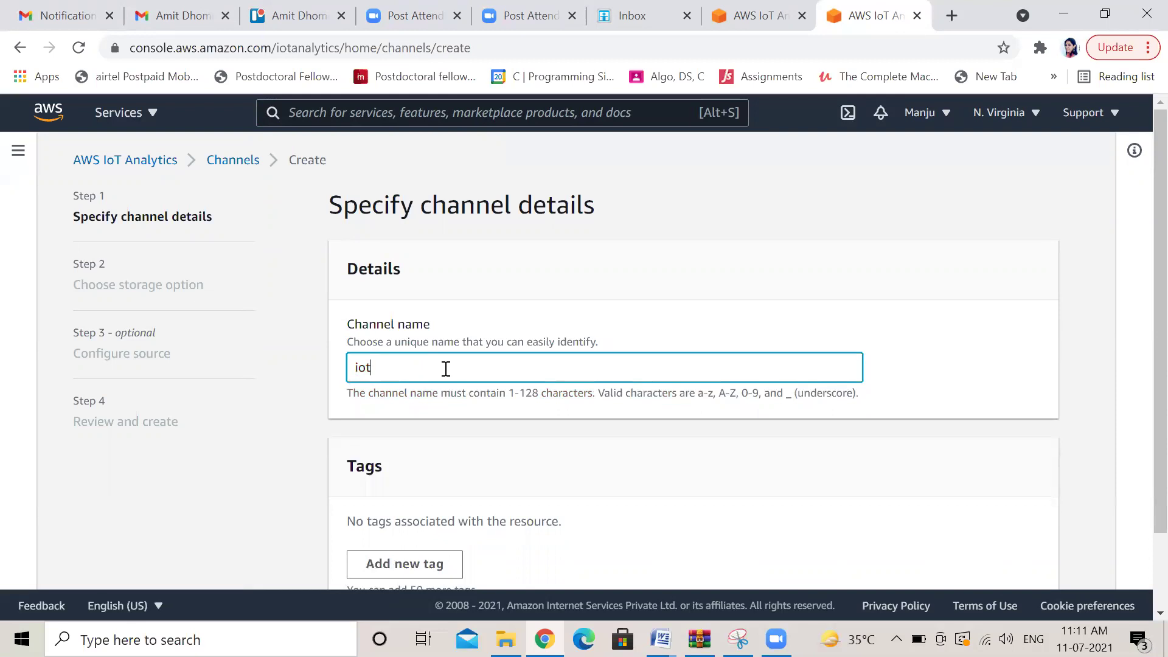
text(chanle)
text(\)
key(BackSpace)
key(BackSpace)
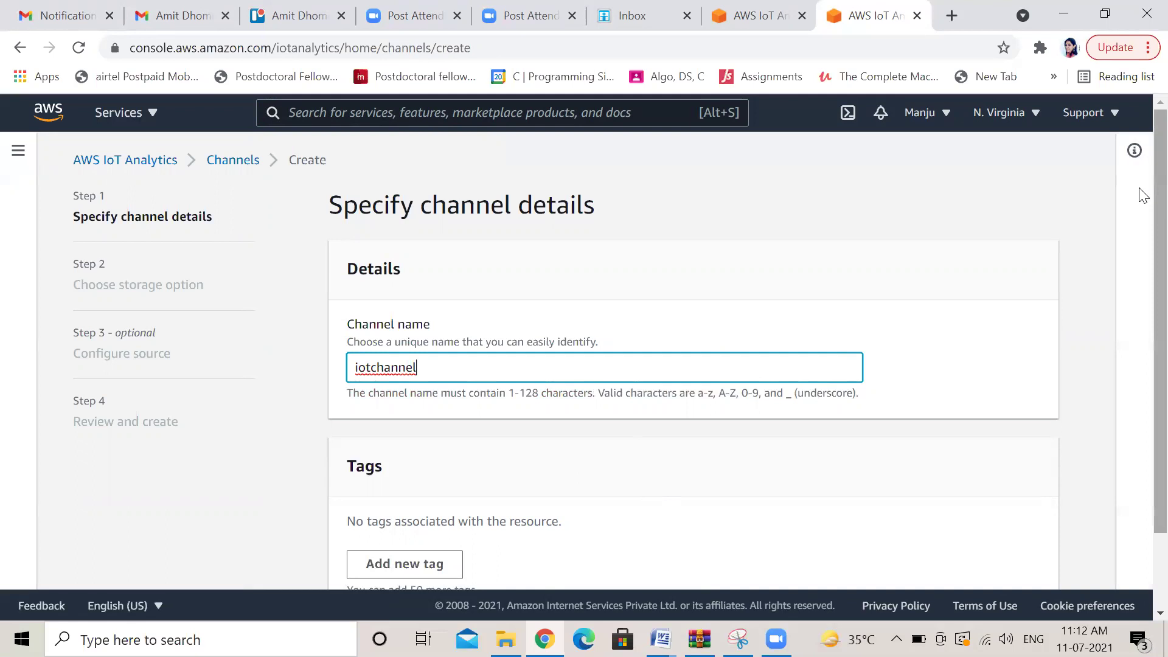
scroll(1139, 286, down, 2)
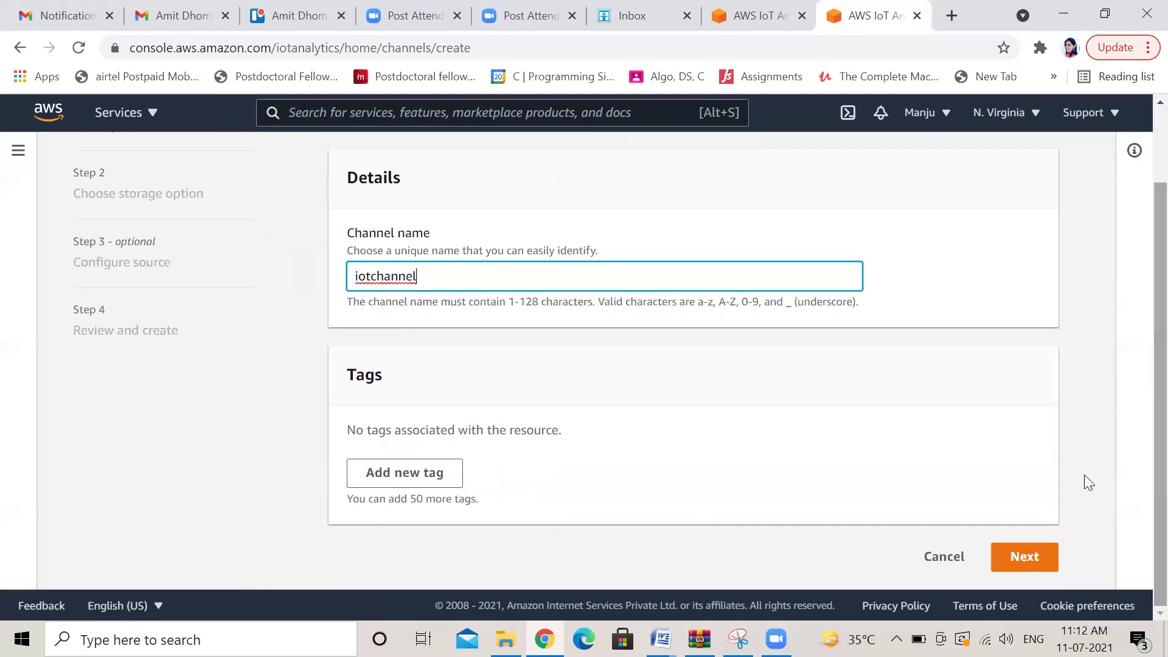
click(1015, 555)
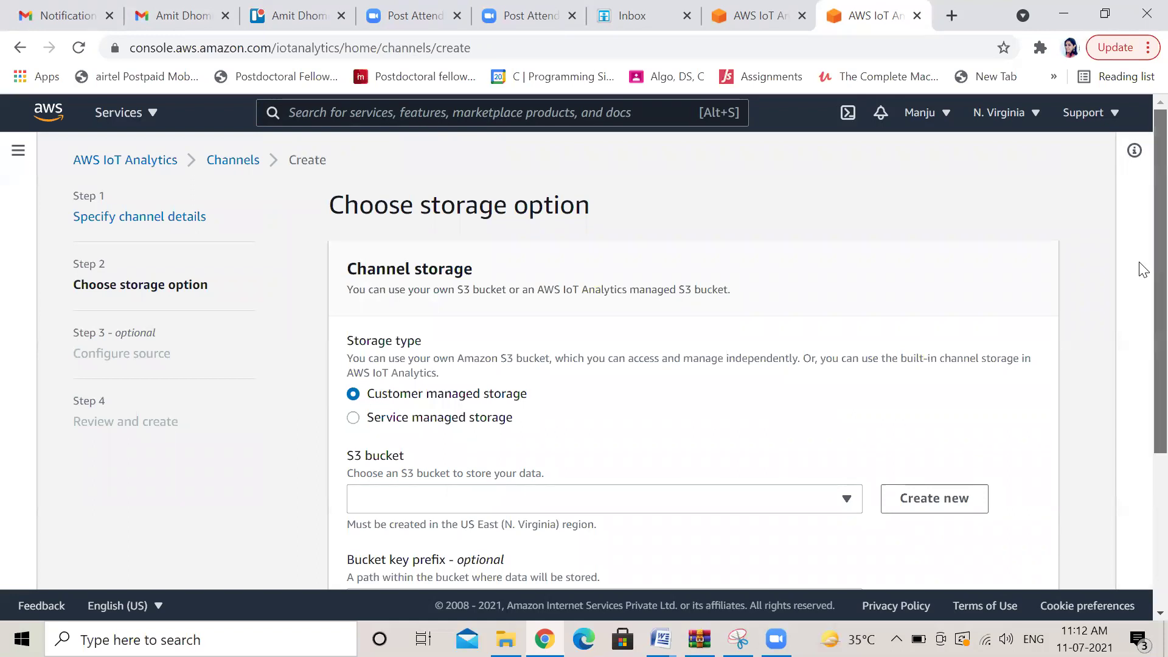
Store the channel's data in the customer-managed S3 bucket manjuiotdemo, leaving the IAM role unset
scroll(1142, 283, down, 1)
scroll(1140, 304, down, 3)
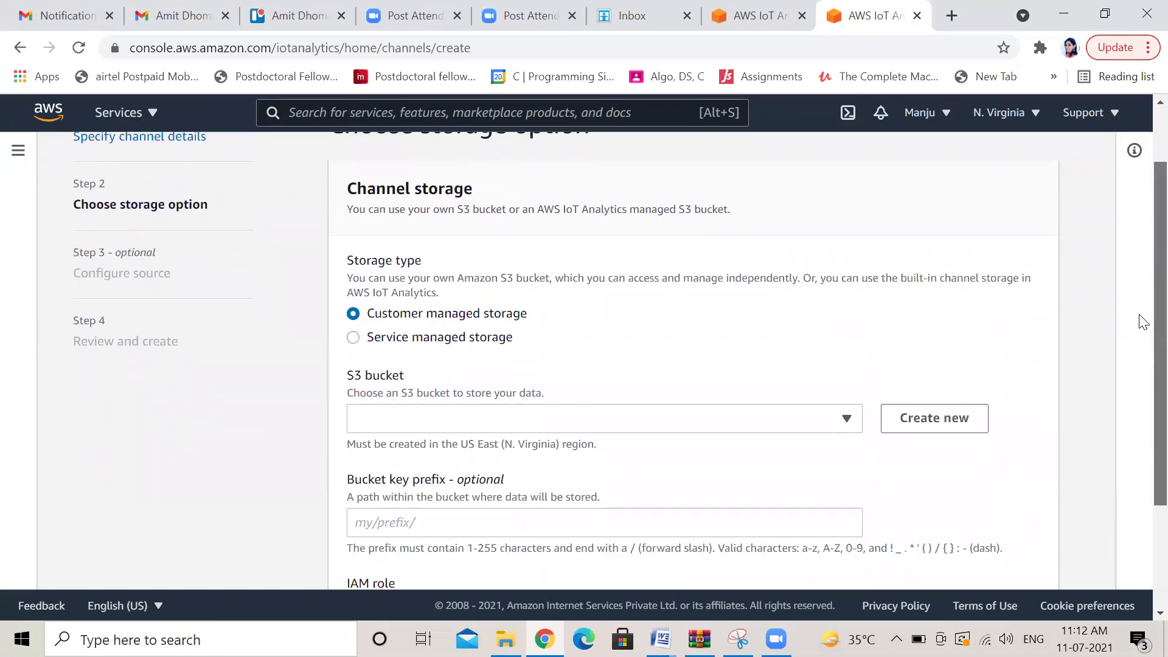
scroll(1142, 365, down, 1)
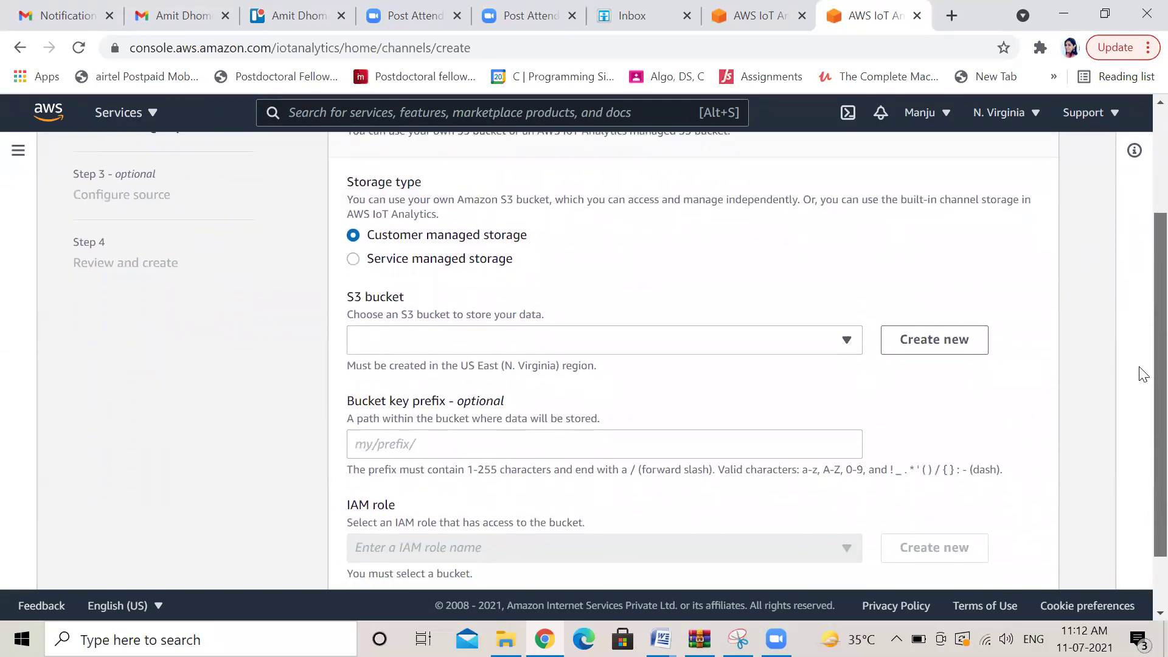
click(846, 344)
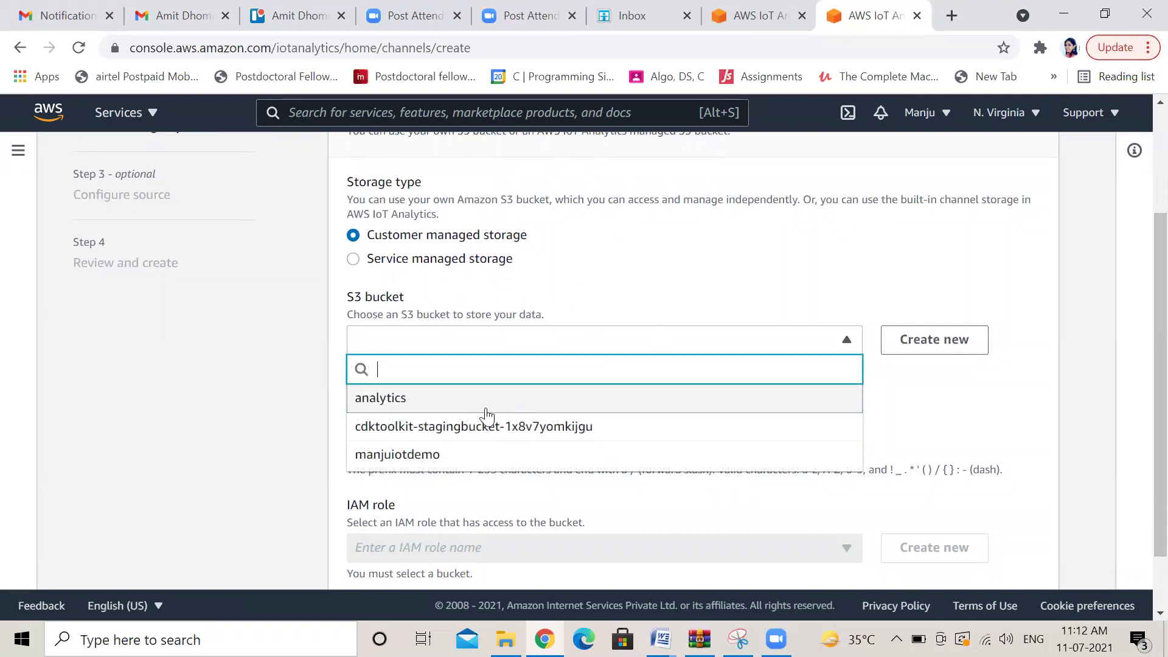
click(448, 456)
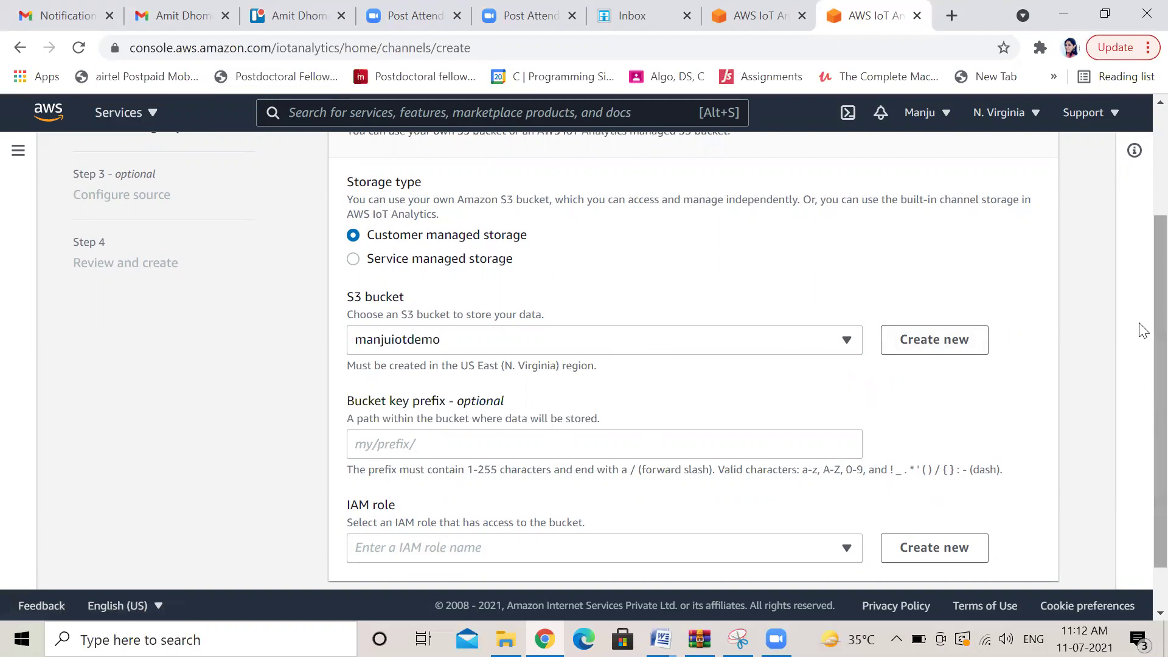
scroll(1142, 330, down, 2)
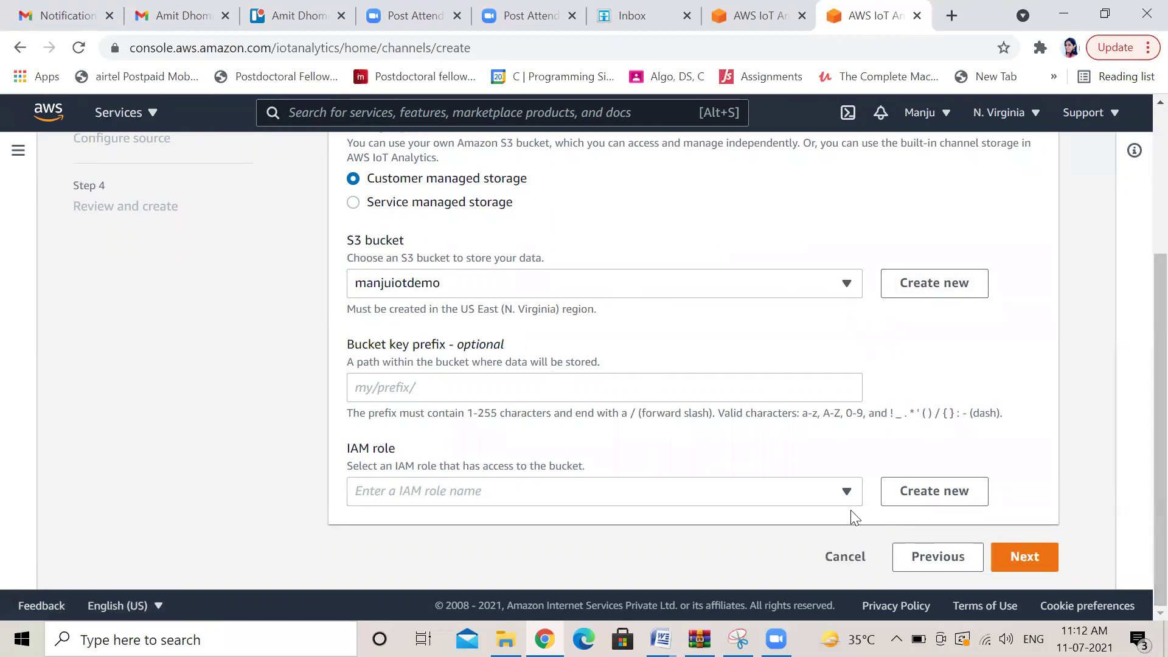
click(846, 492)
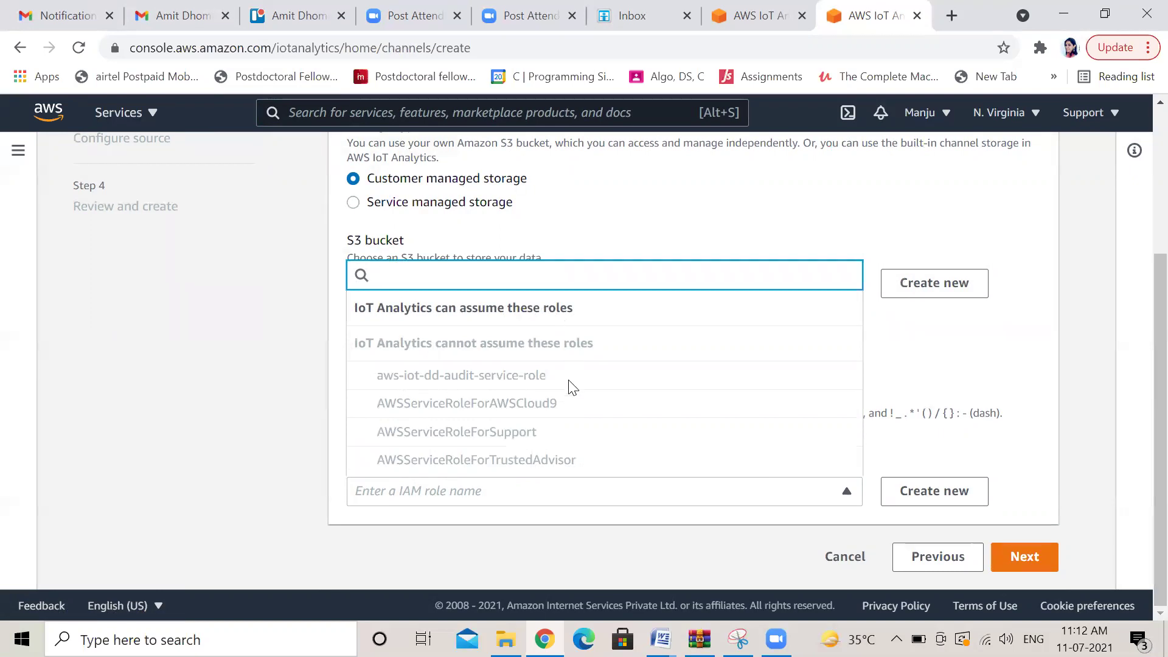
click(255, 453)
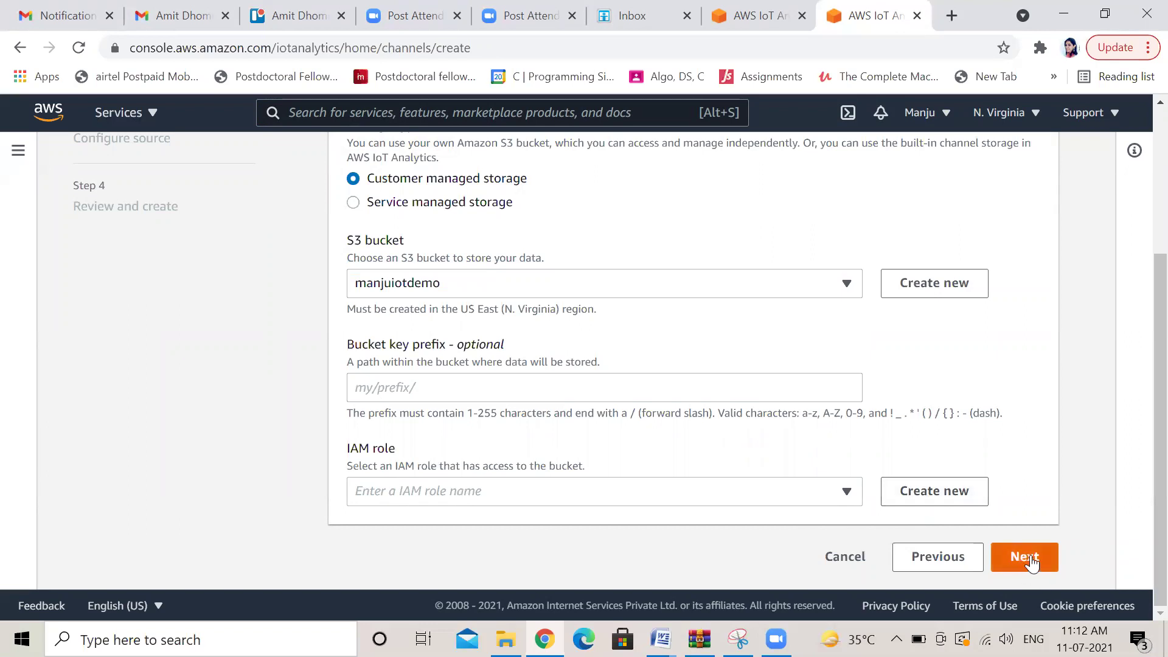
click(1028, 556)
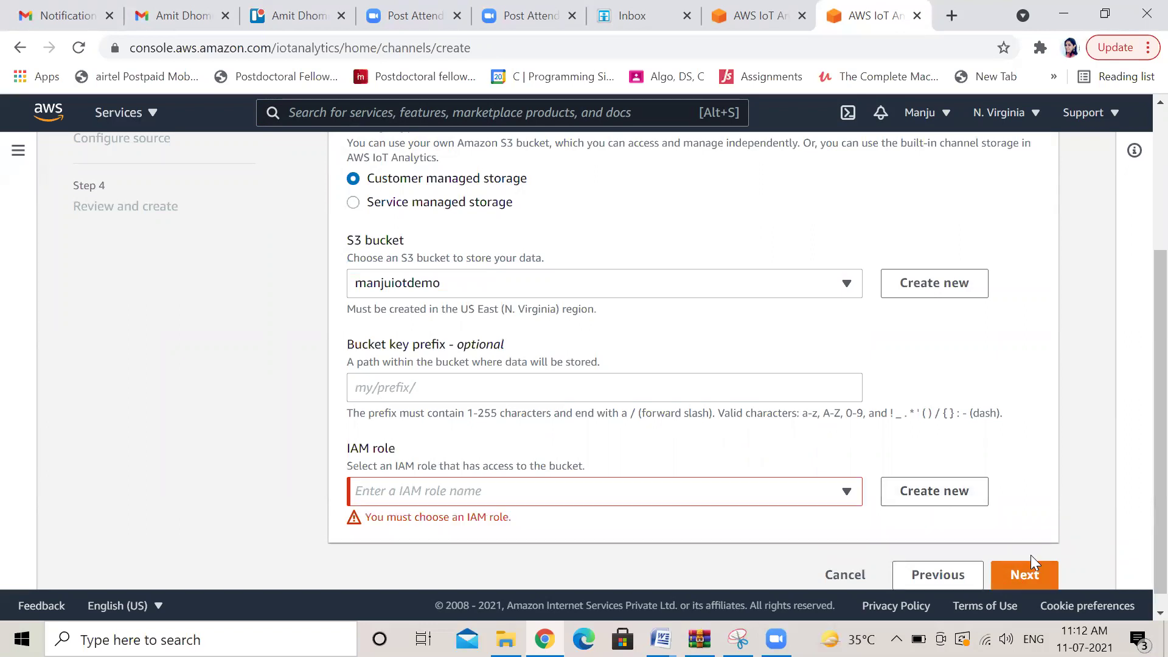
click(932, 491)
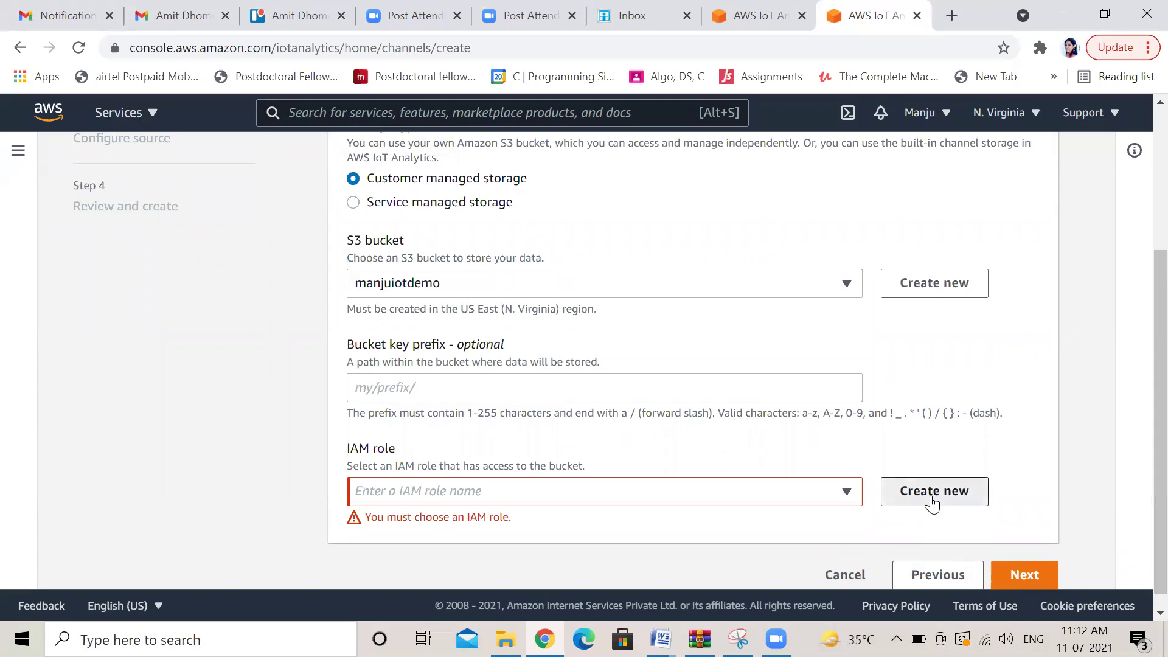
Create a new IAM role named s3bucketaccess for the channel's storage
click(395, 370)
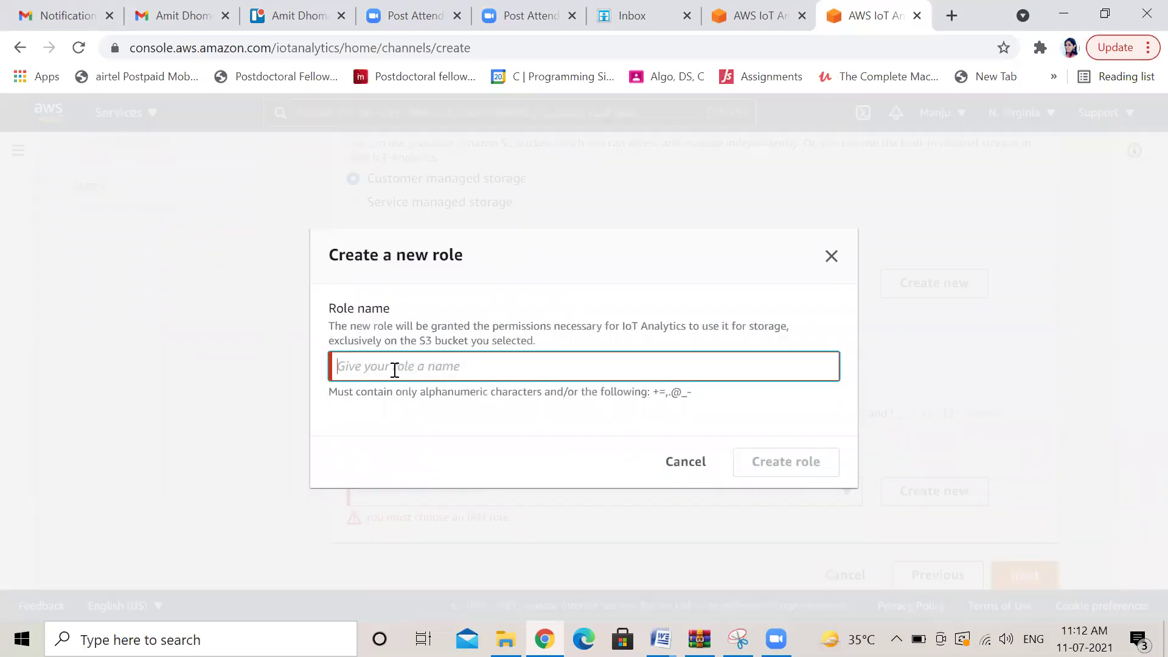
text(s3bu)
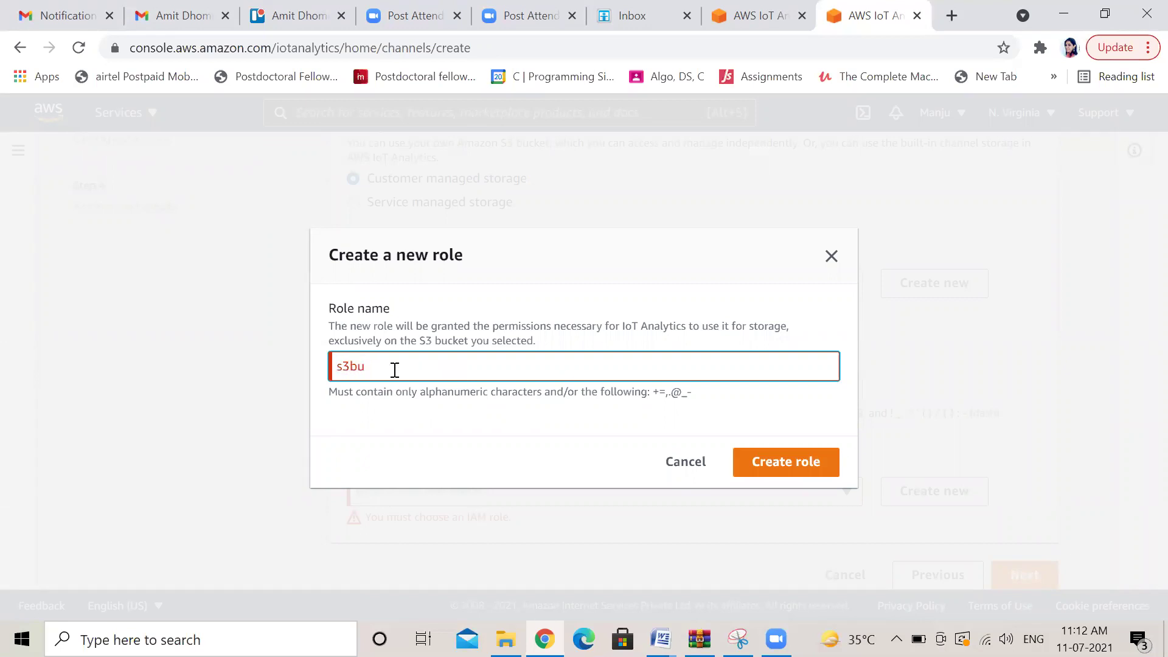
text(cketaccess)
click(786, 463)
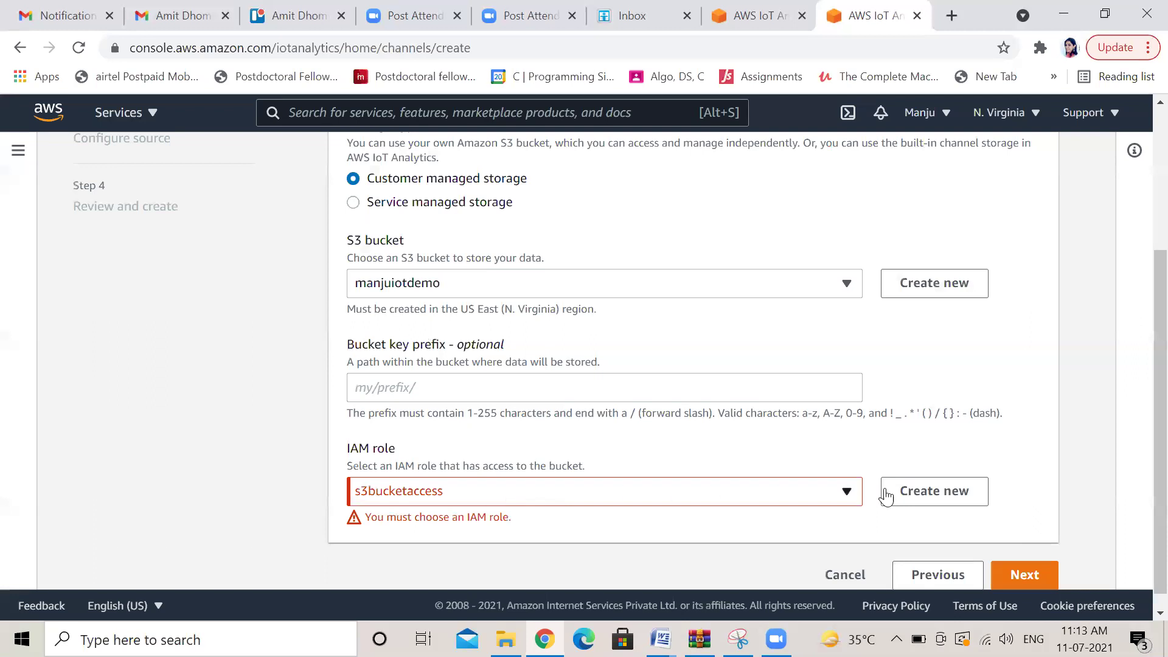
Skip the optional source, review the settings, and create channel iotchannel
click(1019, 582)
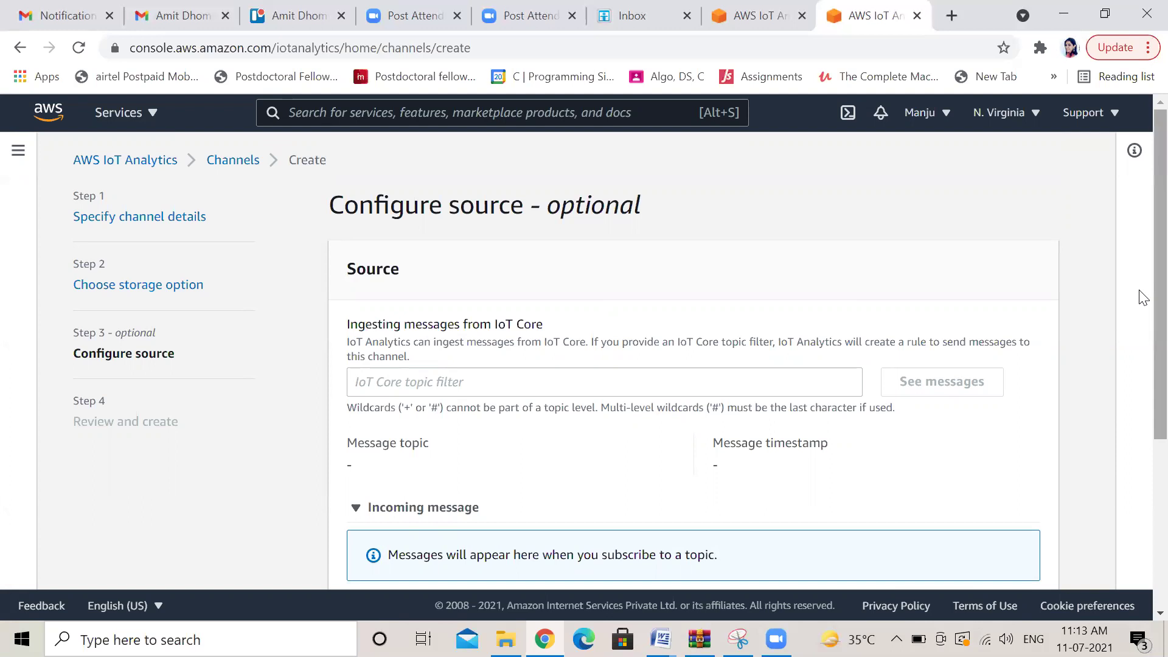
scroll(1139, 296, down, 2)
scroll(1141, 401, down, 1)
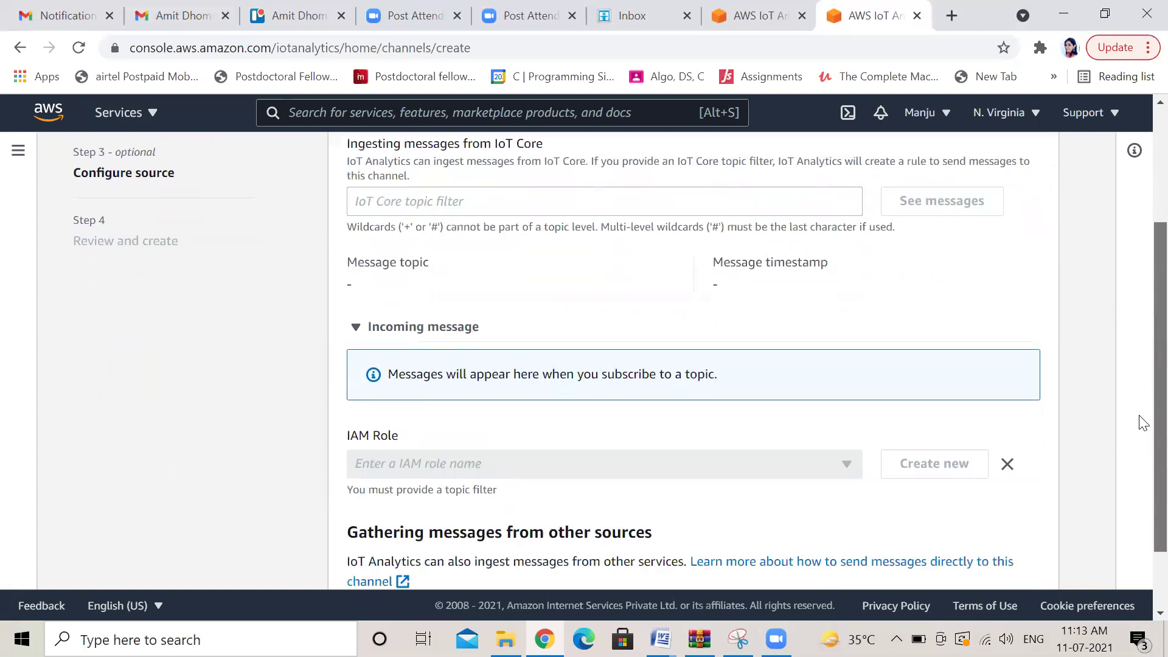
scroll(1140, 426, down, 1)
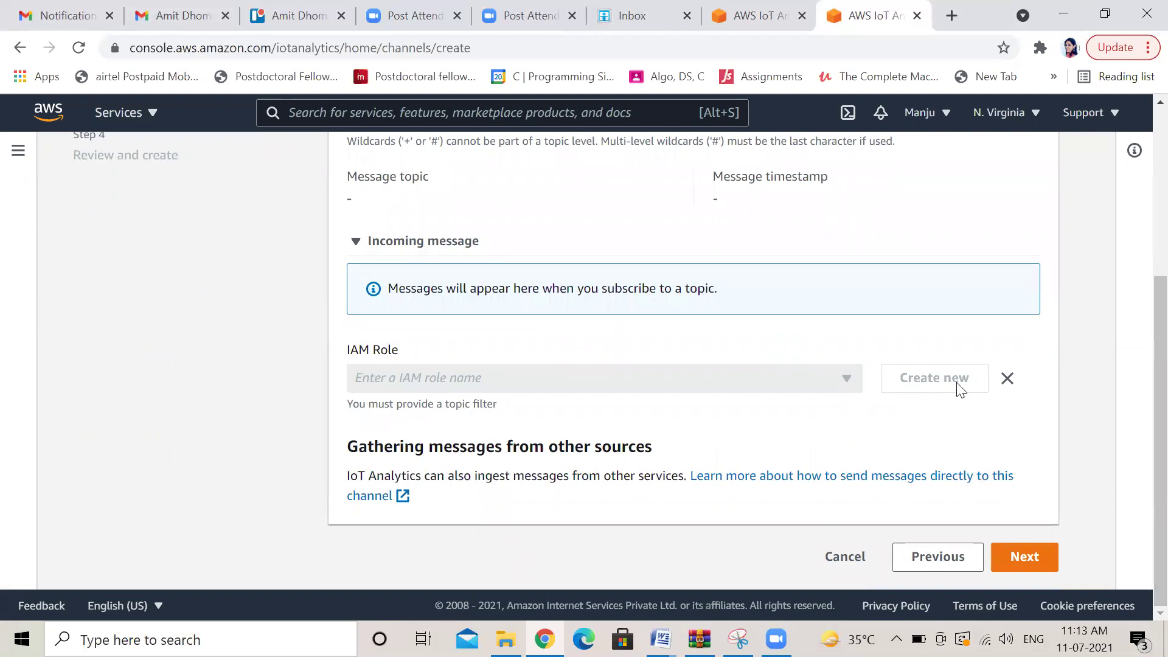
click(1019, 557)
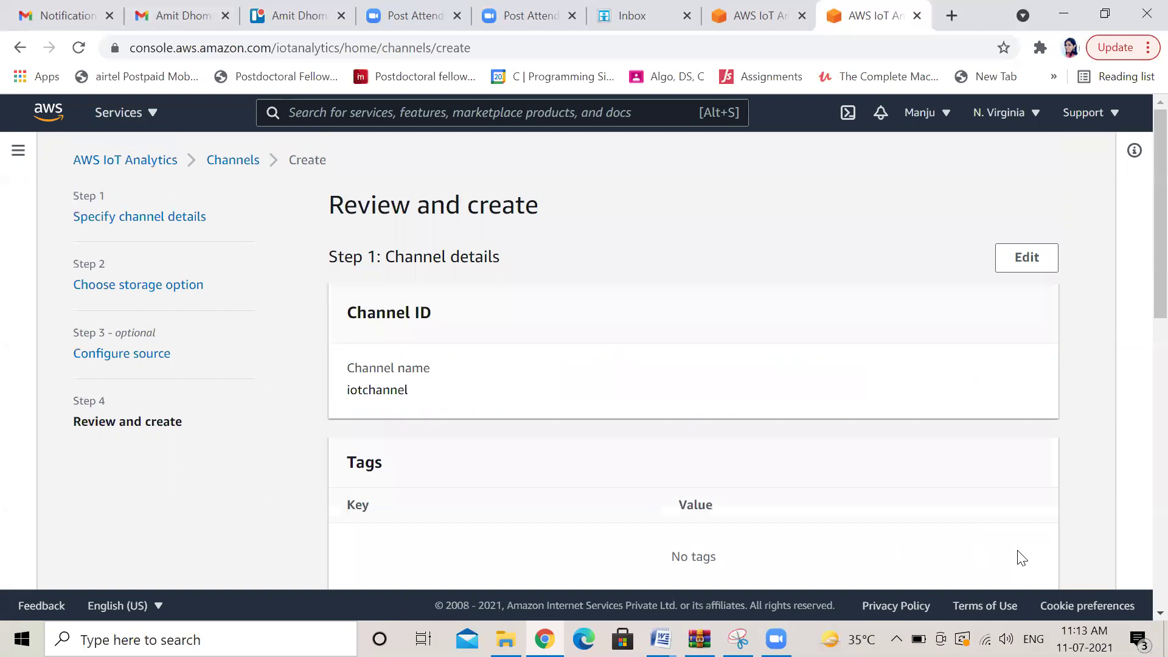
scroll(1138, 296, down, 1)
scroll(1142, 302, down, 10)
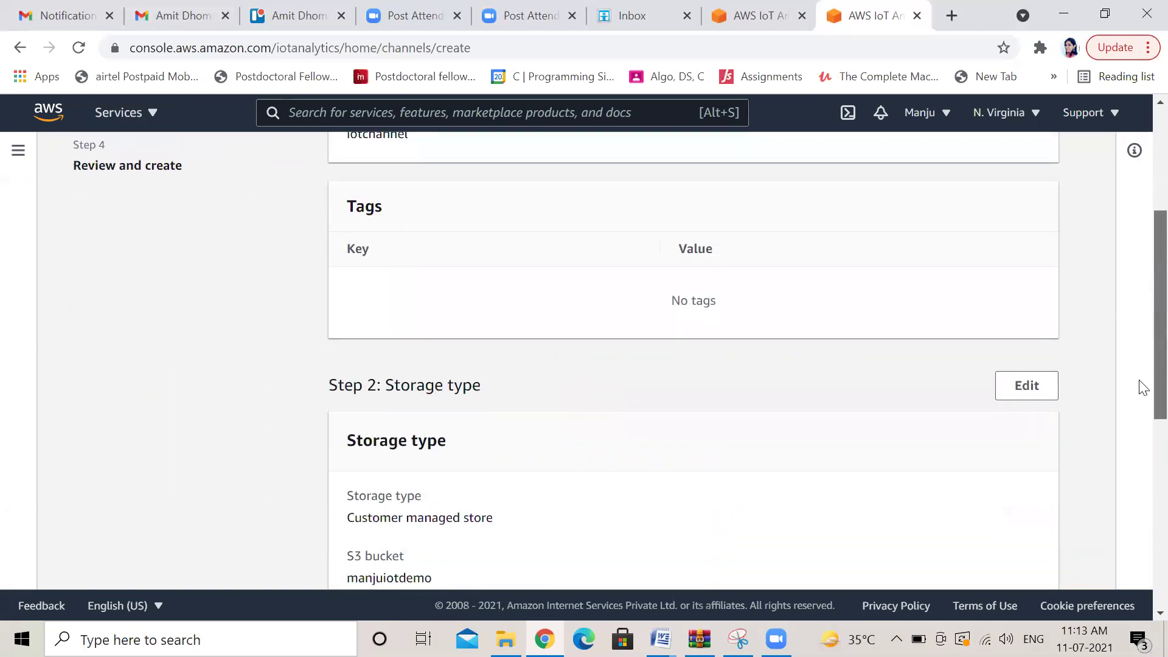
scroll(1142, 534, down, 2)
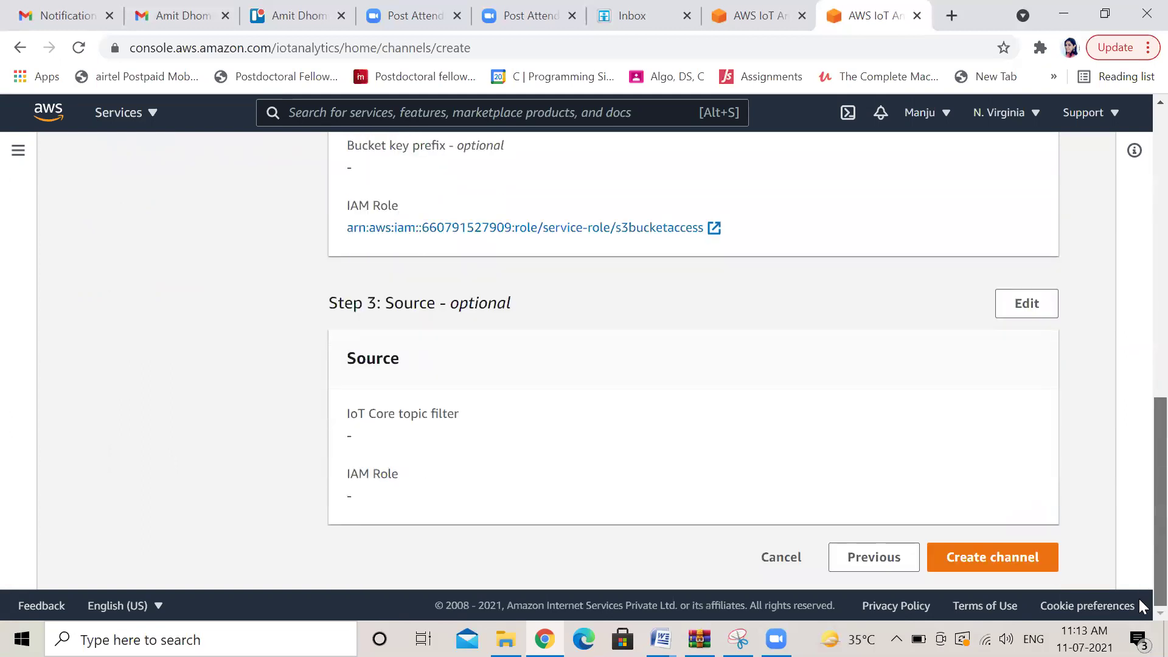
click(1005, 566)
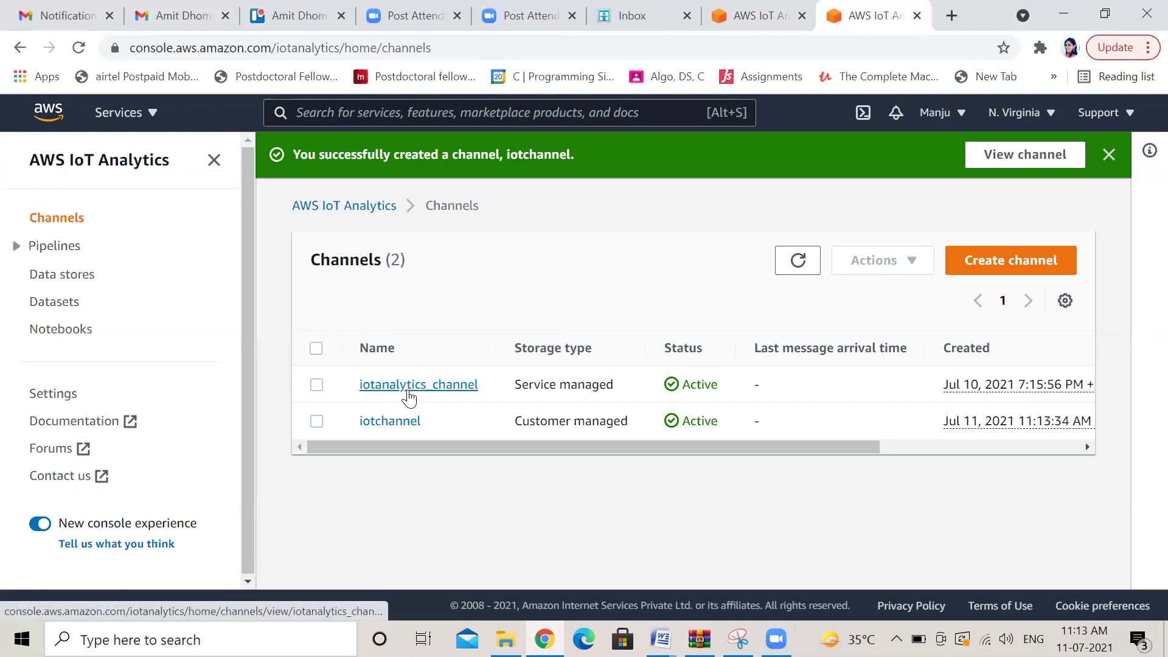
Start a new pipeline named iotchannelpipeline
click(64, 249)
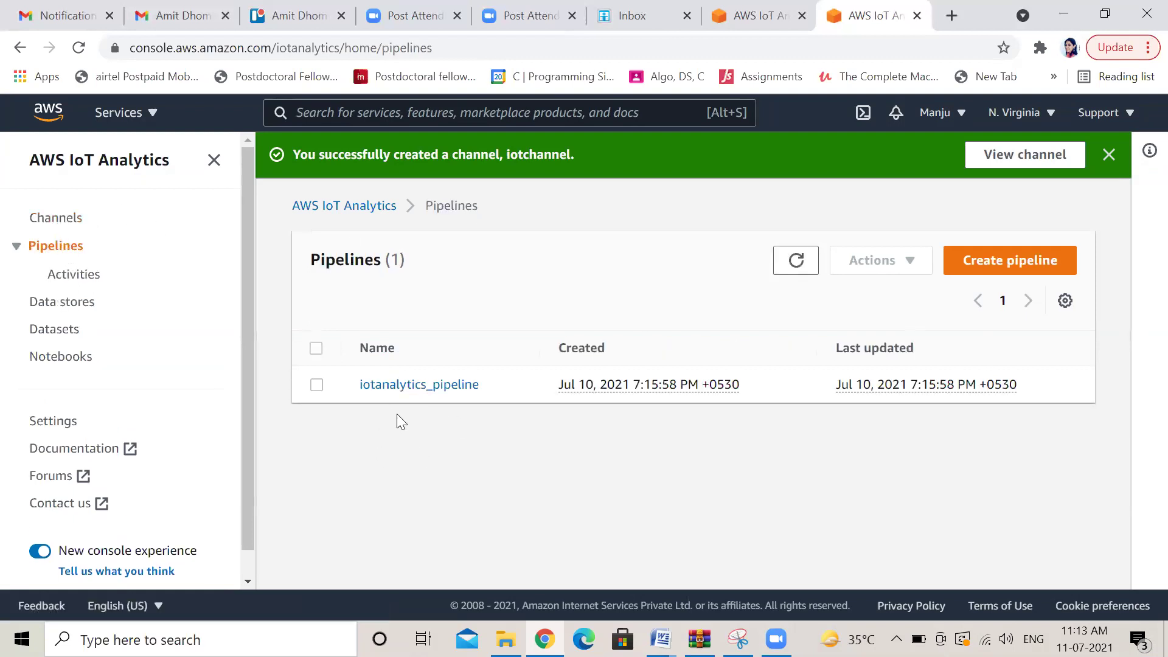
click(1021, 264)
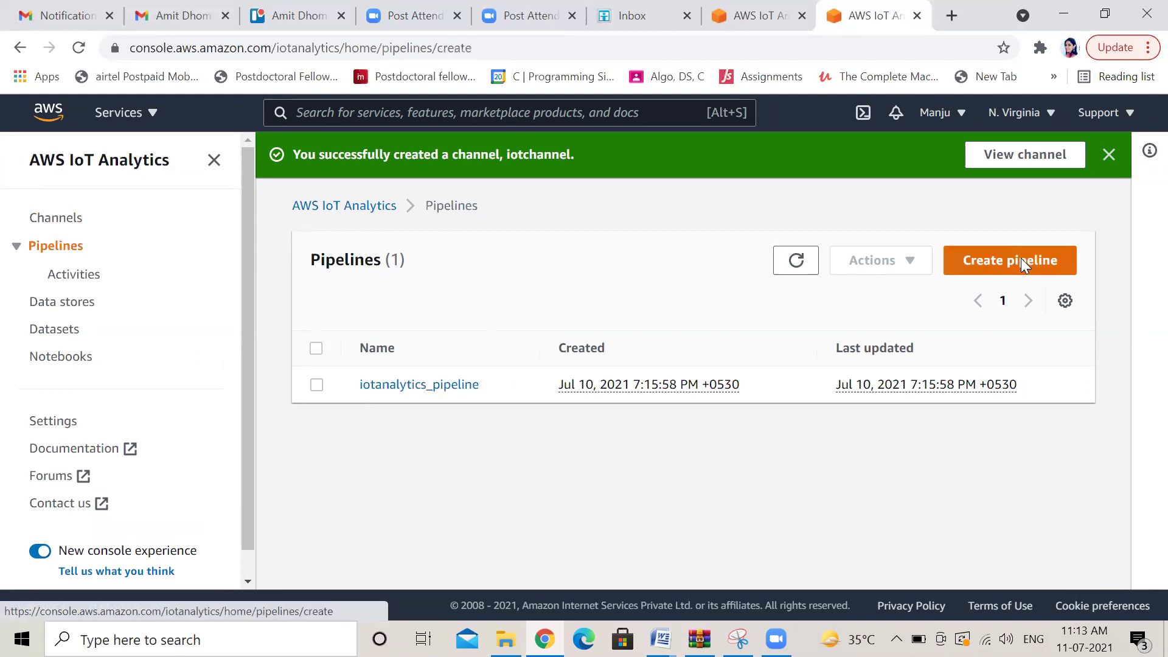
click(433, 395)
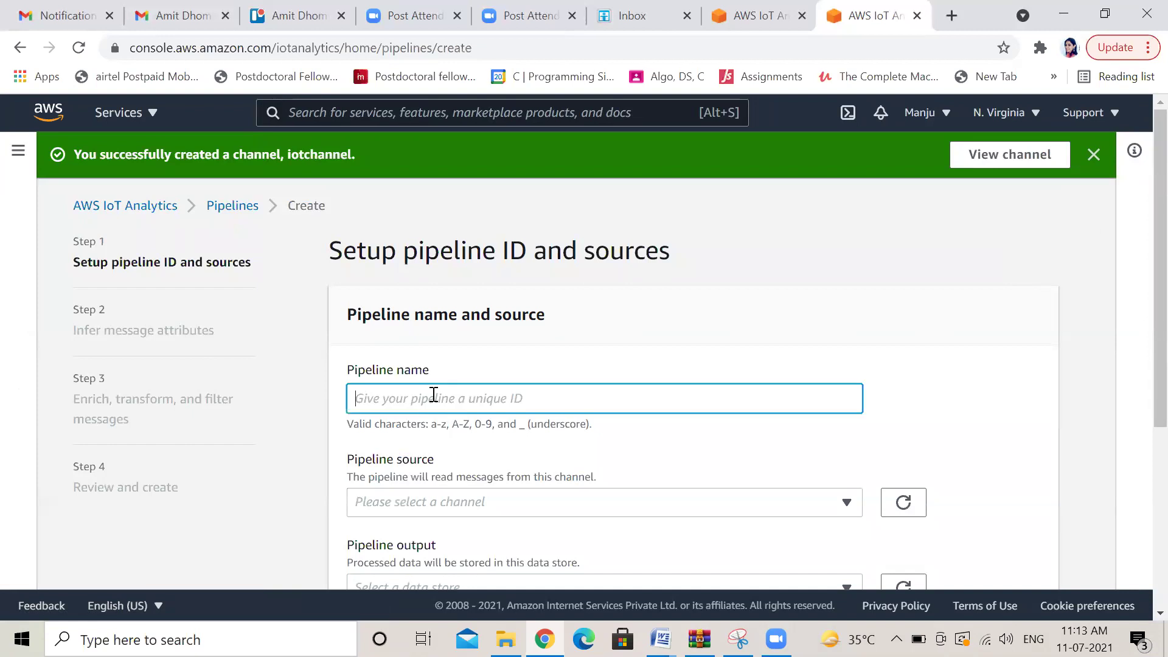
text(iotpip)
key(BackSpace)
key(BackSpace)
text(channelpipeline)
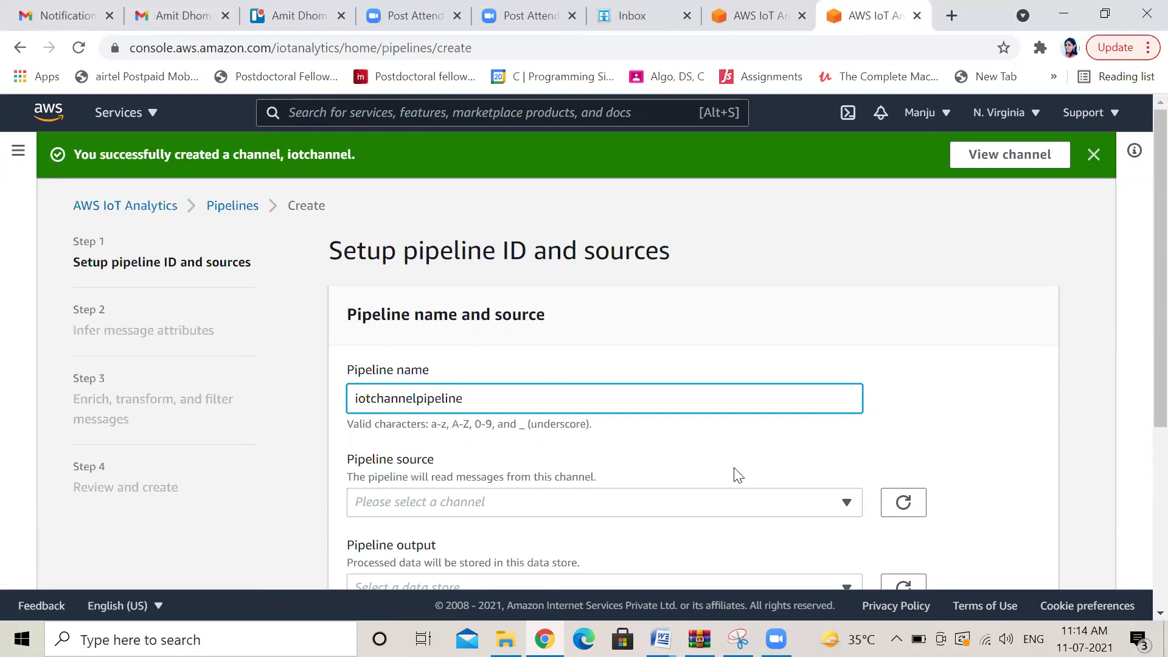
Set iotchannel as the pipeline source
click(850, 505)
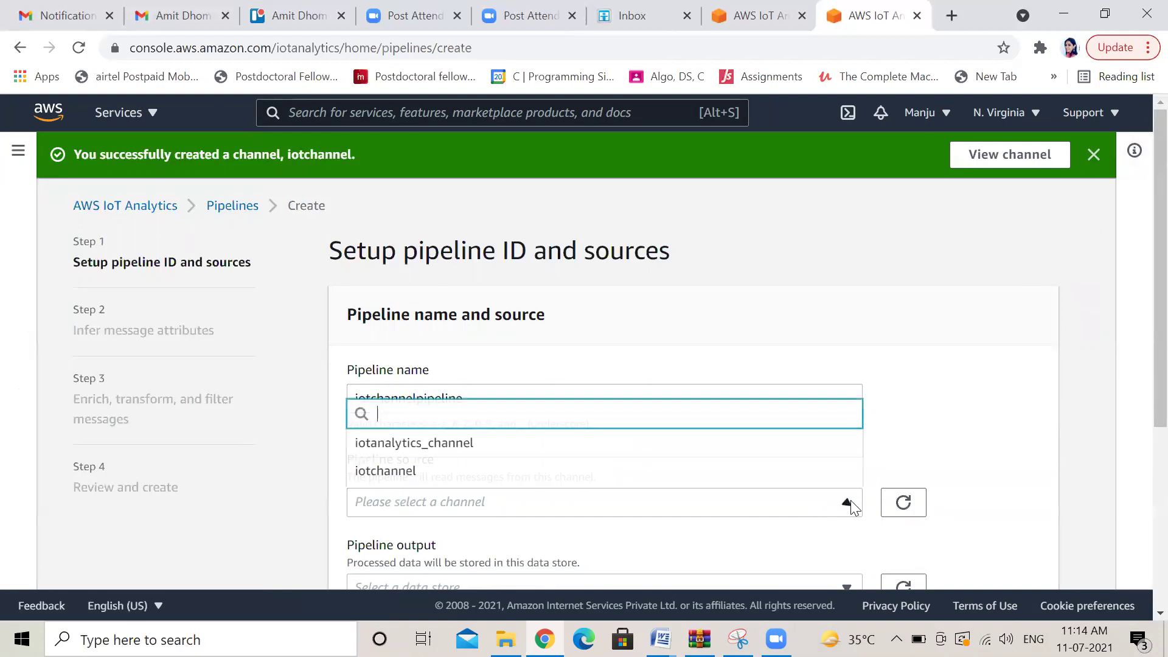
click(942, 402)
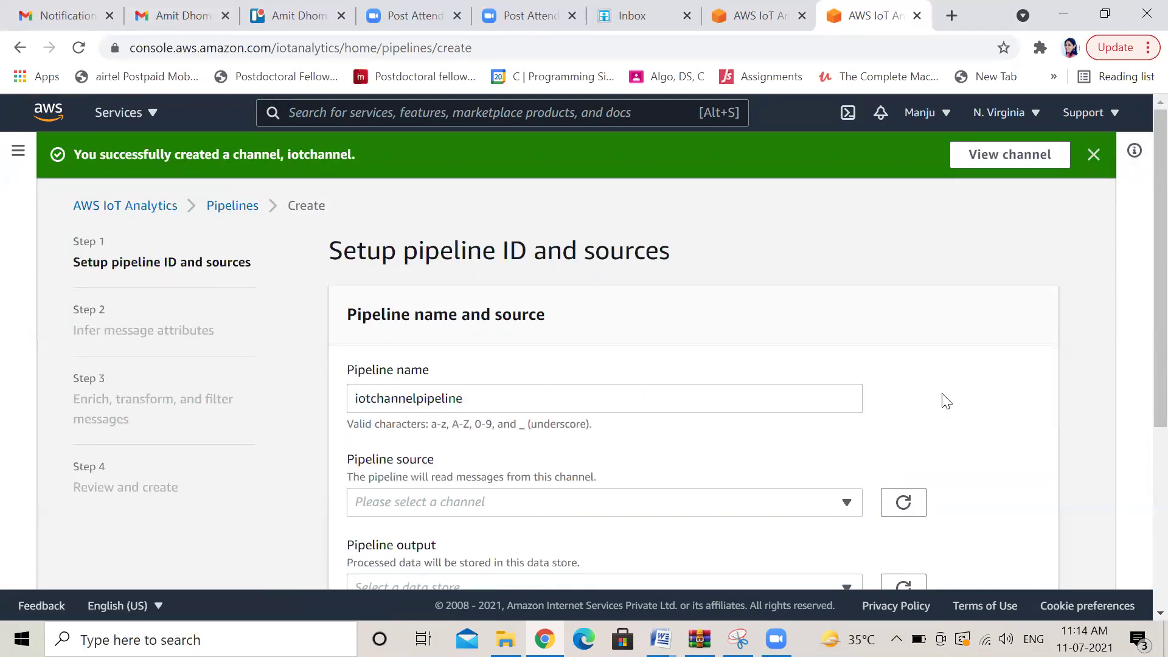
click(850, 503)
click(435, 470)
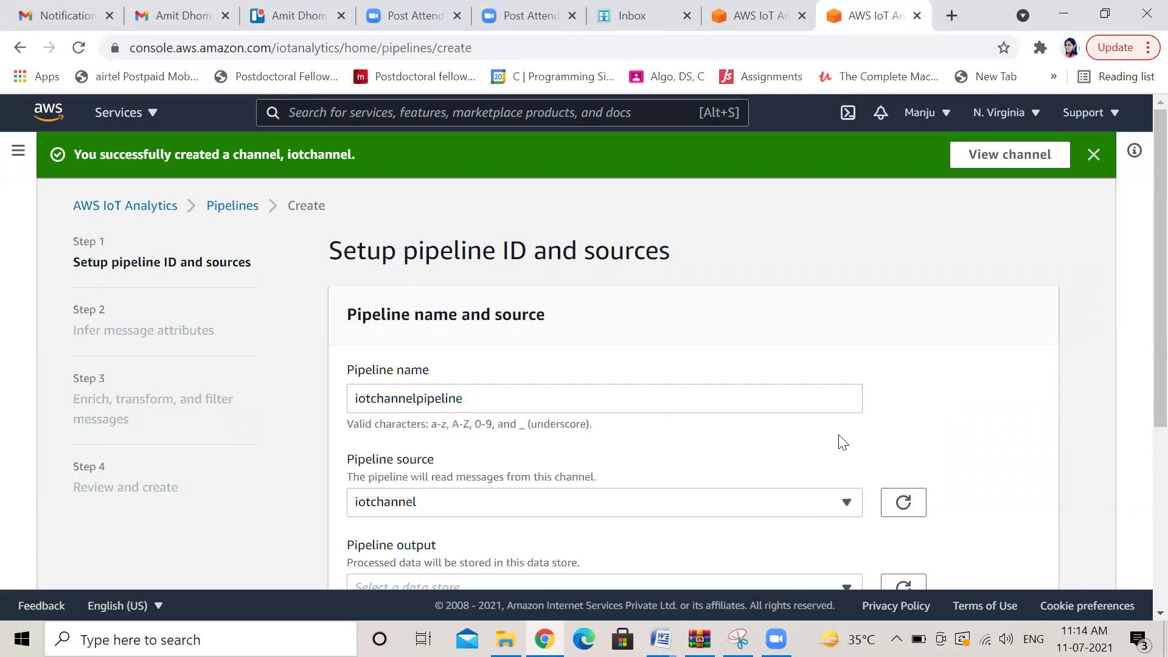
Send the pipeline output to iotanalytics_datastore and advance to attribute inference
scroll(1143, 331, down, 4)
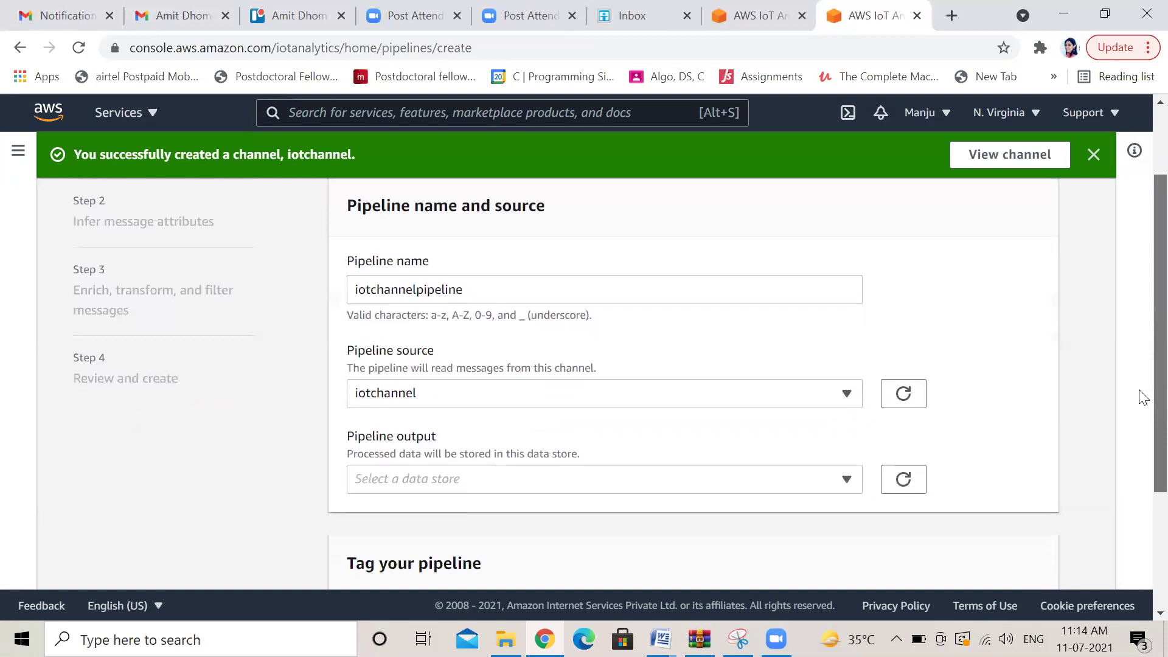
click(846, 359)
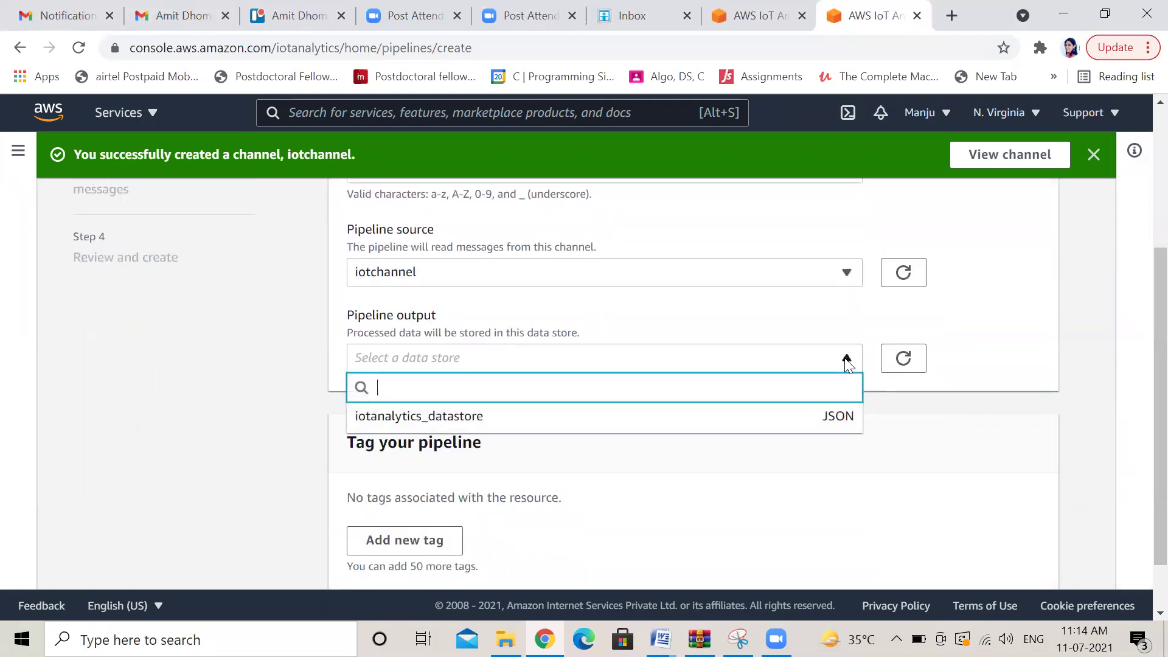
drag(941, 448, 848, 395)
click(852, 363)
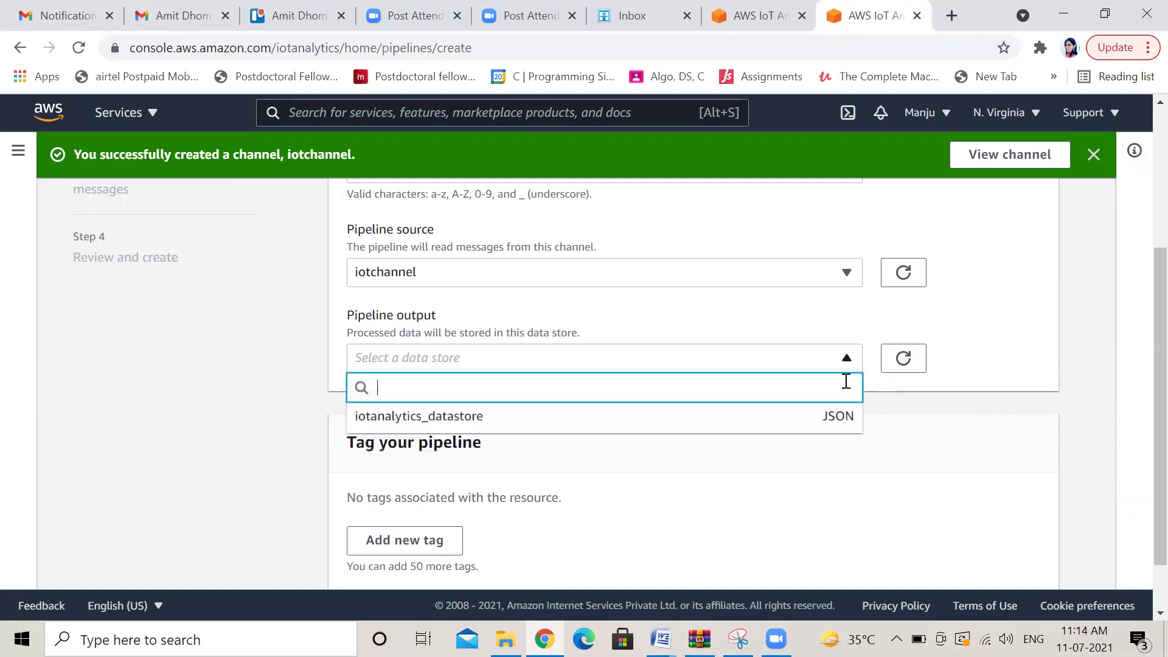
click(844, 429)
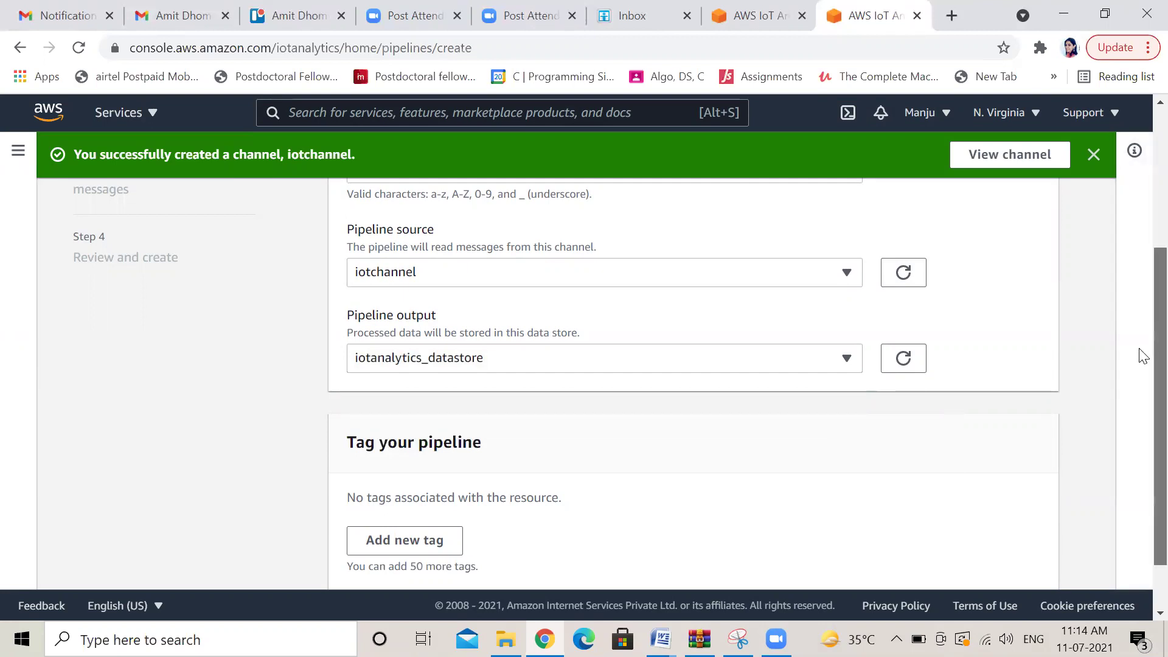
scroll(1142, 365, down, 1)
scroll(1142, 369, down, 2)
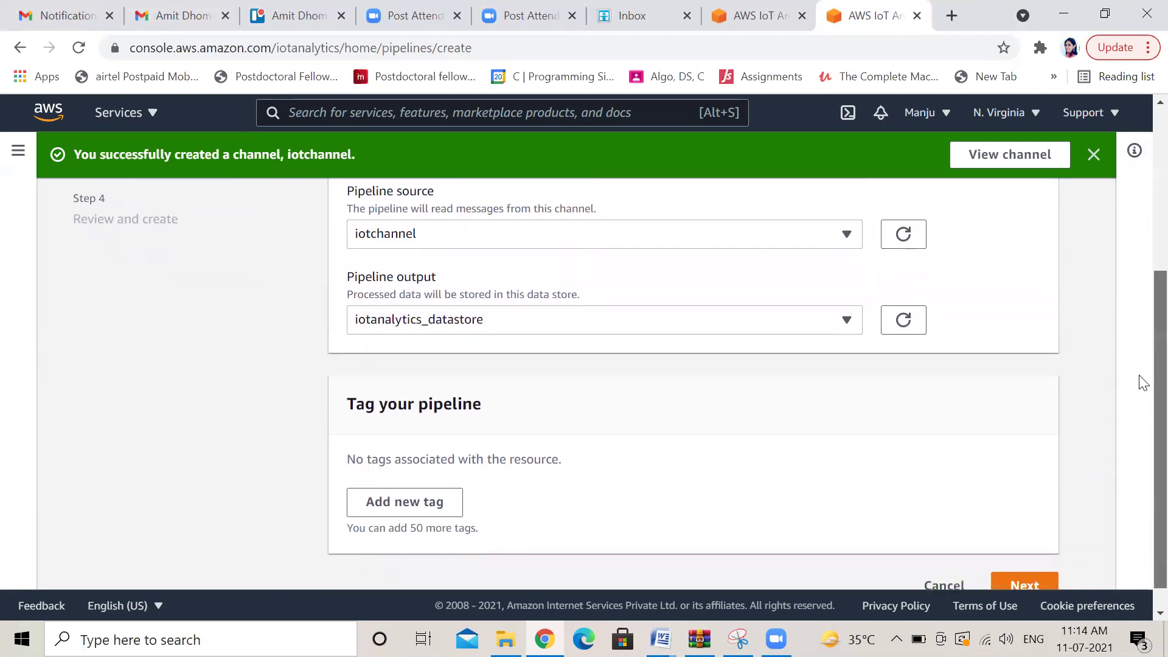
scroll(1139, 386, up, 4)
scroll(1142, 322, up, 1)
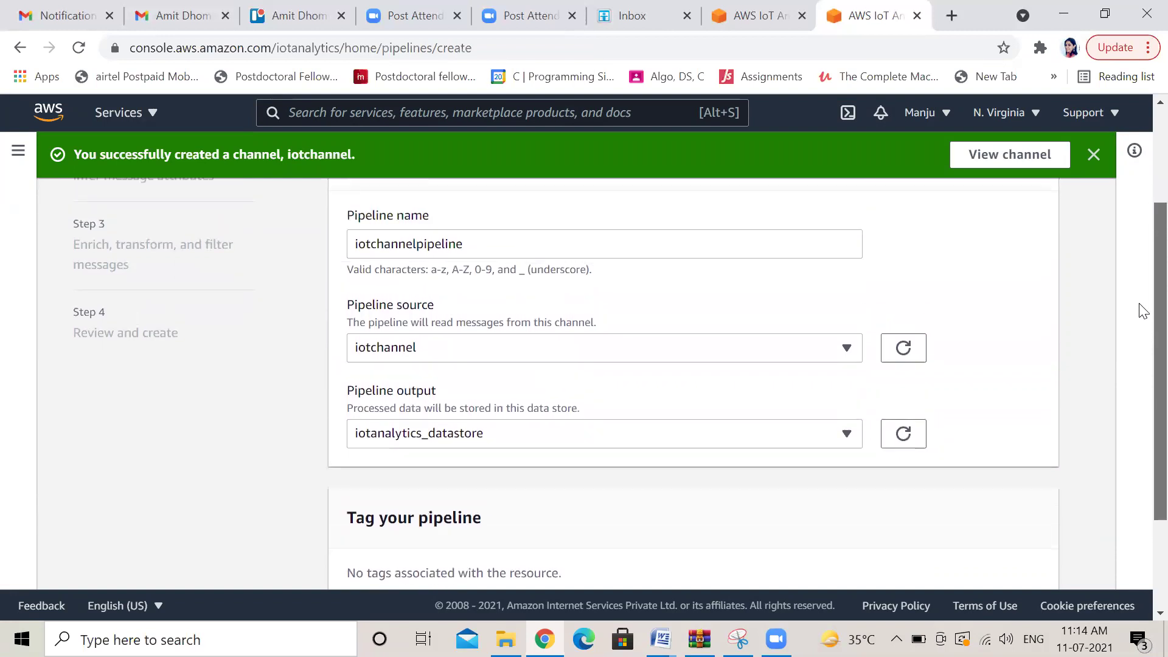
scroll(1141, 365, down, 3)
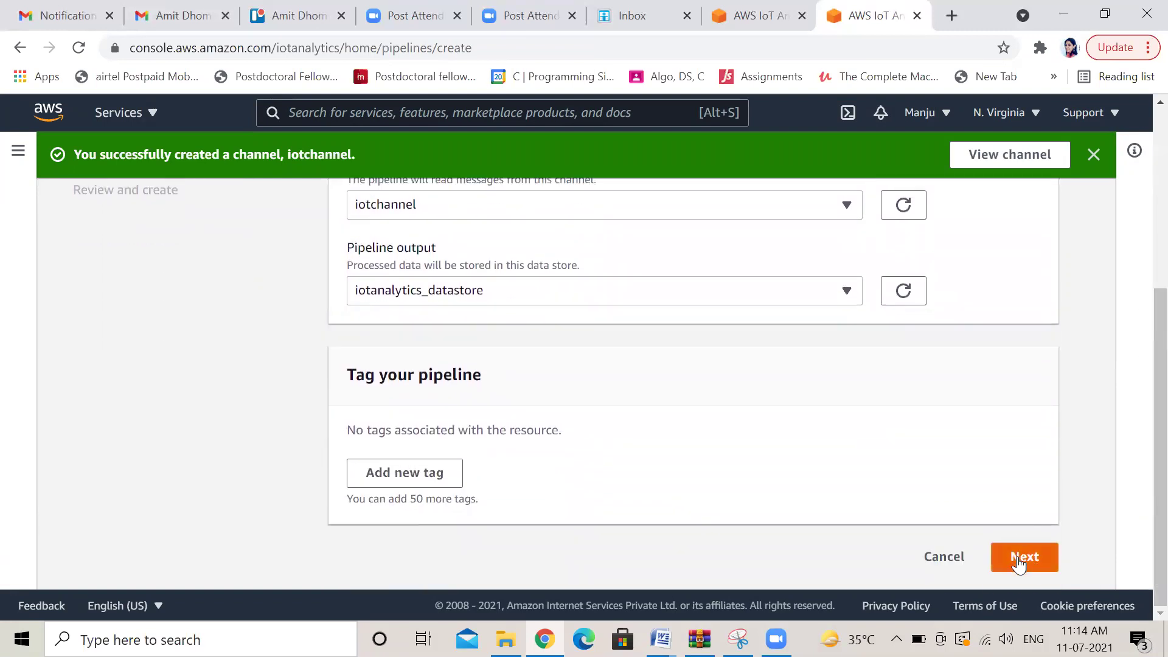
click(1019, 559)
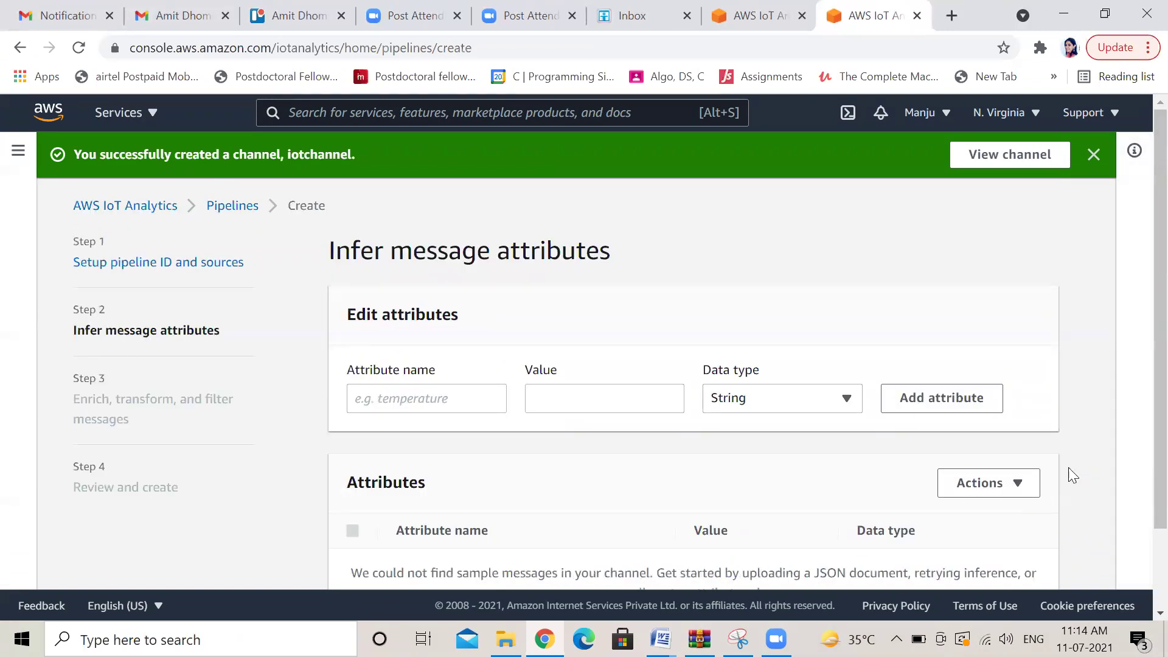
Add attribute 1 with a person's name as its value, then reload sample data from the channel
scroll(1141, 328, down, 2)
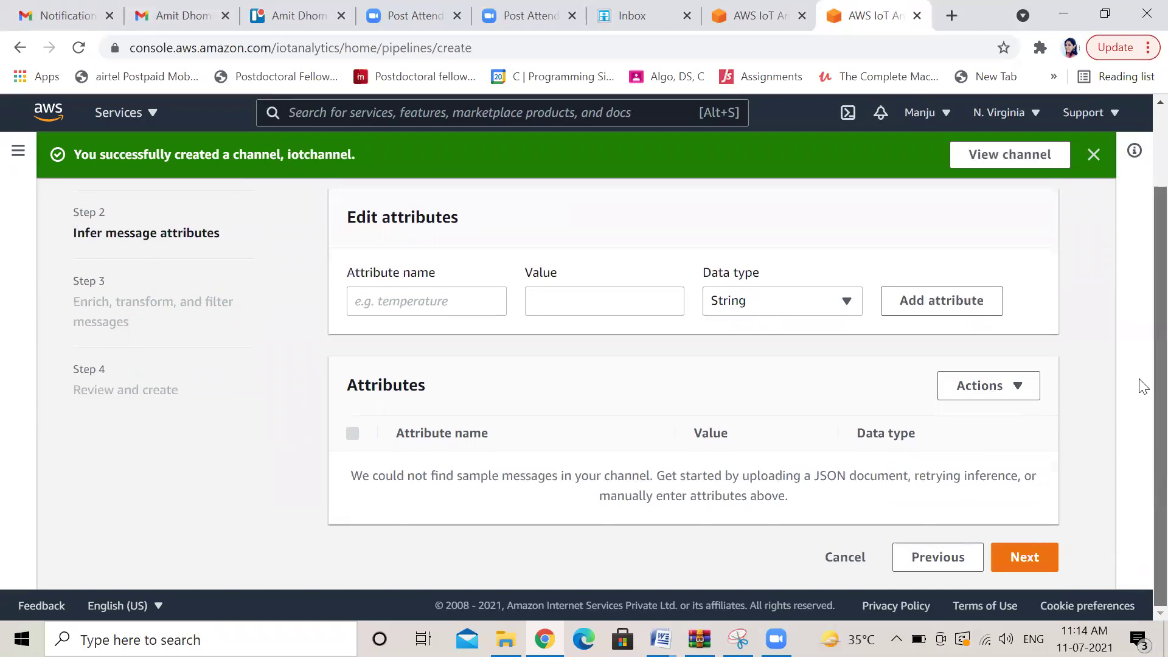
scroll(1141, 340, up, 2)
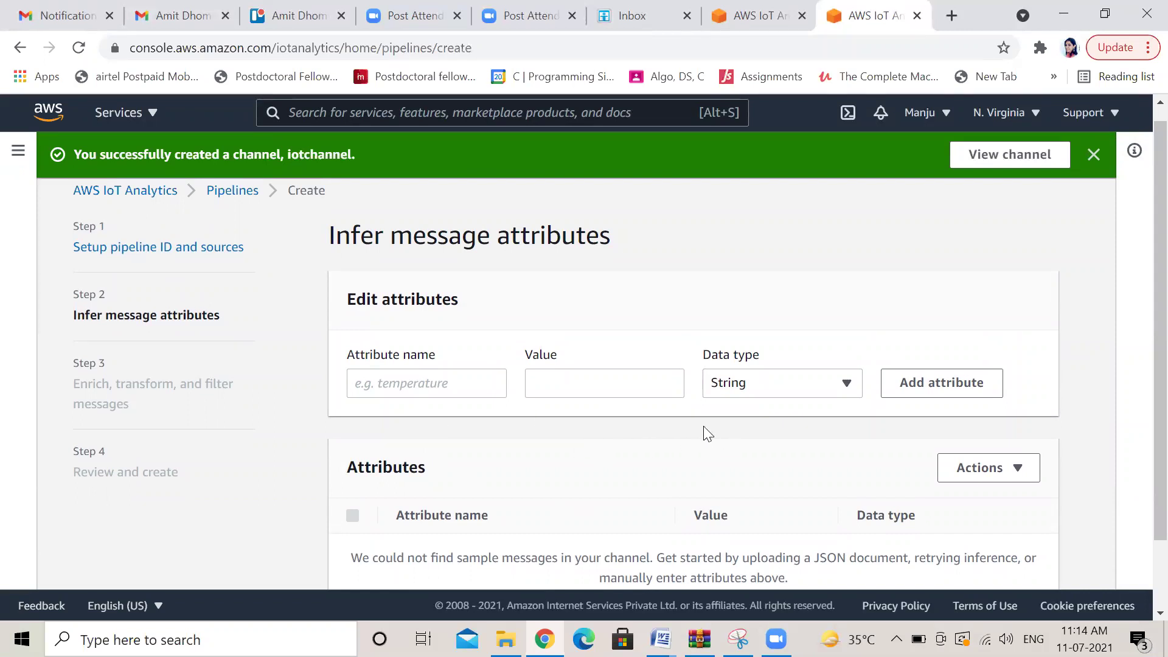
click(442, 382)
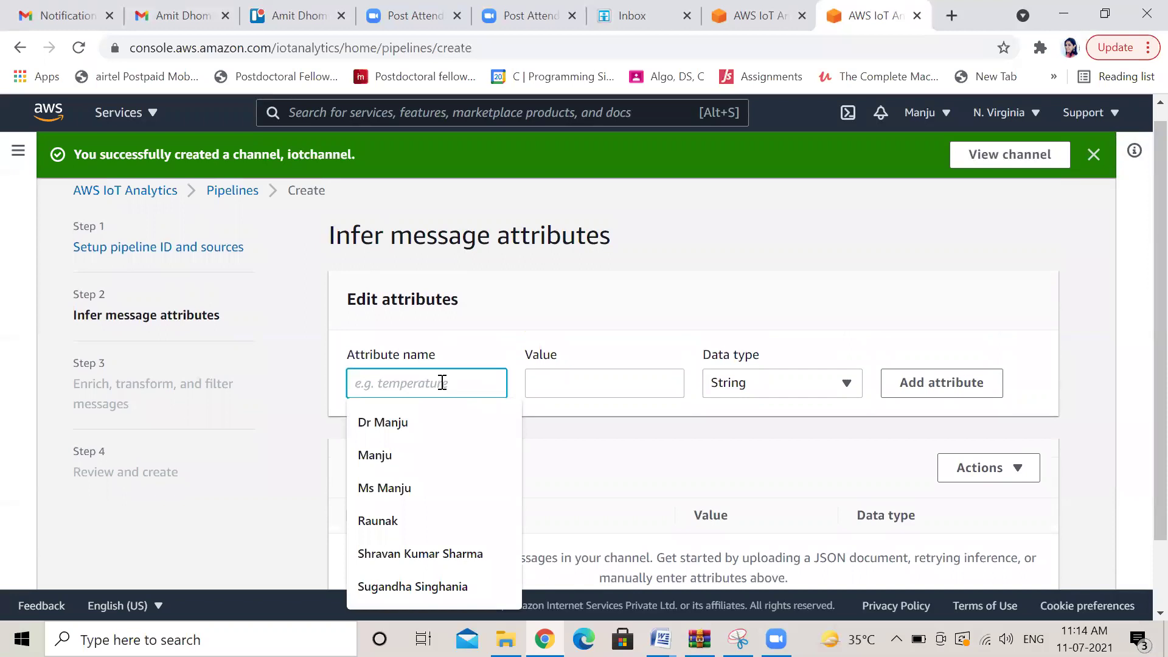
text(1)
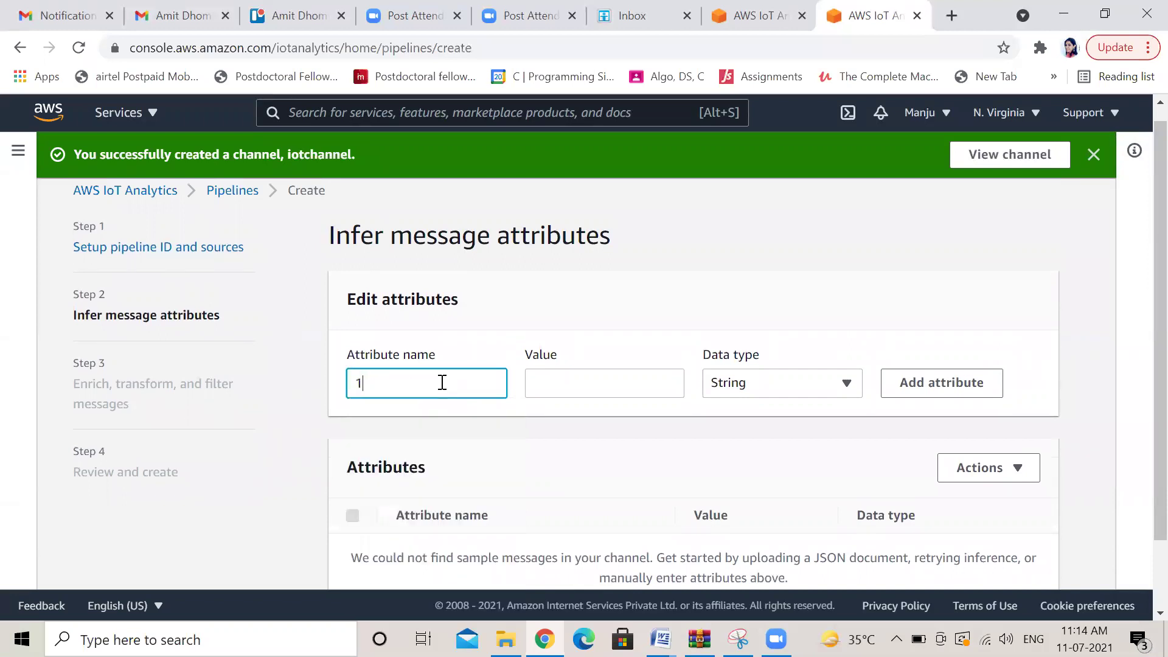
click(563, 388)
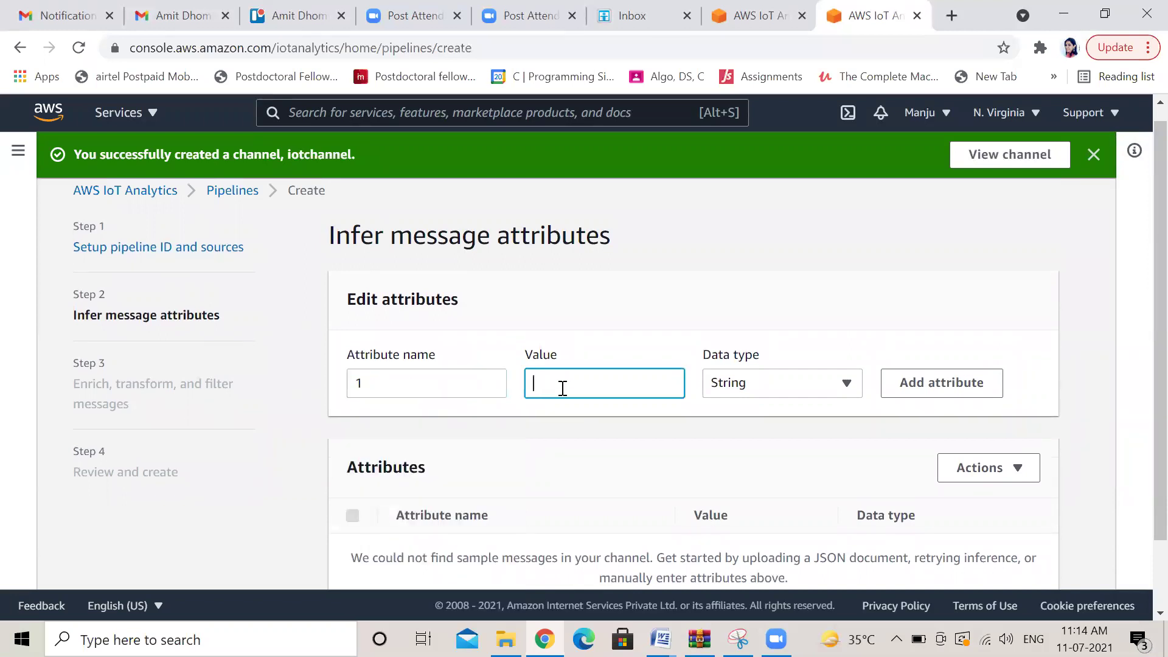
text(manju)
click(943, 387)
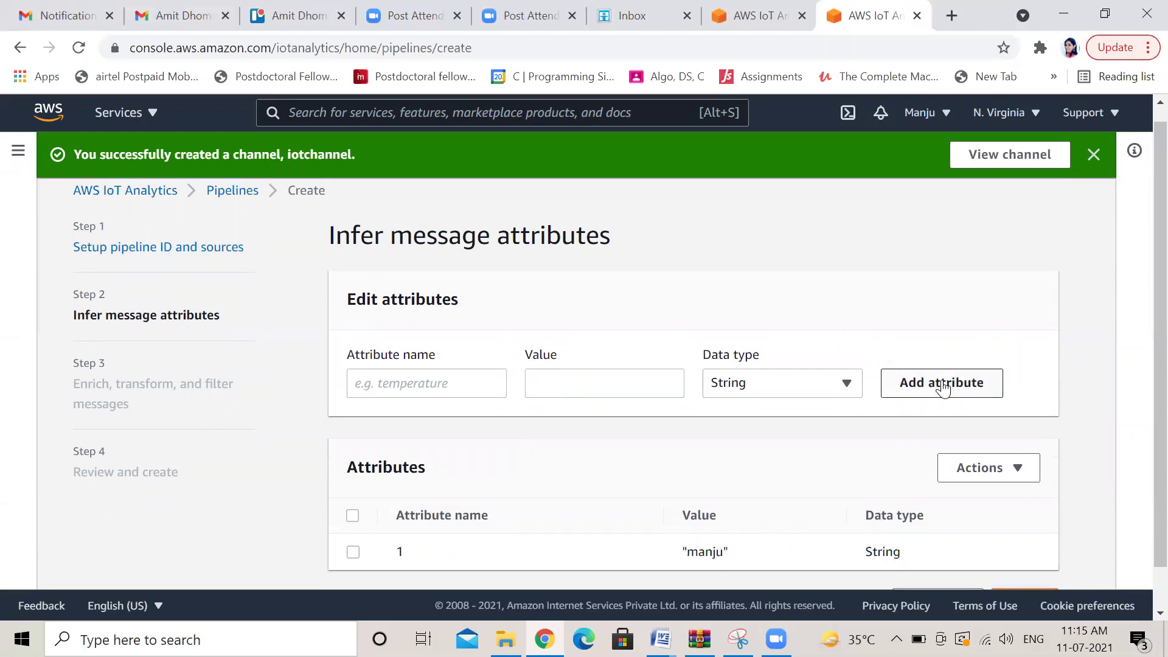
scroll(1143, 423, down, 2)
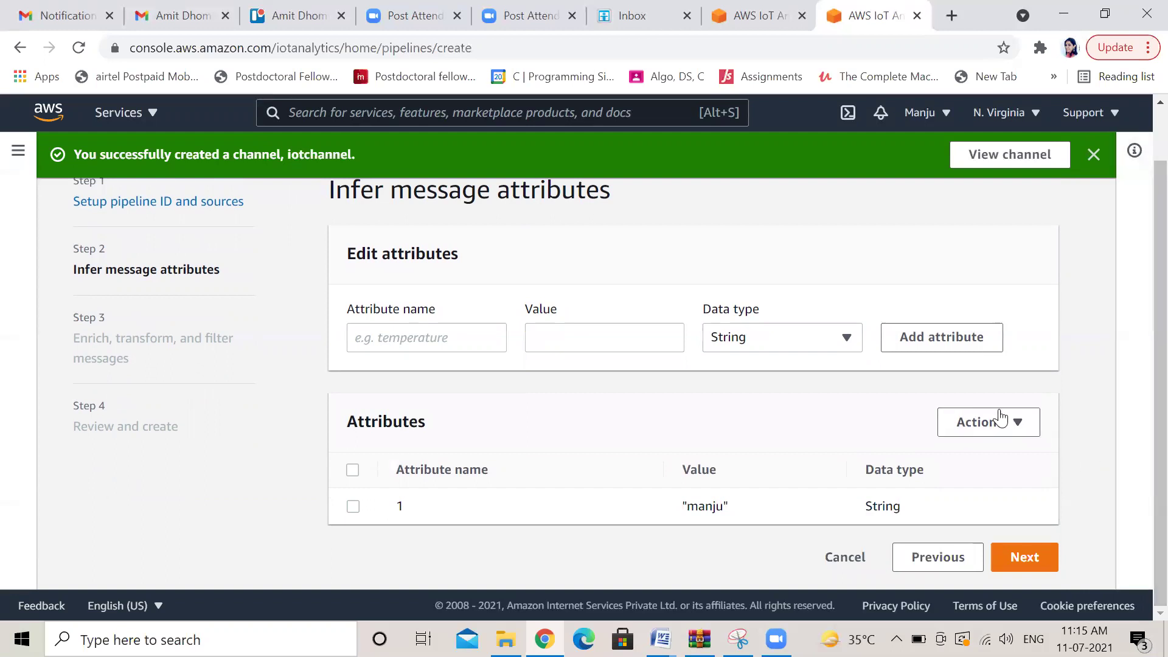
click(1017, 426)
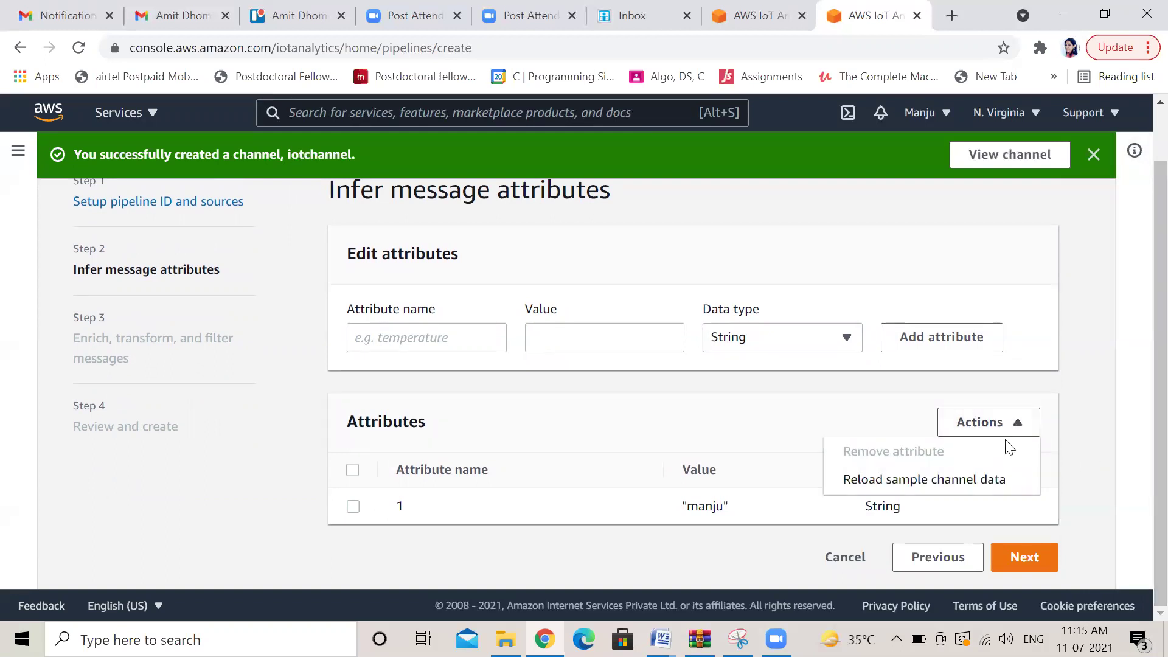
click(983, 480)
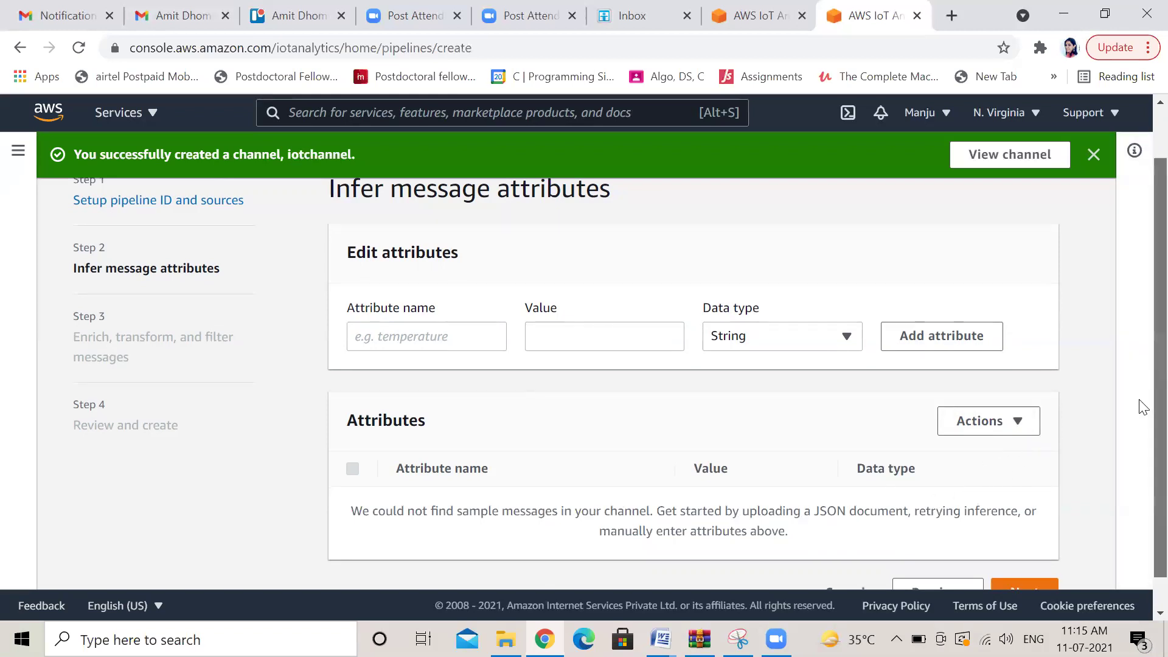
scroll(1140, 405, down, 2)
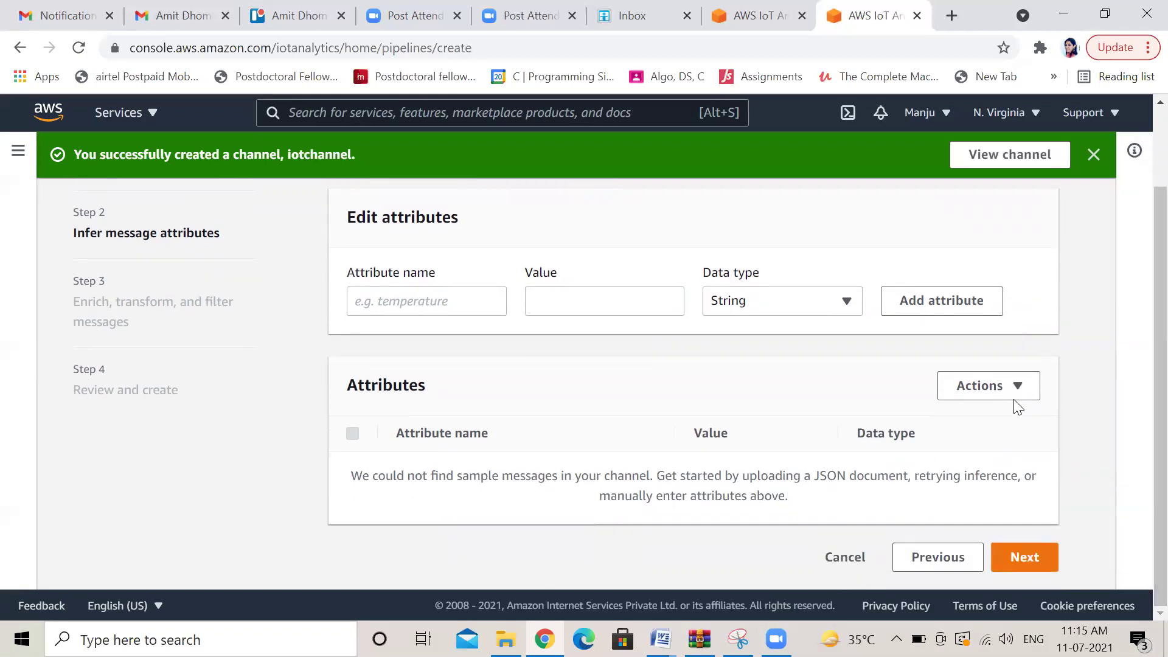
Re-add attribute 1 and add attribute 2, each with a person's name as its value
click(409, 313)
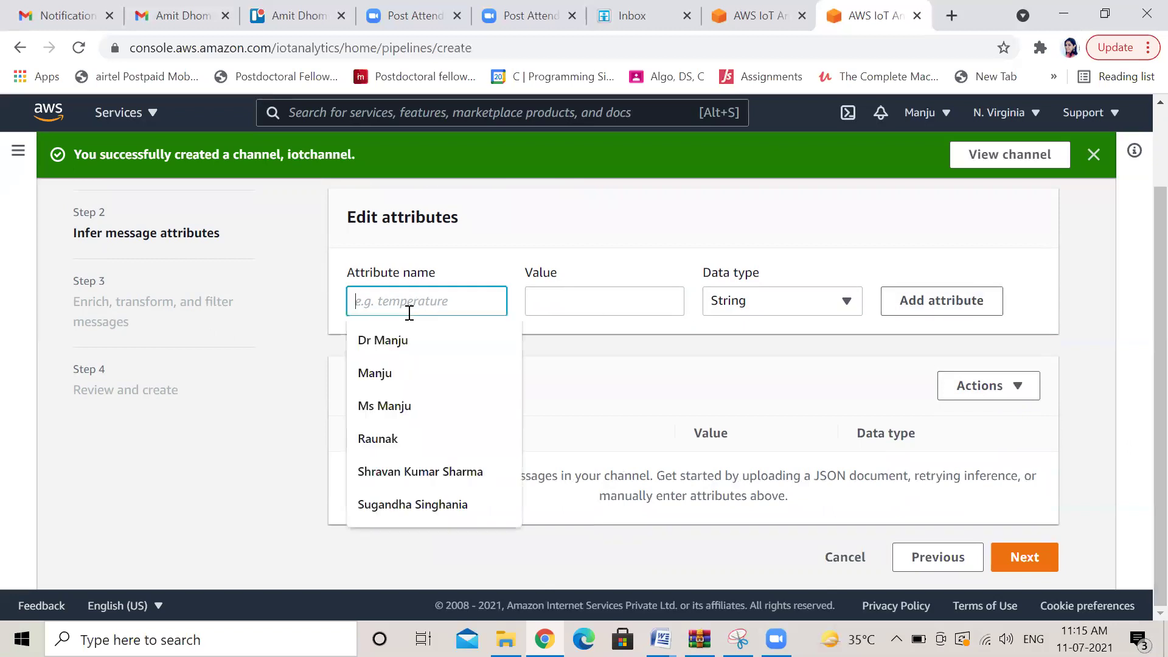
text(1)
click(549, 304)
text(manju)
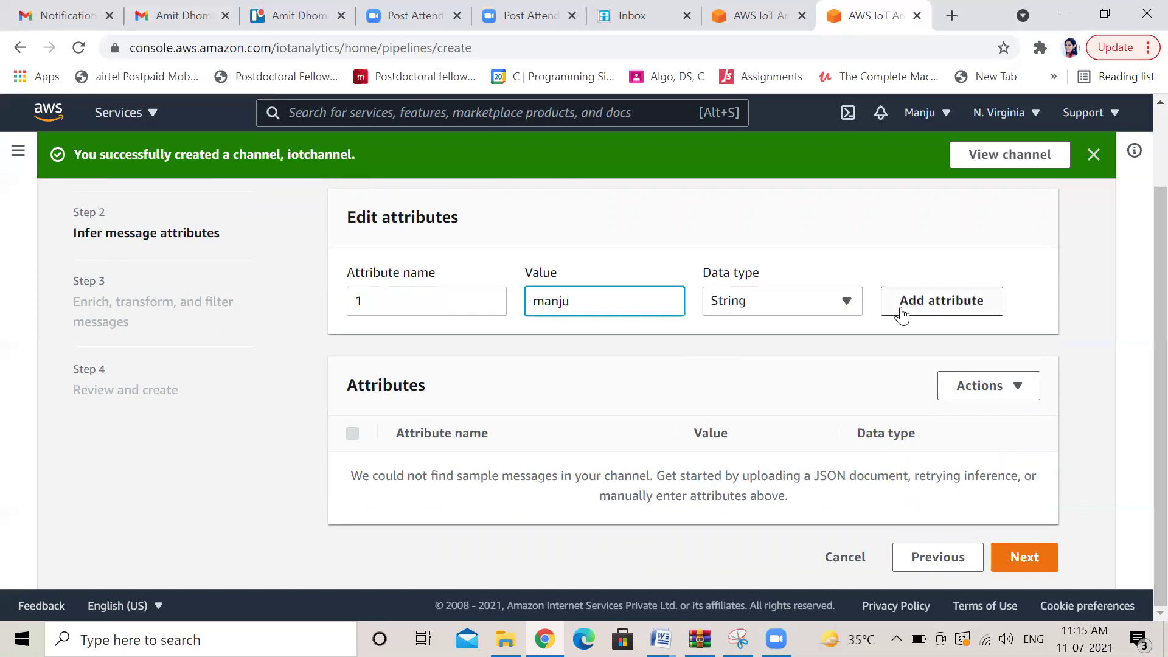
click(933, 307)
click(428, 336)
text(2)
click(575, 343)
text(deepti)
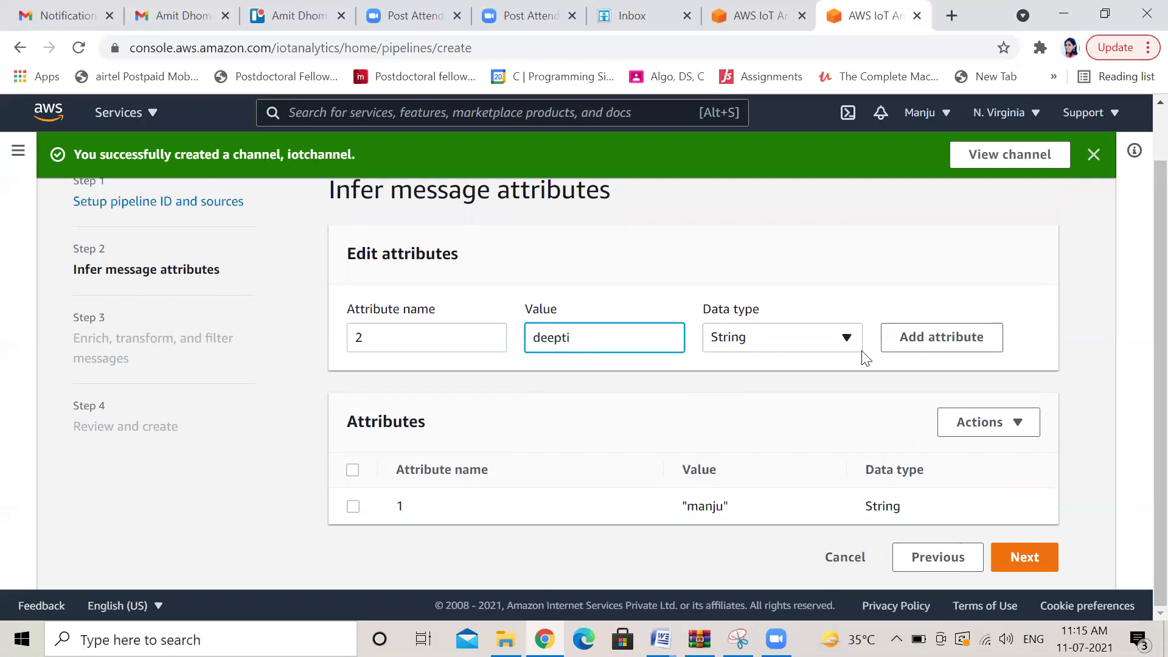
click(933, 344)
Add attribute 3 with a name value and continue to the enrich, transform and filter step
click(413, 339)
text(3)
click(580, 335)
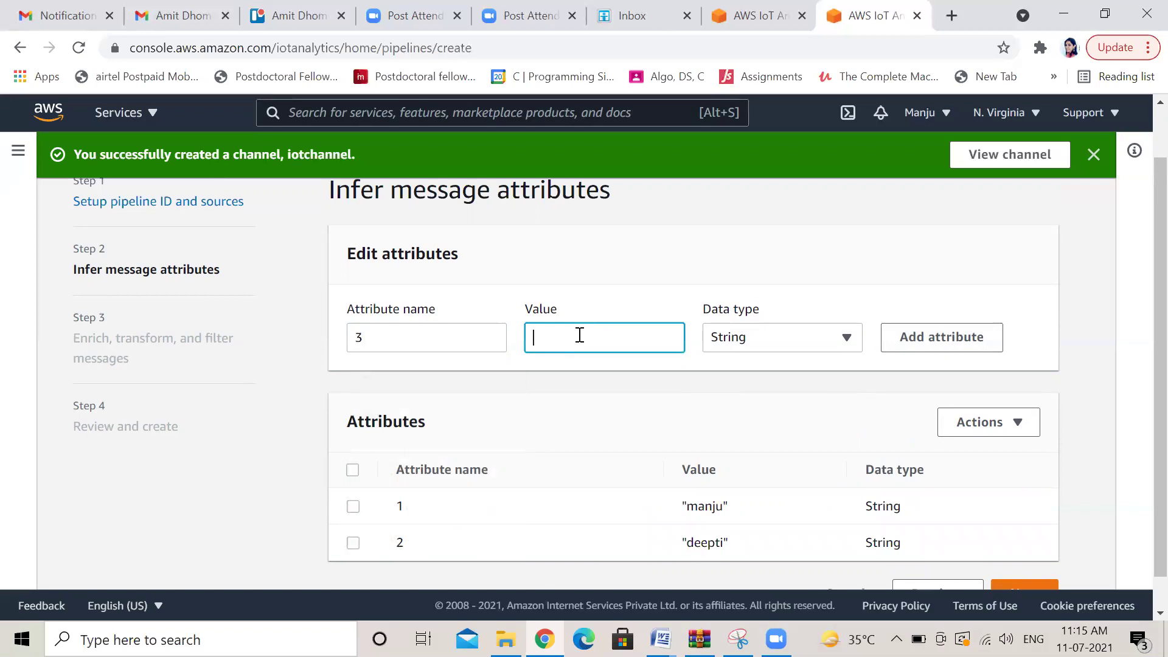
text(swarnita)
click(945, 346)
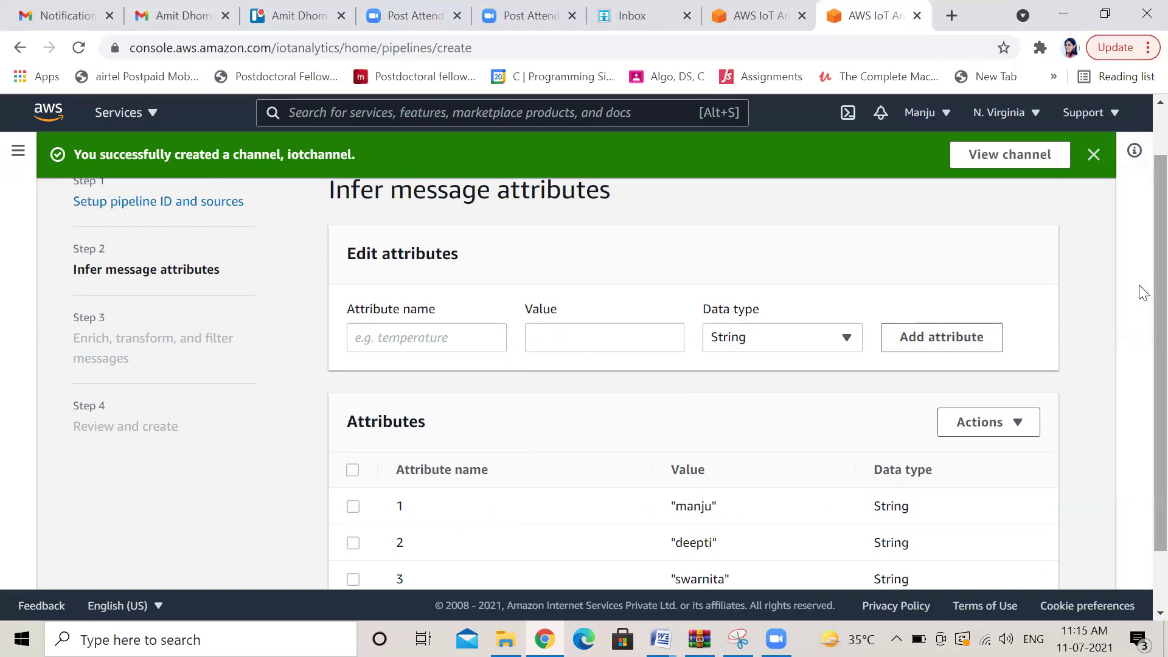
scroll(1143, 406, down, 1)
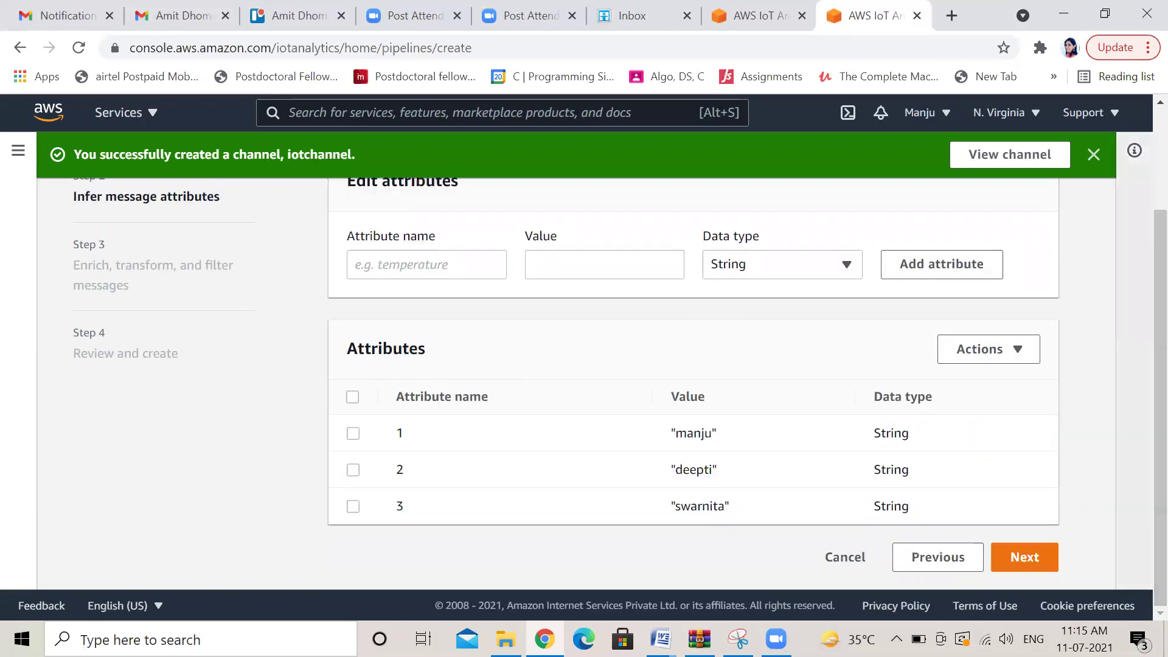
click(1033, 561)
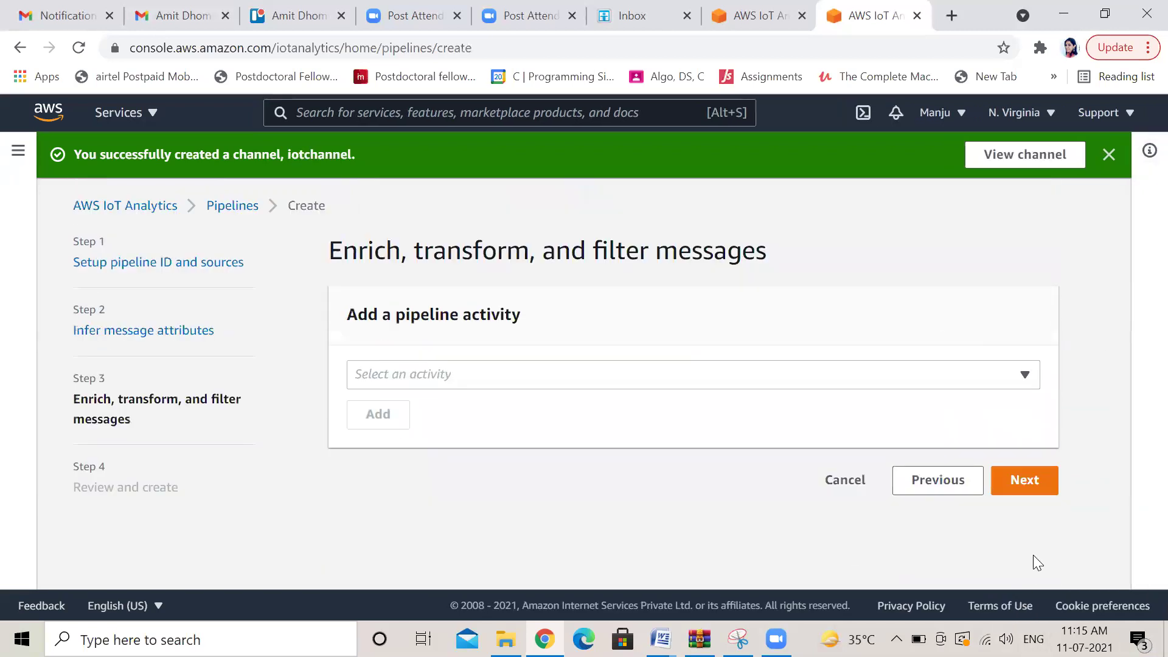
Add a Calculate a message attribute activity and continue to the pipeline review
click(1026, 375)
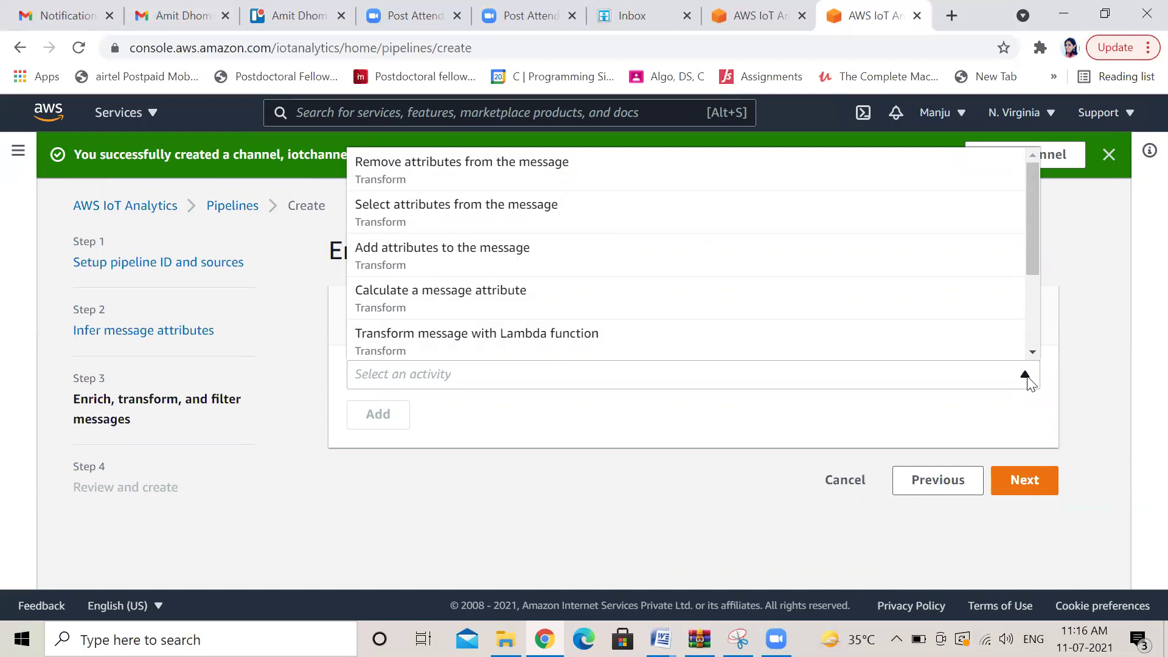
click(607, 310)
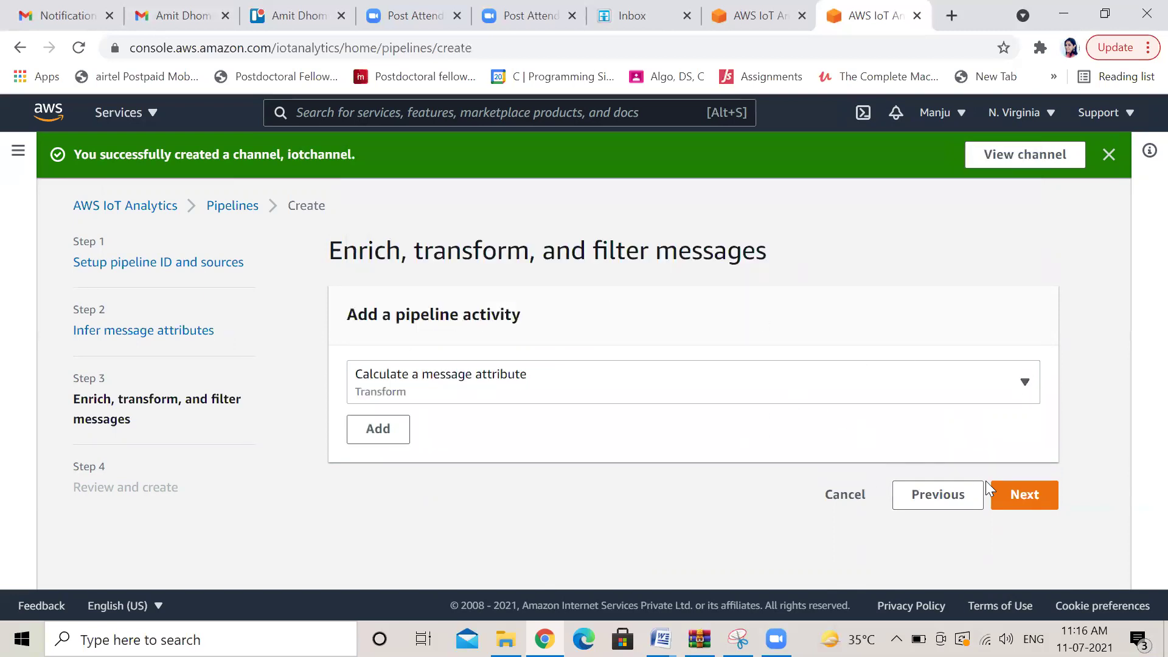
click(1012, 496)
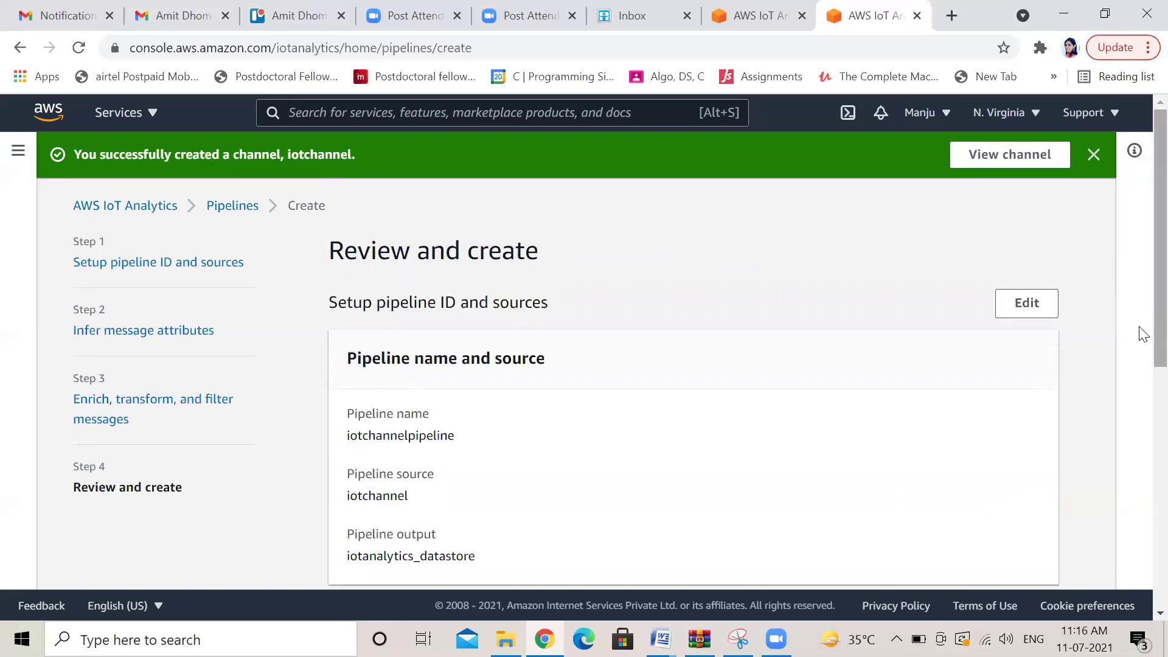
Create the iotchannelpipeline pipeline from the bottom of the review page
scroll(1139, 341, down, 2)
scroll(1142, 366, down, 6)
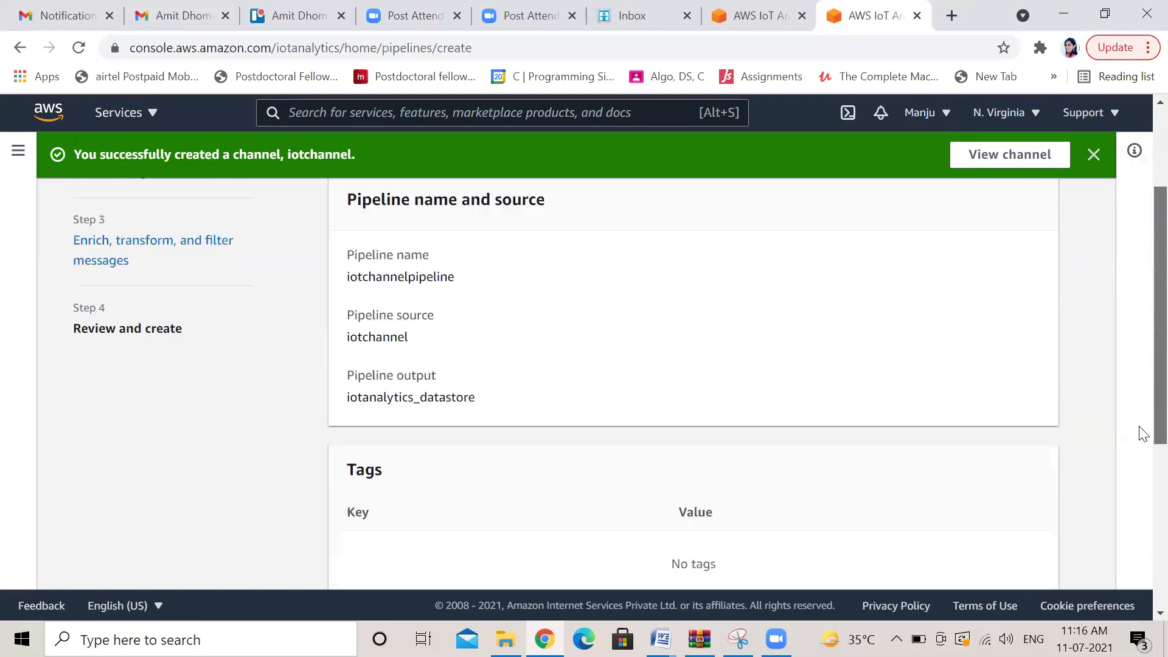
scroll(1142, 555, down, 1)
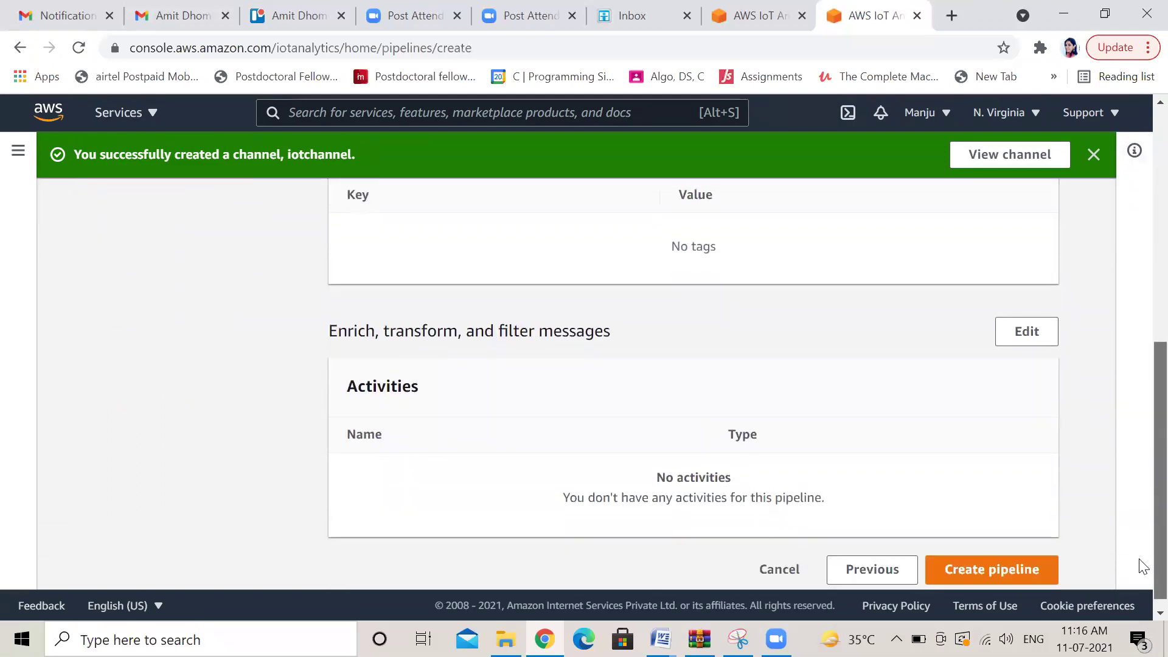
click(1016, 558)
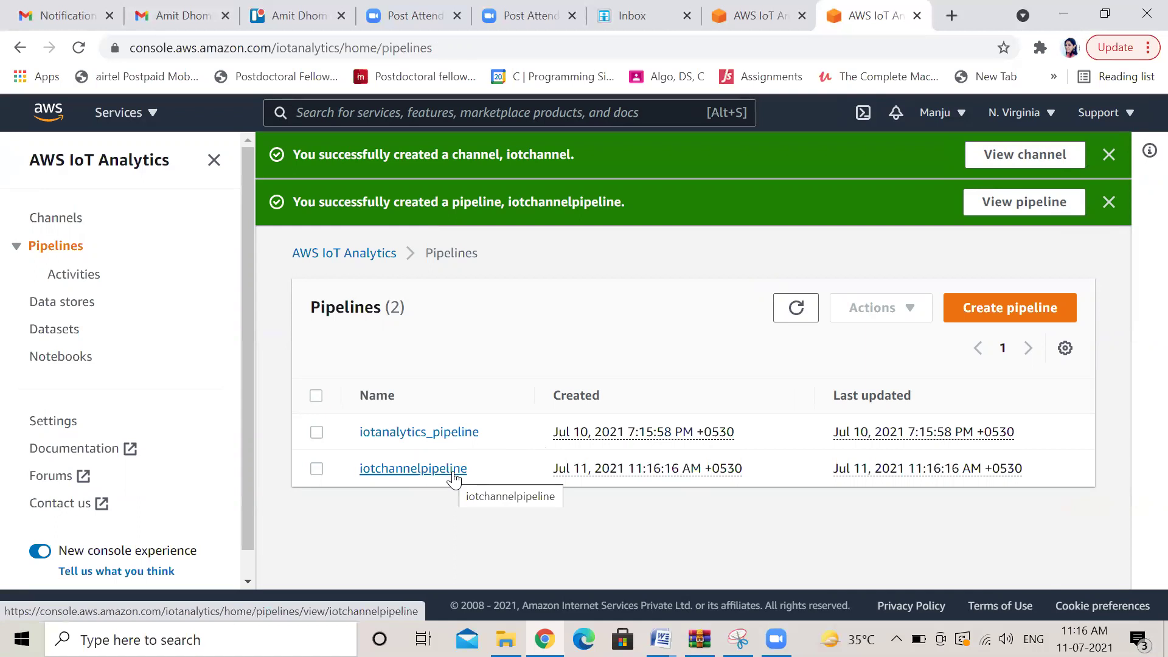
In Activities, dismiss the pipeline and channel success banners and refresh the list
click(75, 277)
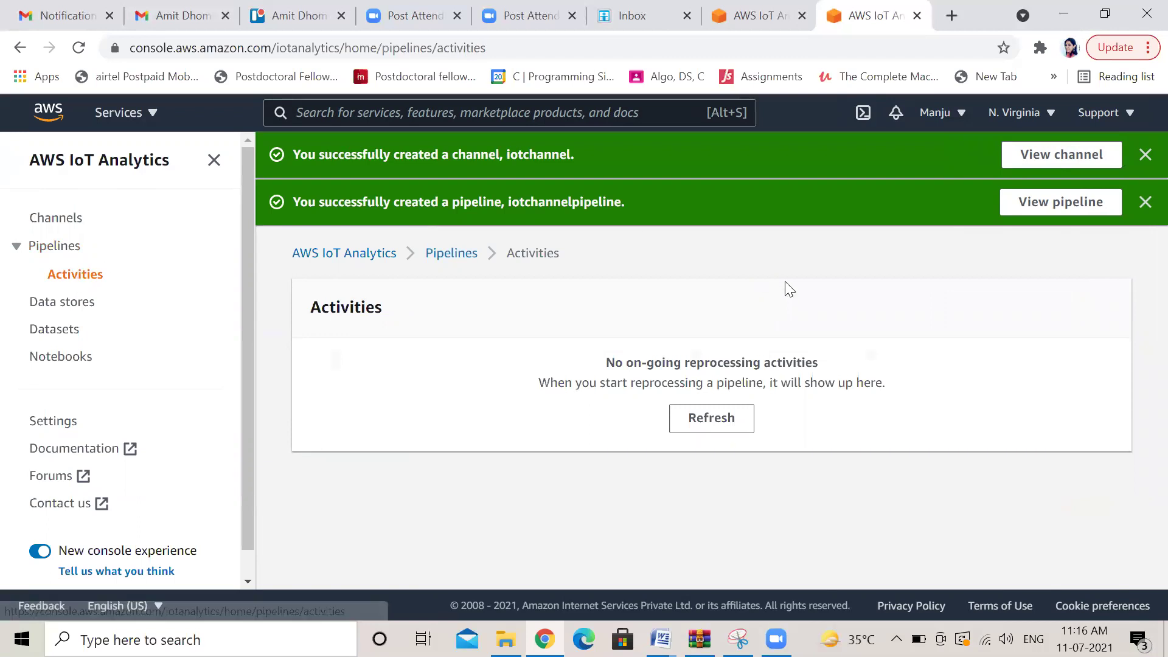
click(1144, 202)
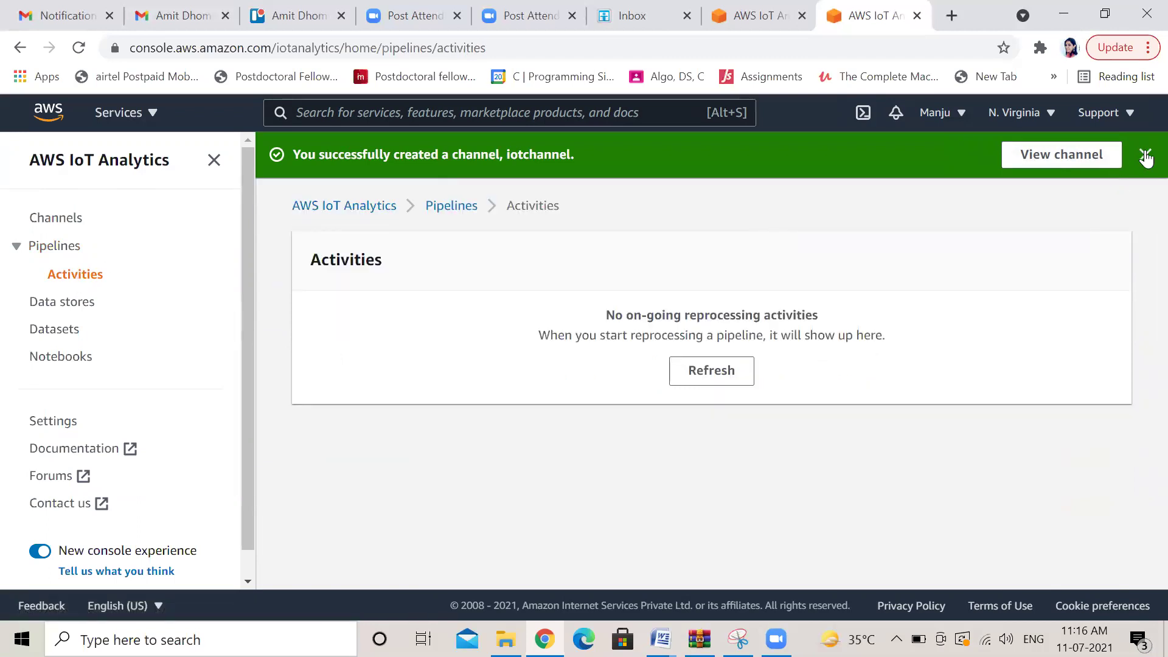
click(1144, 155)
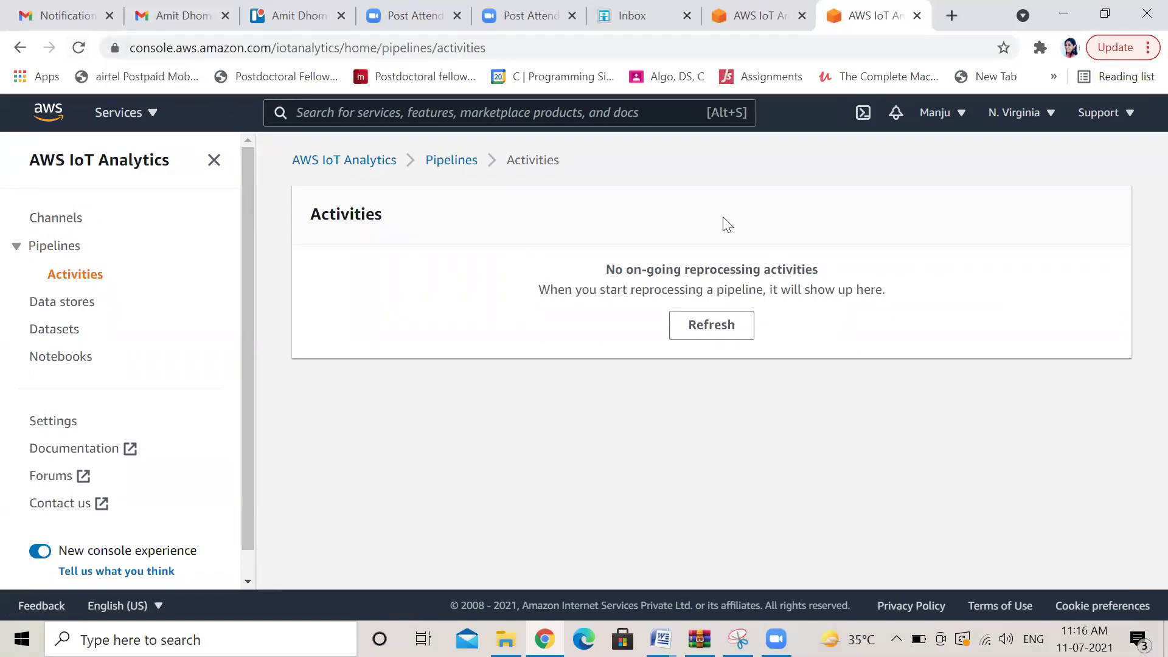
click(725, 325)
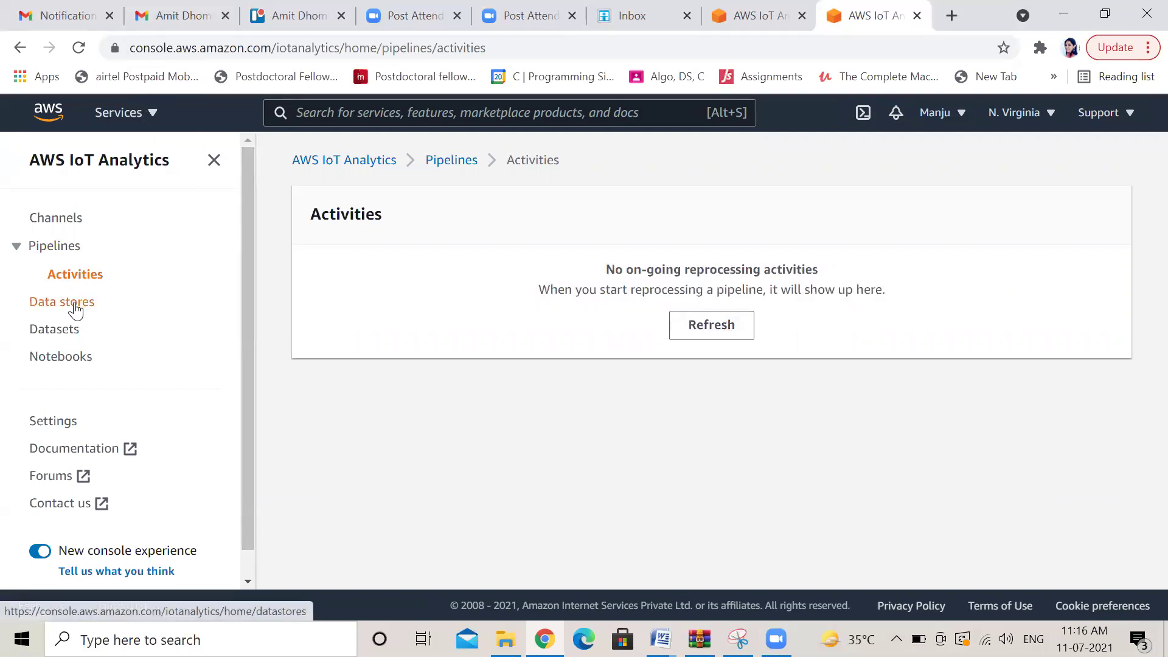
Inspect iotchannelpipeline's details and Monitoring charts, then return to the Pipelines list
click(68, 250)
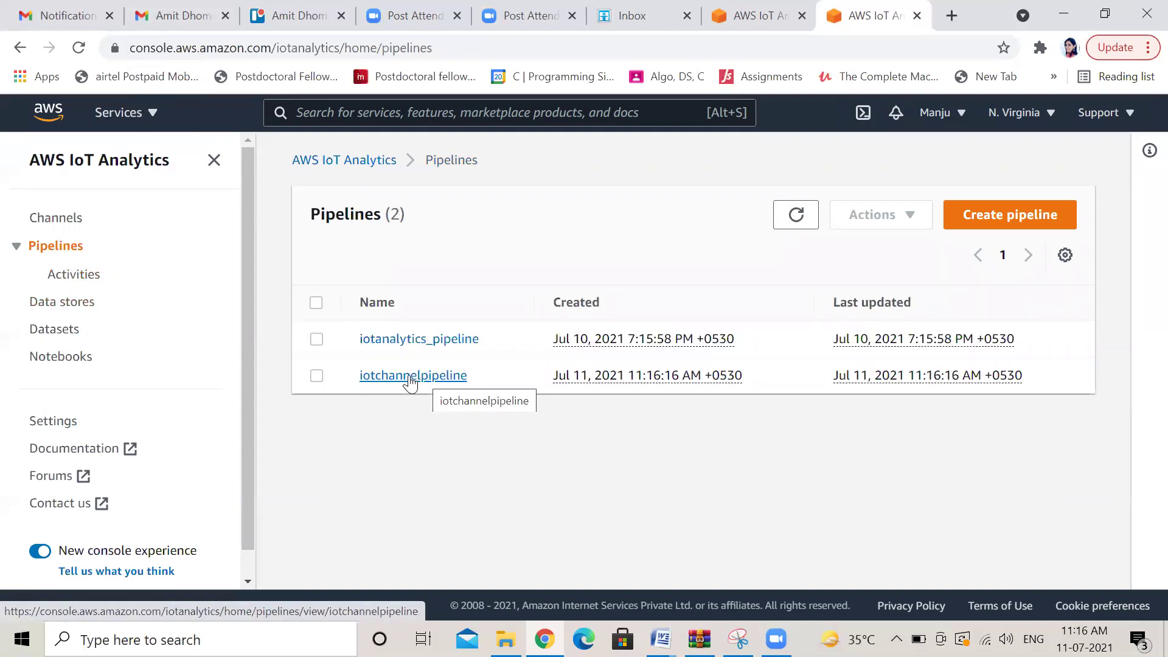
click(410, 375)
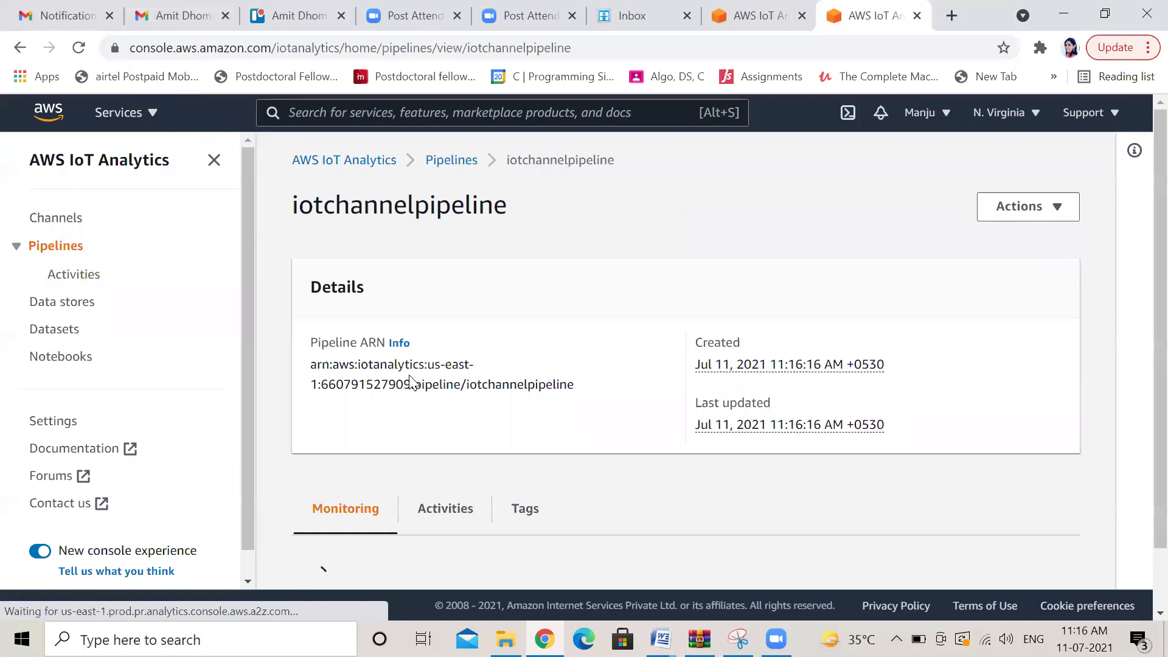
scroll(1142, 205, down, 3)
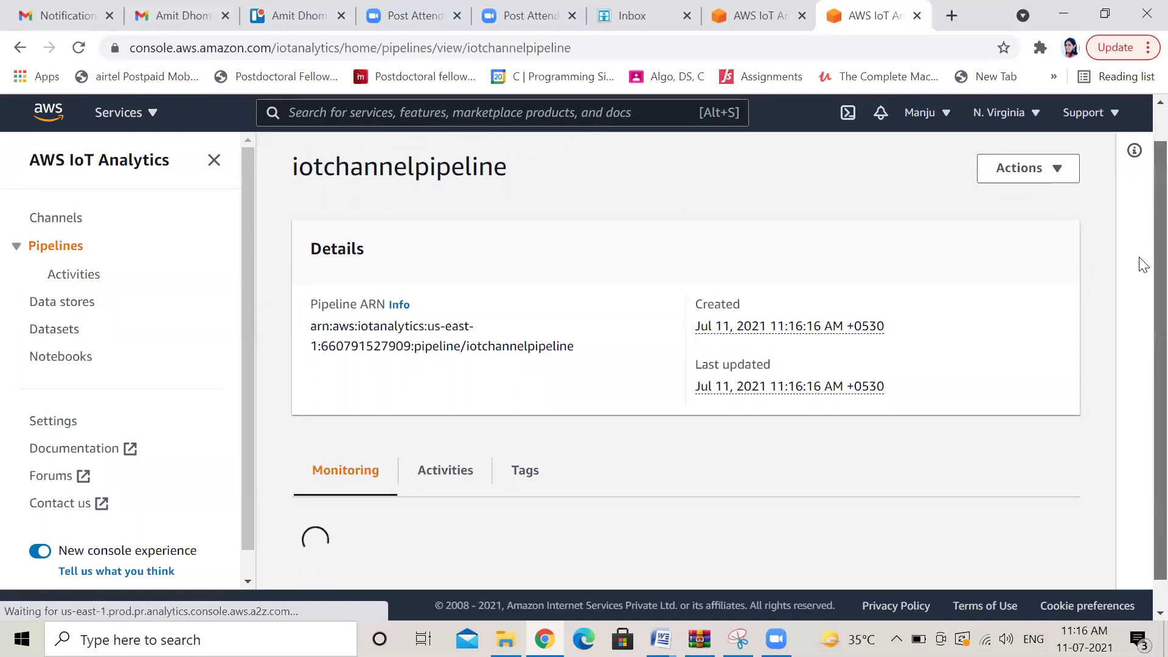
scroll(1142, 329, down, 10)
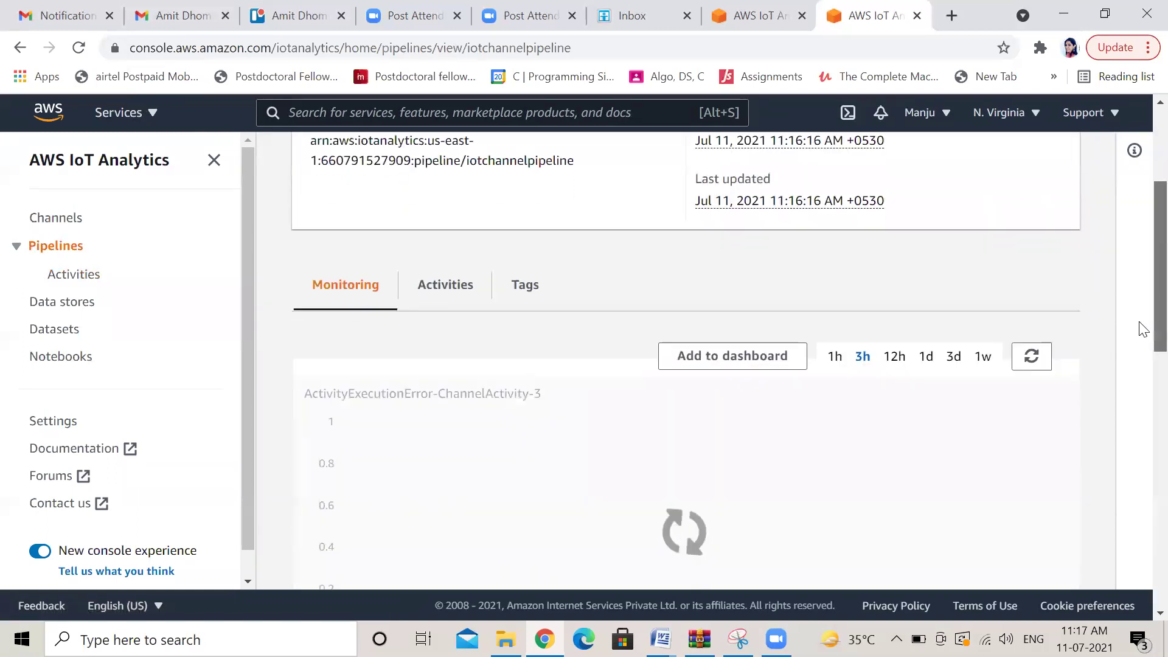
scroll(1140, 517, down, 4)
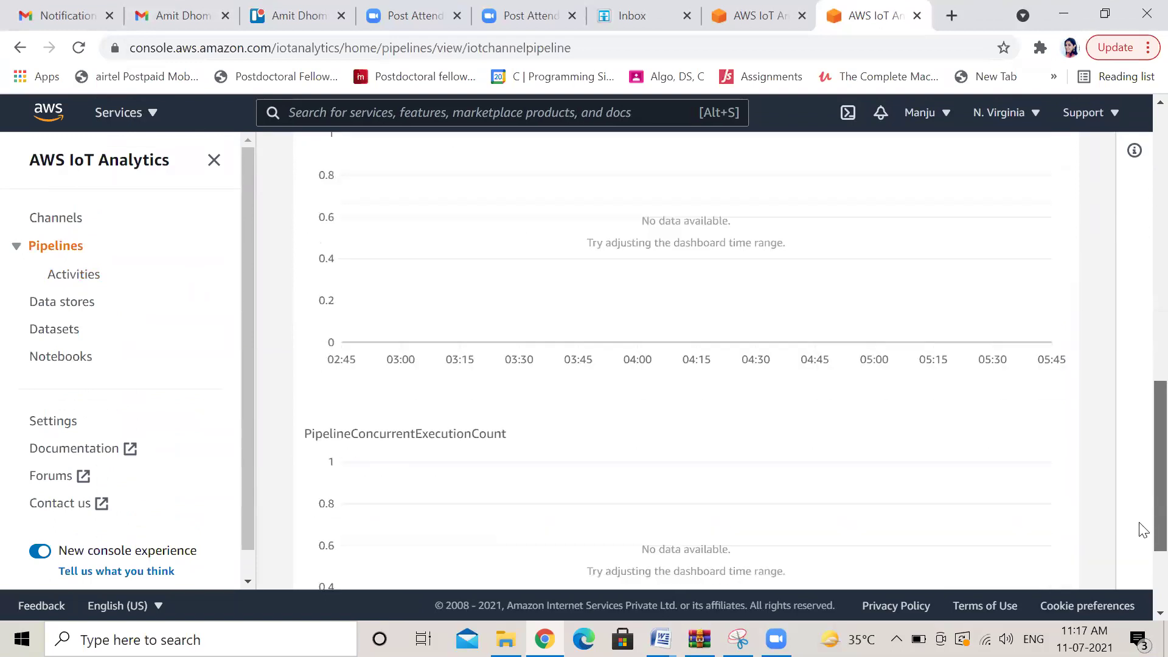
scroll(1142, 326, up, 12)
scroll(1141, 304, up, 3)
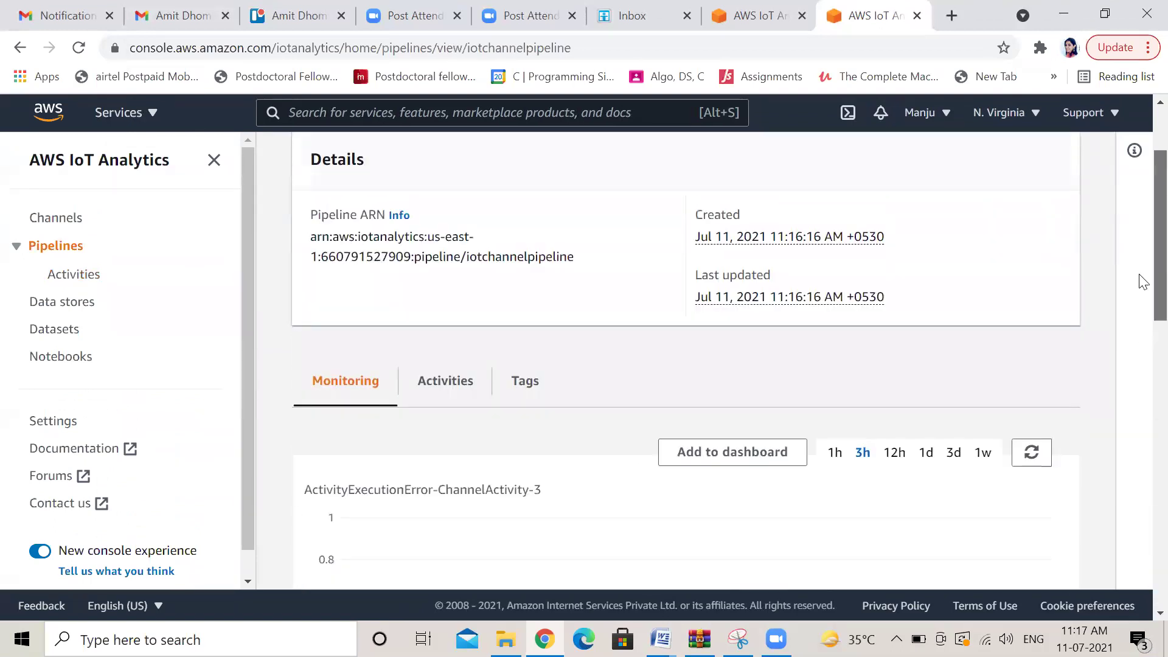
click(54, 254)
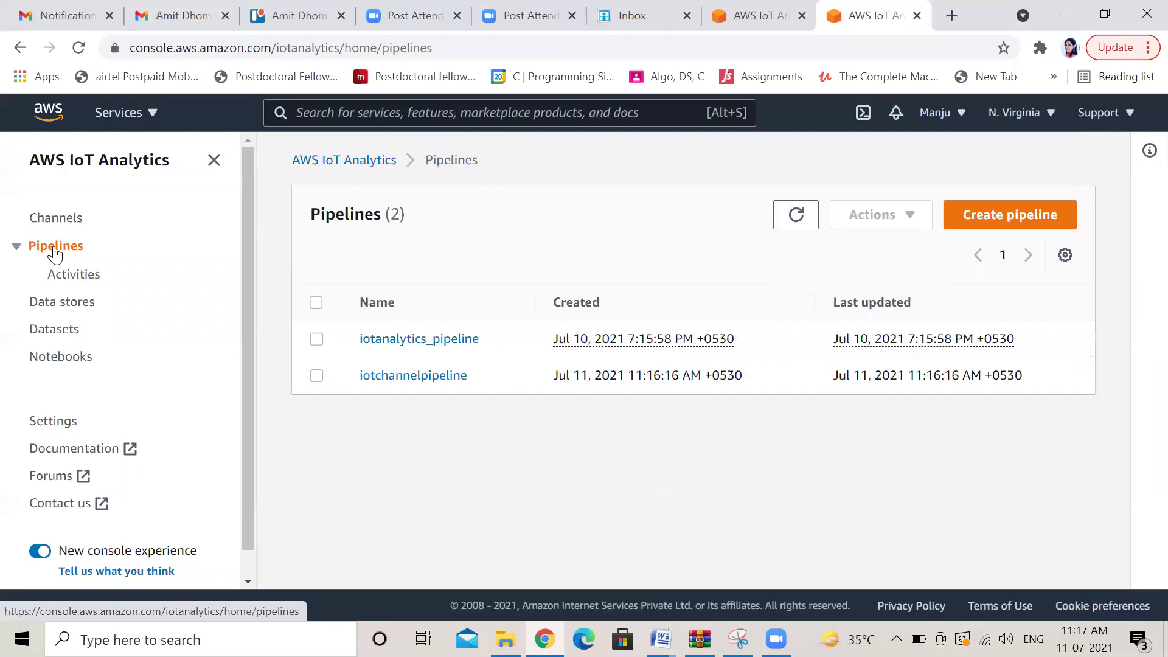
Select iotchannelpipeline, check its Actions and list preferences, then start a new data store
click(316, 375)
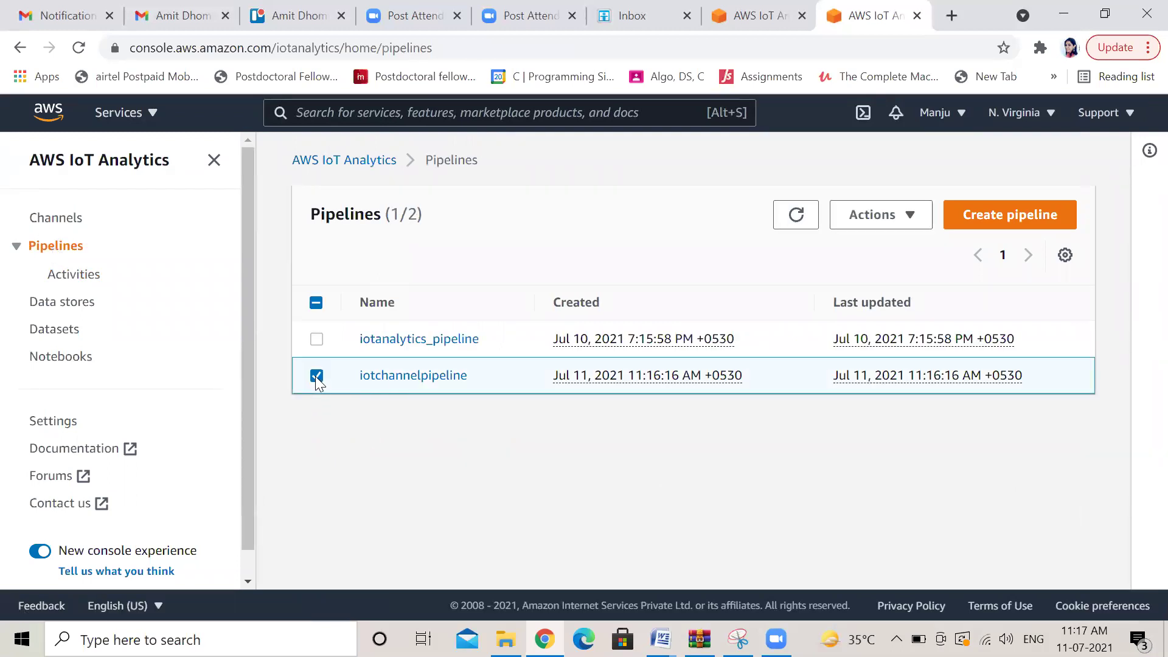
click(911, 218)
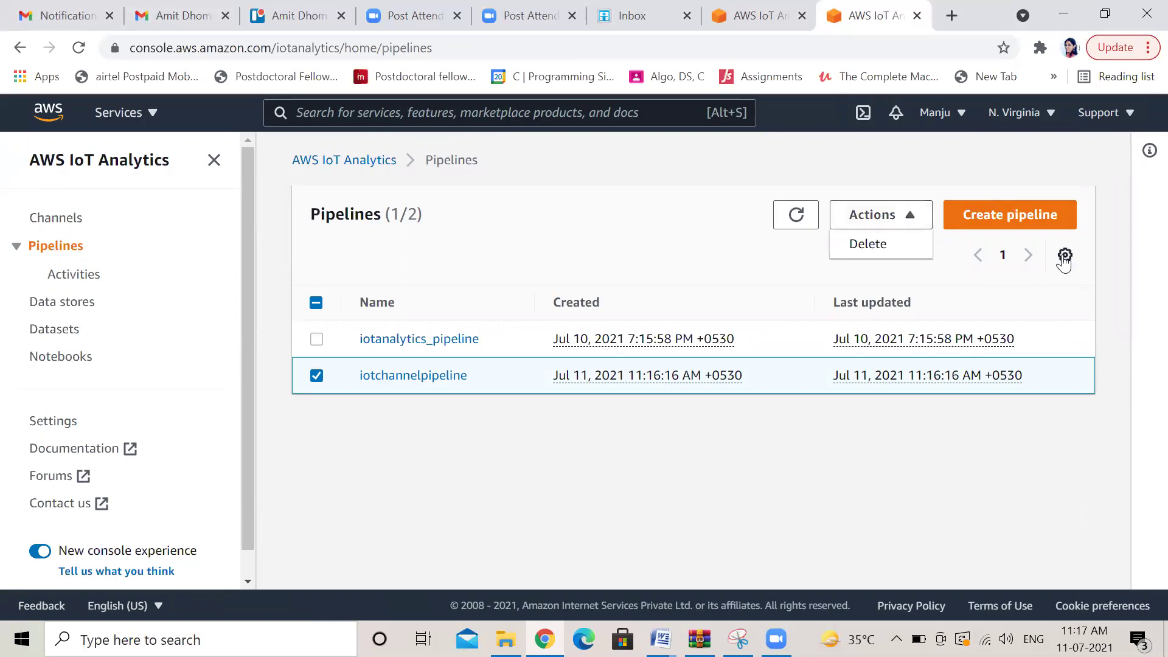
click(1064, 255)
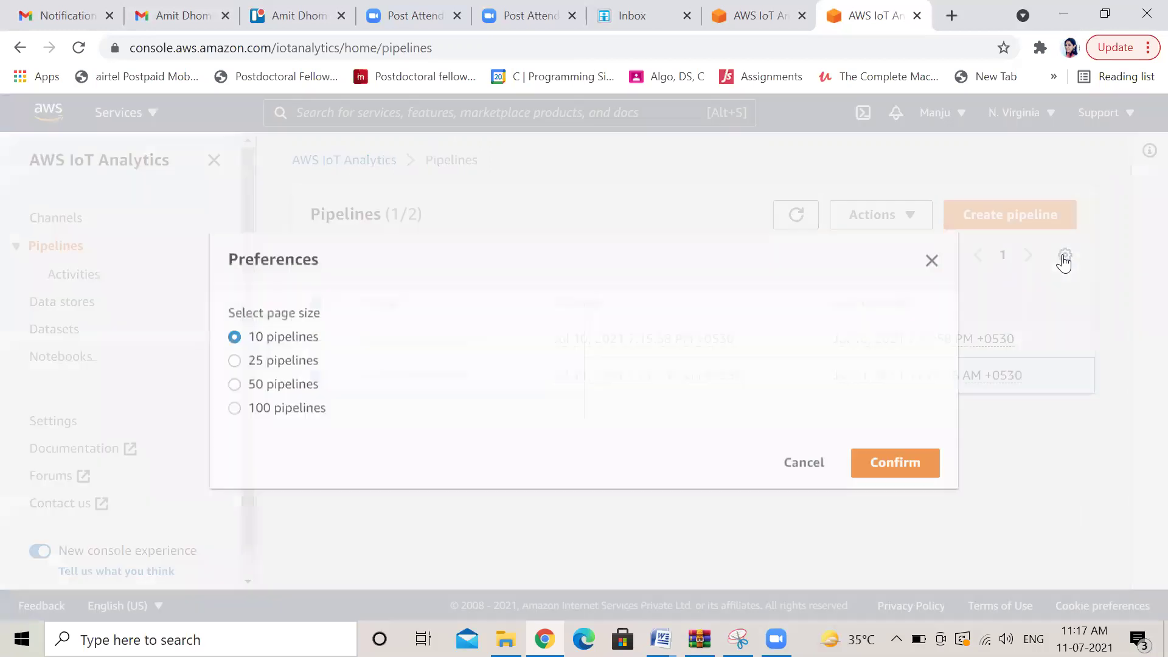
click(931, 260)
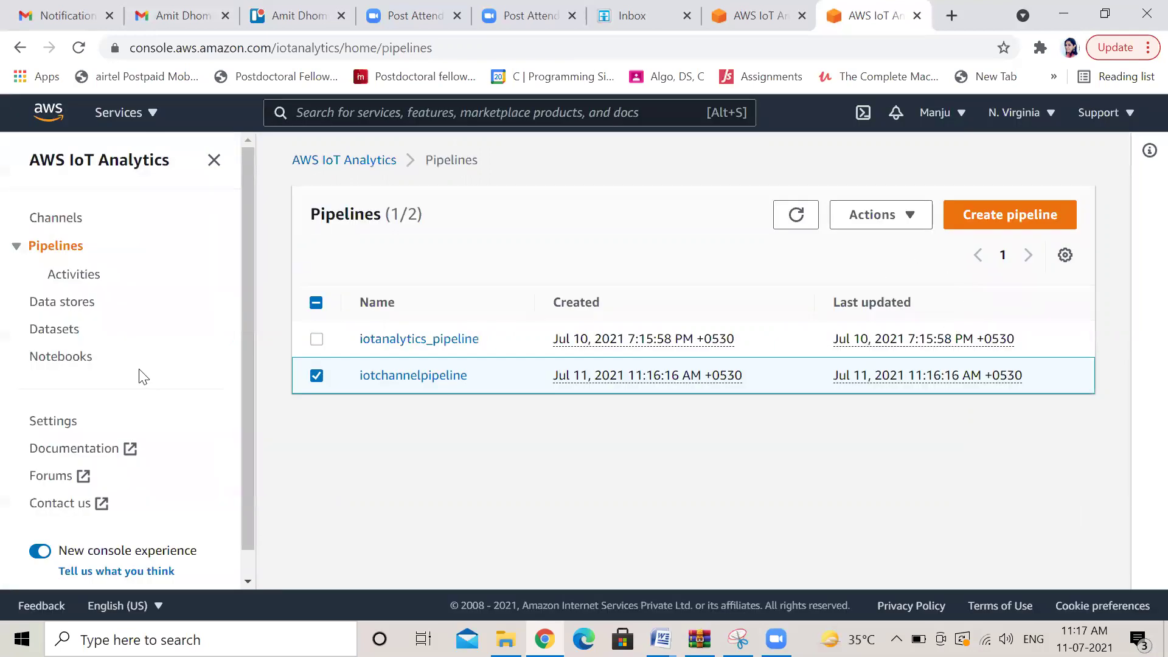
click(68, 302)
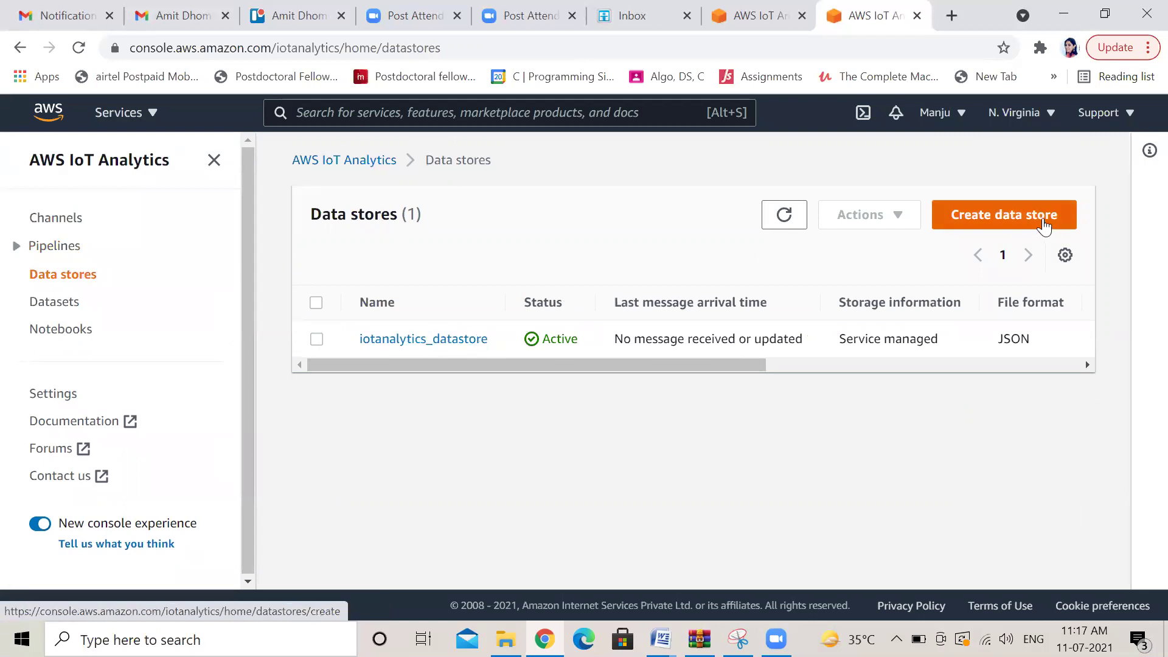
click(997, 216)
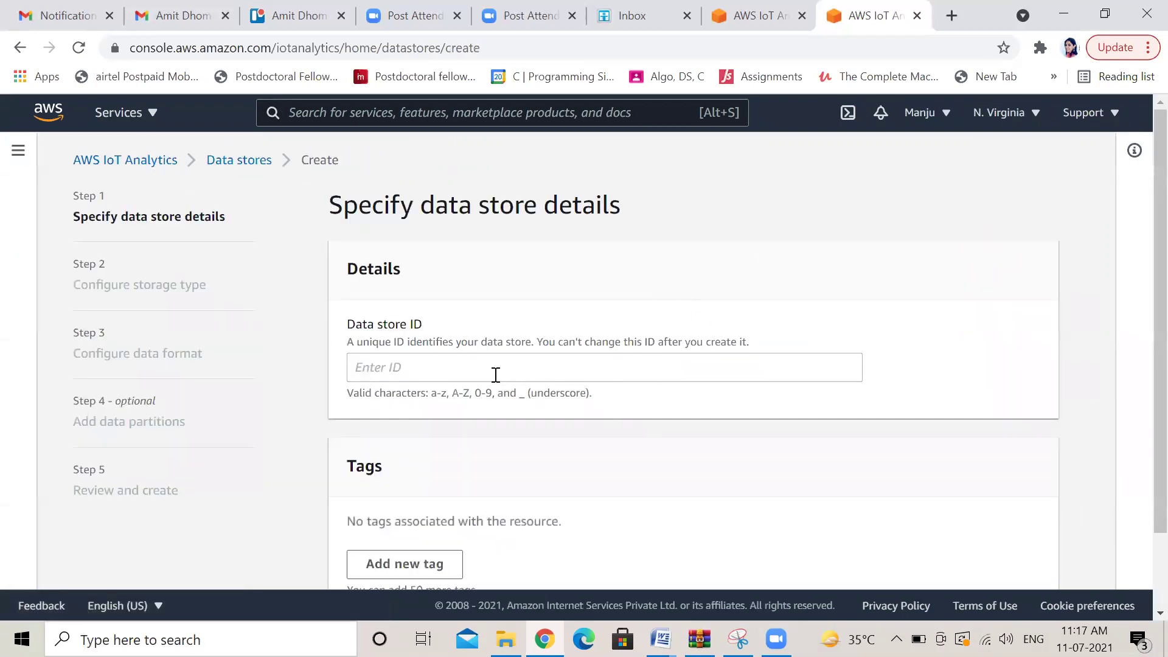
Enter iotchanneldatastore as the Data store ID and proceed to the storage type step
click(453, 367)
text(io)
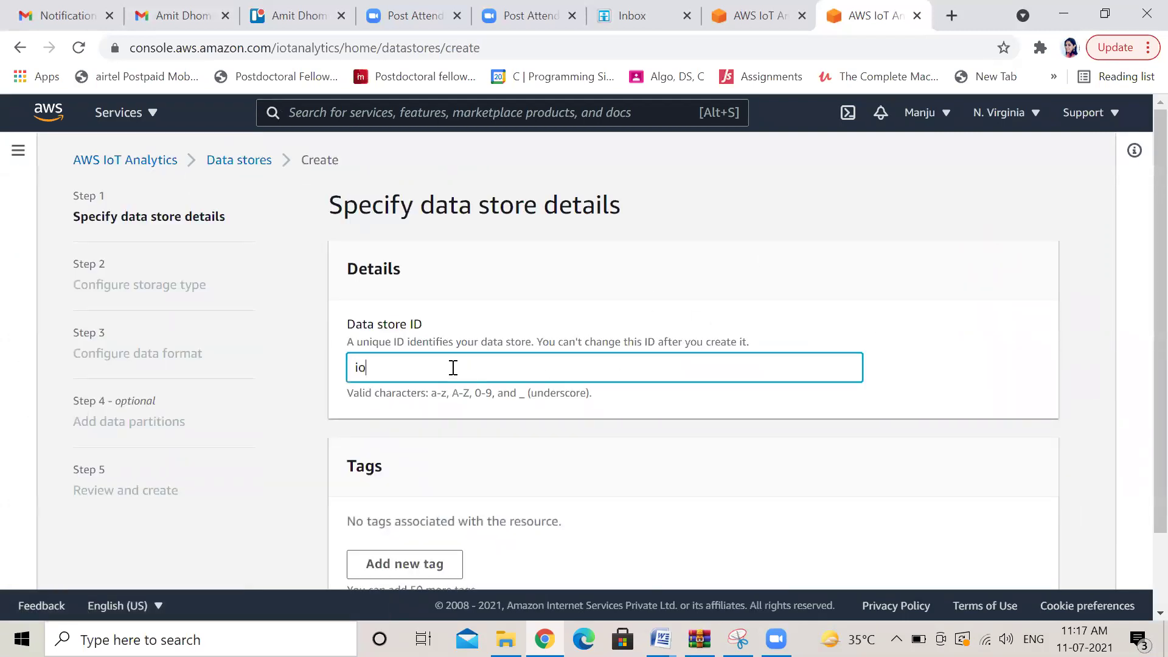
text(tchanneldatastore)
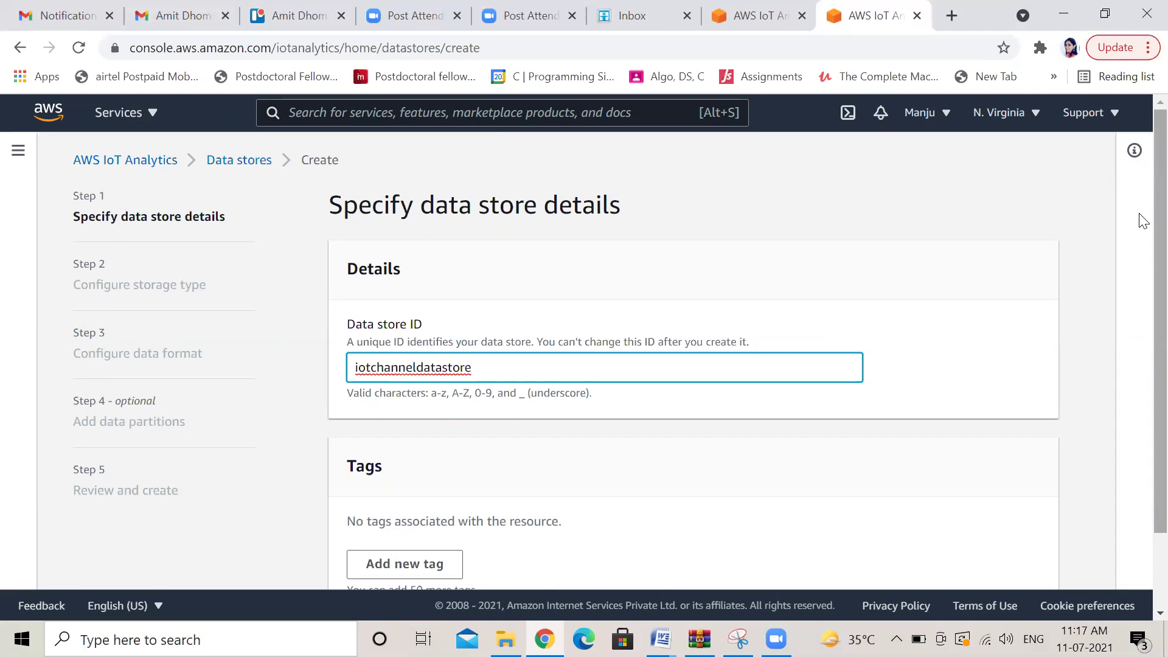
scroll(1140, 243, down, 1)
scroll(1142, 259, down, 1)
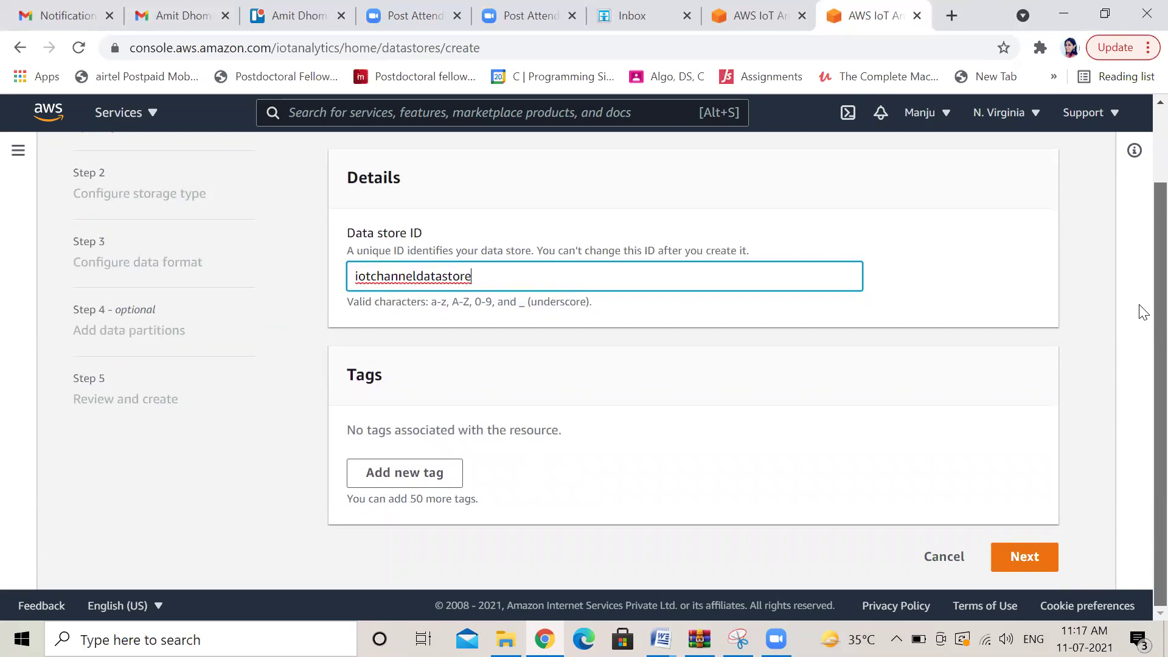
scroll(1141, 292, up, 1)
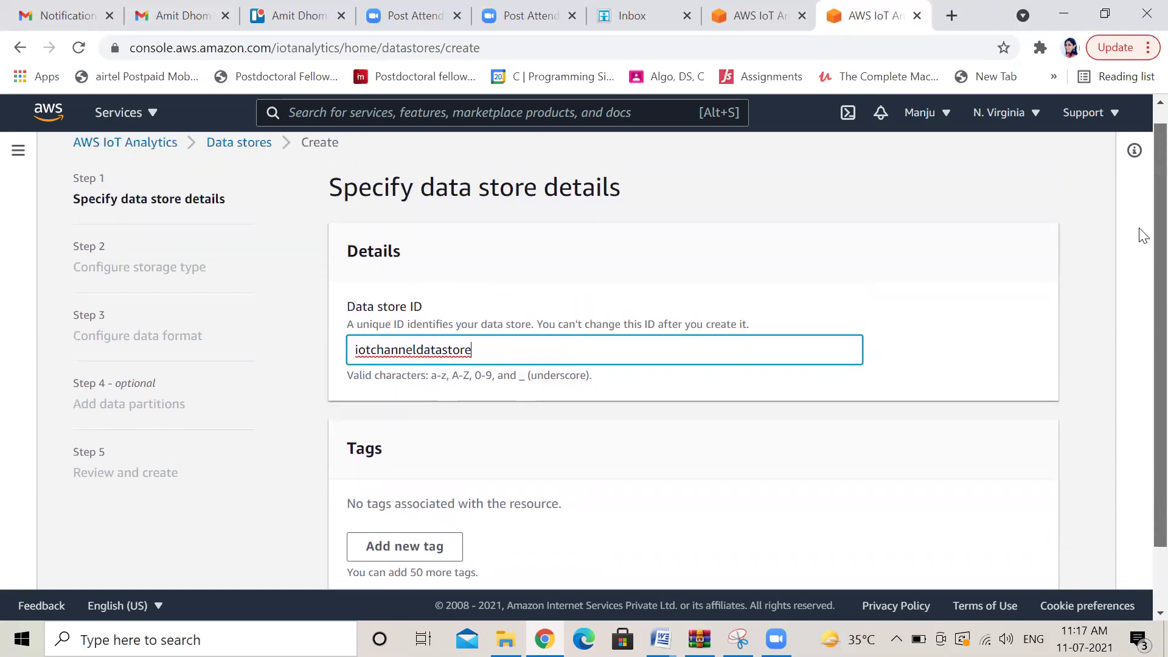
scroll(1140, 304, down, 1)
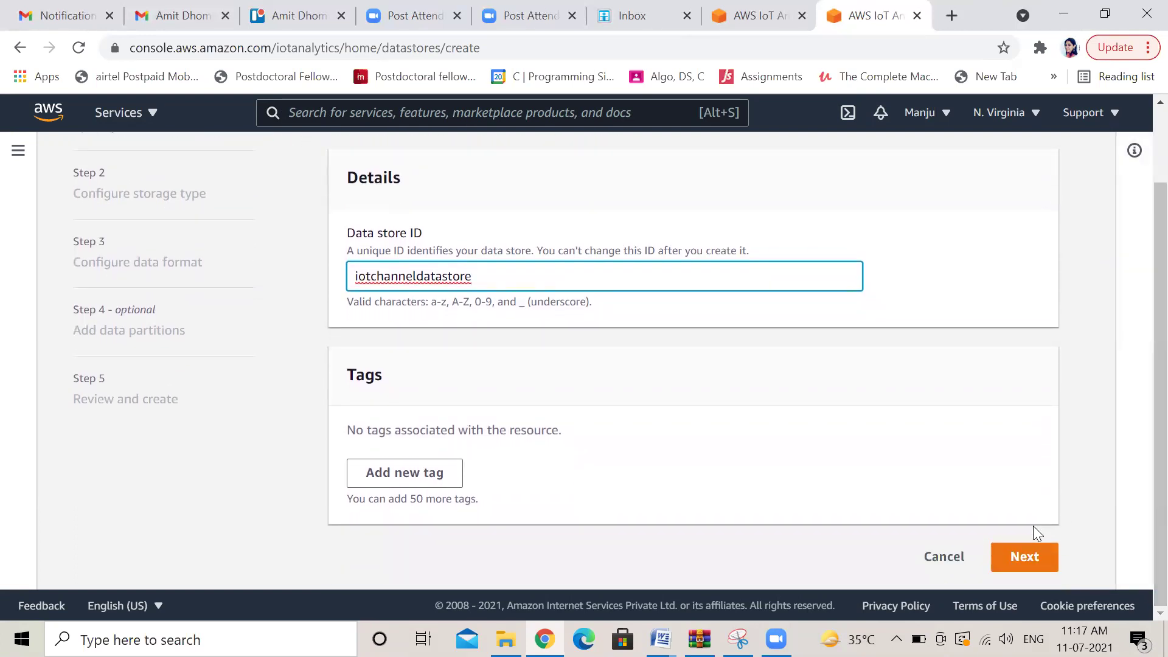
click(1022, 557)
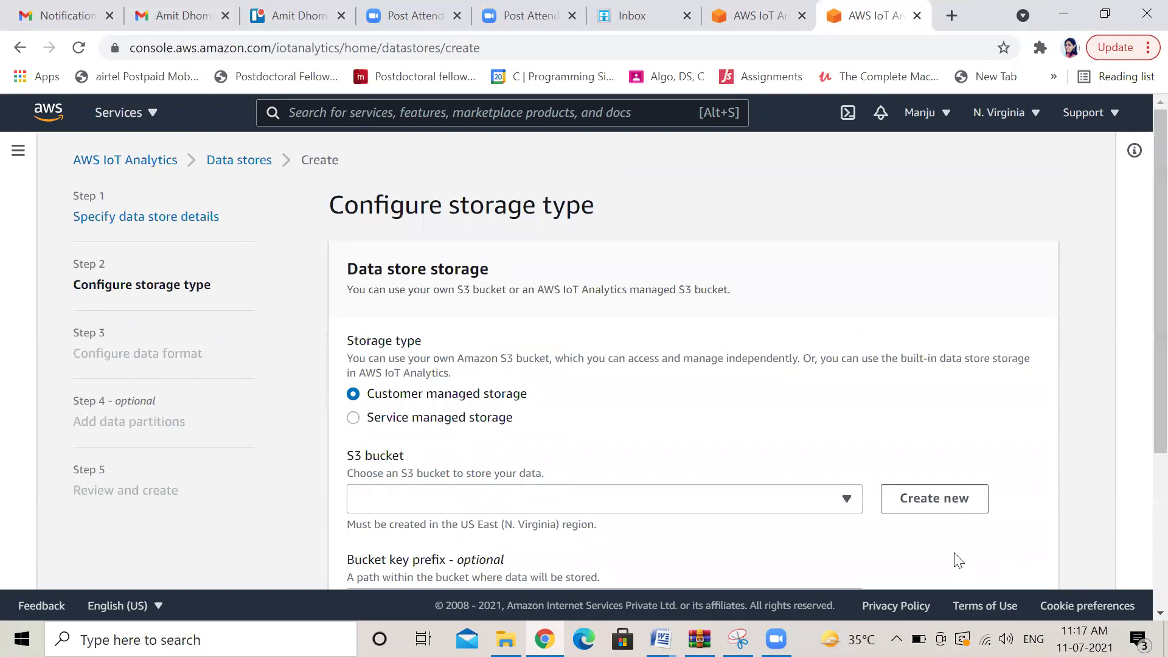
Use customer managed storage with the manjuiotdemo bucket and the s3bucketaccess IAM role
click(848, 503)
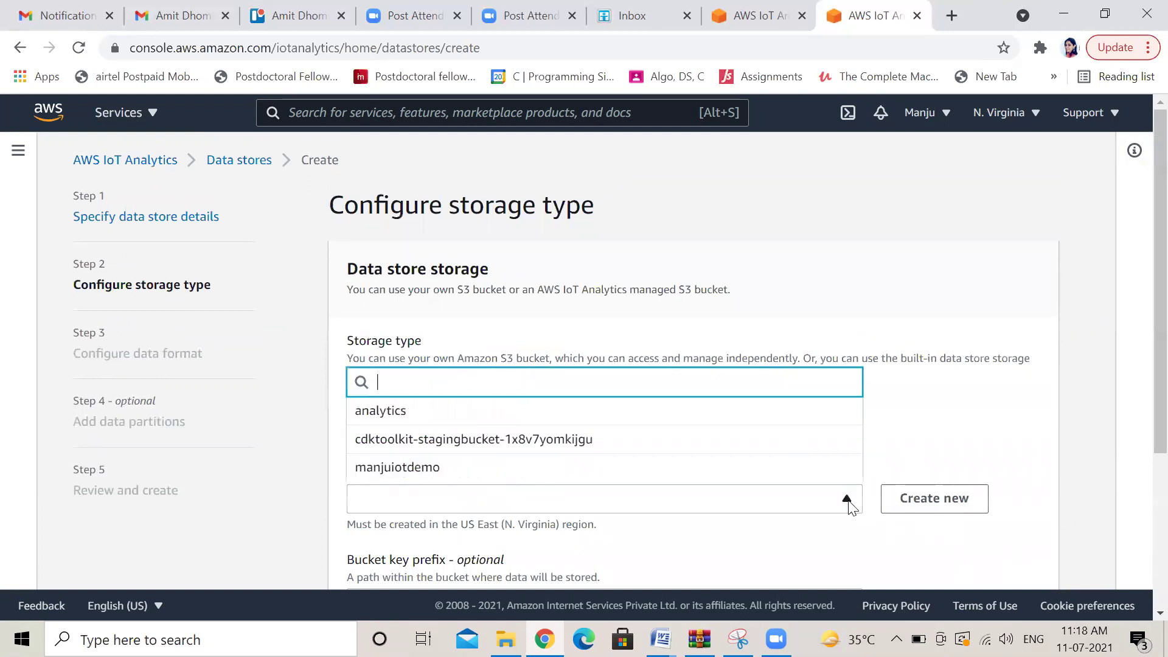
click(472, 419)
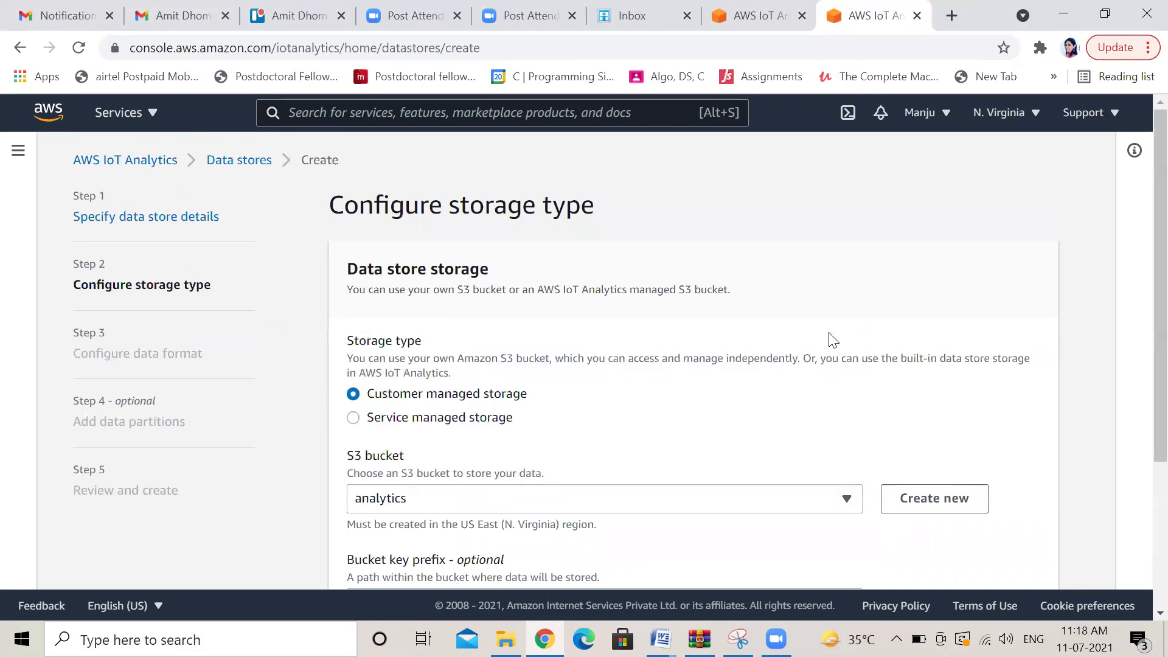
click(844, 505)
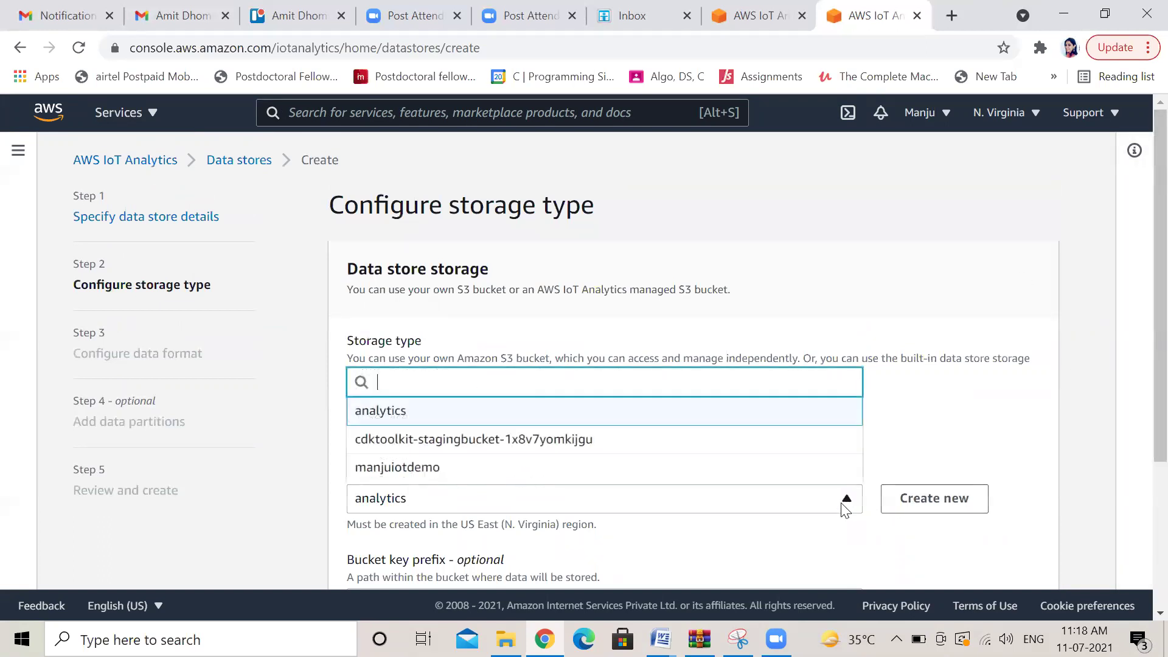
click(492, 474)
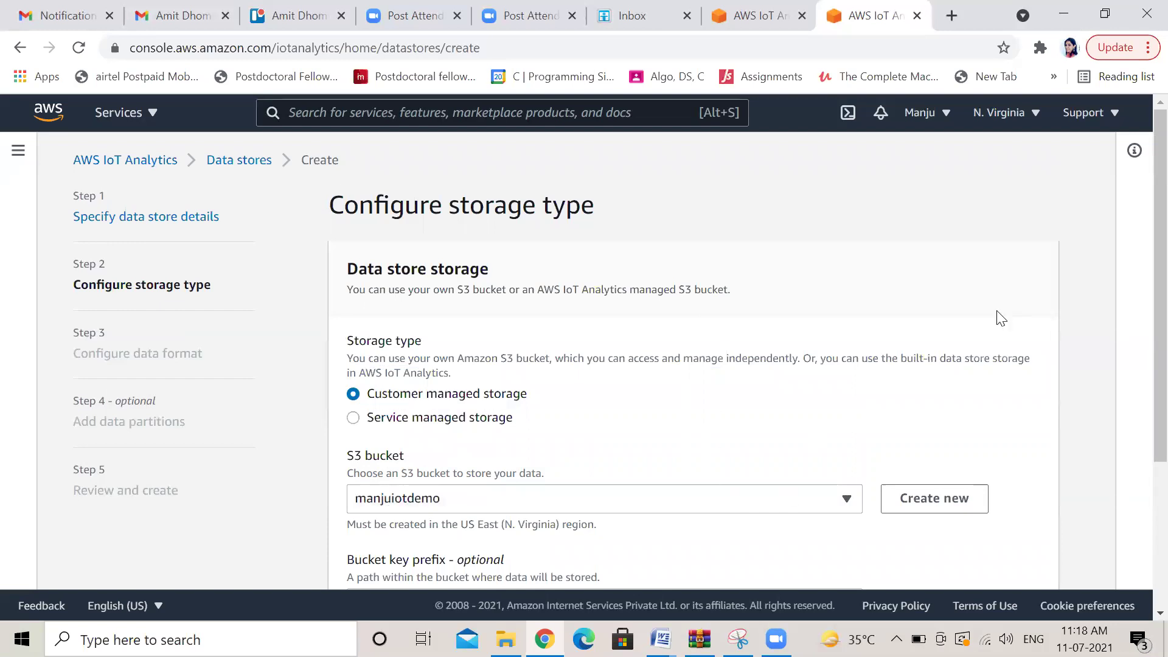
scroll(1142, 333, down, 4)
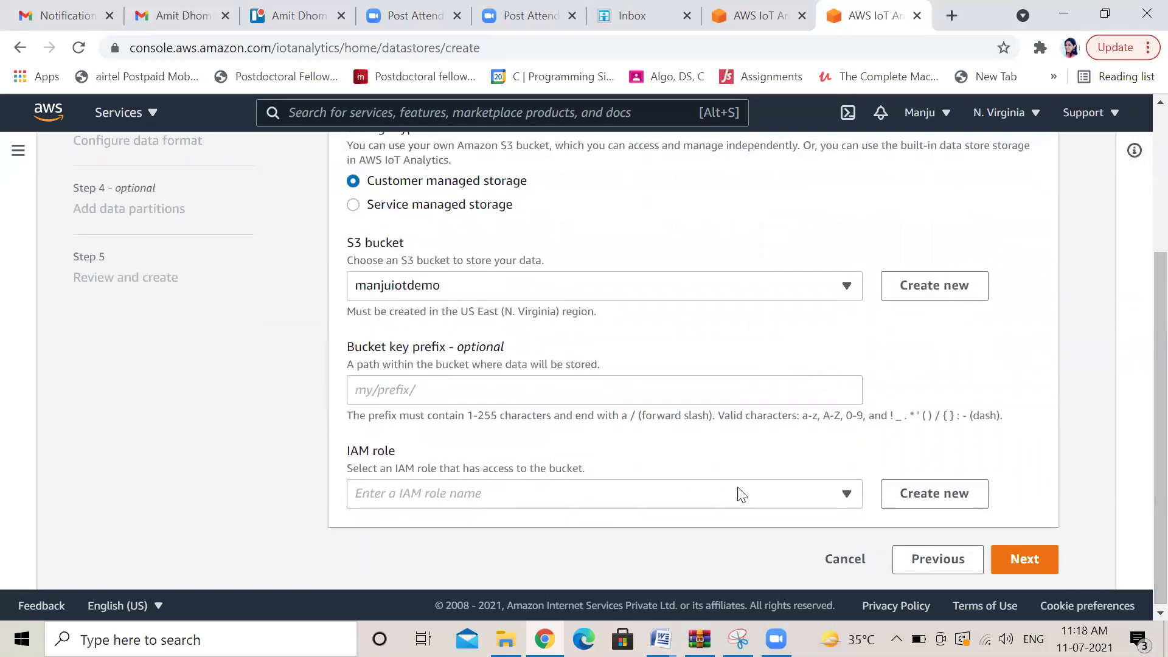
click(855, 501)
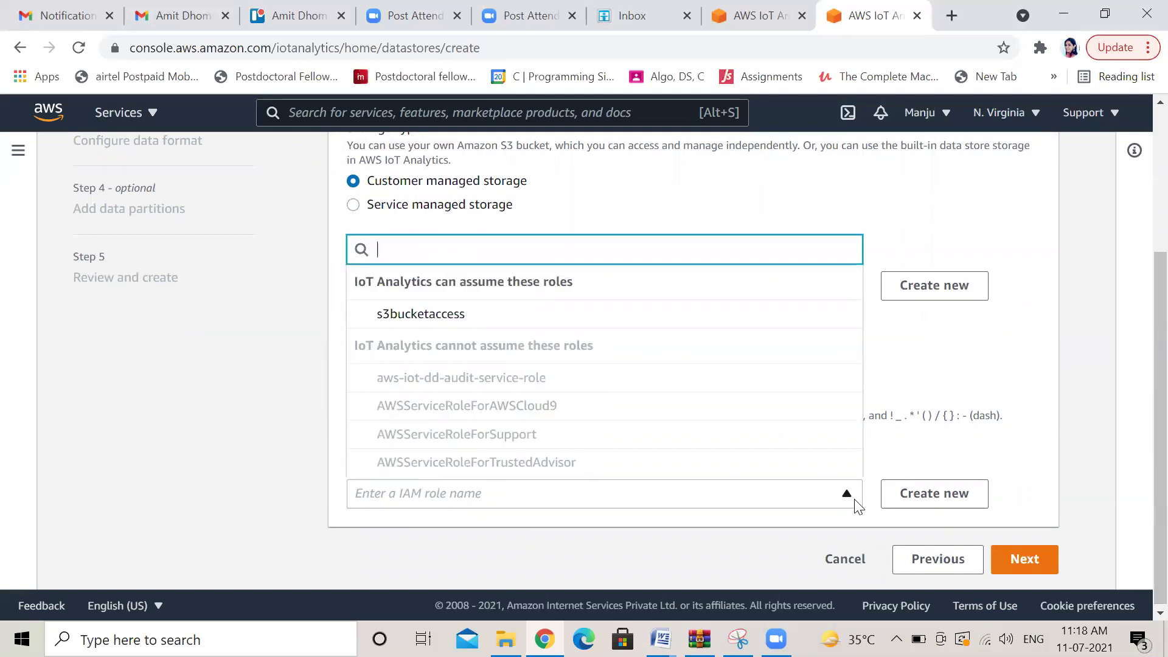
click(445, 312)
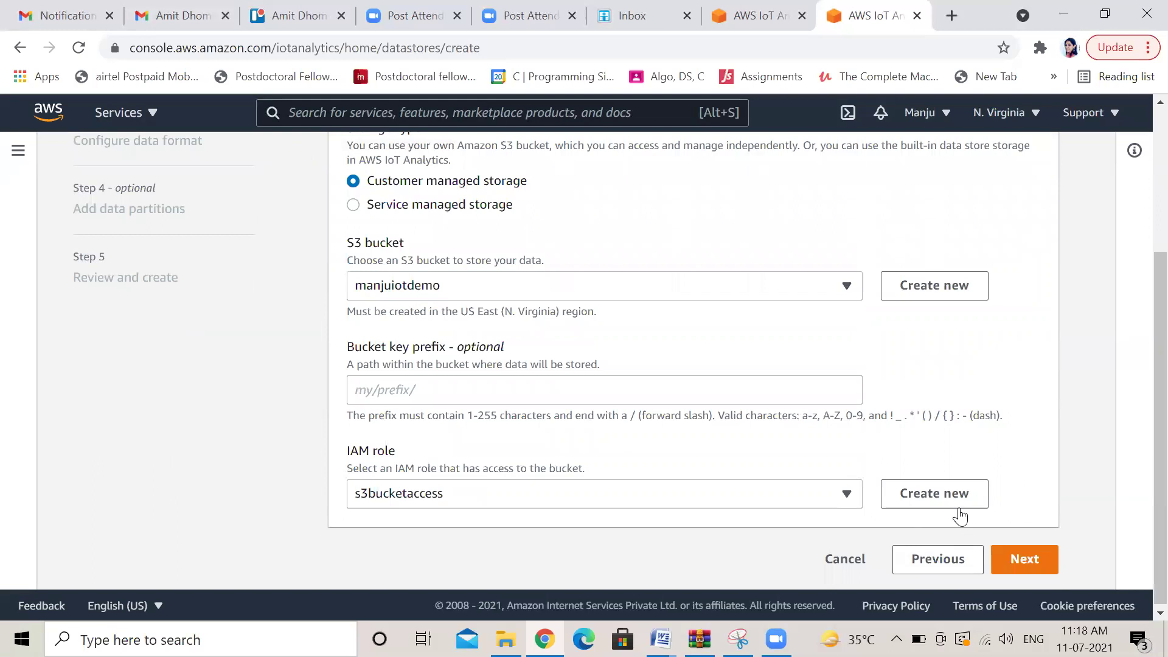
click(1014, 559)
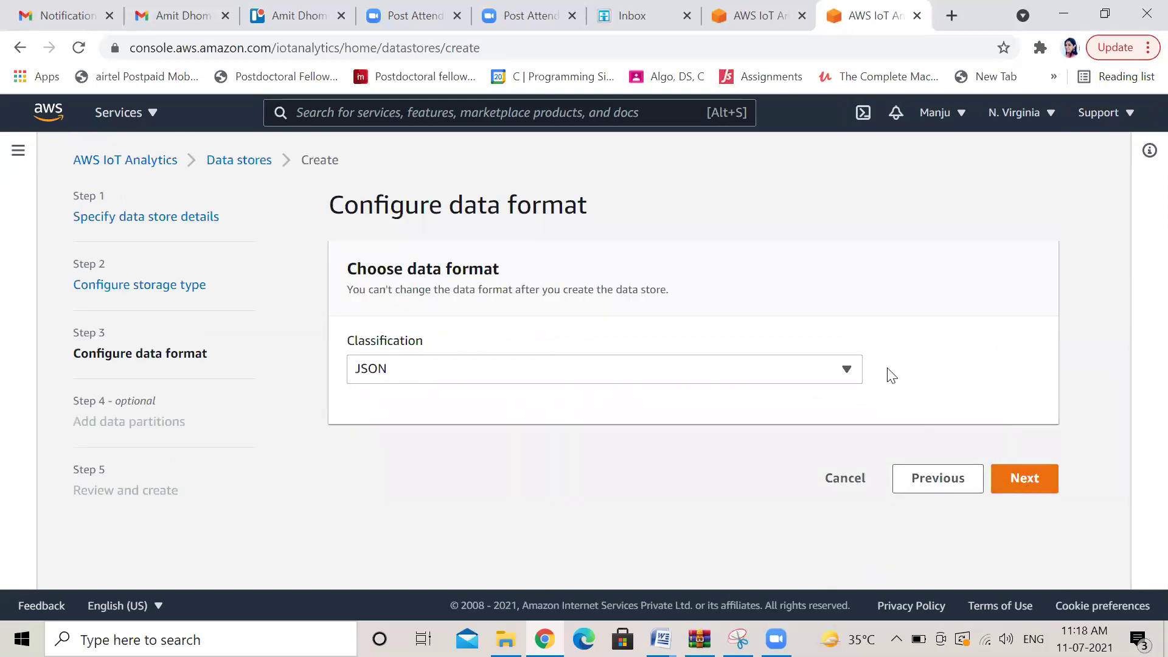
Keep JSON as the data format and leave data partitions disabled
click(846, 372)
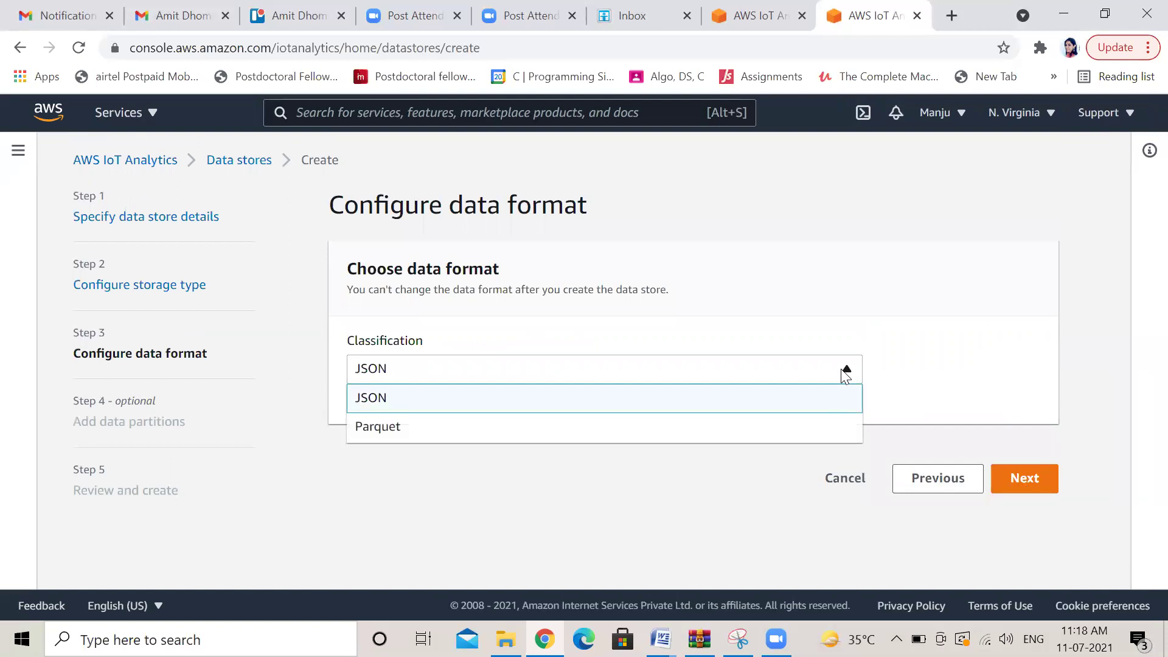
click(846, 372)
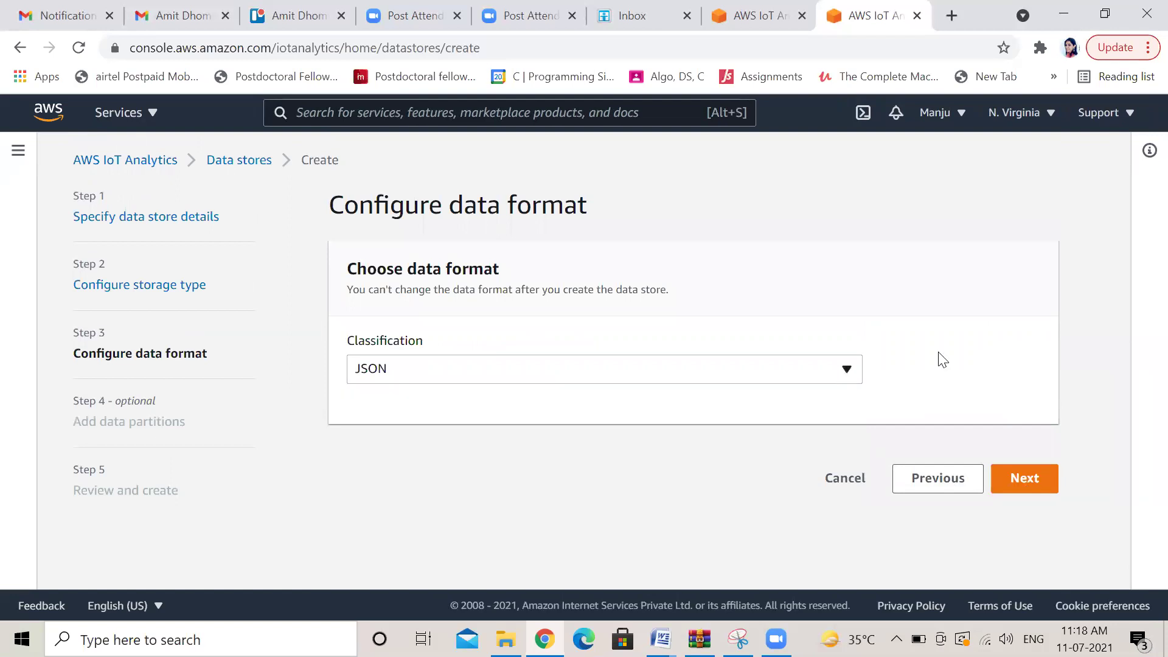
click(1024, 480)
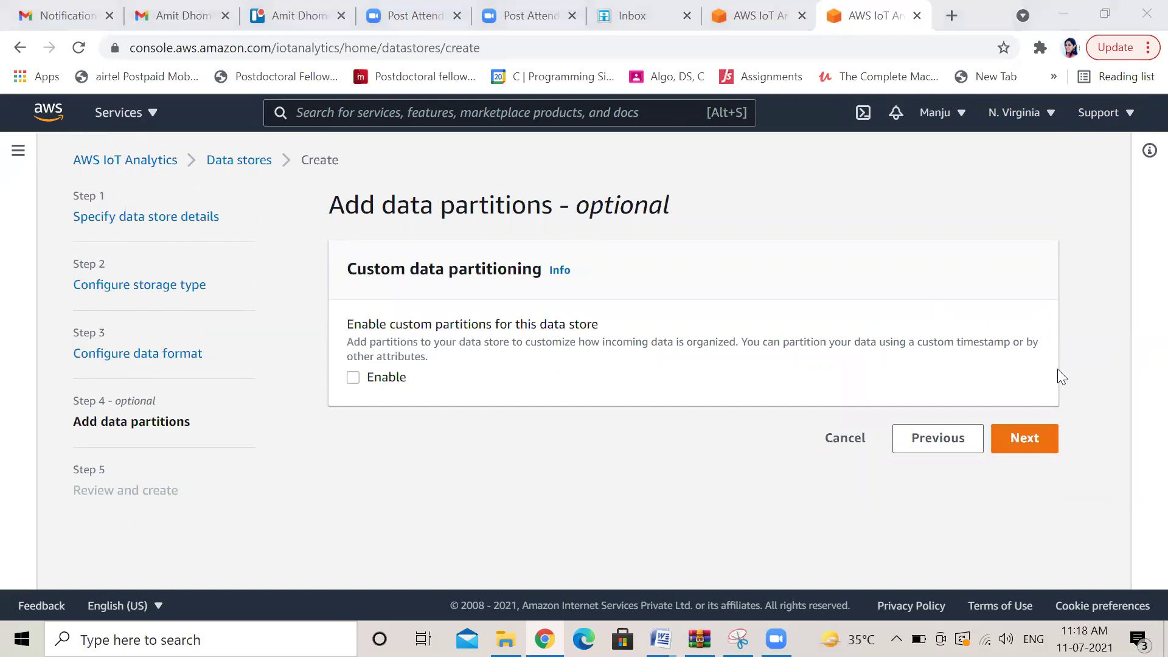
click(1038, 446)
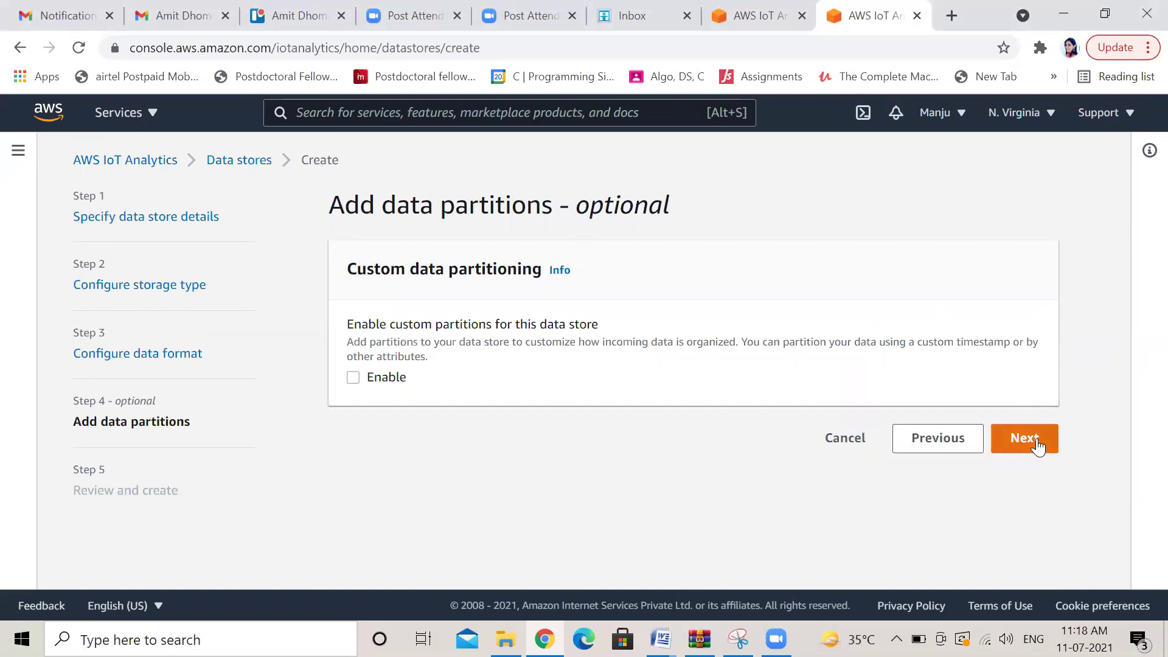
click(1036, 441)
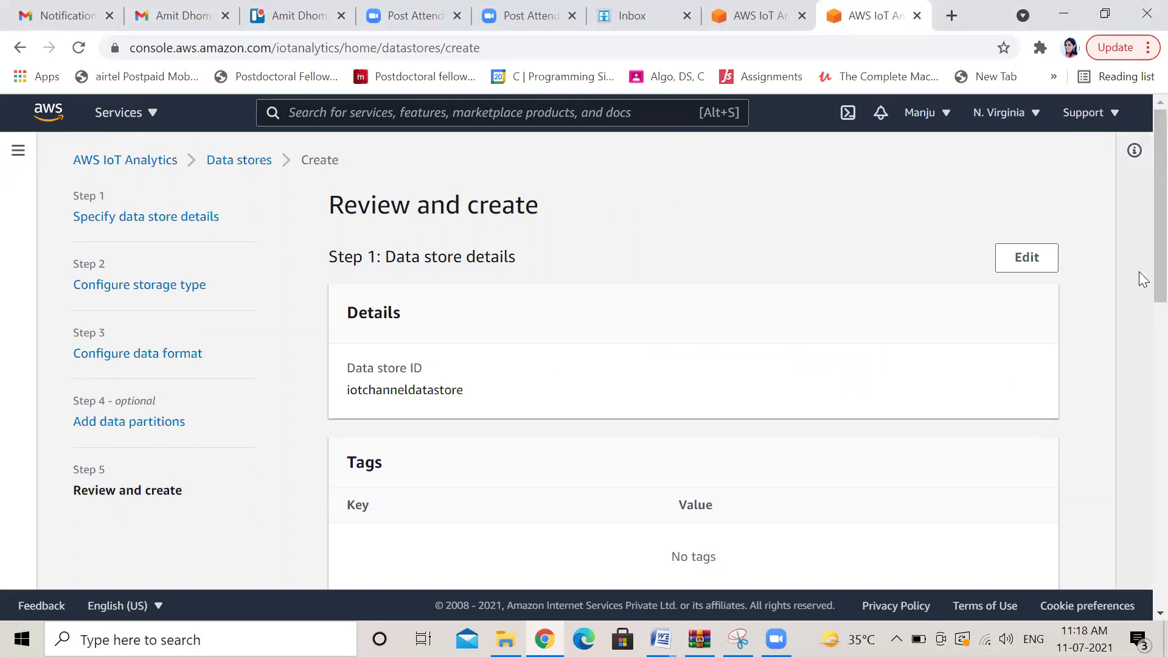
Create the iotchanneldatastore data store after reviewing, then go to the Datasets list
scroll(1140, 286, down, 2)
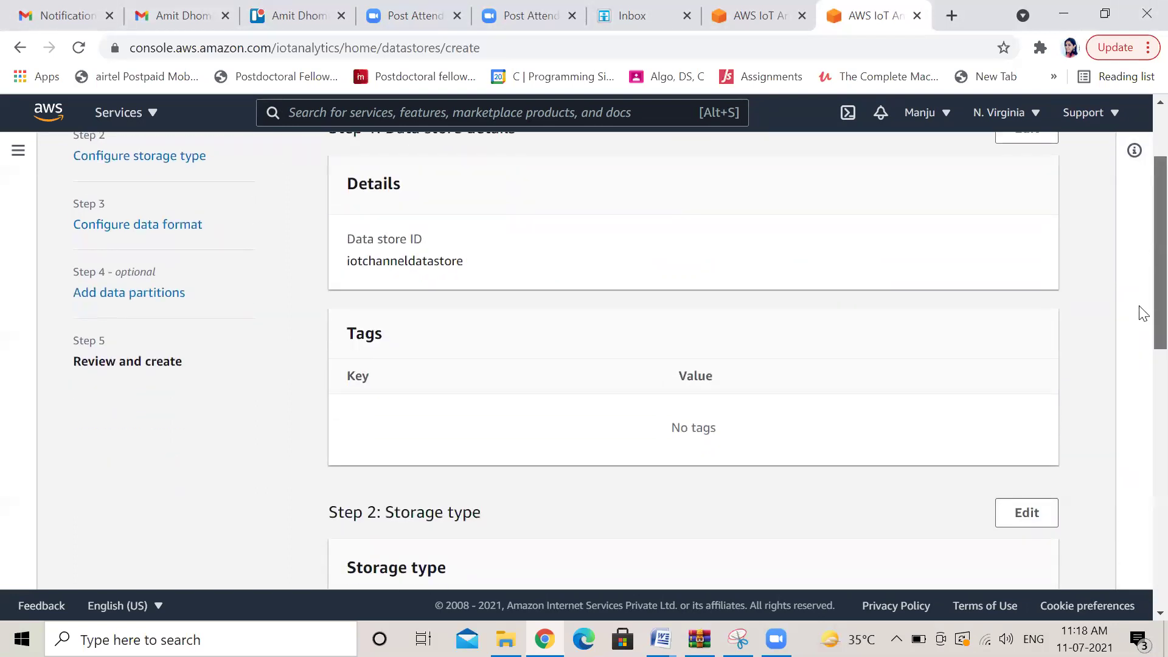
scroll(1142, 313, down, 4)
scroll(1143, 420, down, 3)
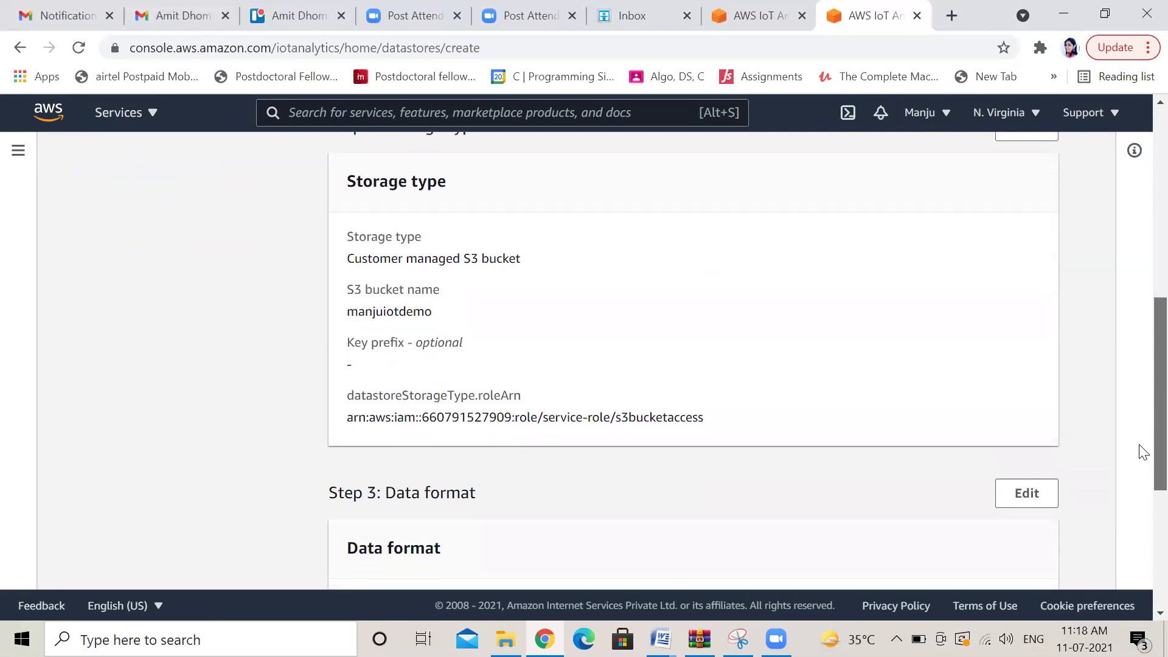
scroll(1141, 451, down, 5)
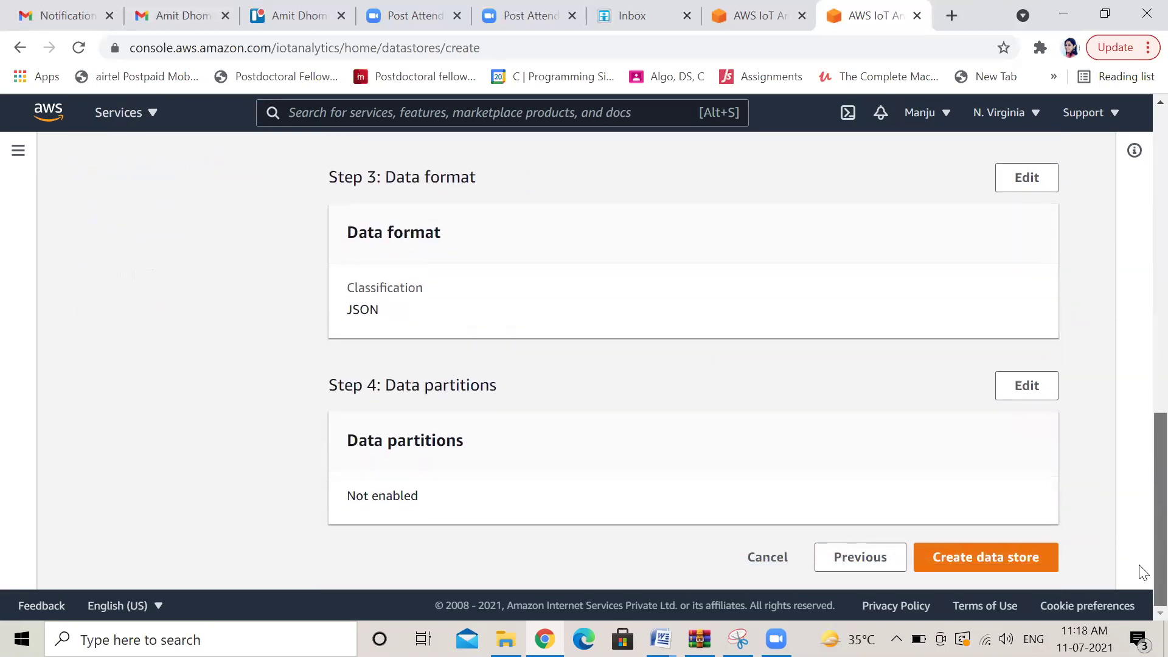
click(1010, 561)
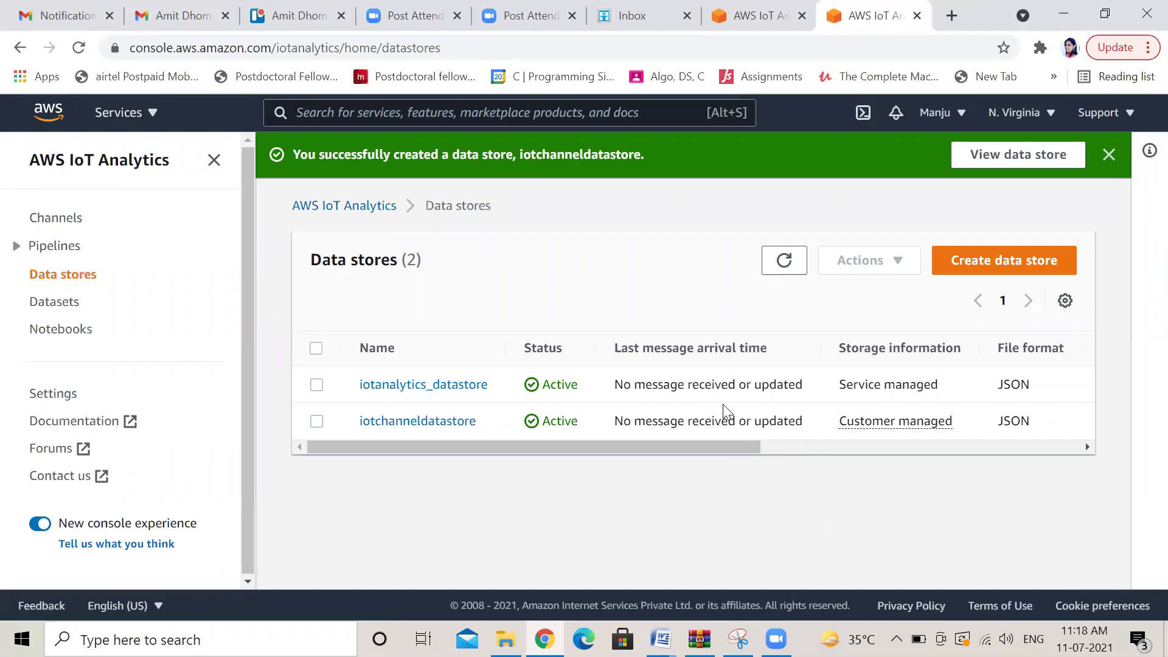
click(62, 308)
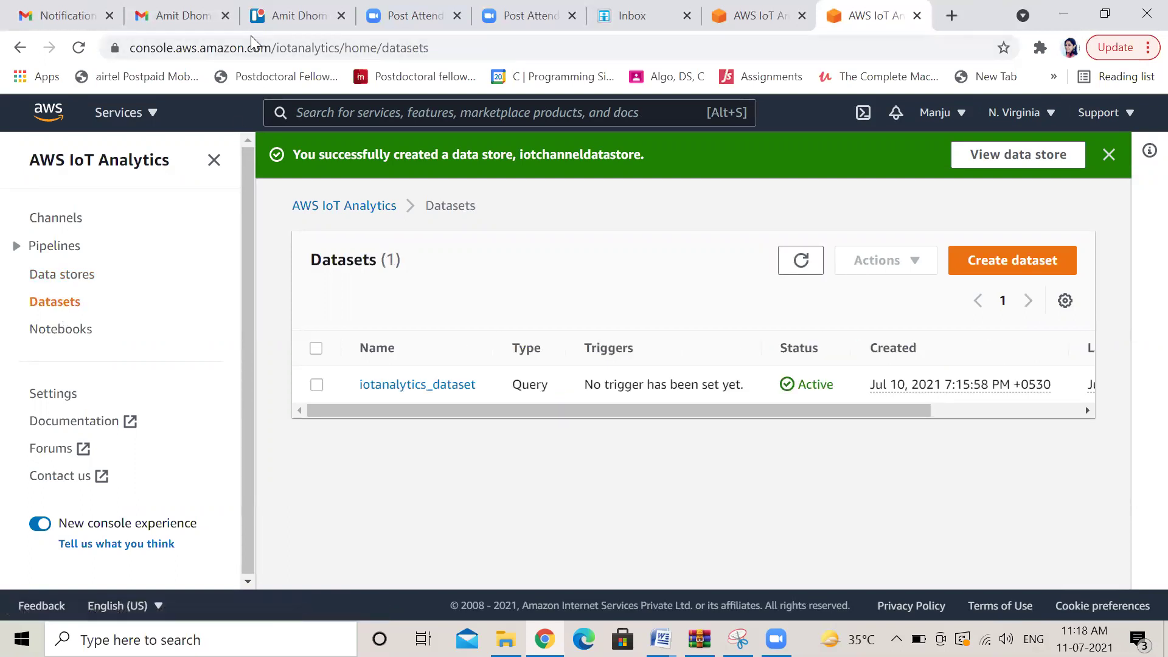
Start an SQL dataset named iotchanneldataset with iotchanneldatastore as its data store source
click(1028, 267)
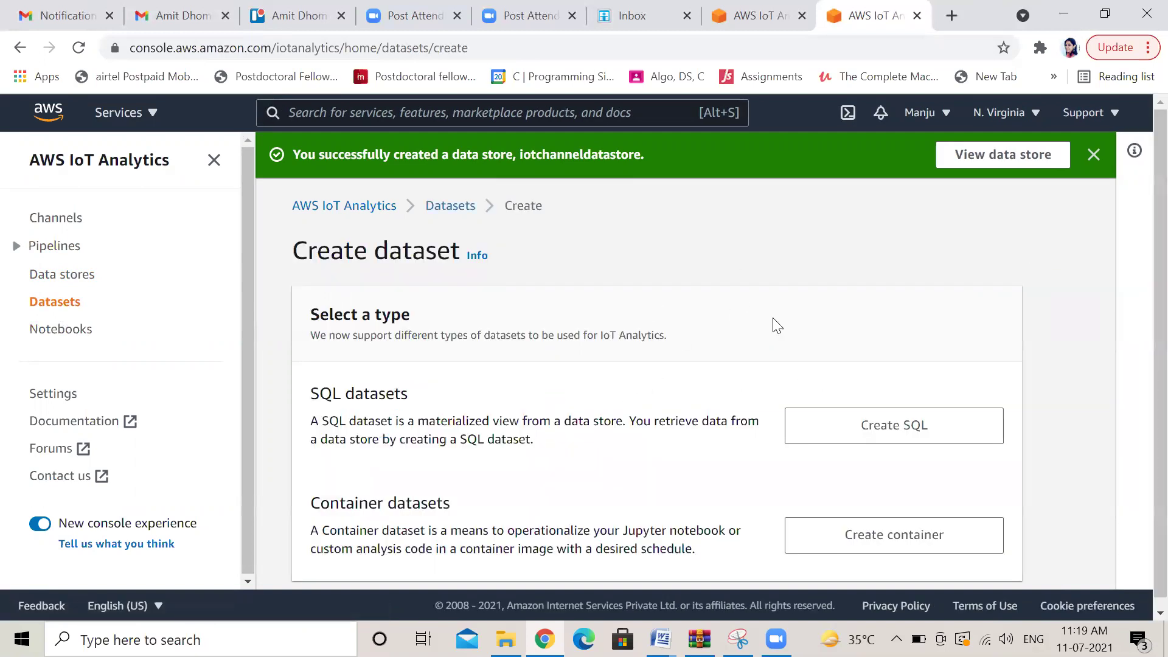
click(902, 426)
click(421, 433)
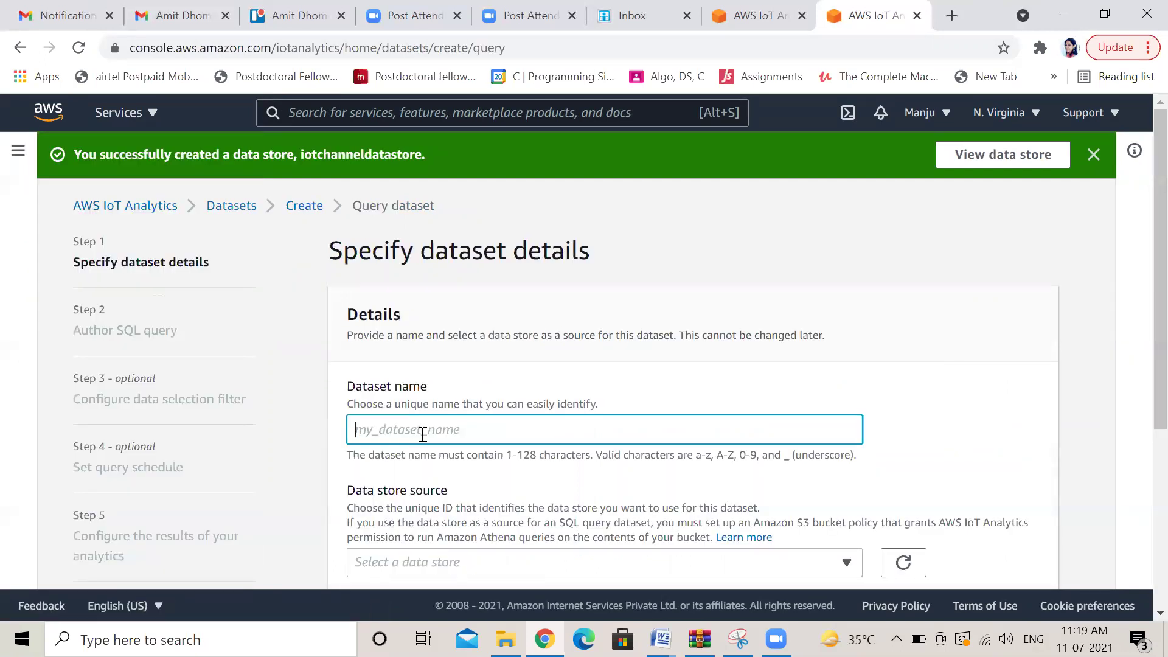
text(iotchanneldataset)
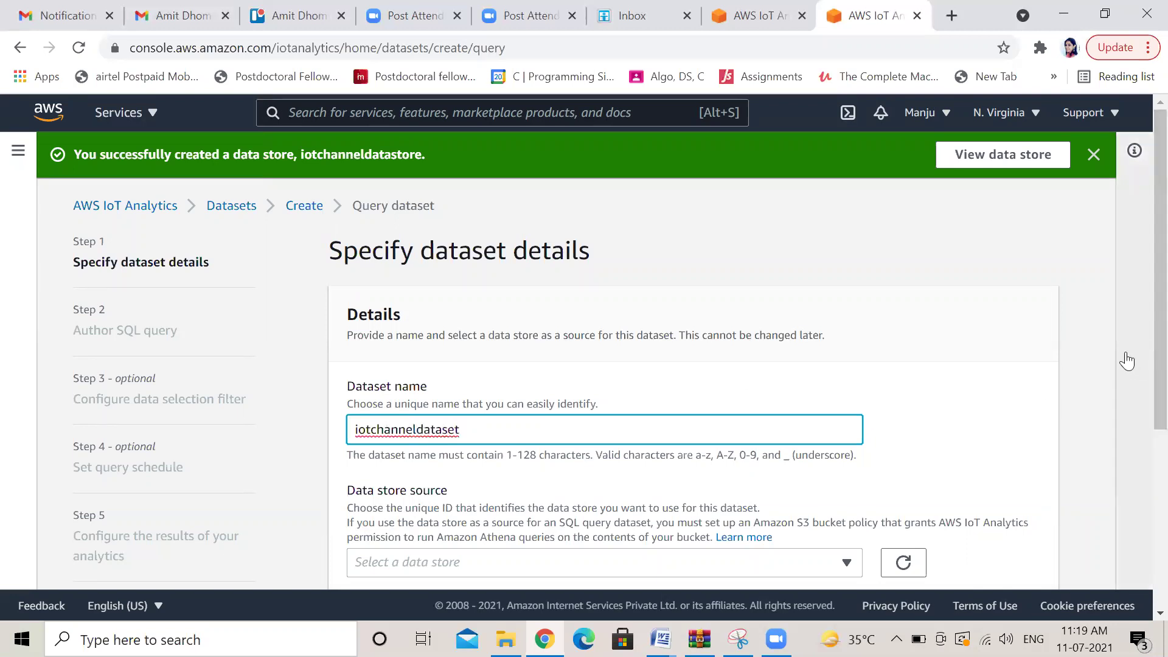
scroll(1142, 298, down, 3)
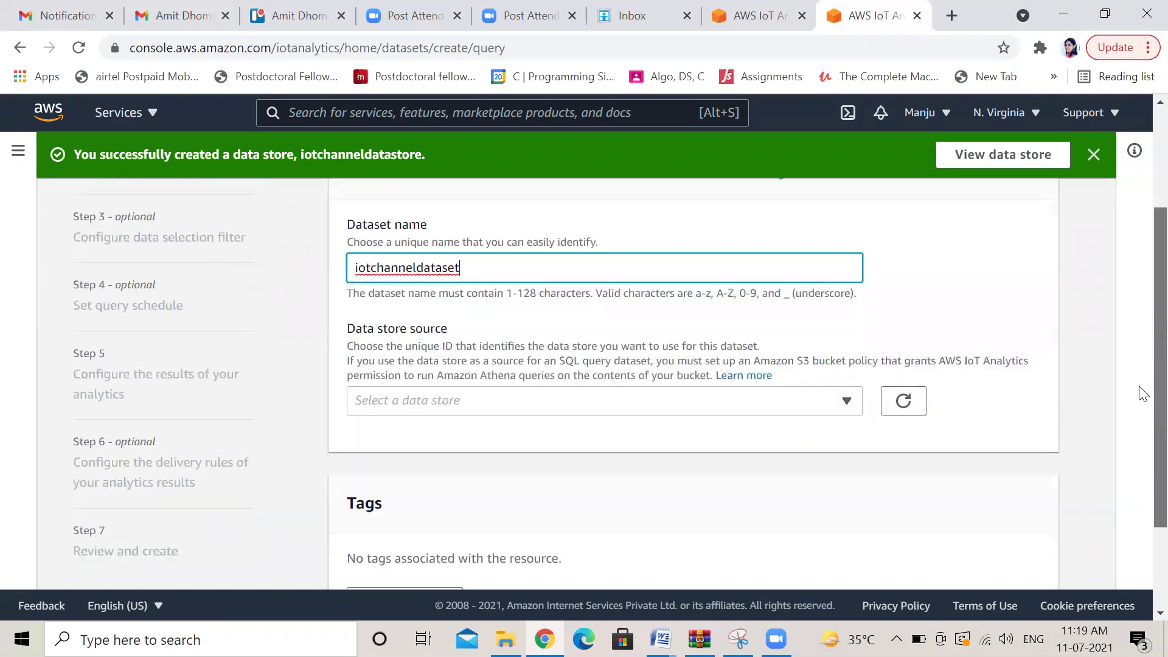
click(846, 399)
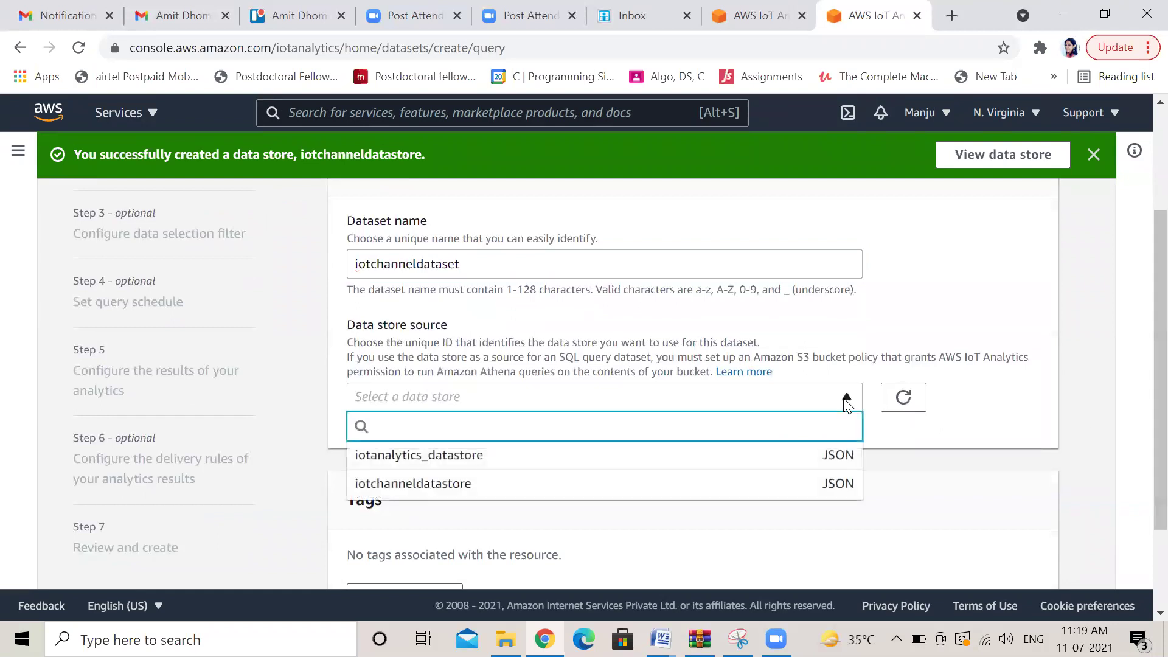
click(663, 489)
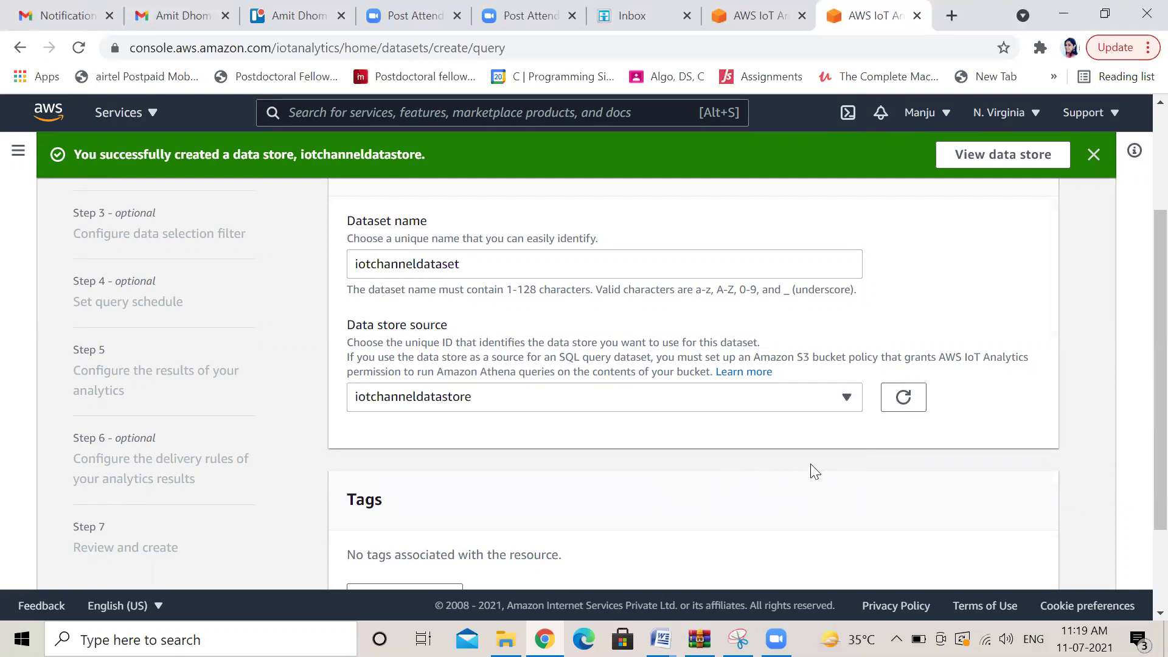
scroll(1140, 437, down, 2)
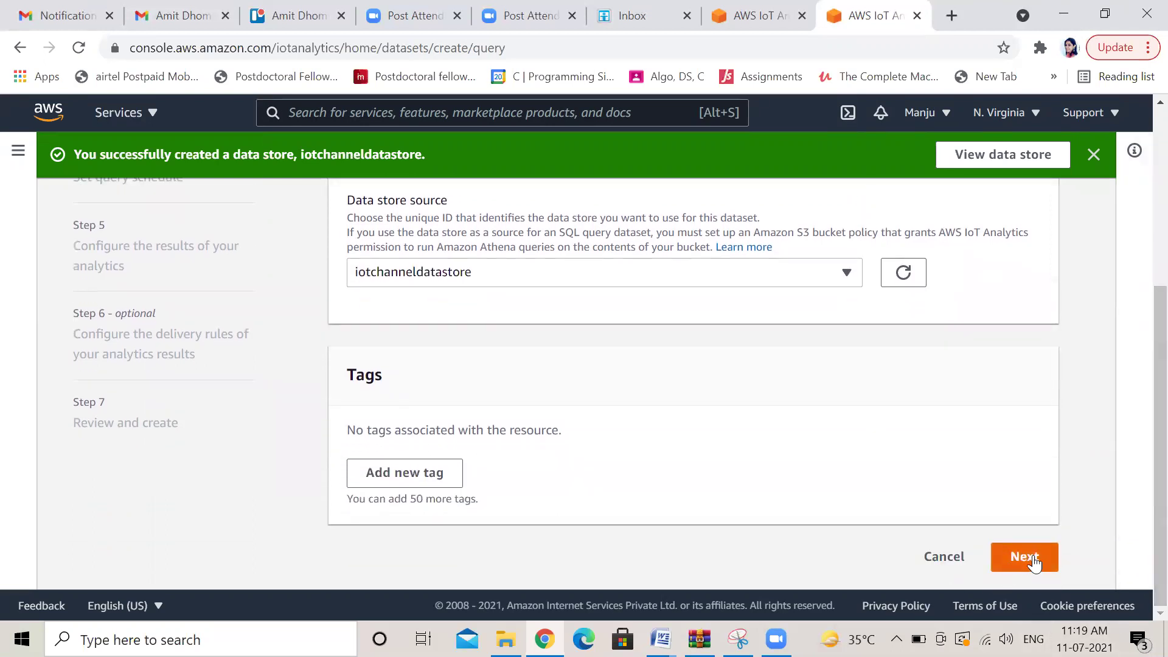
Test the query SELECT * FROM iotchanneldatastore LIMIT 10, then view data selection filter options
click(1034, 562)
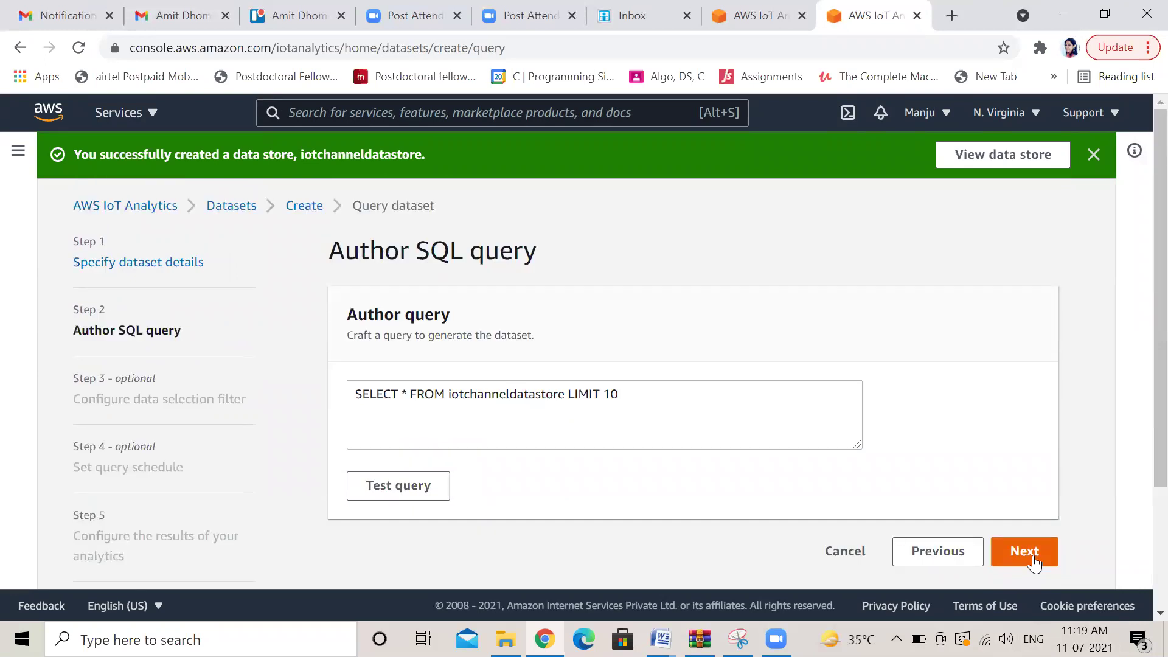
click(387, 487)
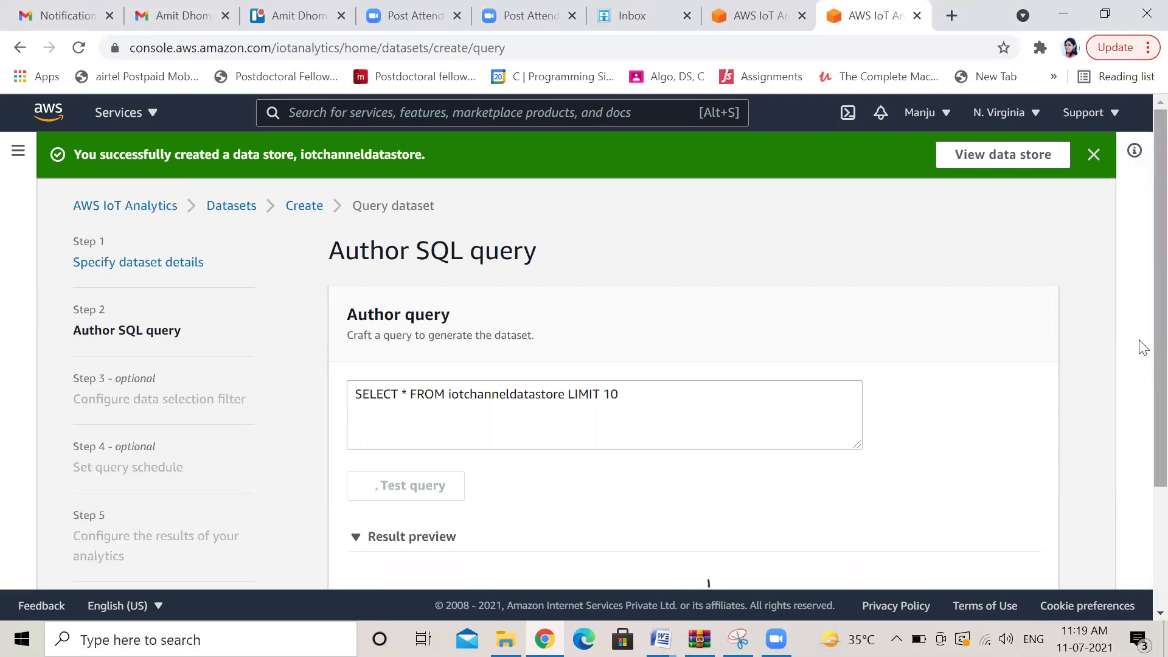
scroll(1142, 426, down, 3)
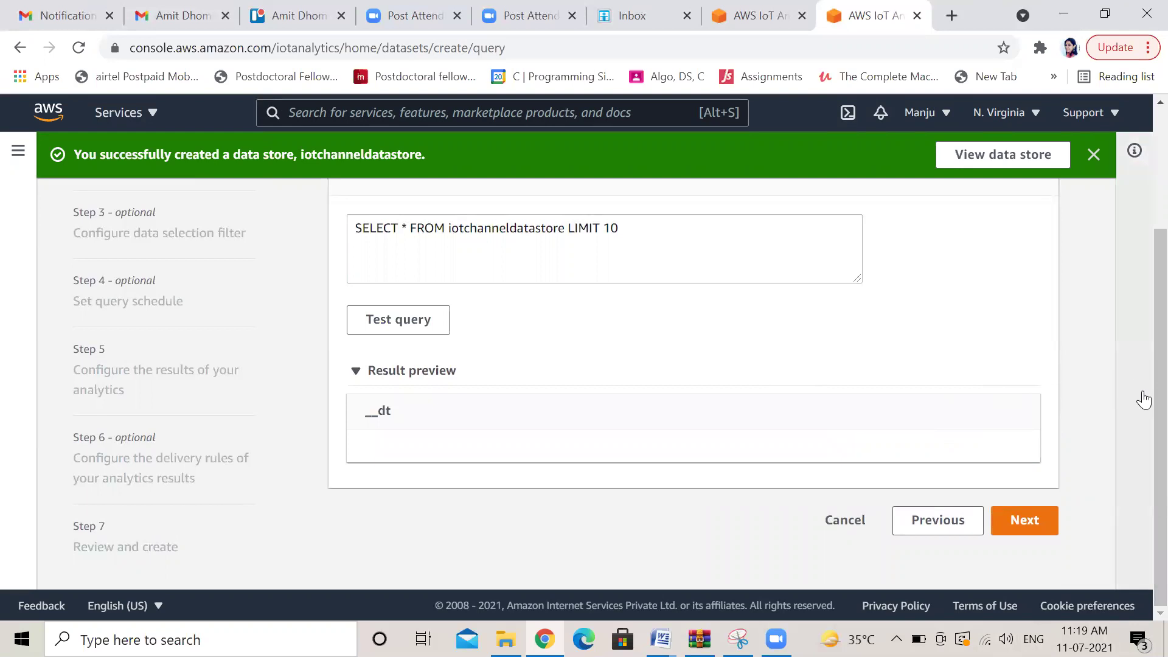
click(1026, 522)
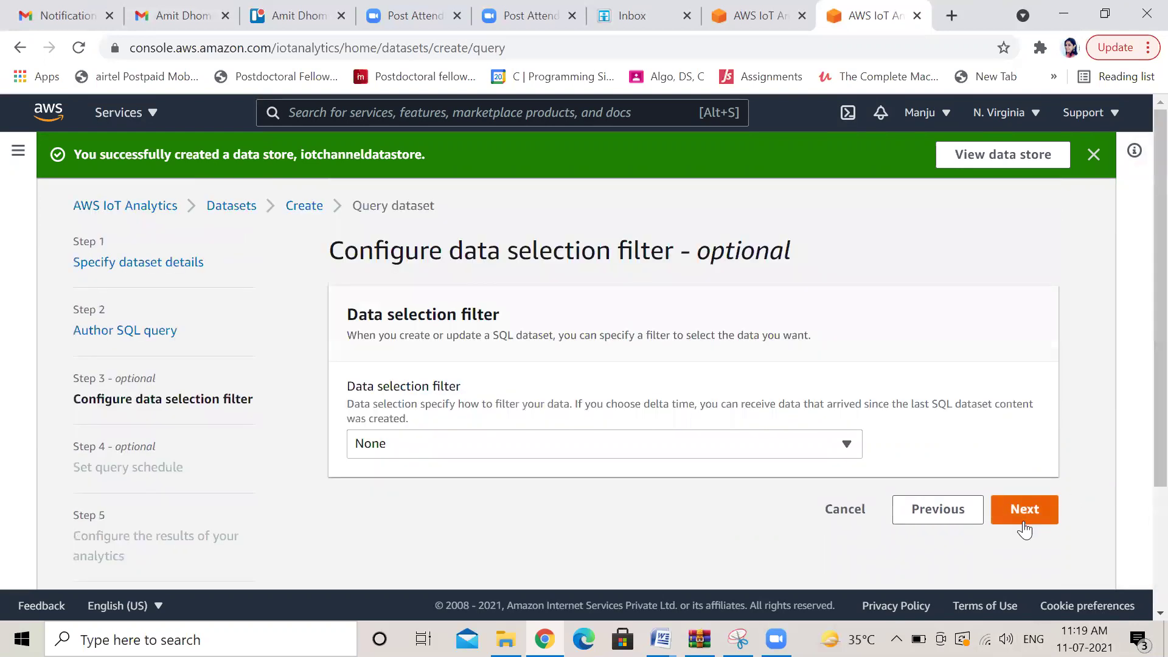
click(846, 447)
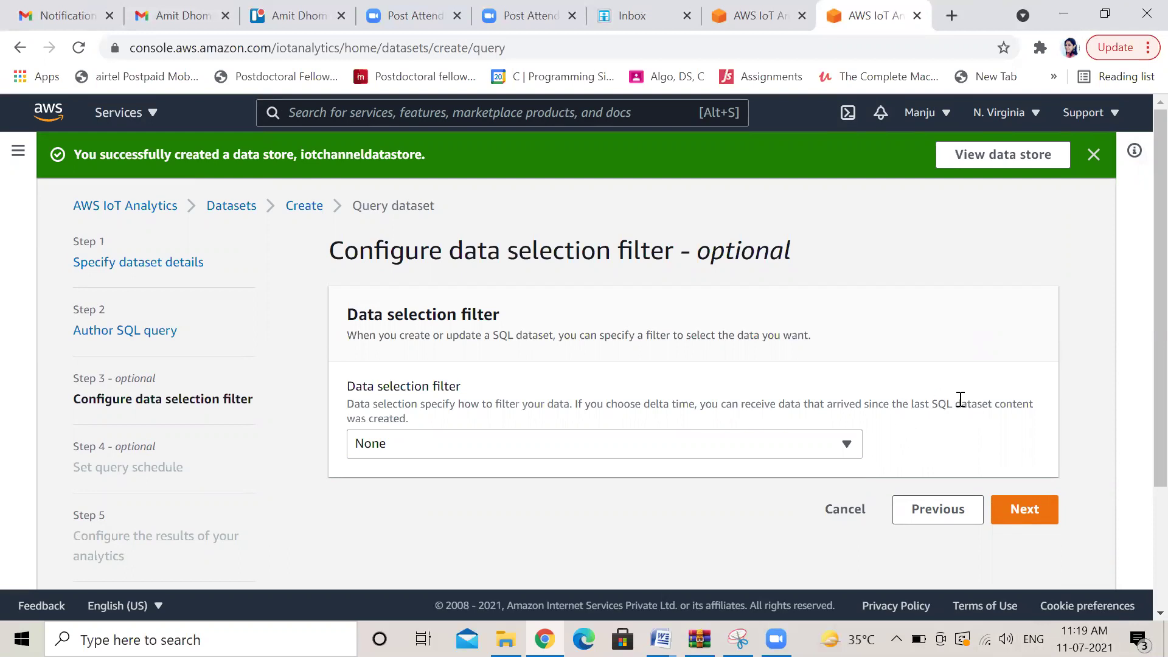
Filter the dataset by Delta time with a 1-second offset and timestamp expression 1
click(846, 444)
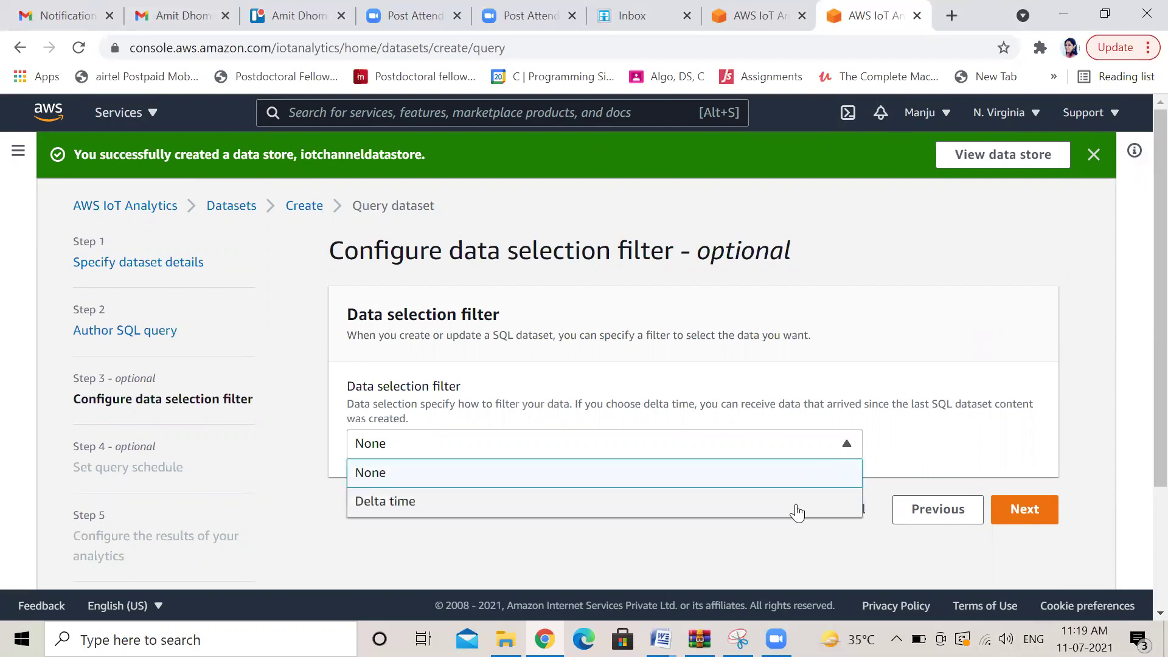
click(800, 508)
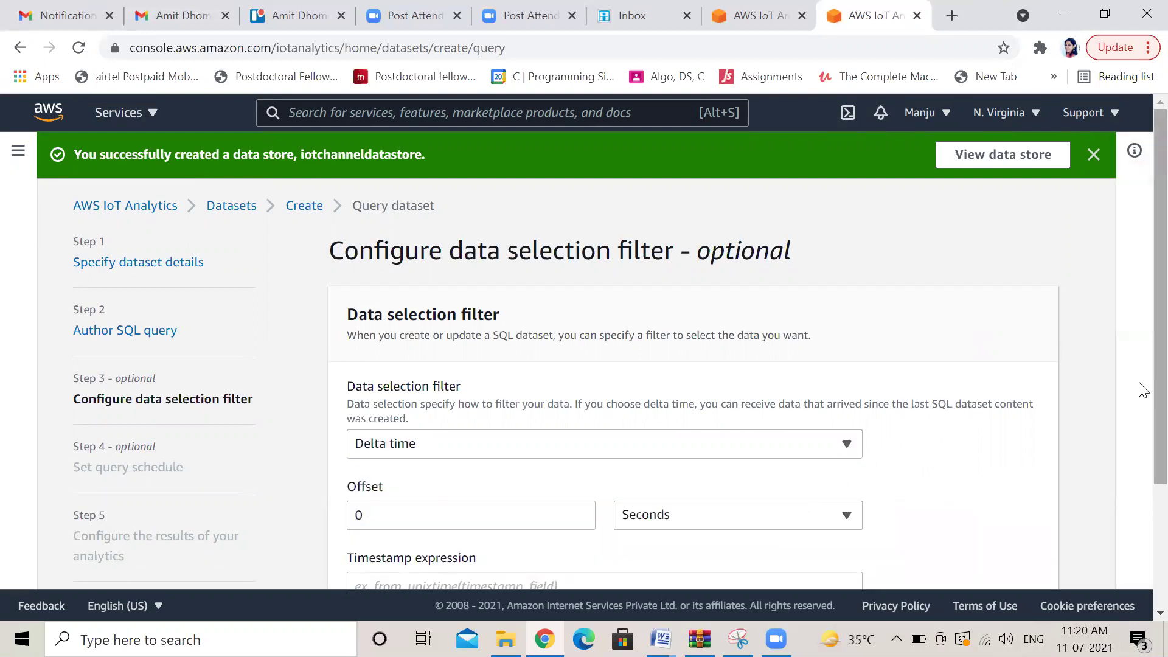
scroll(1140, 462, down, 2)
scroll(1142, 473, down, 1)
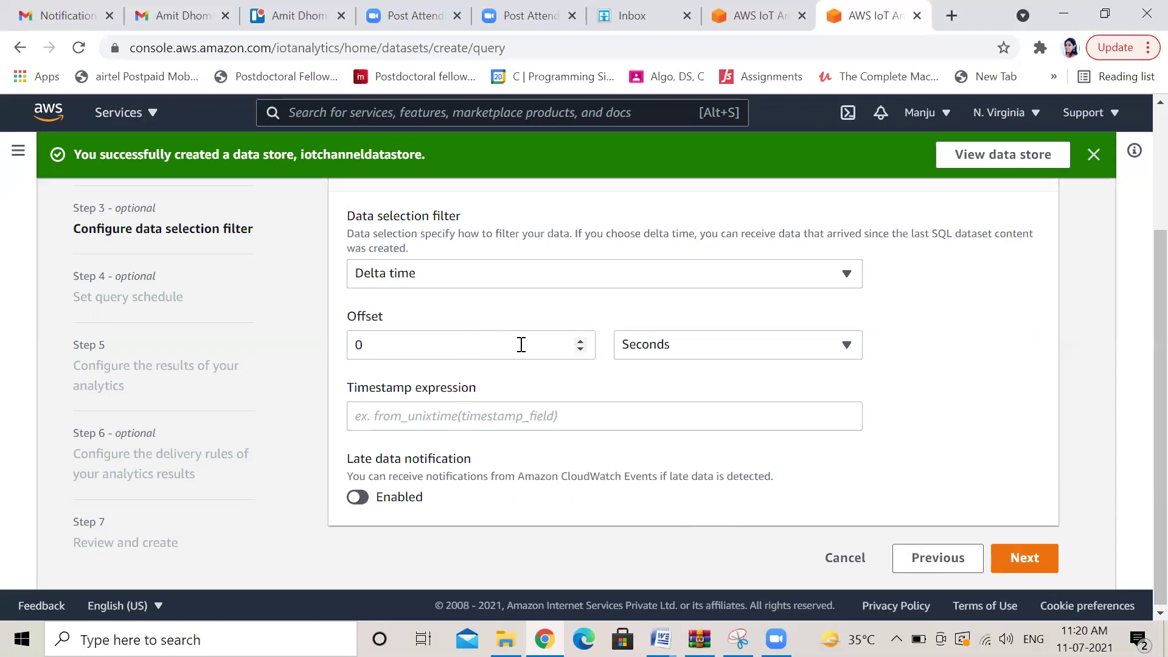
click(580, 343)
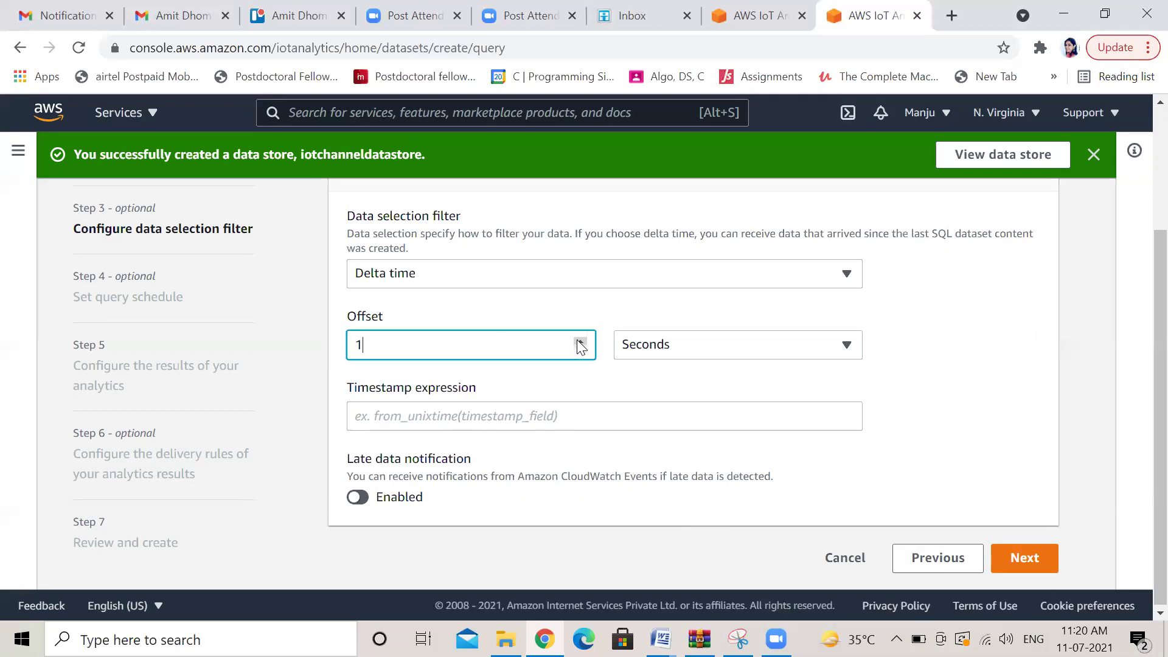
click(847, 346)
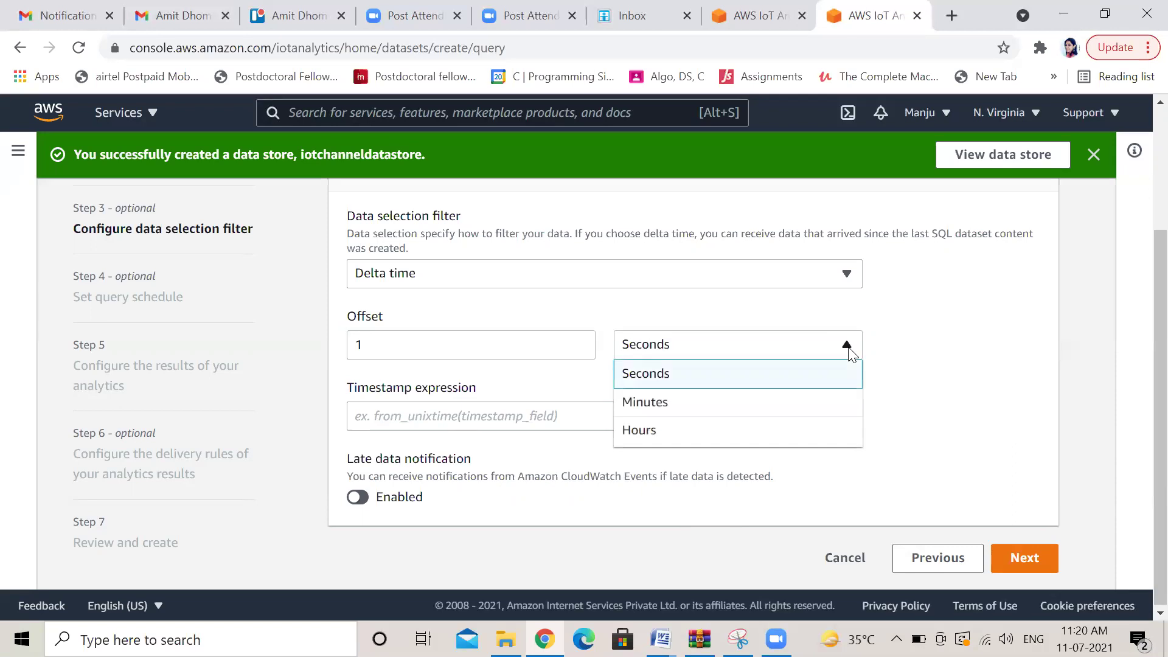
click(849, 350)
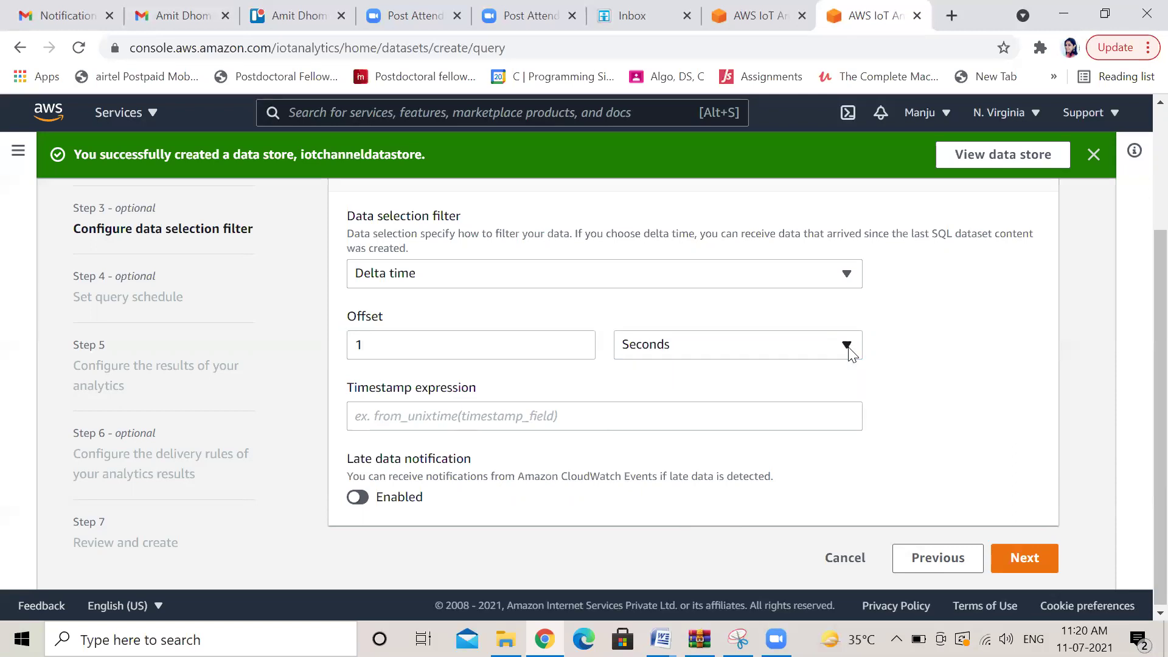
click(1014, 560)
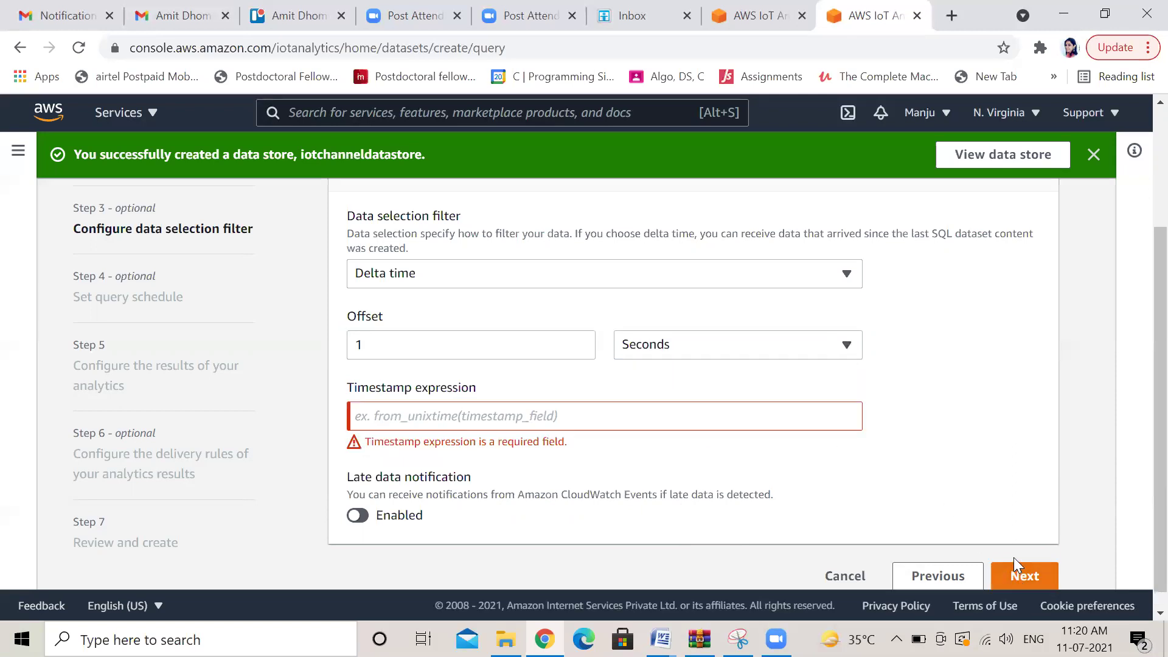
click(397, 418)
text(1)
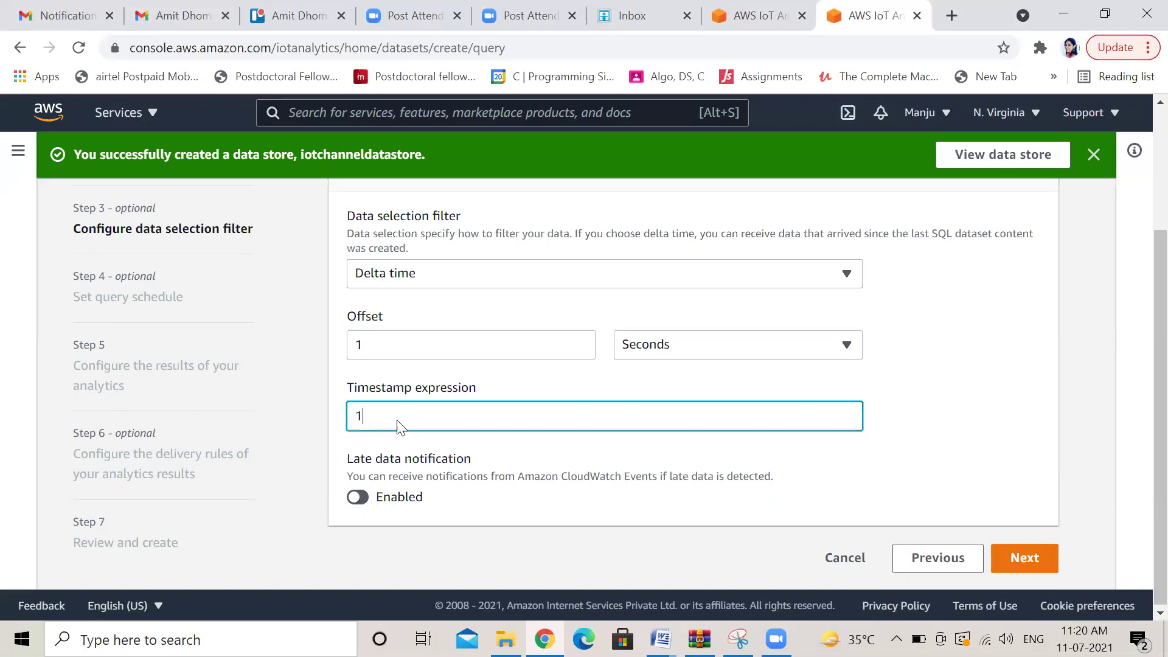
click(1027, 561)
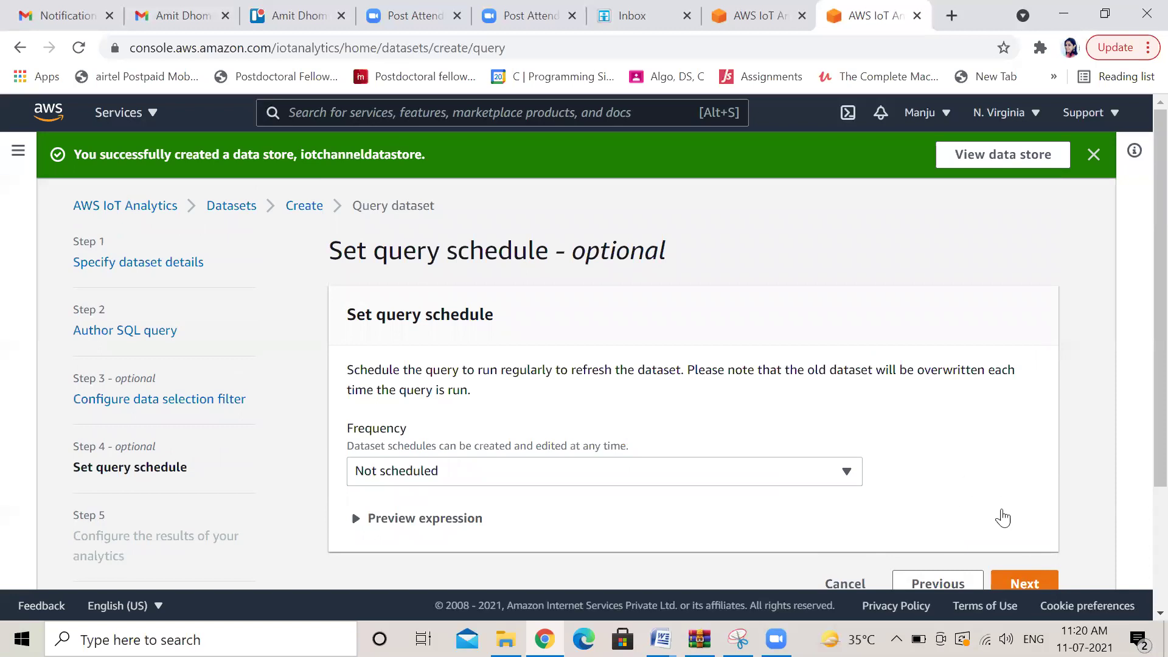
Schedule the dataset query every 1 minute at minute-of-hour offset 1
click(848, 473)
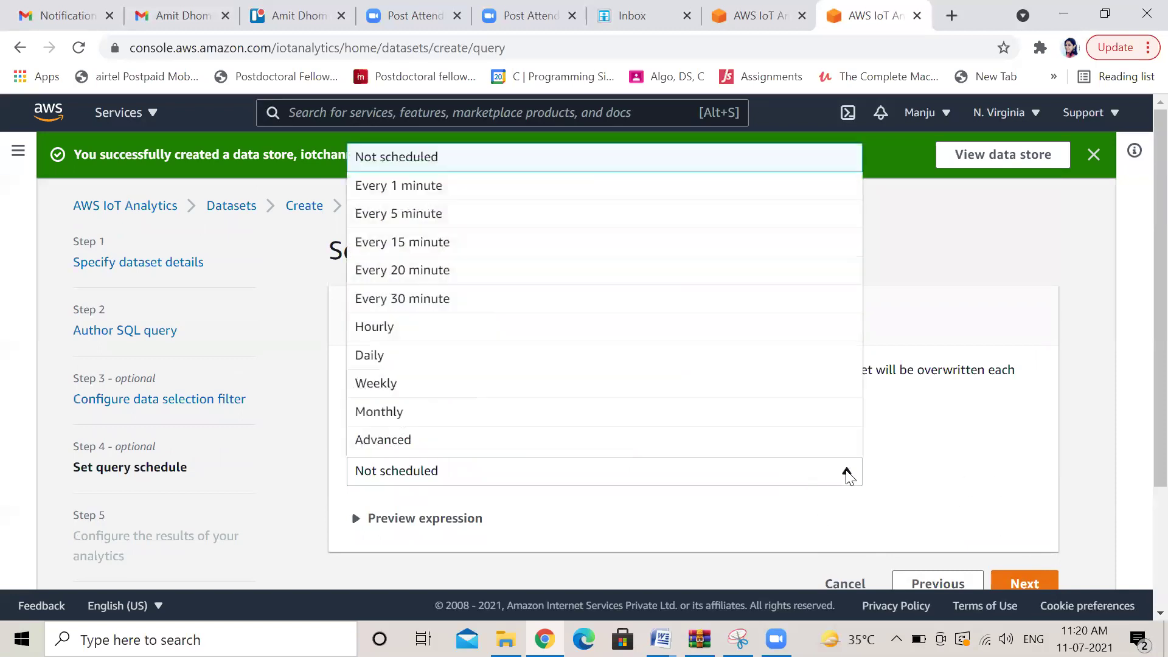
click(688, 198)
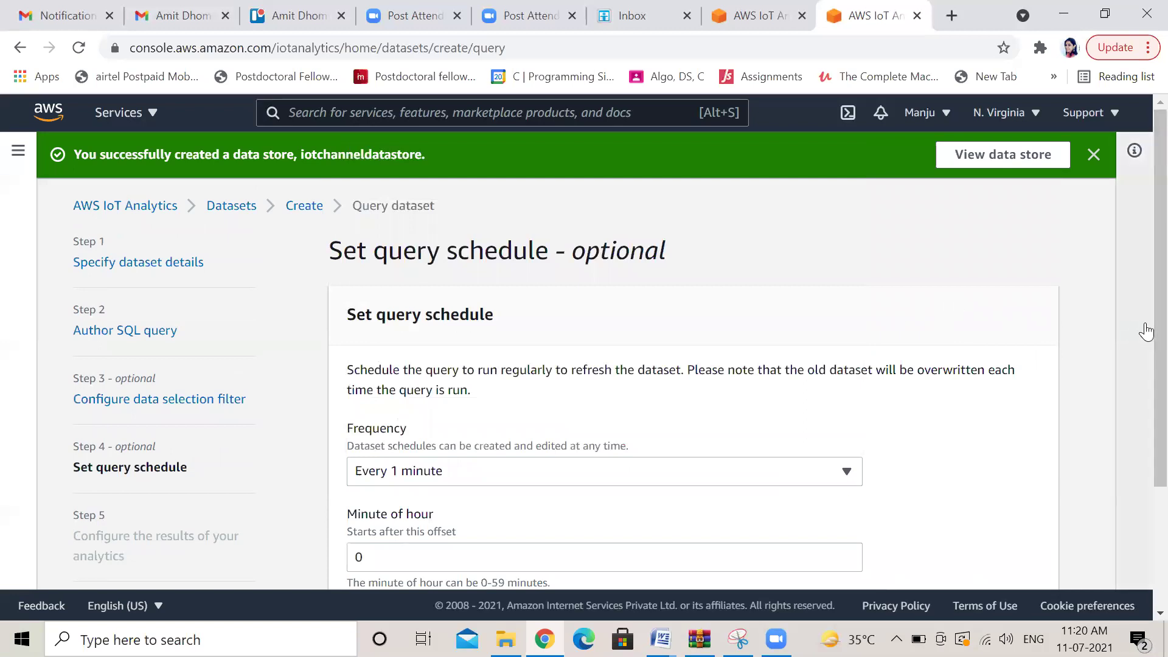
scroll(1141, 377, down, 3)
scroll(1142, 450, down, 1)
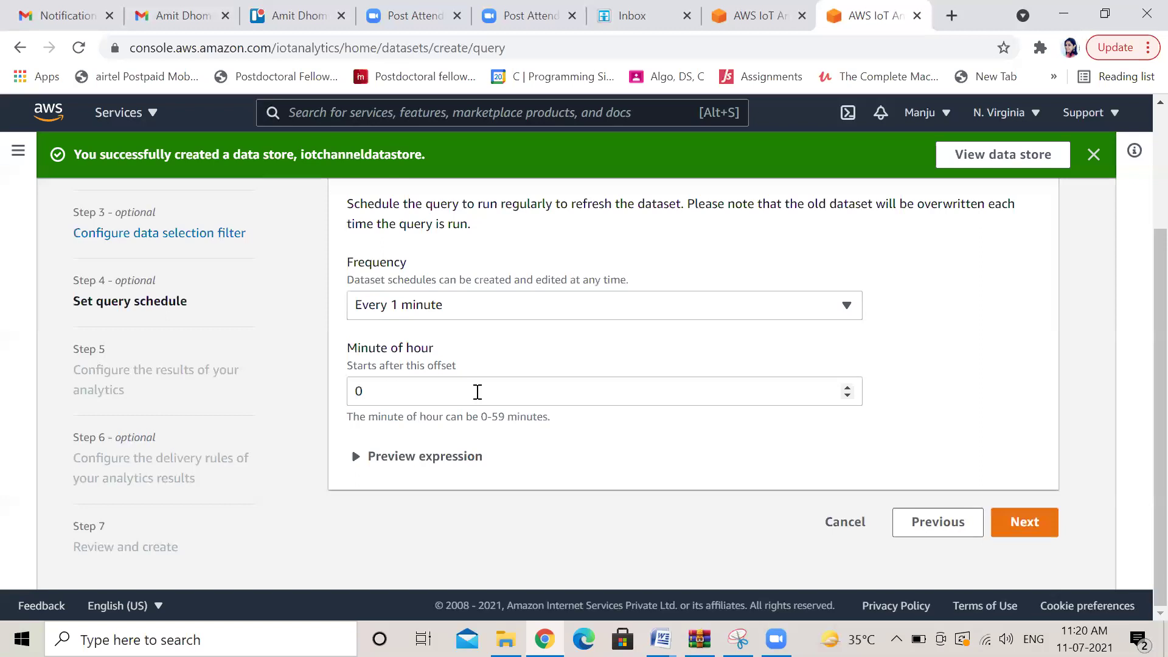
click(372, 393)
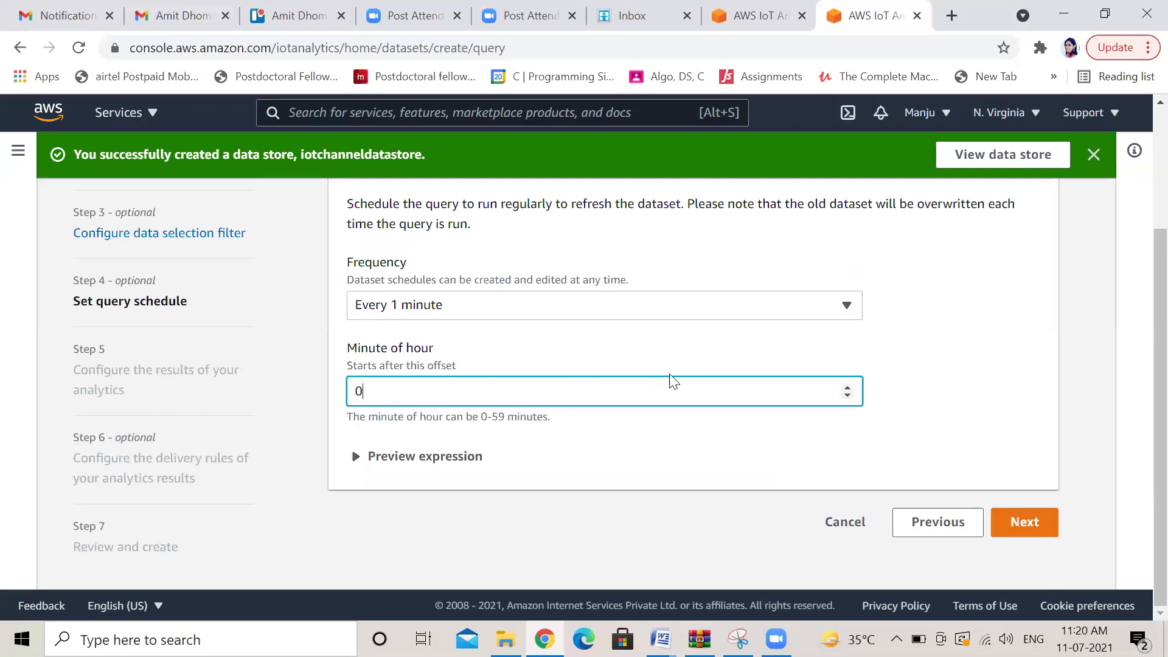
click(847, 389)
click(1025, 529)
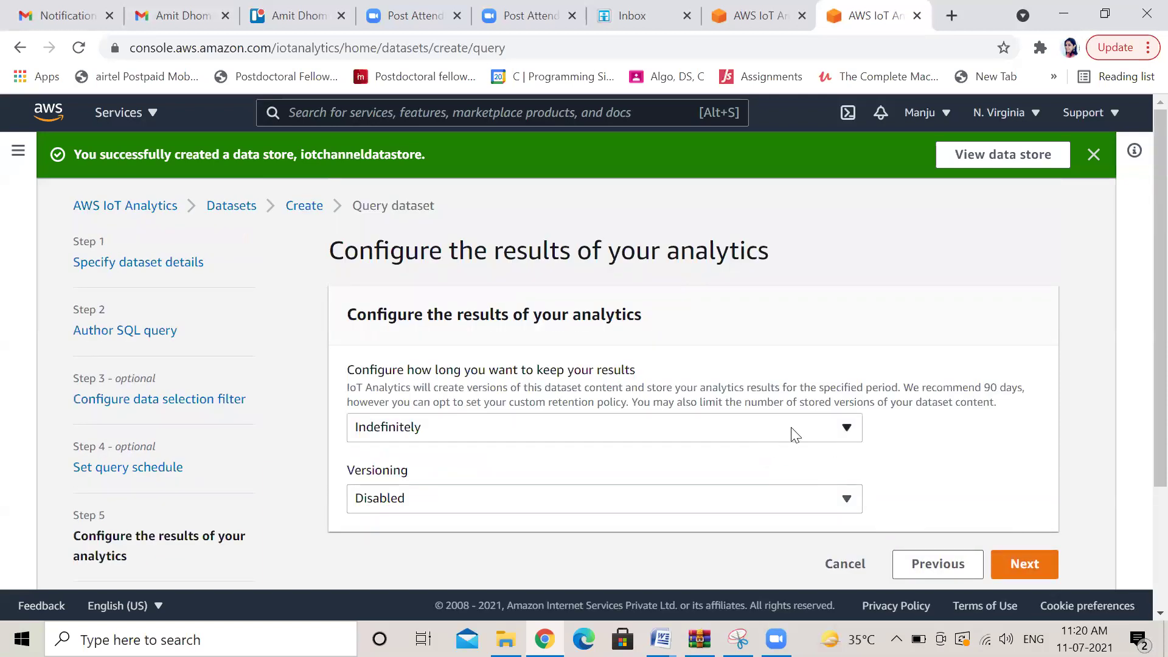
Keep default result retention and add a Deliver result to S3 delivery rule
click(1027, 565)
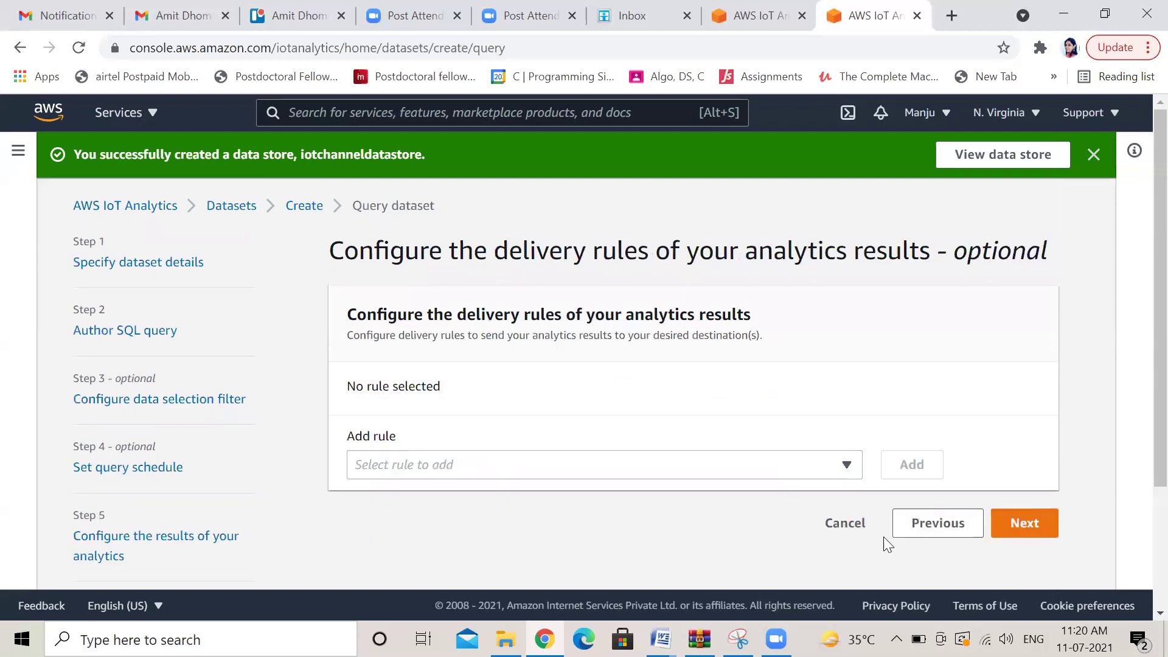
click(851, 471)
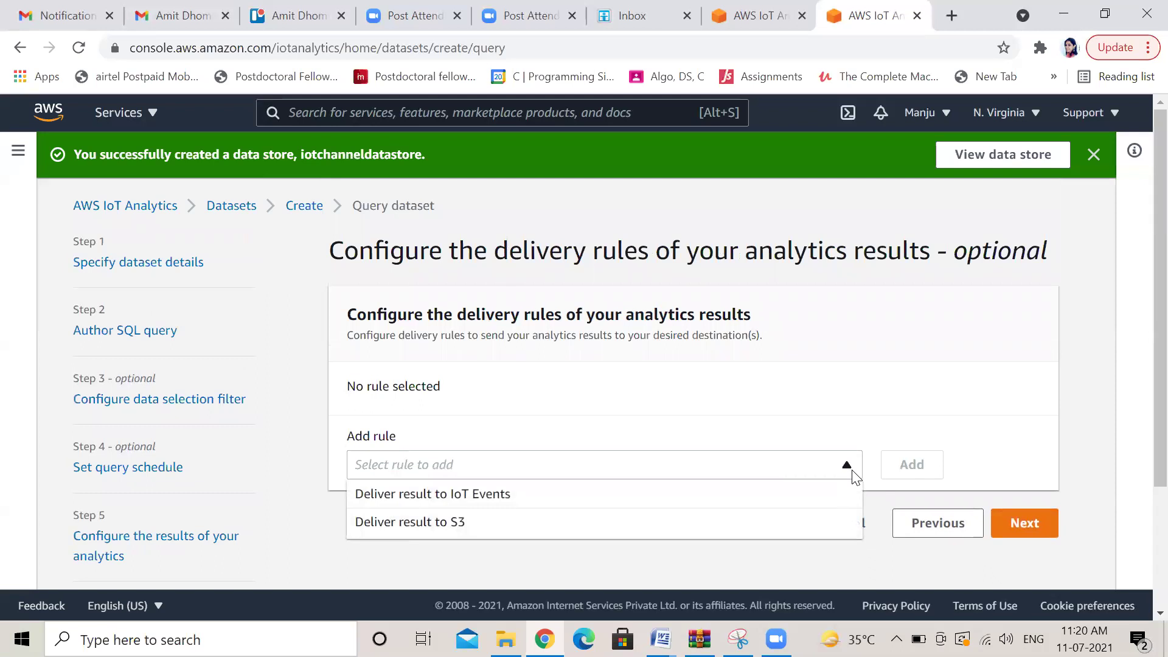
click(724, 527)
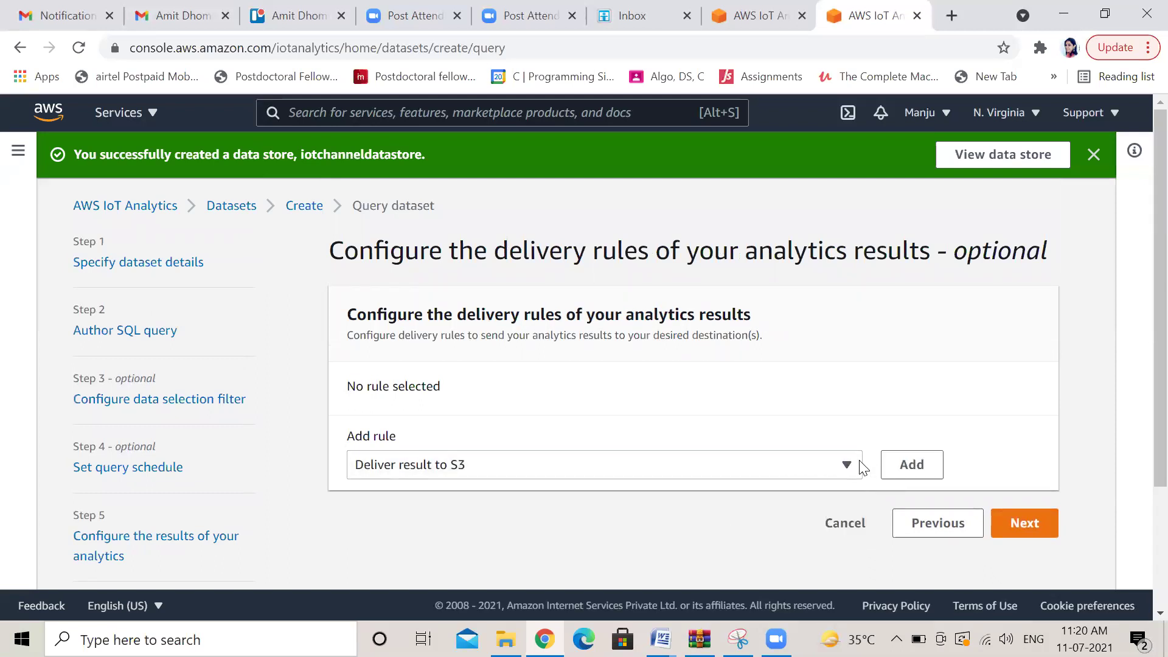
click(1036, 533)
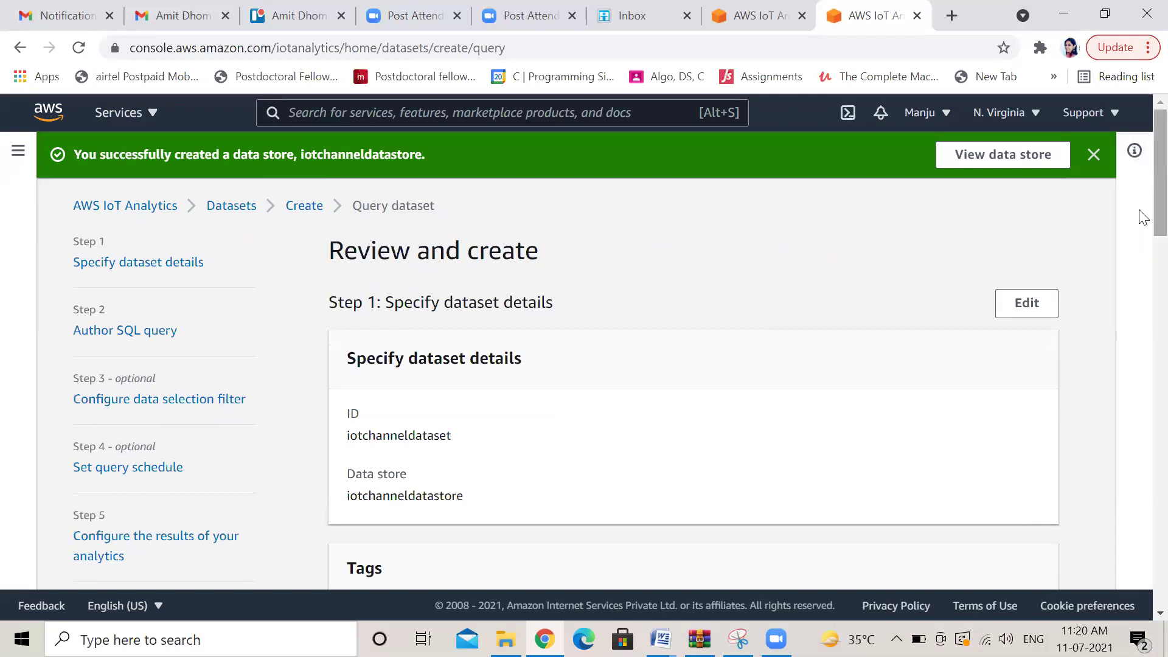
Review the iotchanneldataset settings, create the dataset, and go to the Notebooks page
scroll(1142, 241, down, 2)
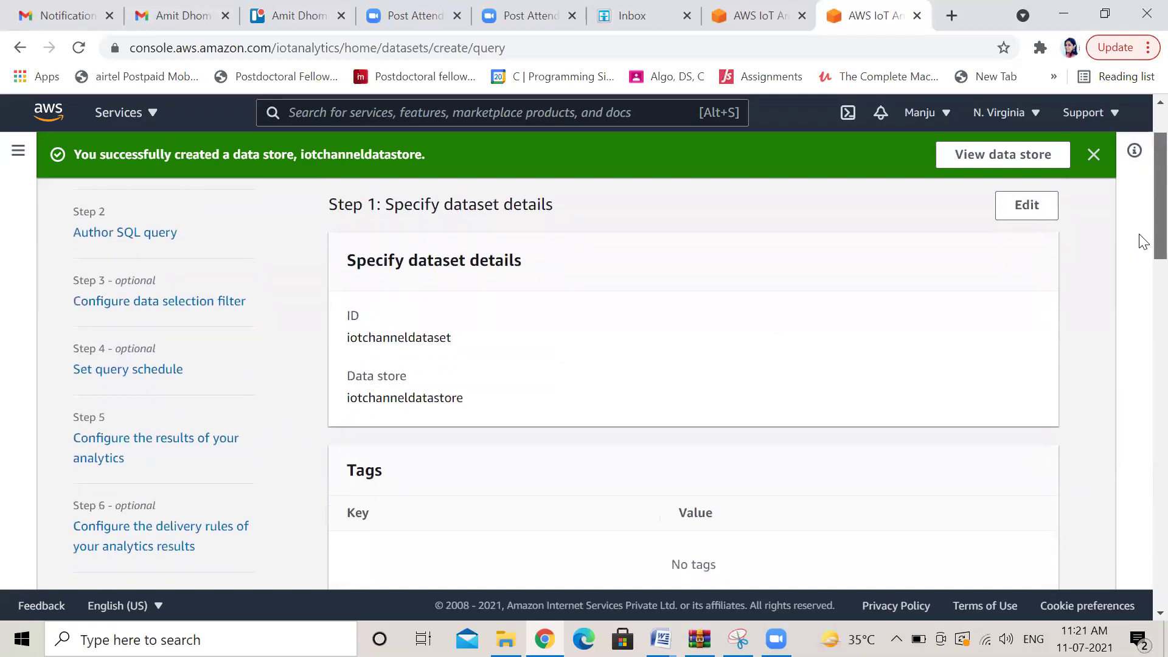
scroll(1141, 268, down, 5)
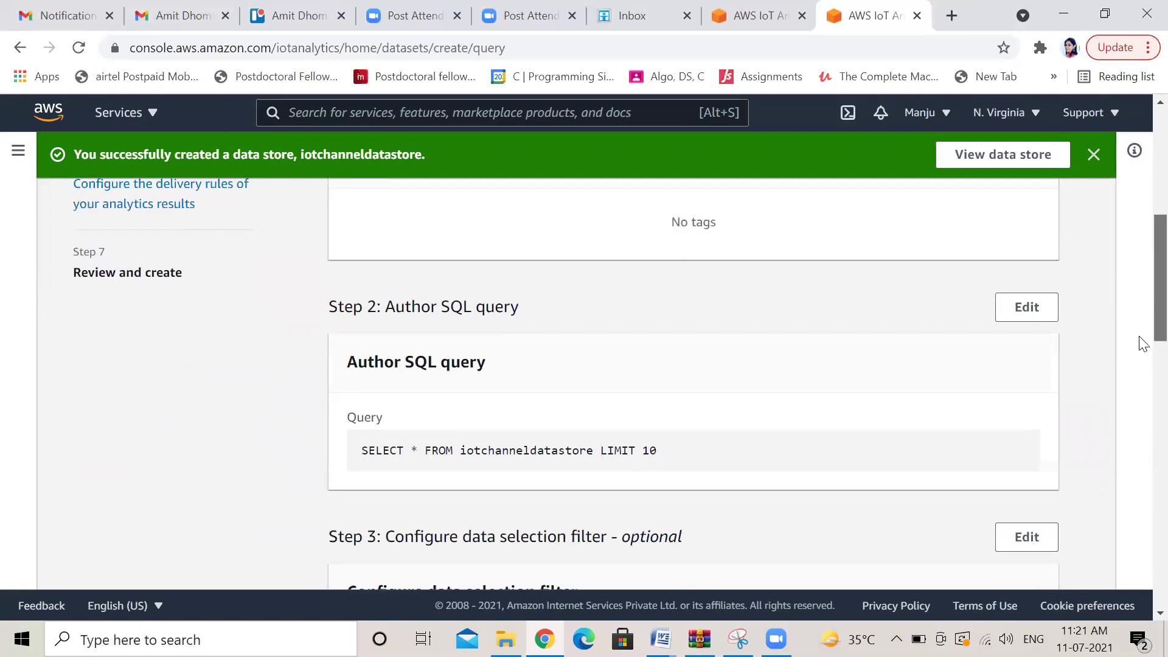
scroll(1142, 343, down, 3)
scroll(1142, 376, down, 3)
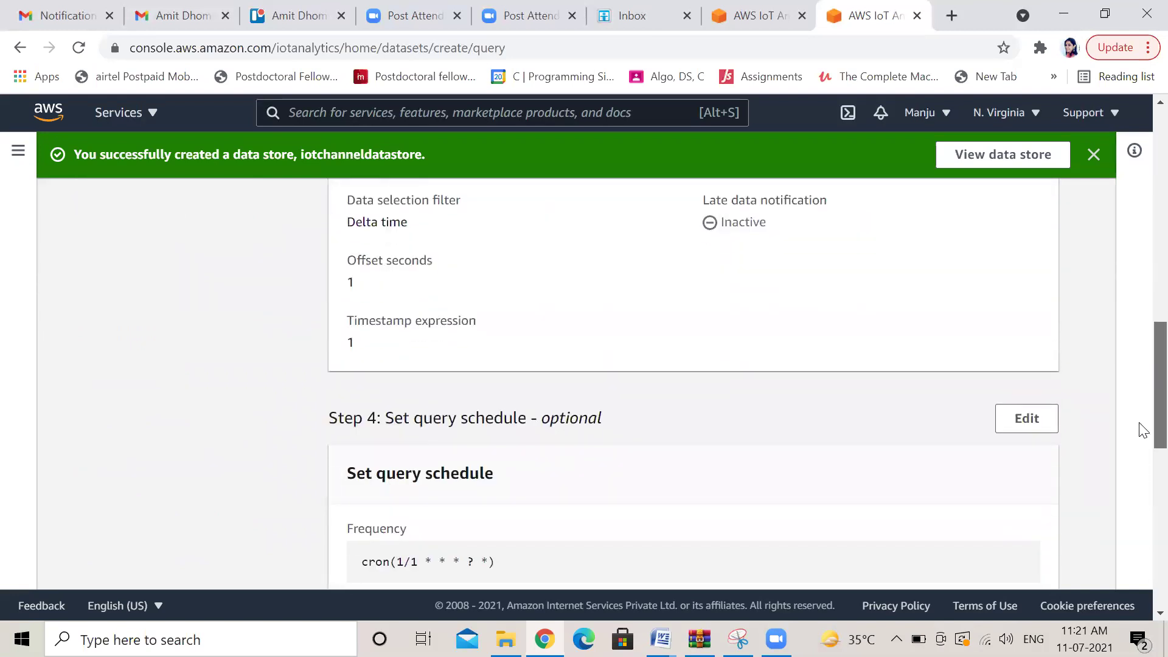
scroll(1142, 429, down, 9)
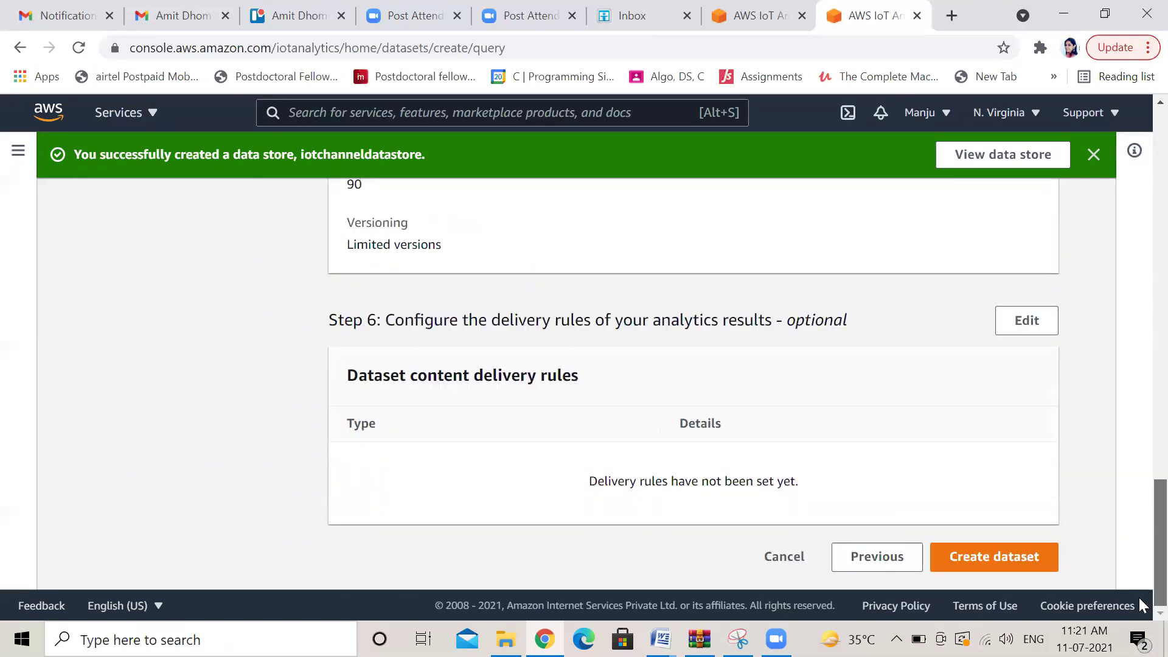
click(1032, 563)
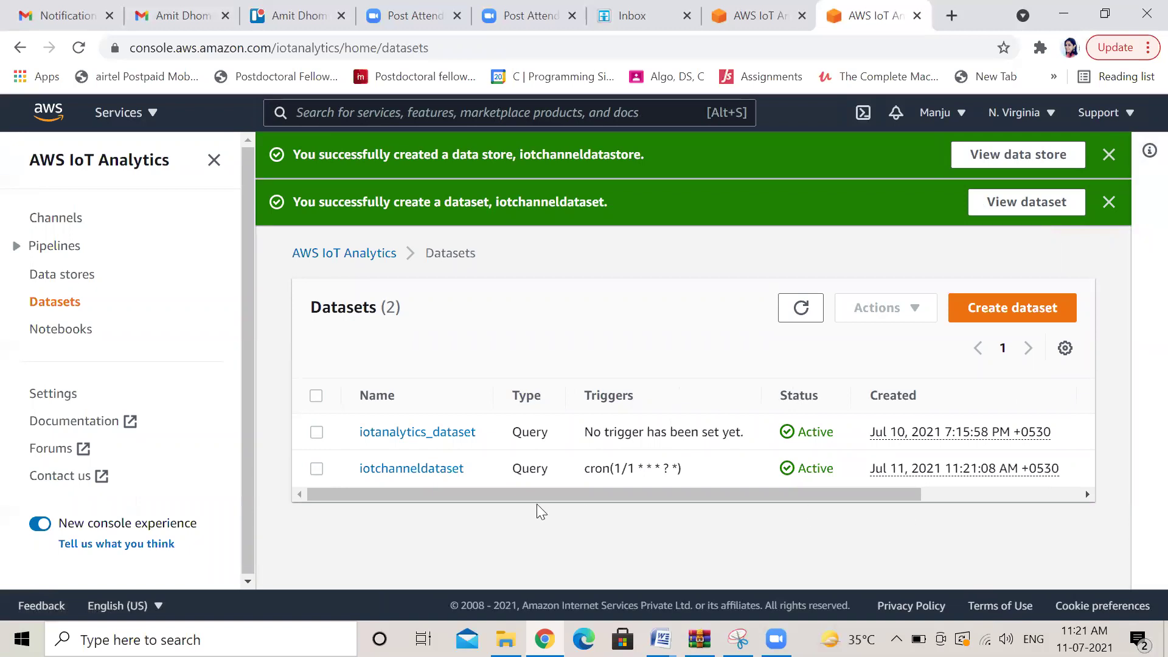
click(62, 332)
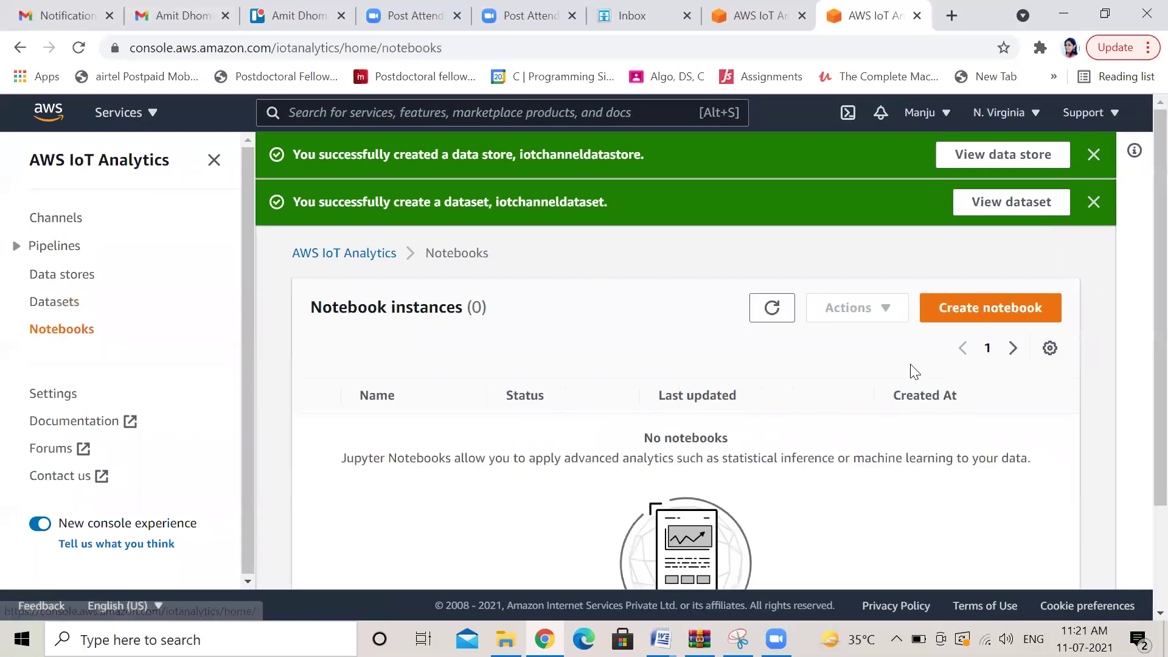
Start a new notebook from the IoTA blank template and name it iotchannelnotebook
click(987, 311)
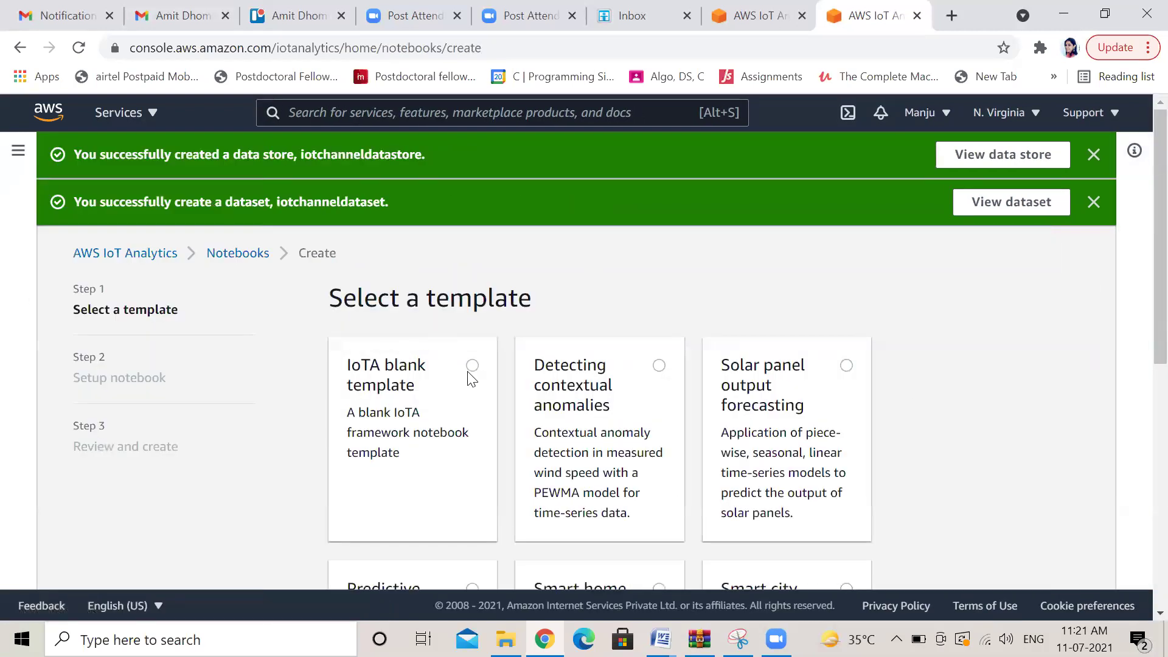
click(472, 368)
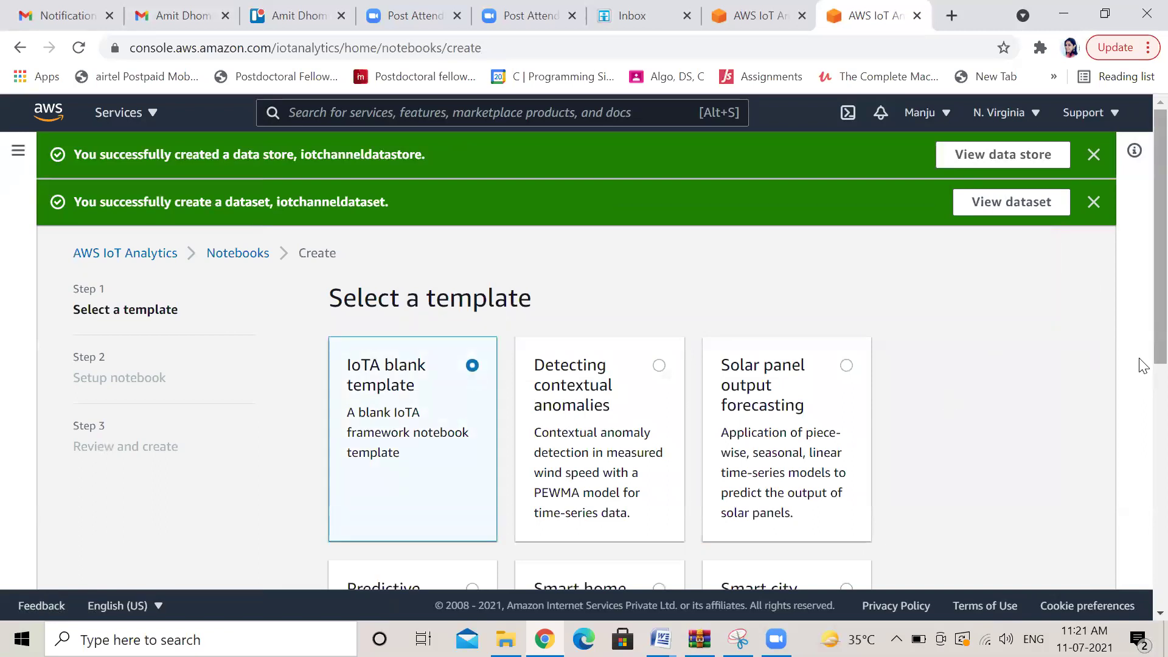
scroll(1142, 340, down, 8)
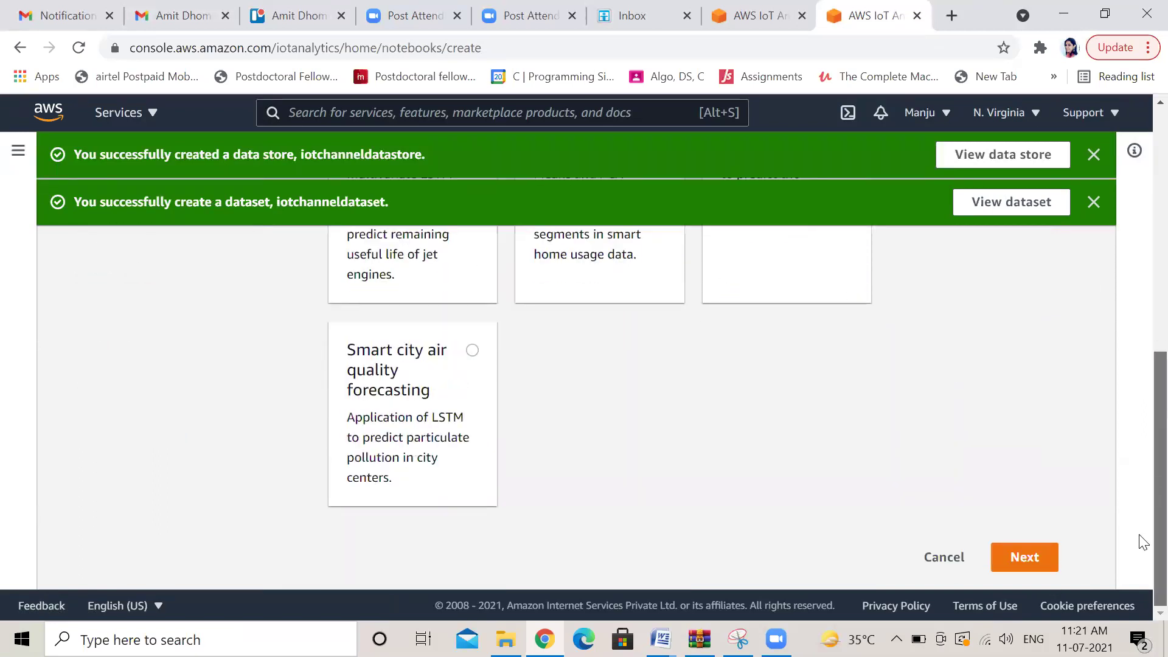
click(1021, 566)
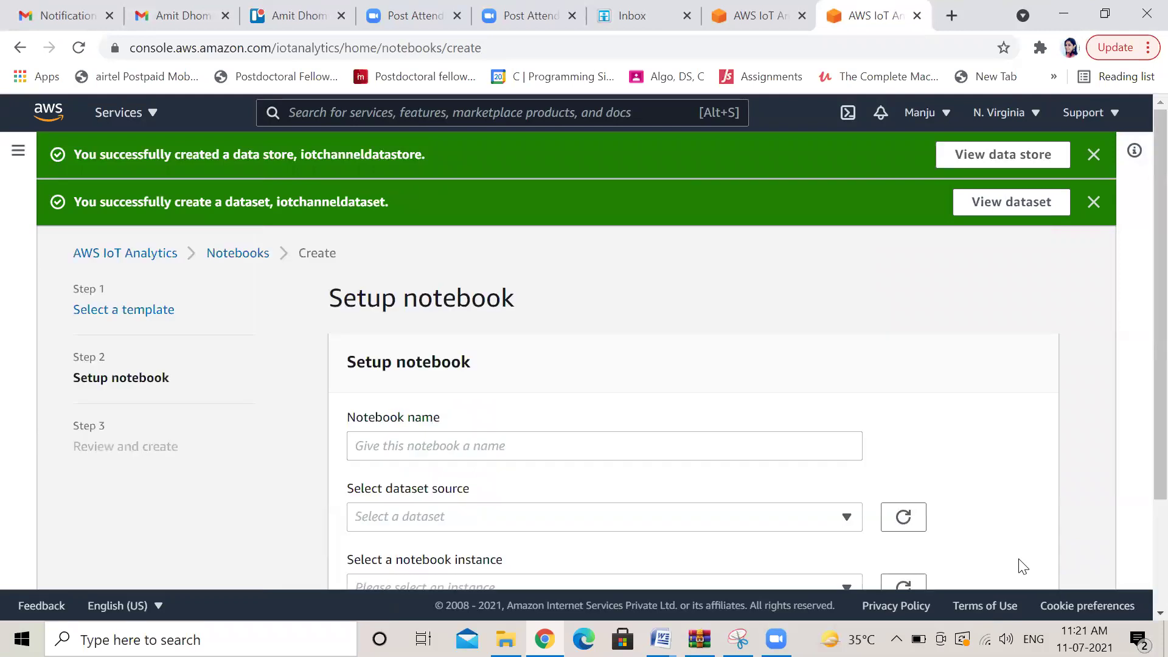
click(476, 448)
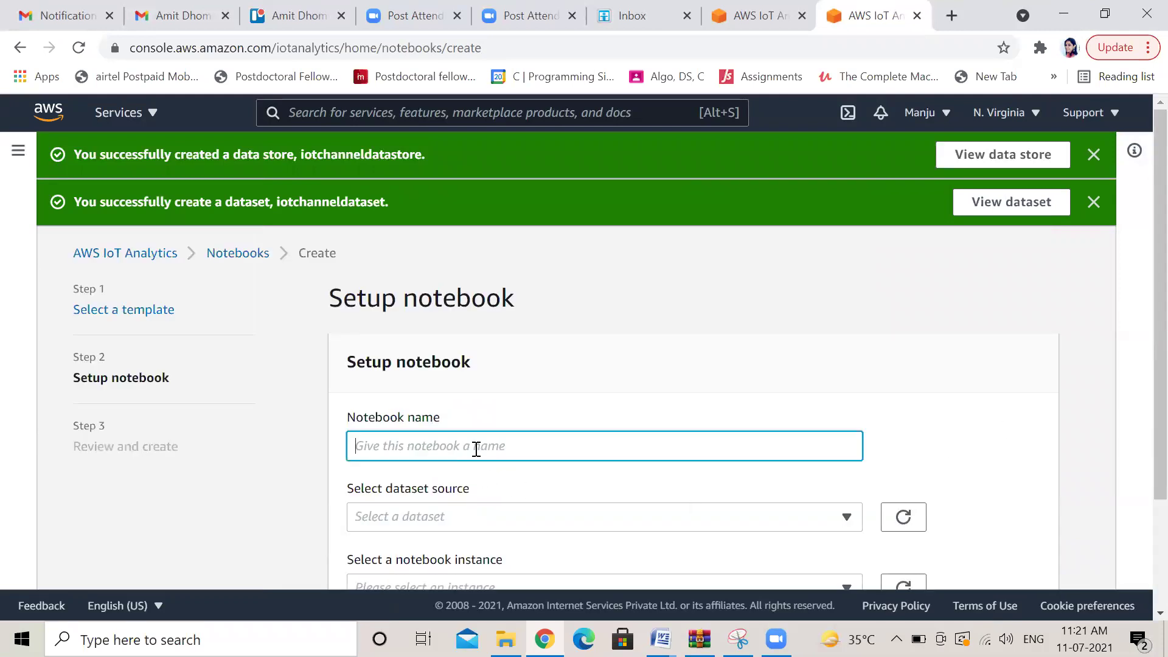
text(iotchannelnotebook)
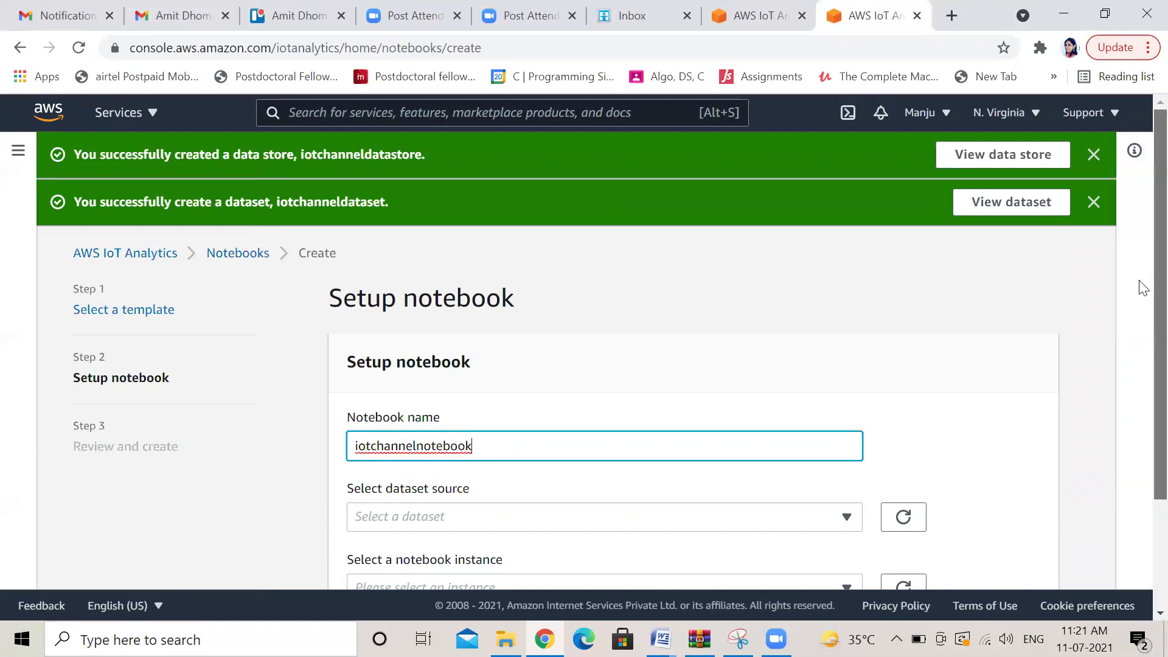
scroll(1143, 292, down, 3)
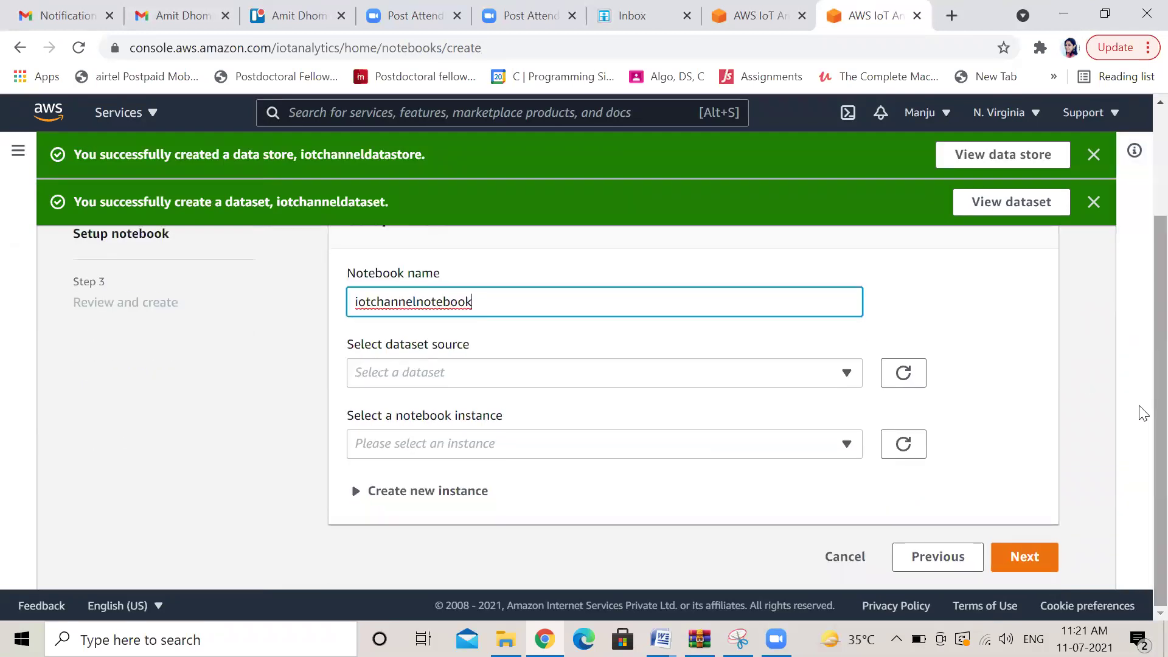
Select iotchanneldataset as the notebook's dataset source
click(847, 372)
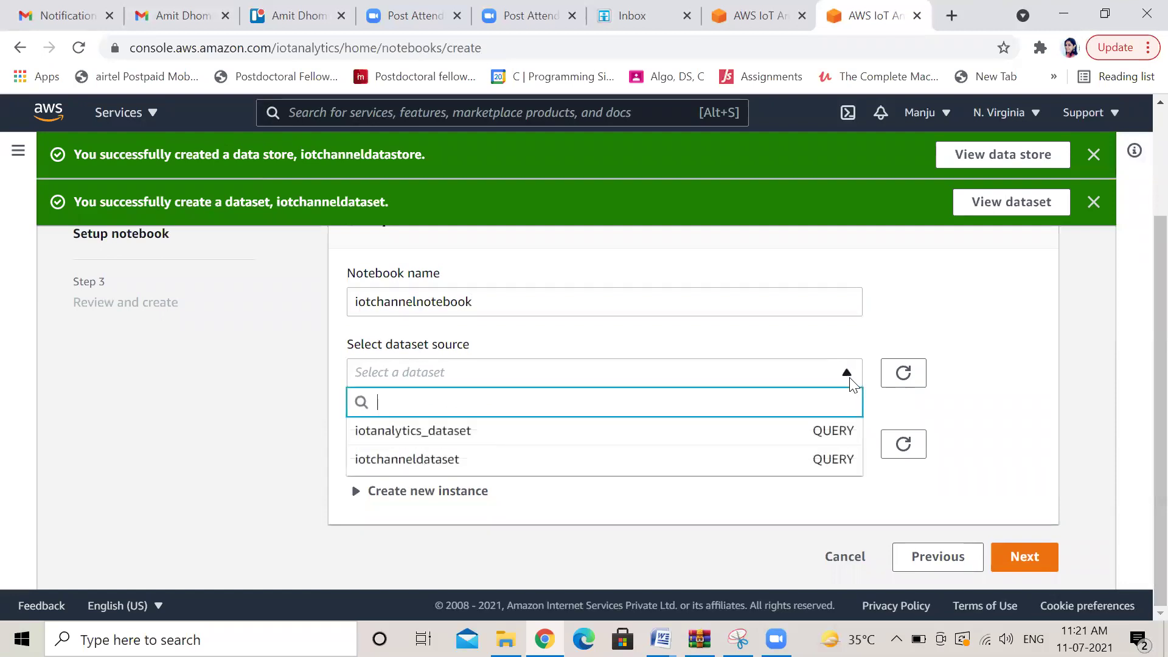
click(547, 466)
click(848, 450)
click(850, 451)
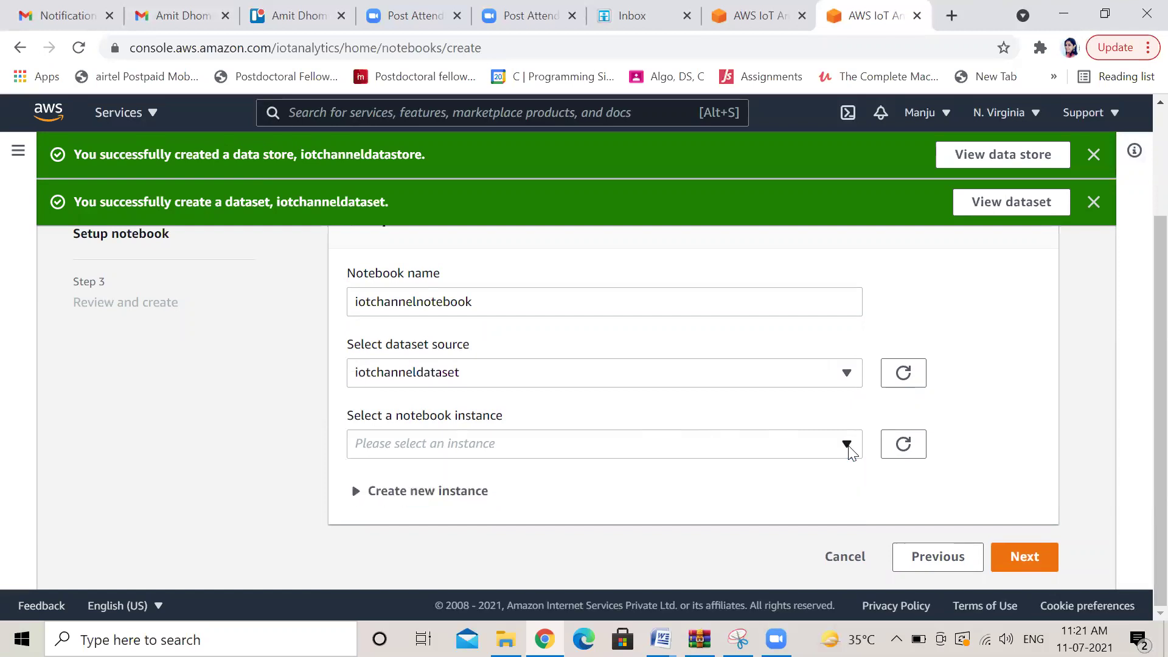
Define a new notebook instance named iotchannelinstance of type ml.t2.medium
click(462, 500)
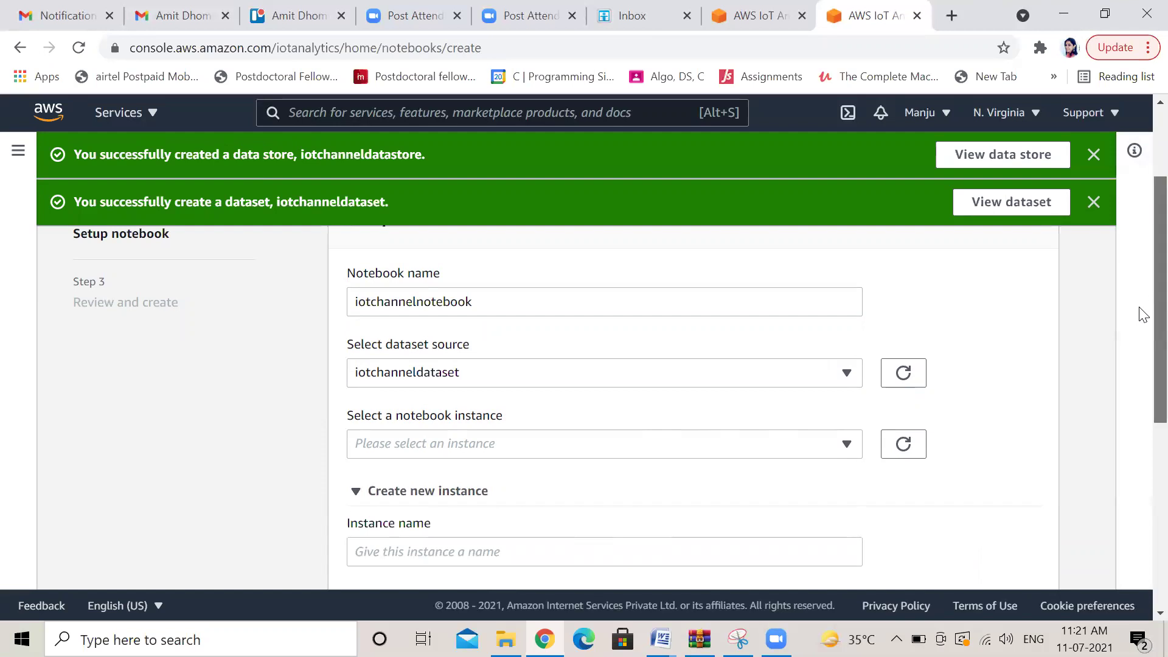
scroll(1143, 314, down, 4)
click(374, 377)
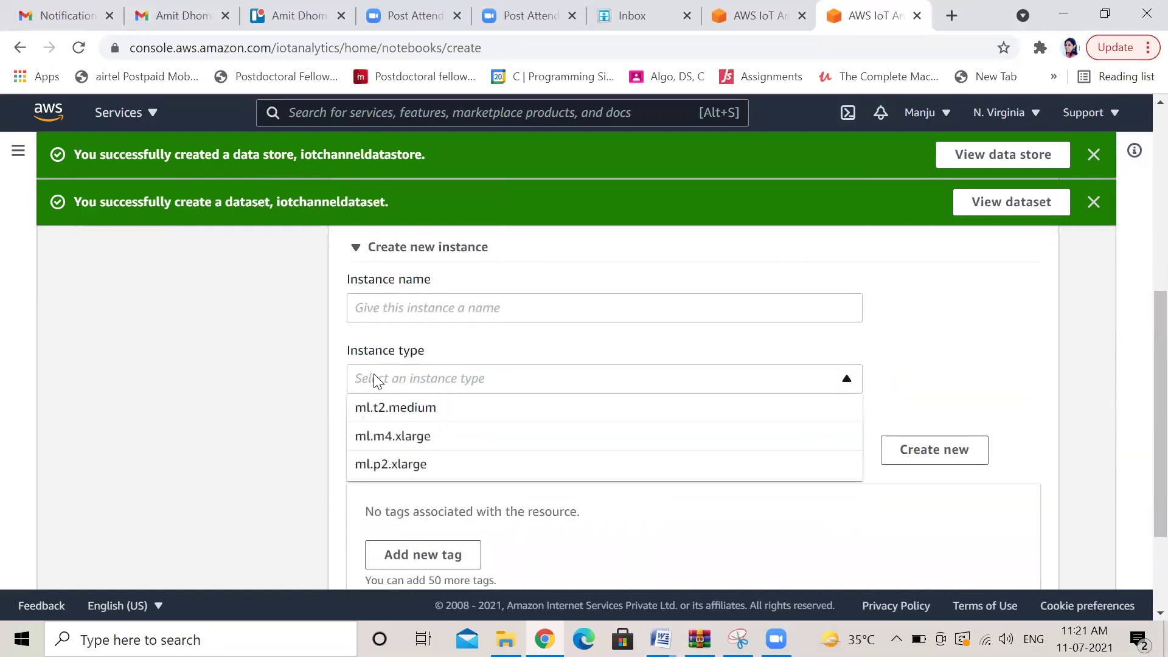
click(425, 376)
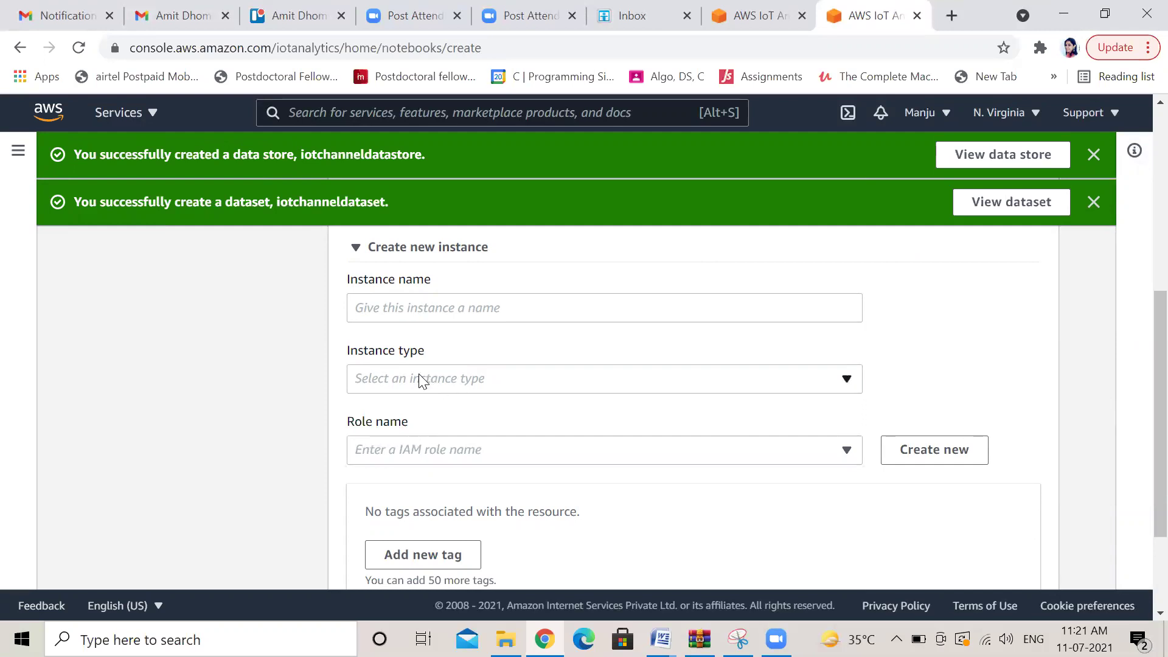
click(423, 379)
click(425, 307)
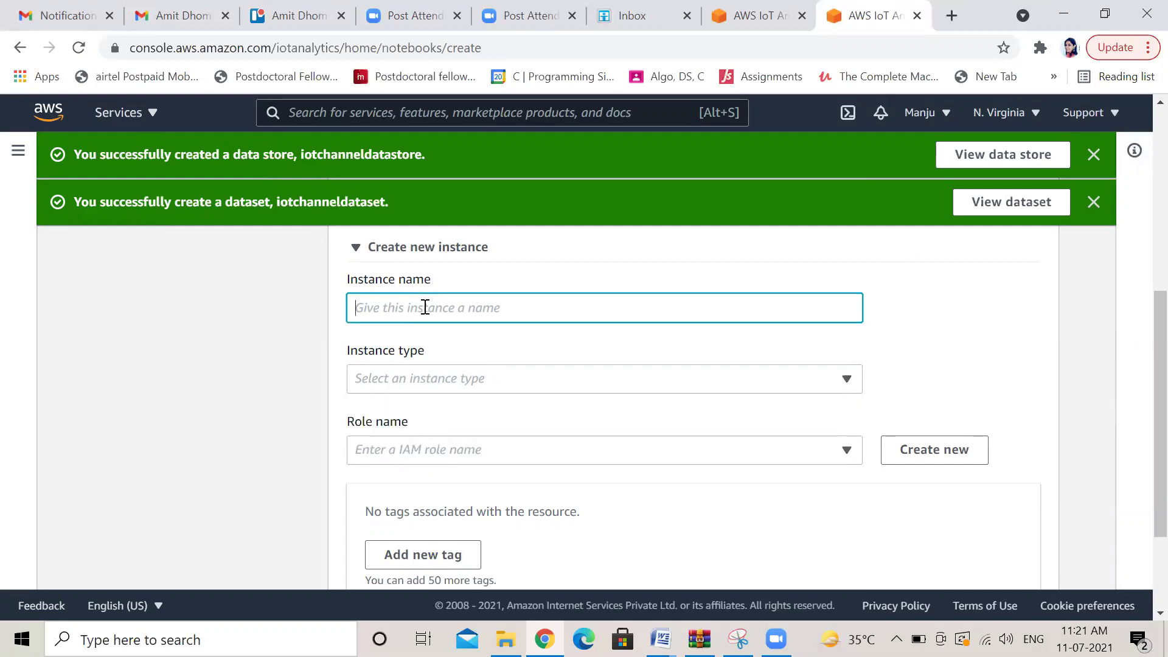
text(iotchannelinstance)
click(854, 386)
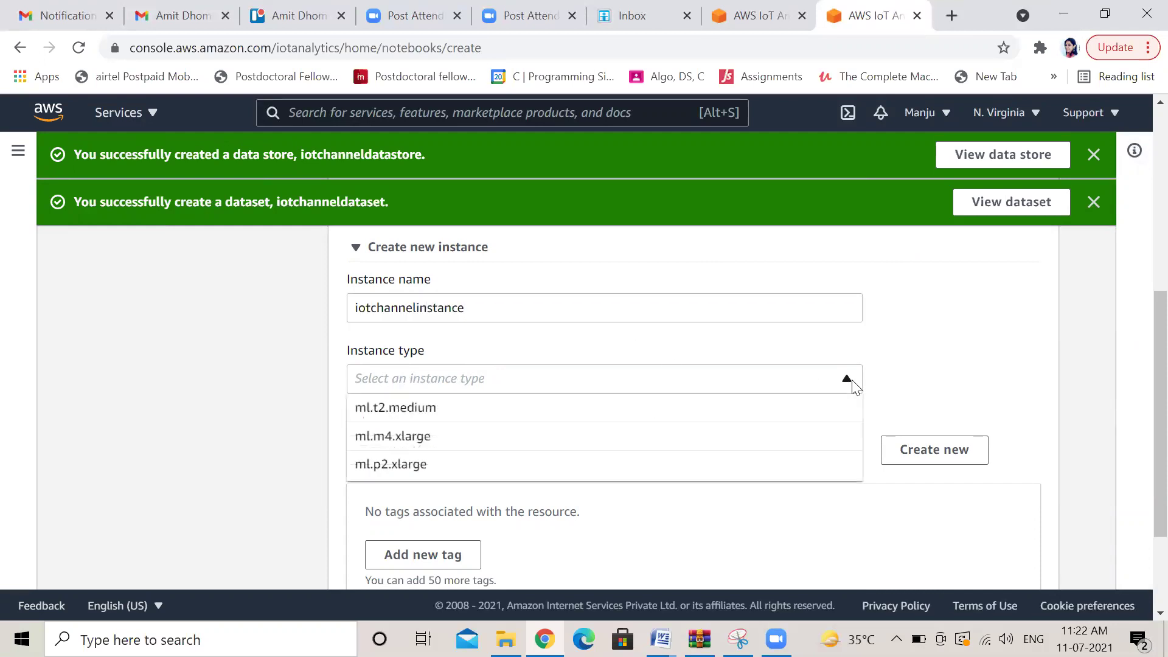
click(606, 407)
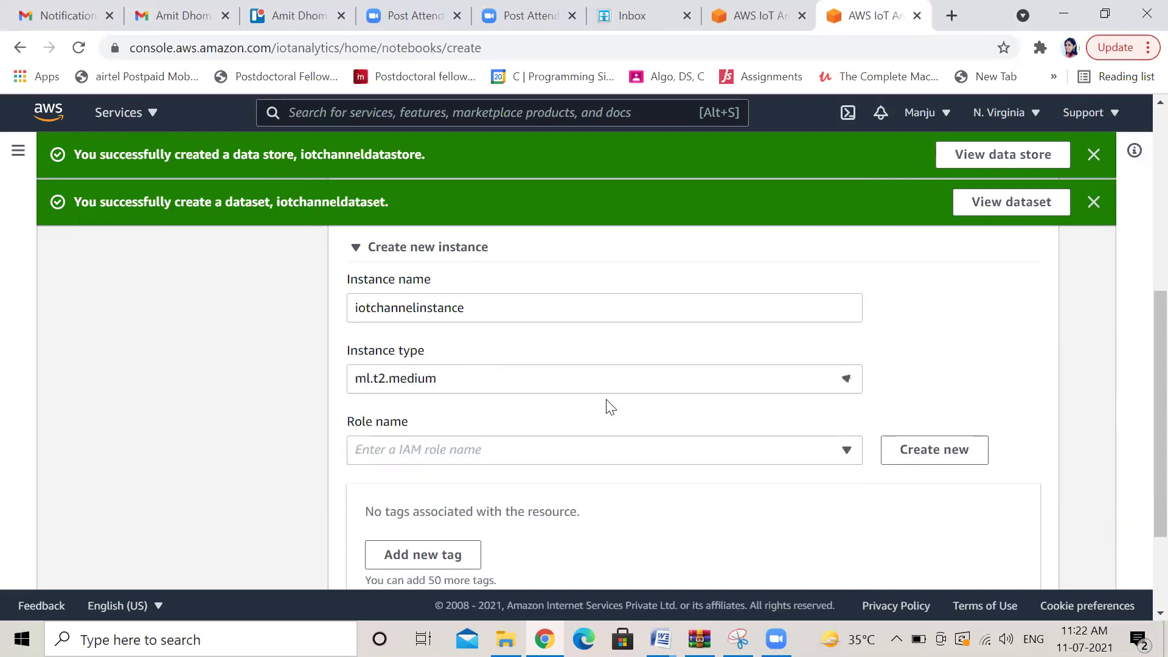
Begin creating a new IAM role for the instance instead of picking an existing one
click(846, 449)
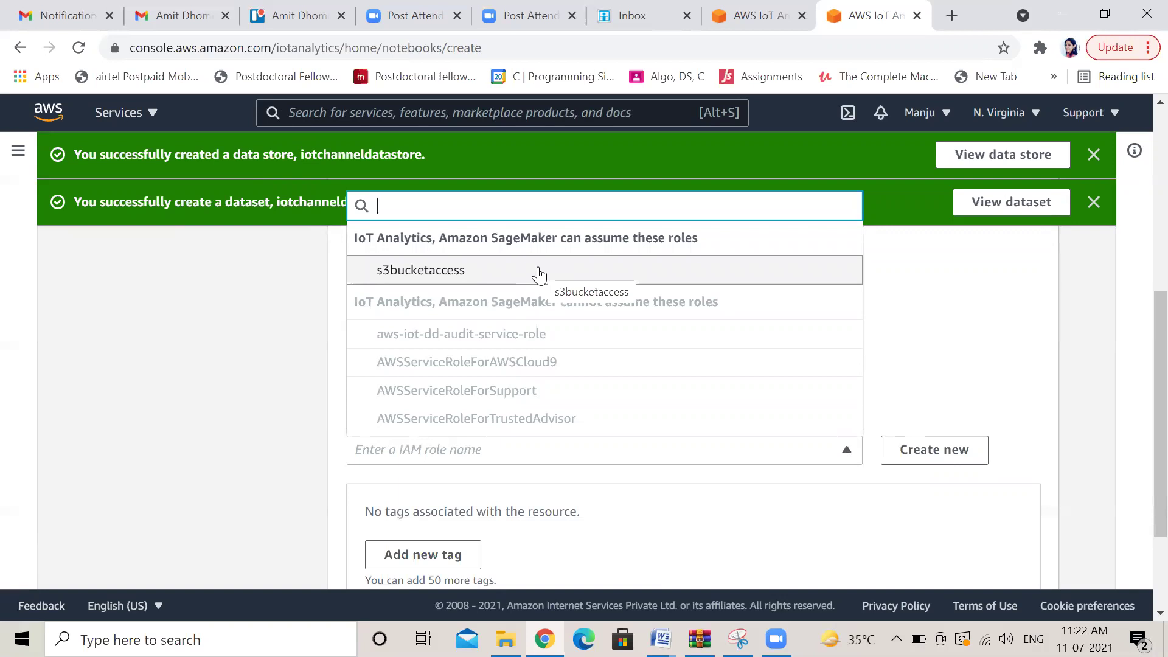
drag(1052, 357, 1030, 424)
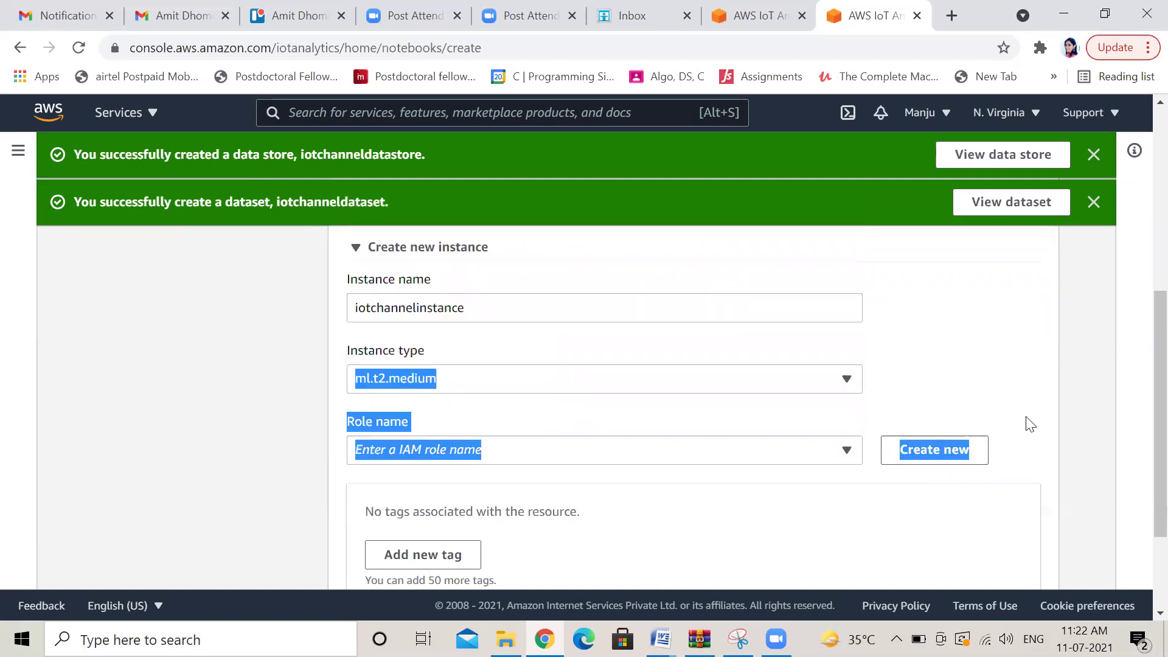
click(1029, 424)
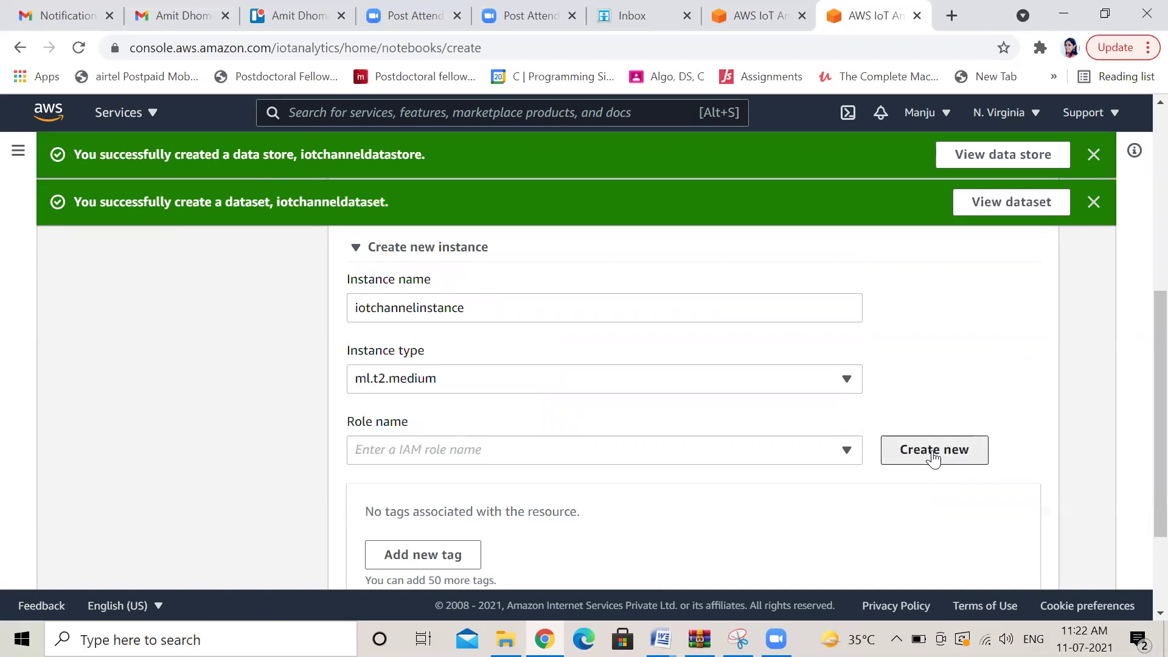
click(933, 456)
click(428, 364)
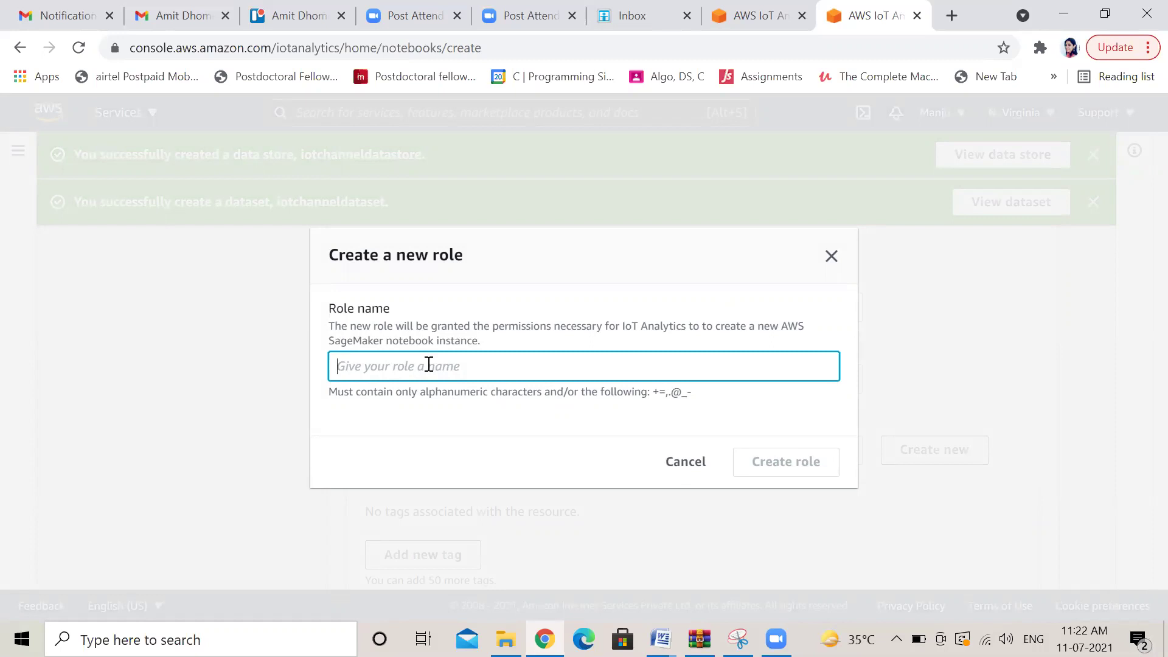
Create the IAM role iotchannelinstanceaccess and dismiss the creation notifications
text(iotchannel)
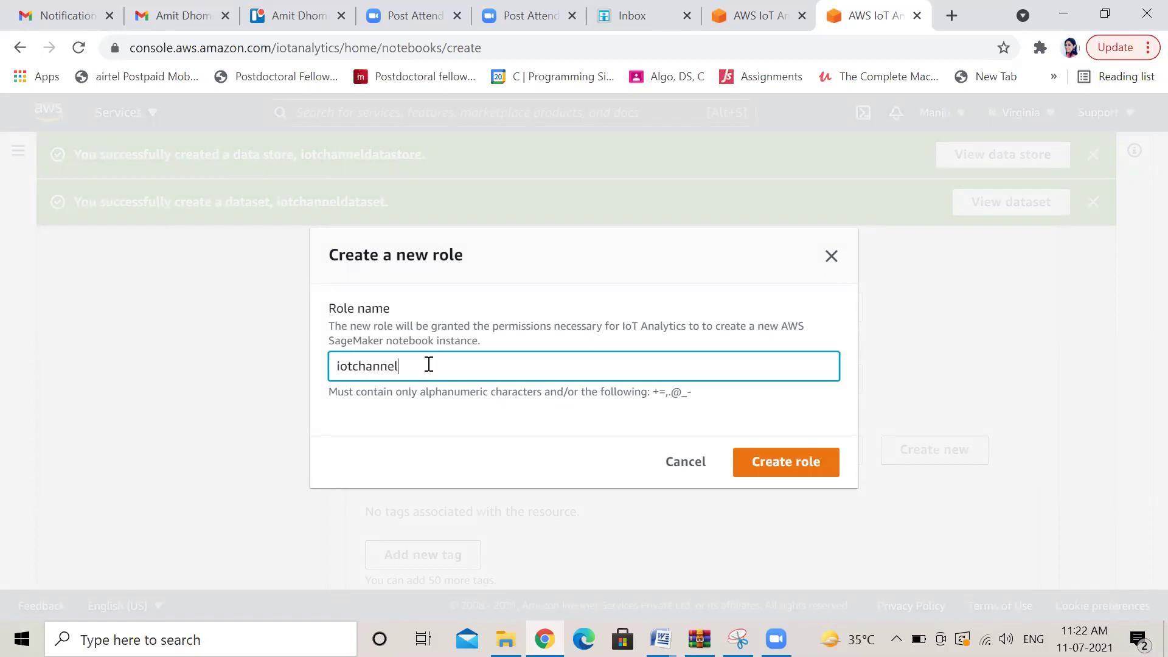
text(instanceaccess)
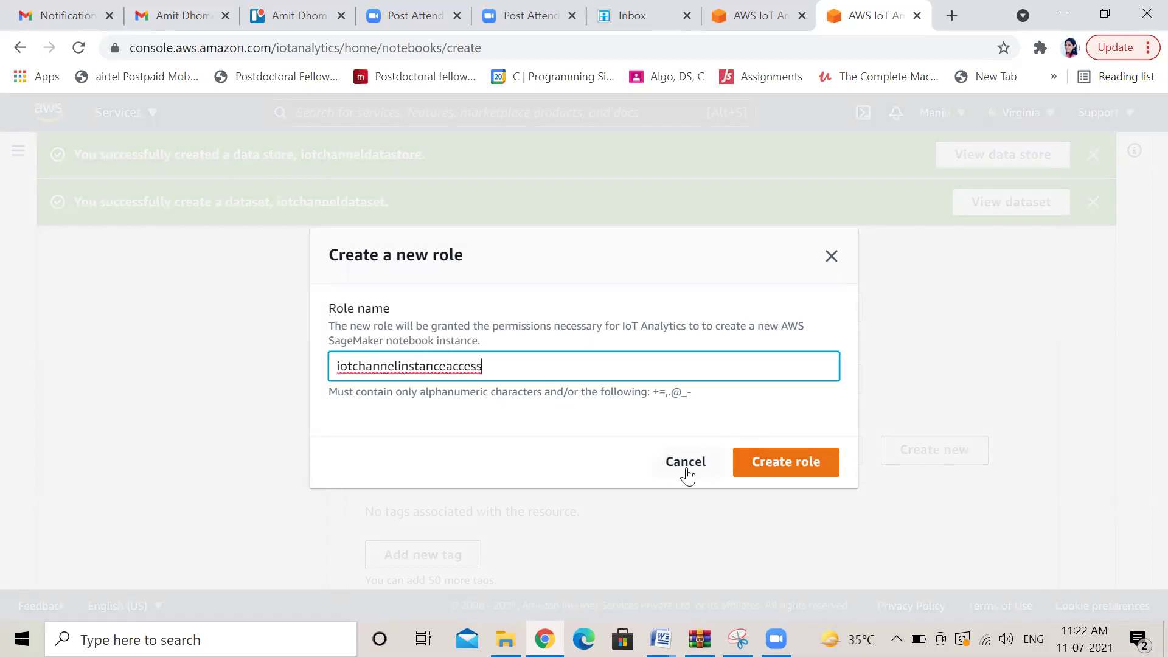
click(791, 466)
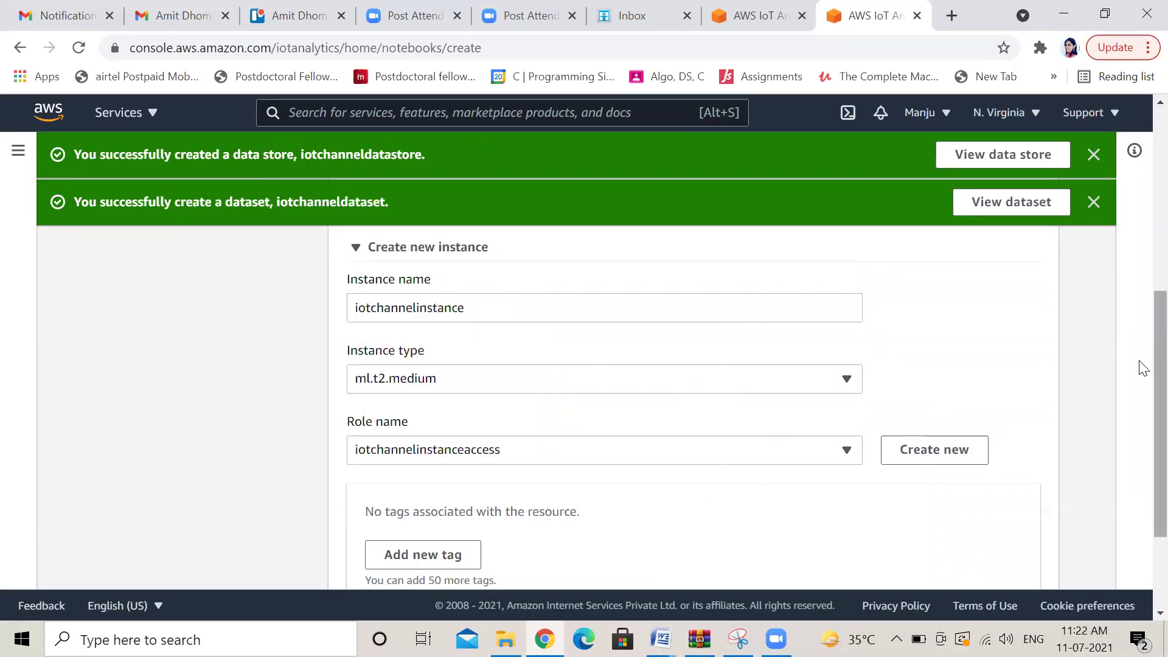
scroll(1142, 389, down, 2)
scroll(1142, 416, down, 1)
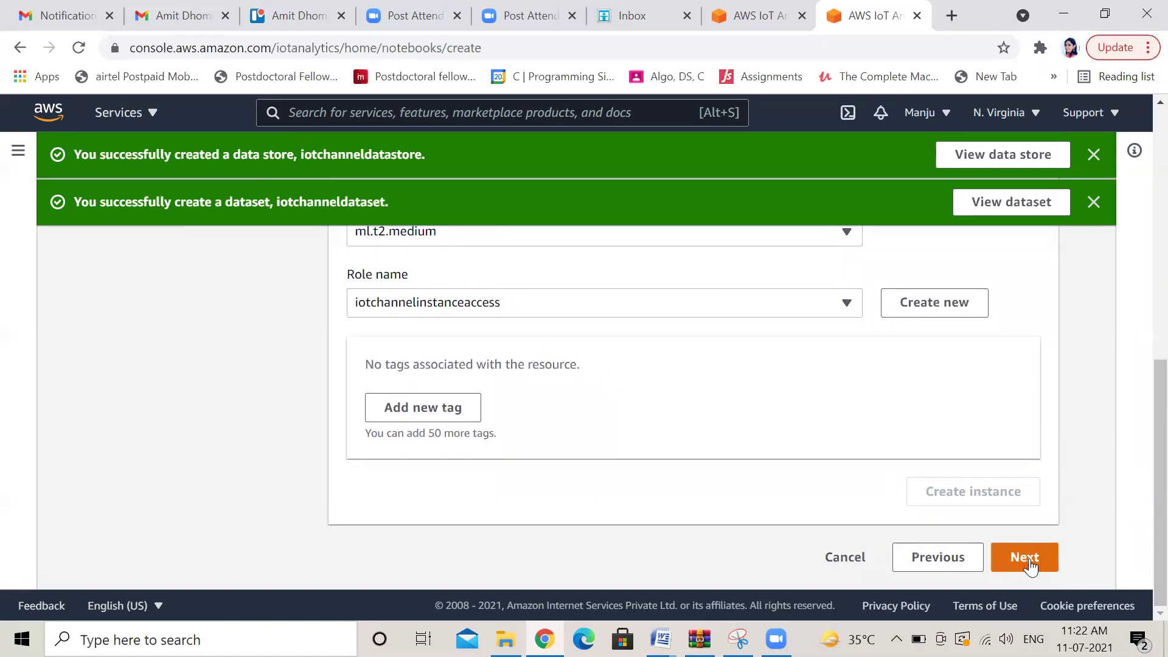
scroll(1029, 565, up, 1)
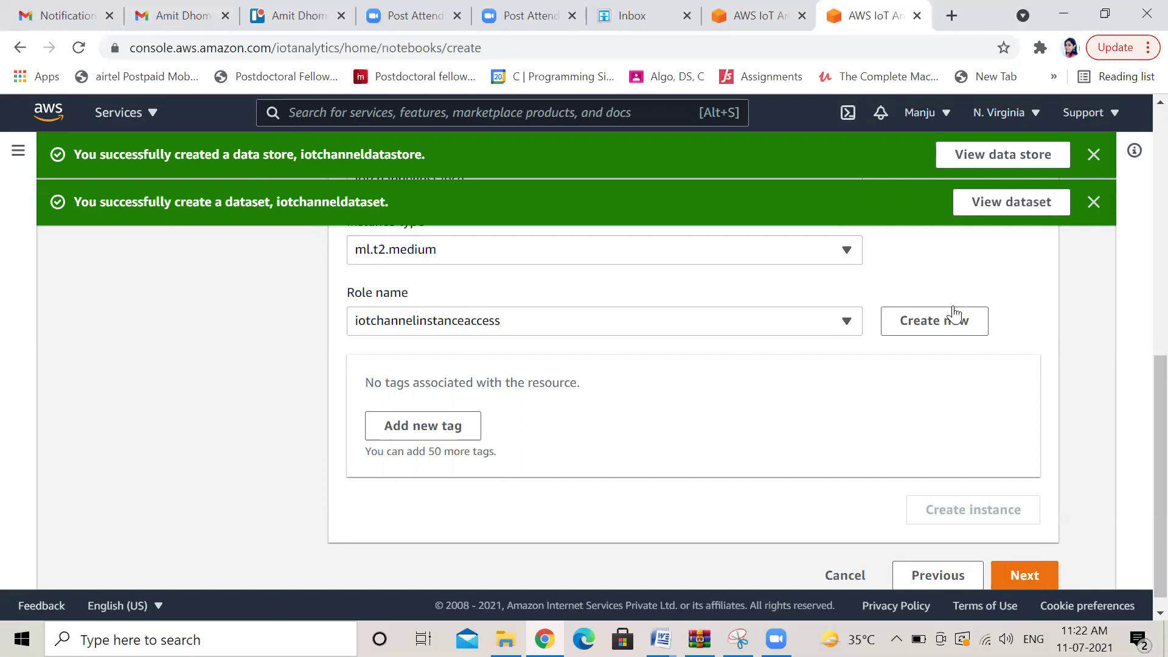
click(1094, 202)
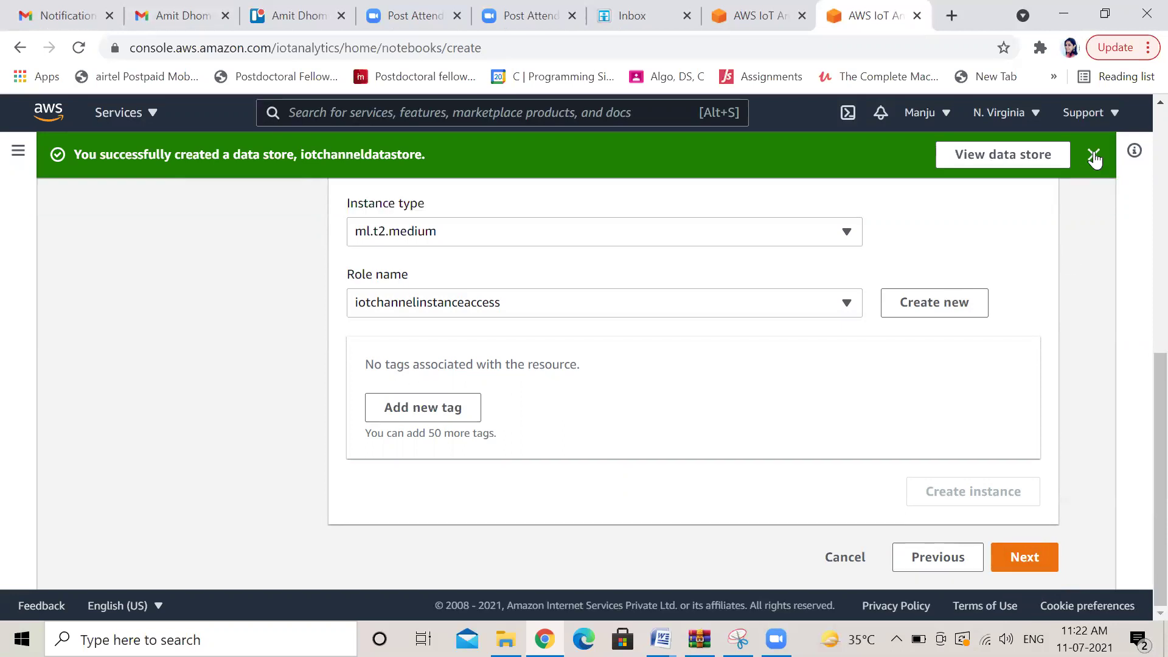
click(1093, 155)
scroll(1142, 395, up, 4)
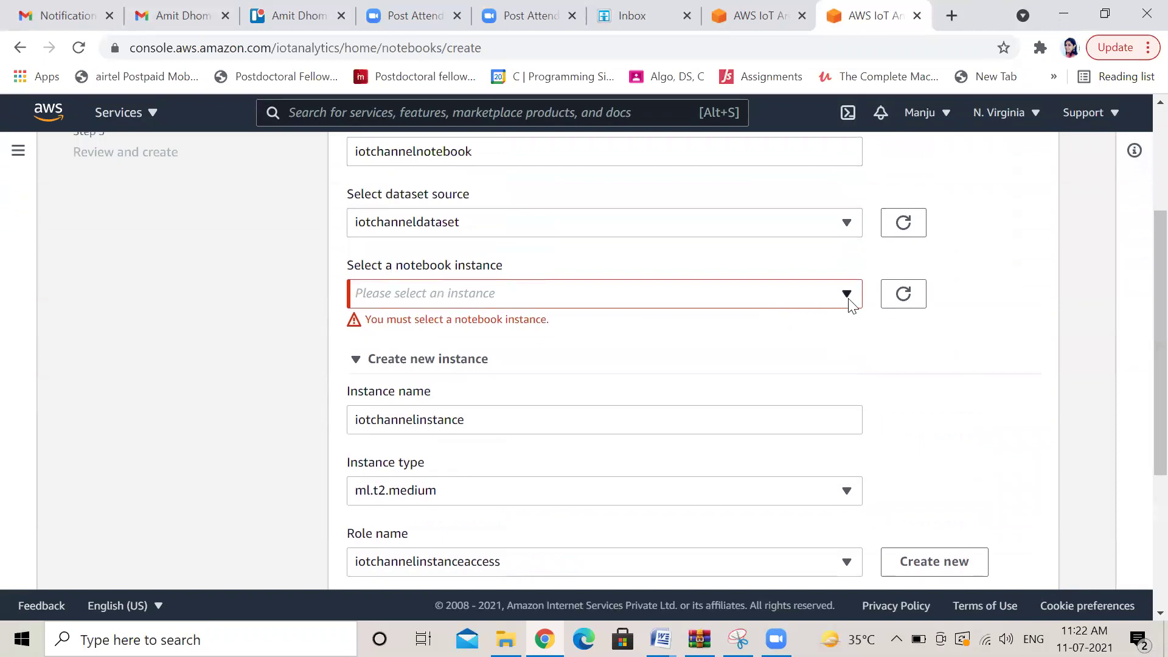
Reload the notebook instance list repeatedly, which still shows no instance to select
click(849, 302)
click(849, 302)
click(903, 302)
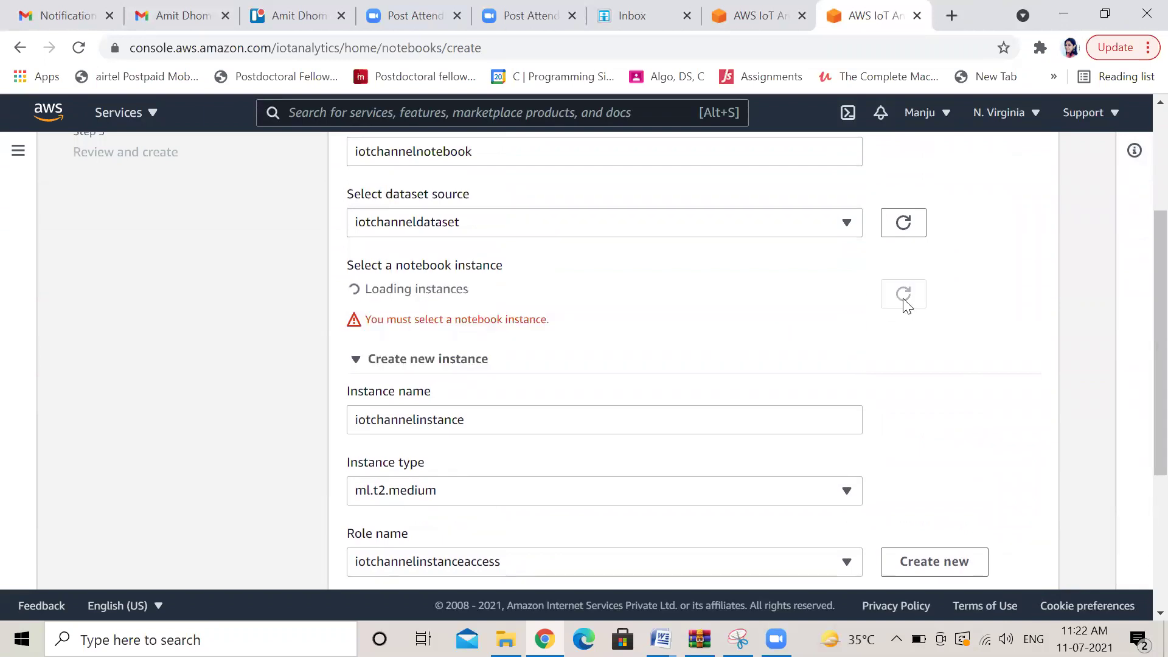
click(848, 302)
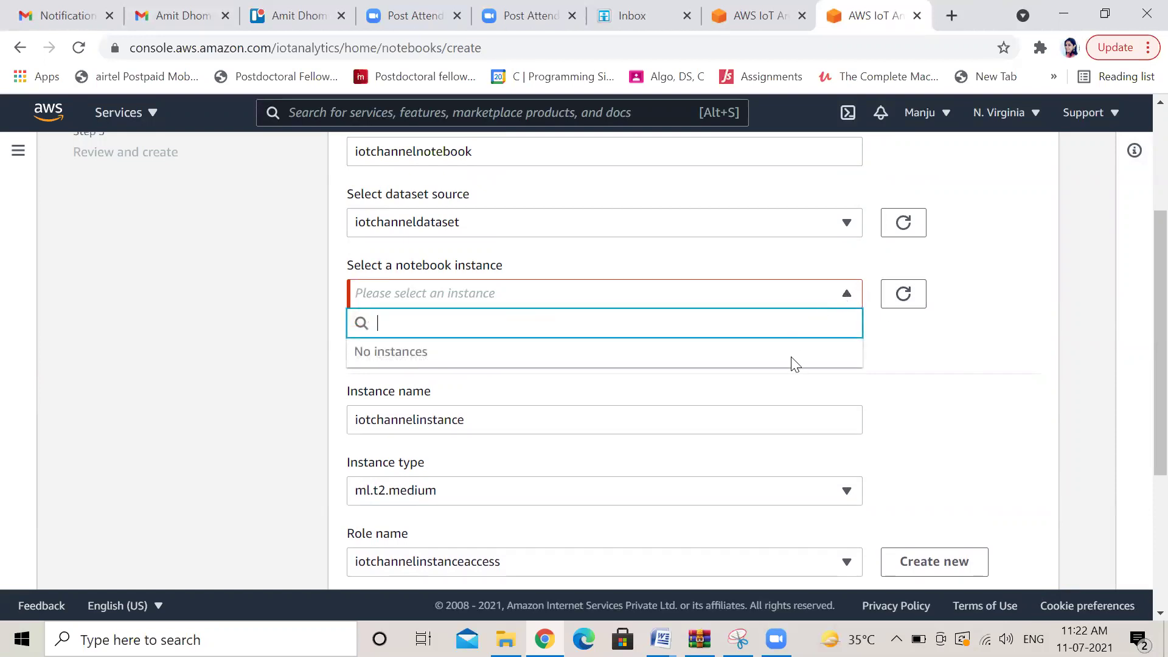
click(904, 299)
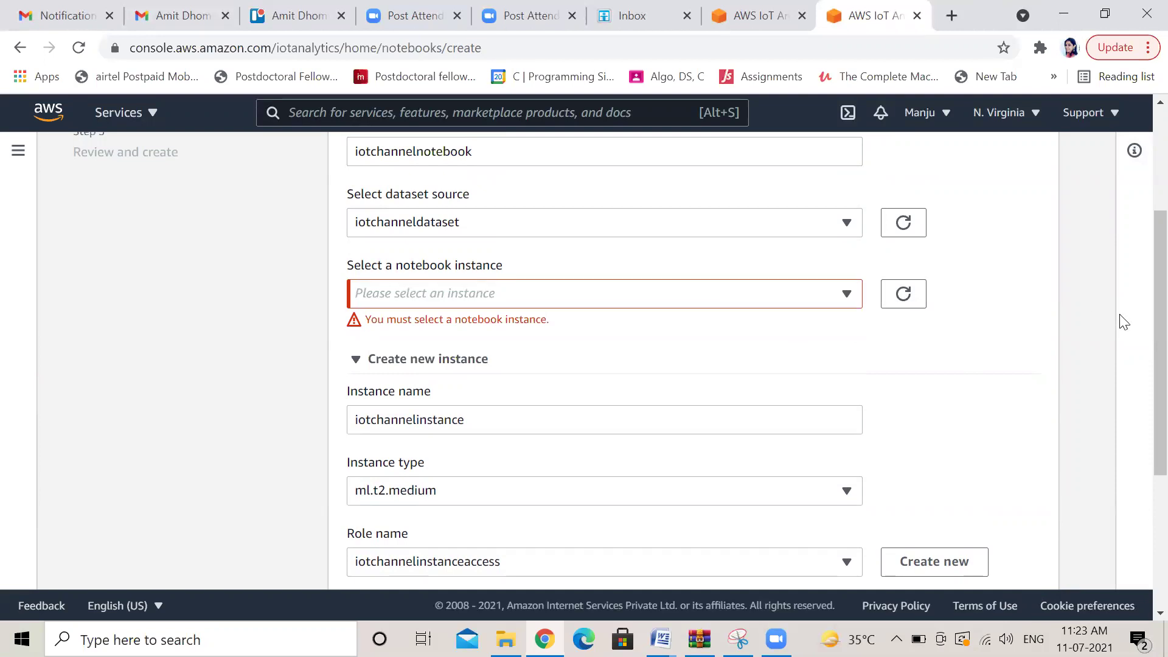
scroll(1139, 377, down, 5)
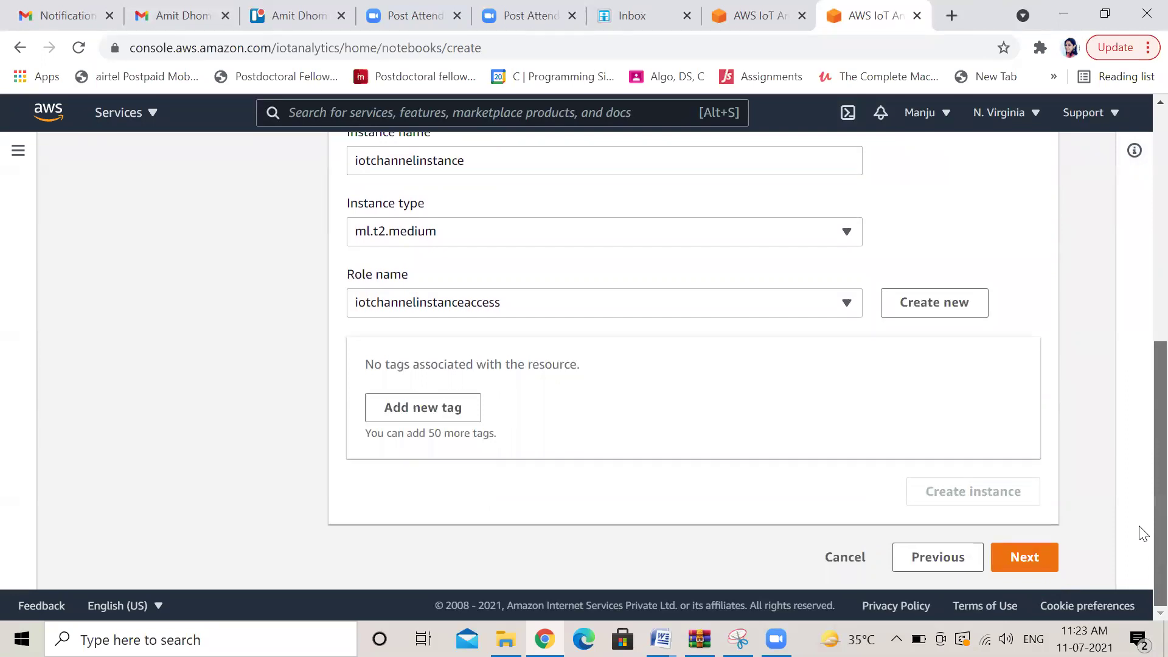
scroll(1140, 425, up, 4)
scroll(1143, 376, down, 4)
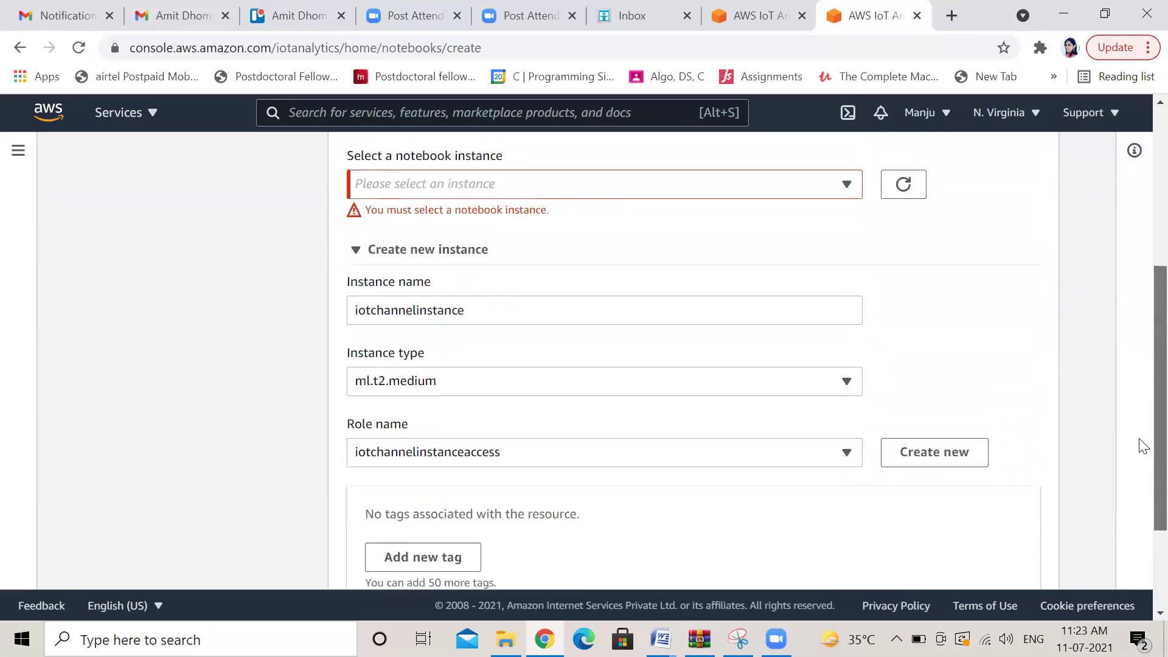
scroll(1140, 292, up, 8)
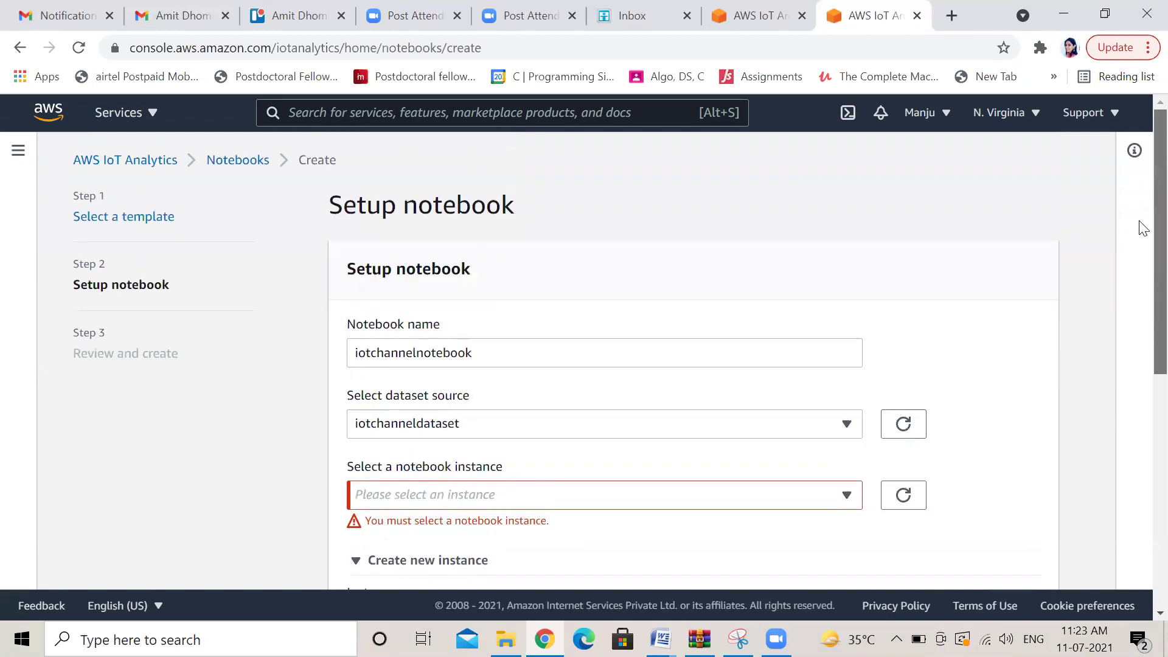
Reload the page and restart the notebook wizard from the IoTA blank template
click(79, 48)
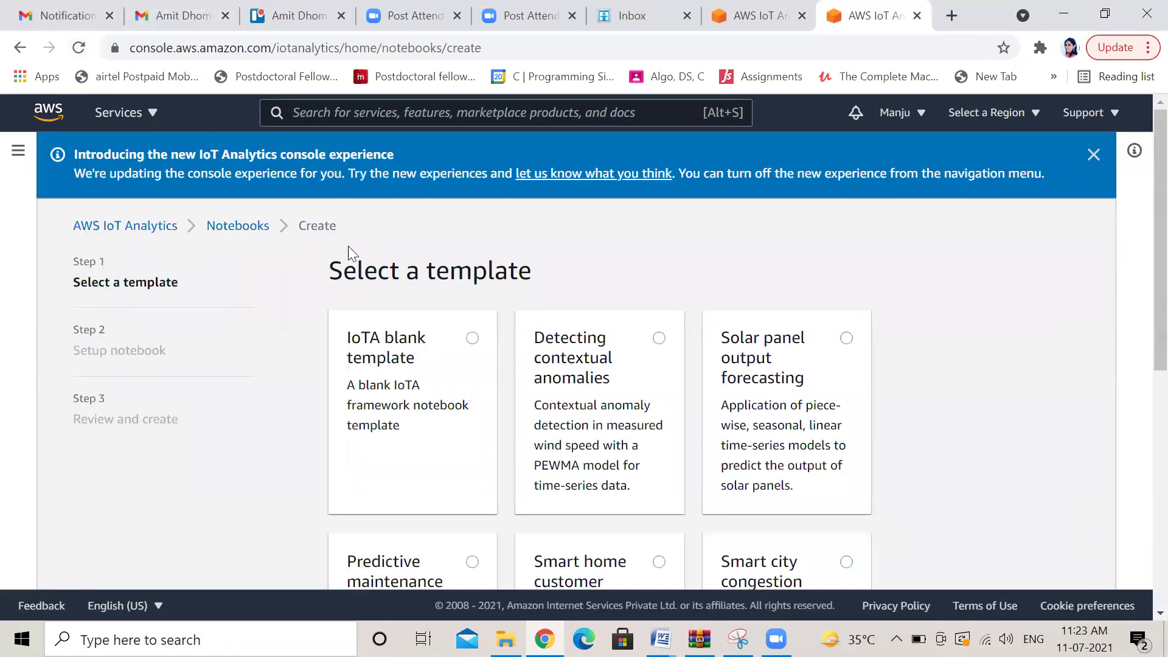
click(472, 339)
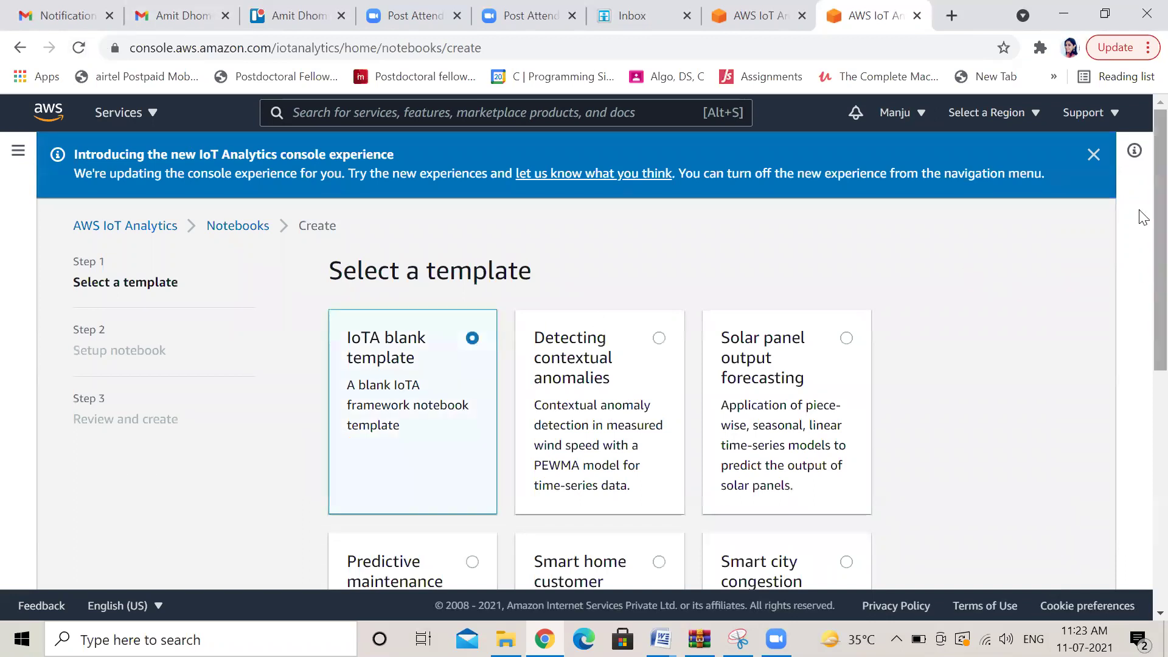
click(1092, 155)
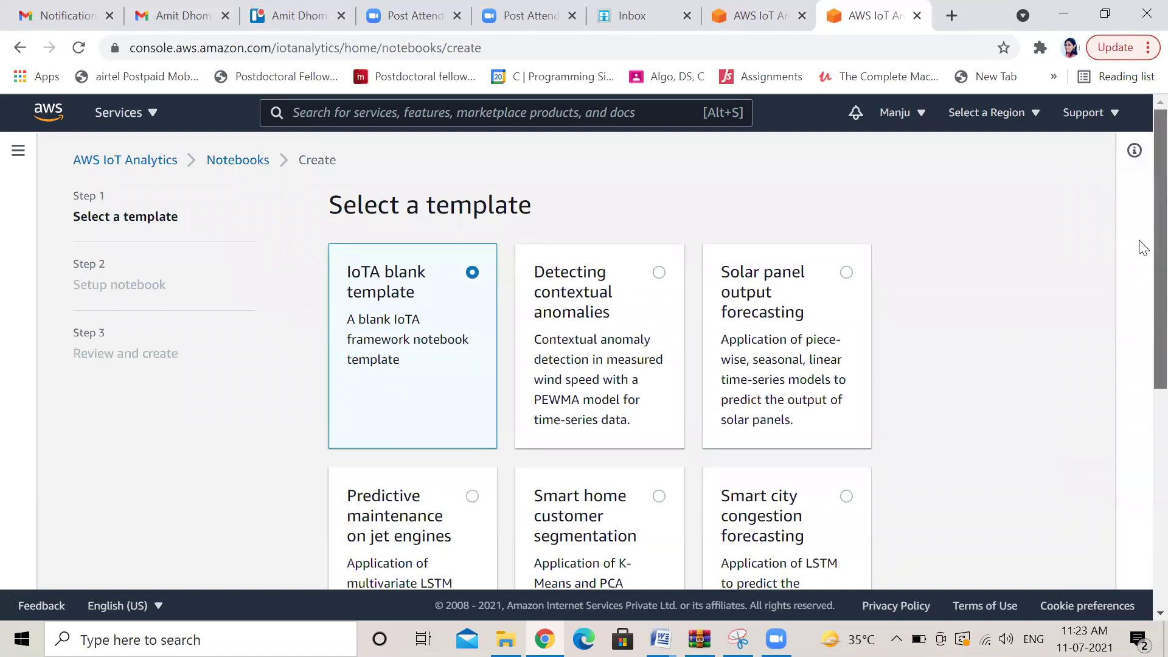
scroll(1140, 267, down, 1)
scroll(1141, 281, down, 6)
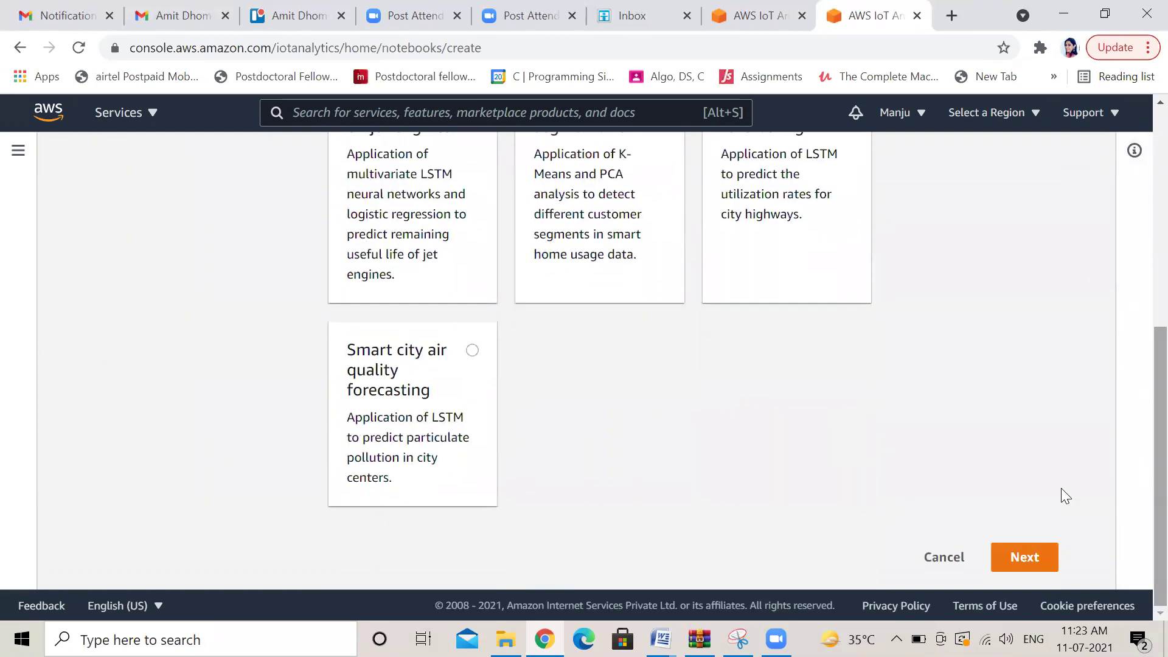
click(1025, 559)
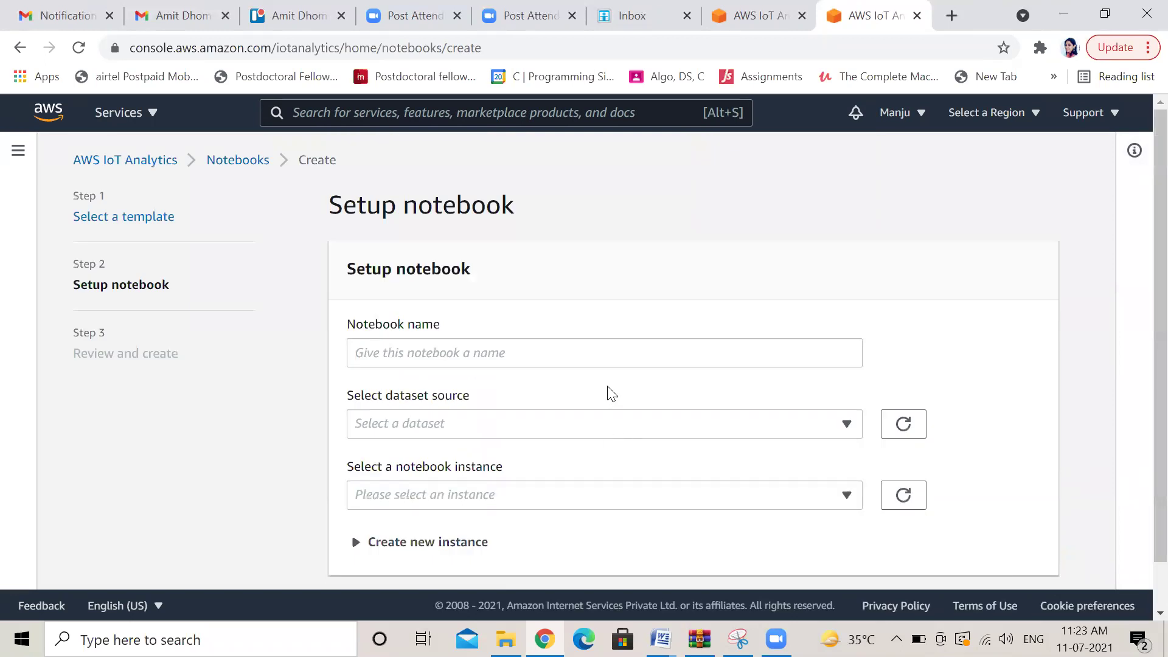
Name the notebook iotchannelnotebook and select iotchanneldataset as its source
click(649, 353)
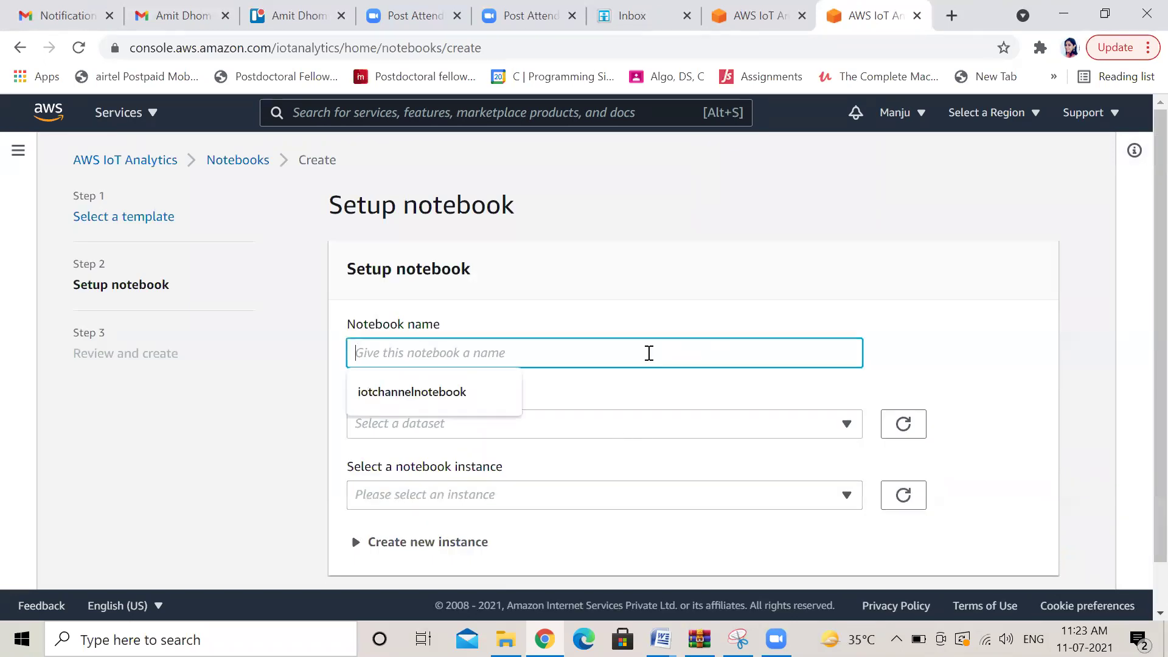
click(454, 393)
click(845, 426)
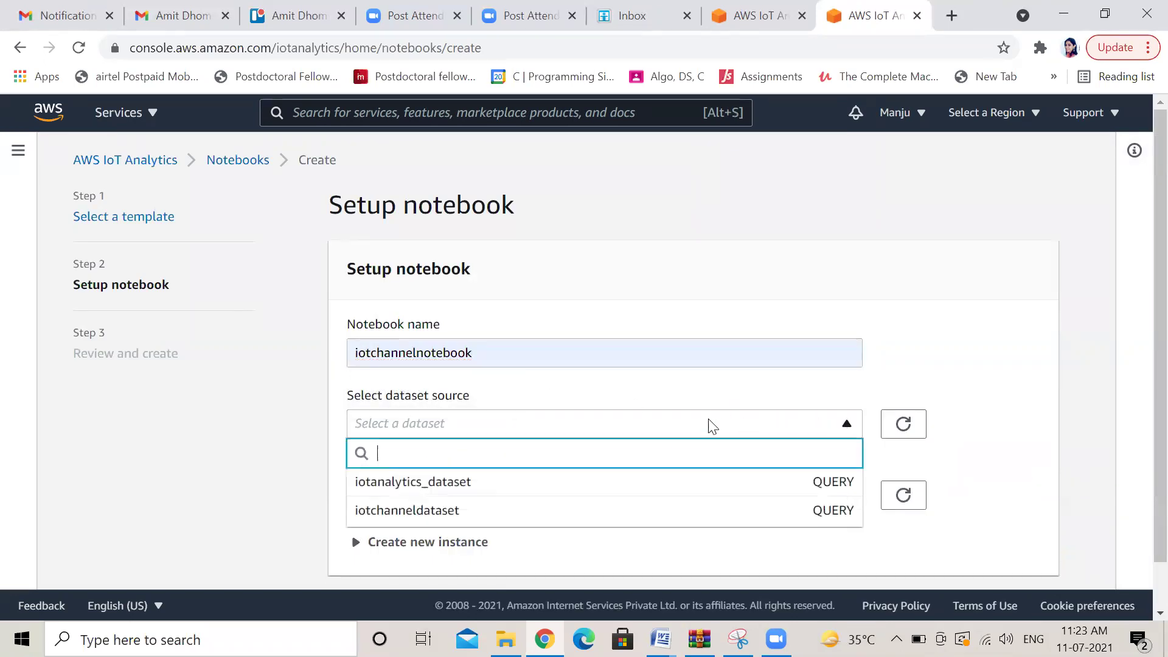
click(477, 513)
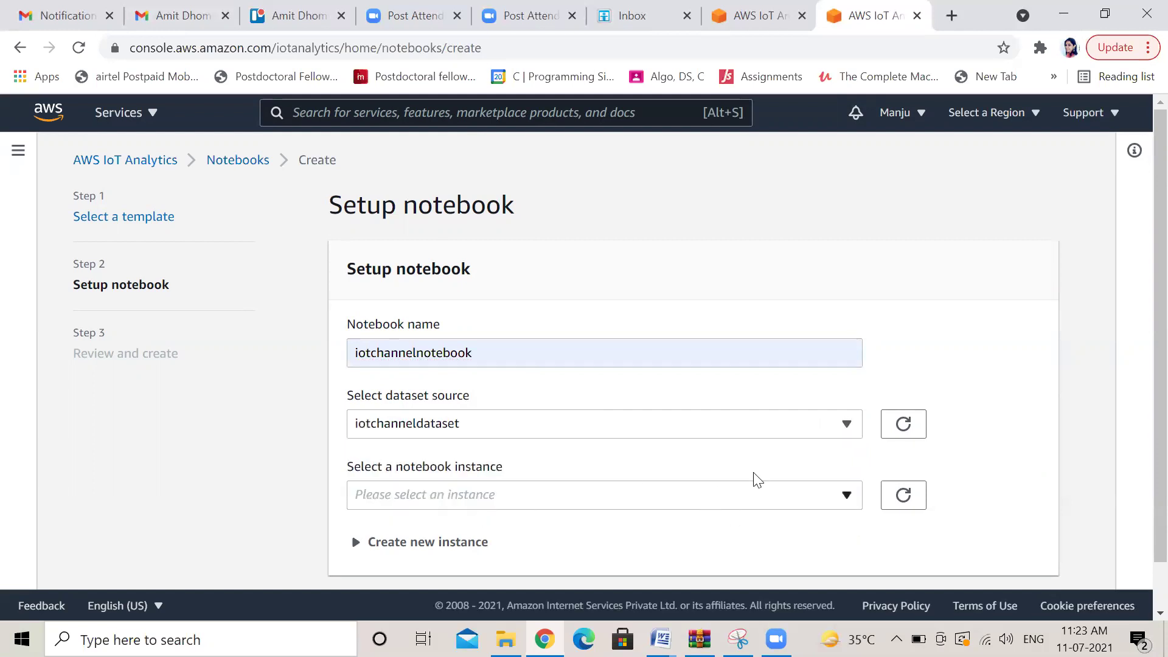
Set up a new notebook instance named iotchannelinstance
click(847, 495)
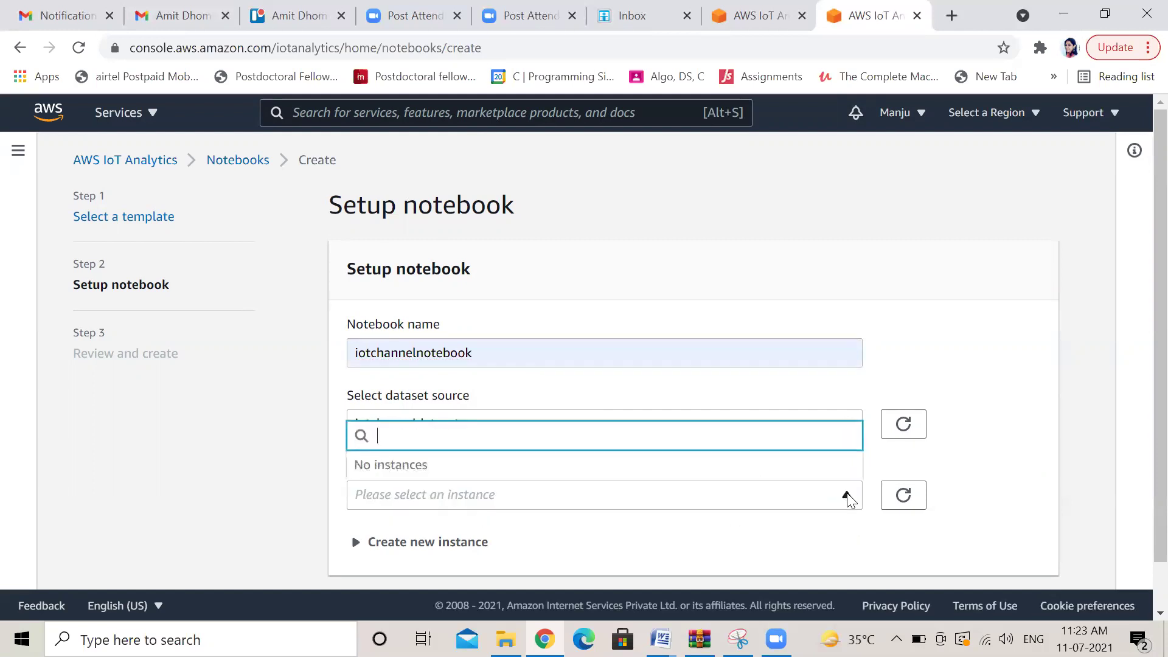
scroll(1139, 365, down, 1)
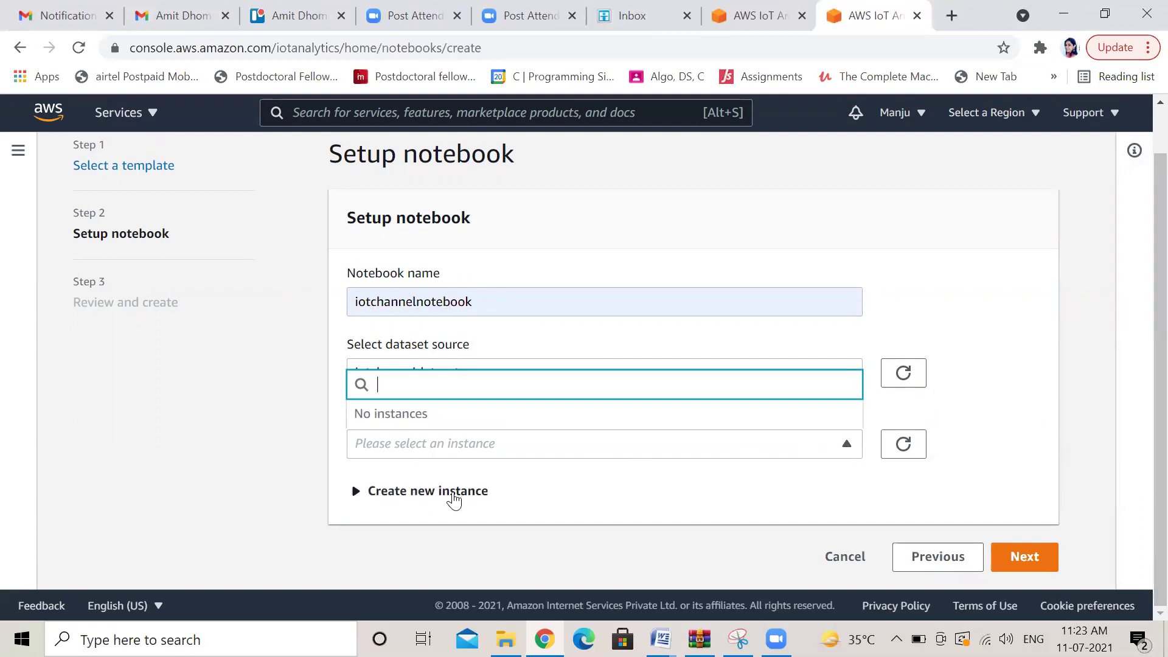
click(453, 498)
click(451, 496)
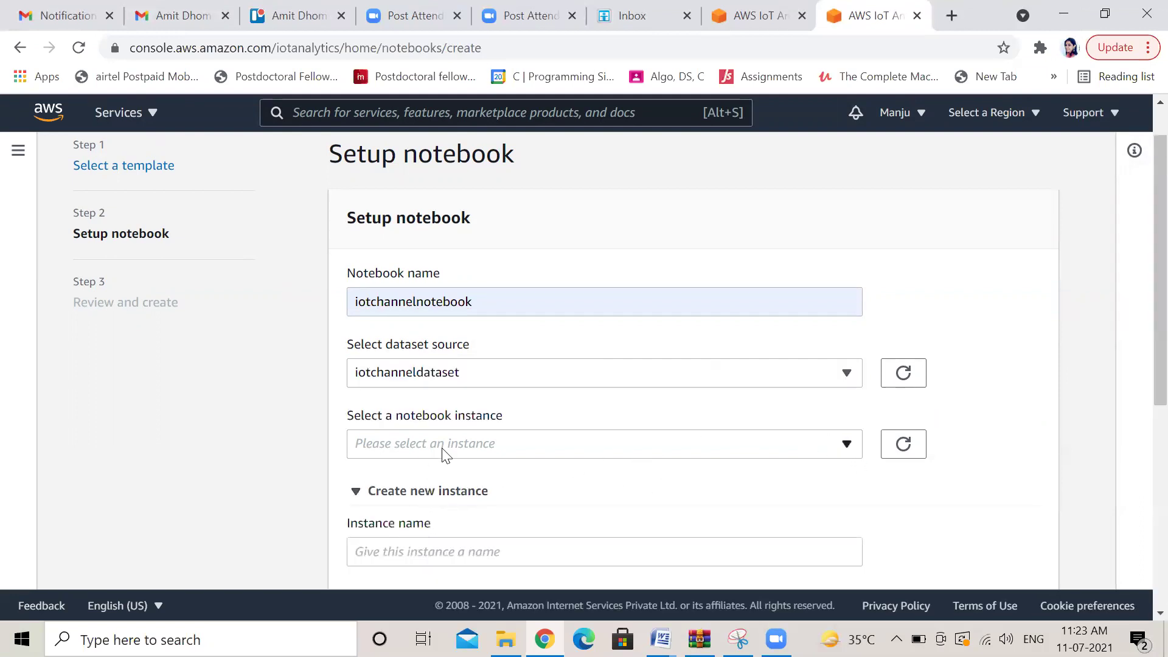
scroll(1142, 389, down, 3)
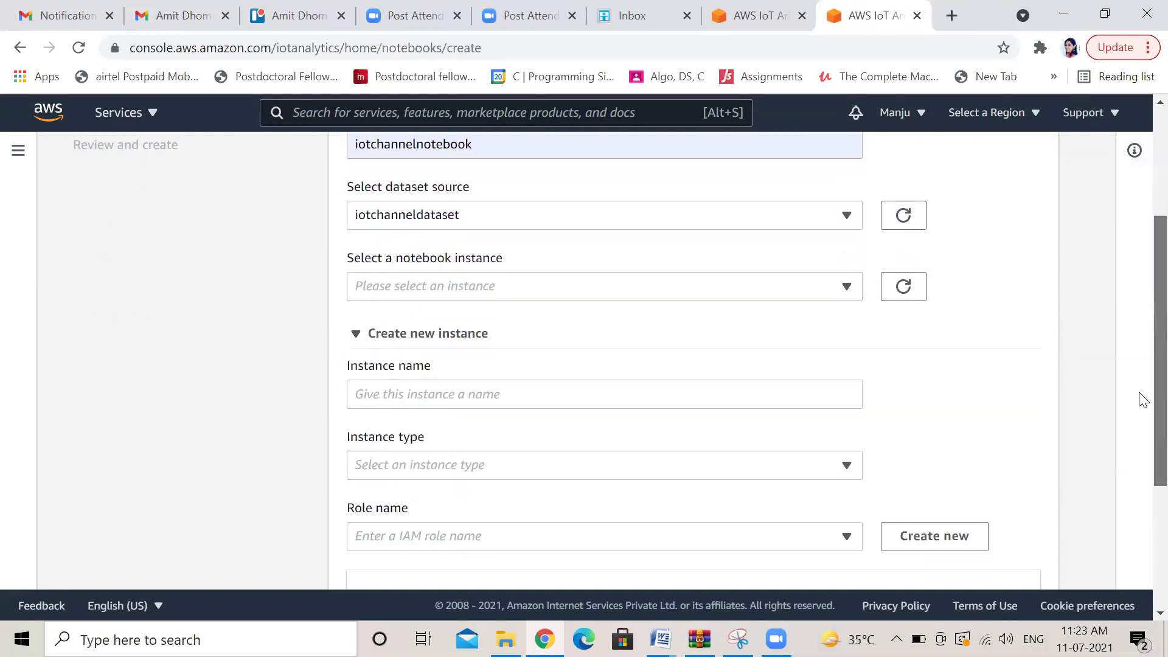
click(432, 338)
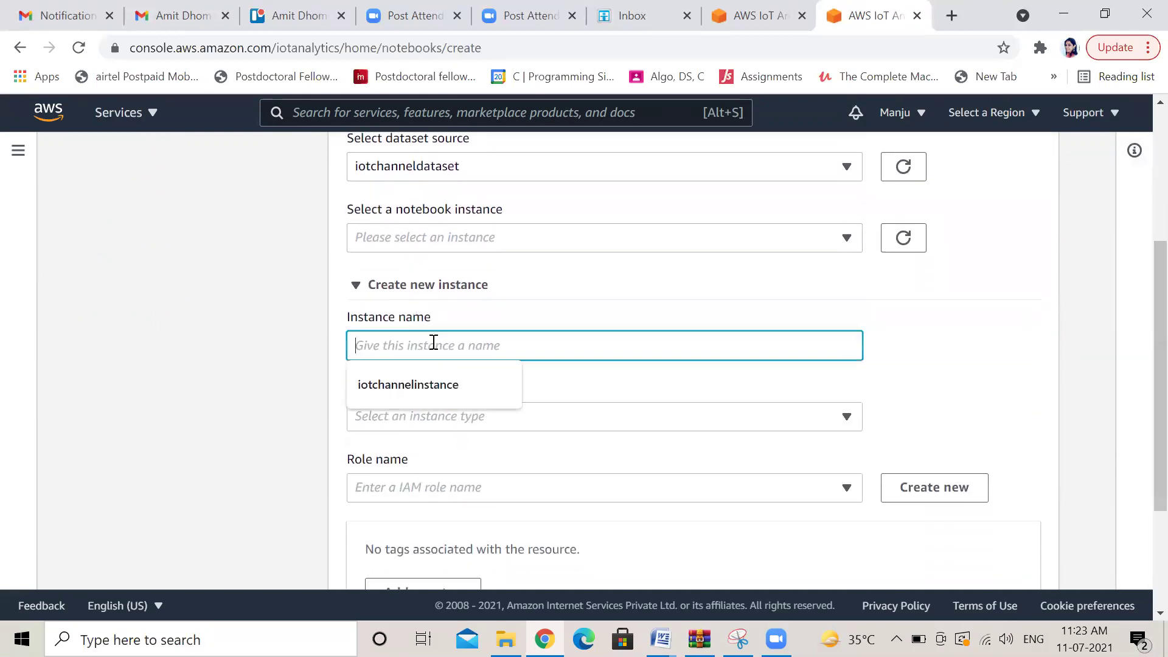
click(423, 389)
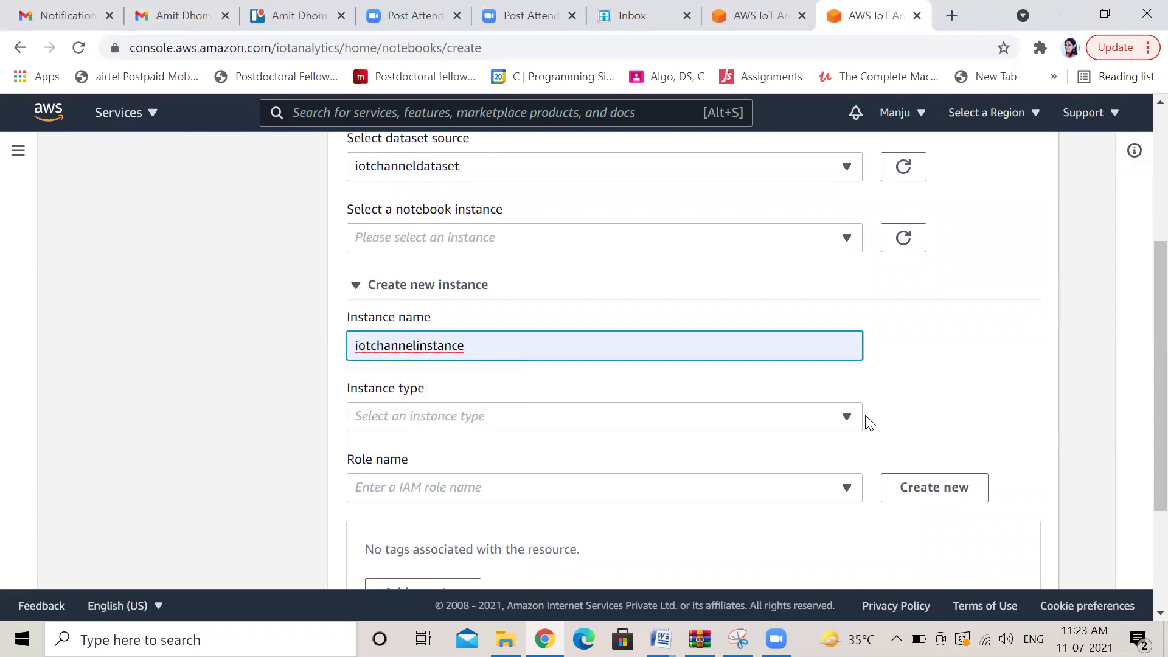
Give the instance type ml.m4.xlarge and the iotchannelinstanceaccess role
click(846, 417)
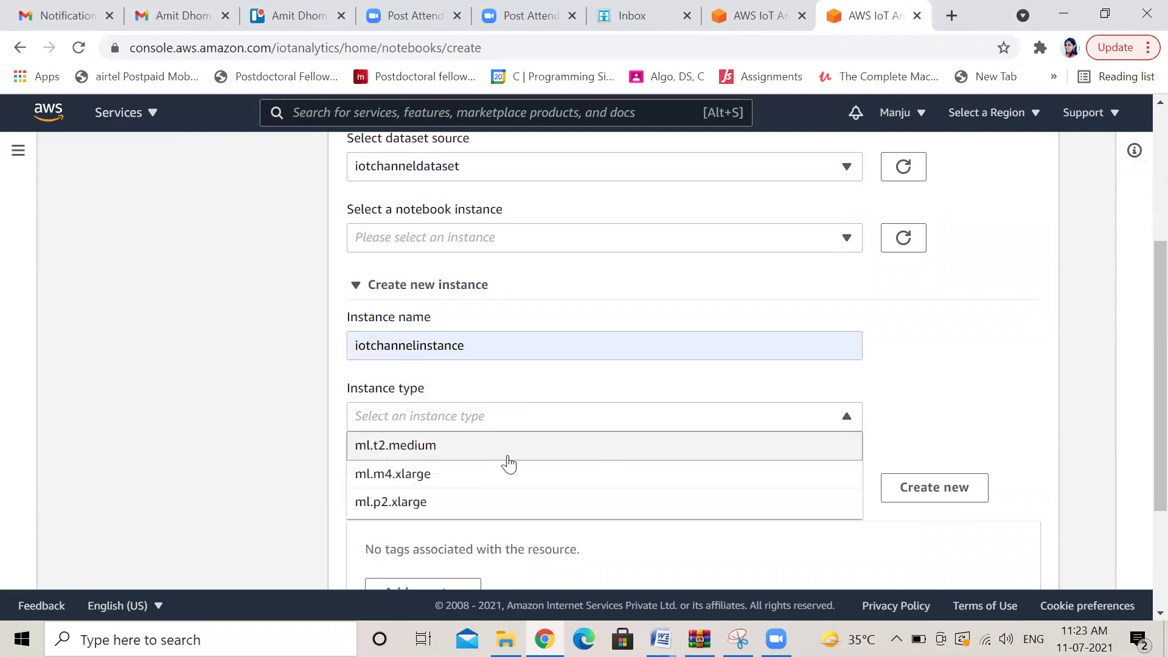
click(498, 475)
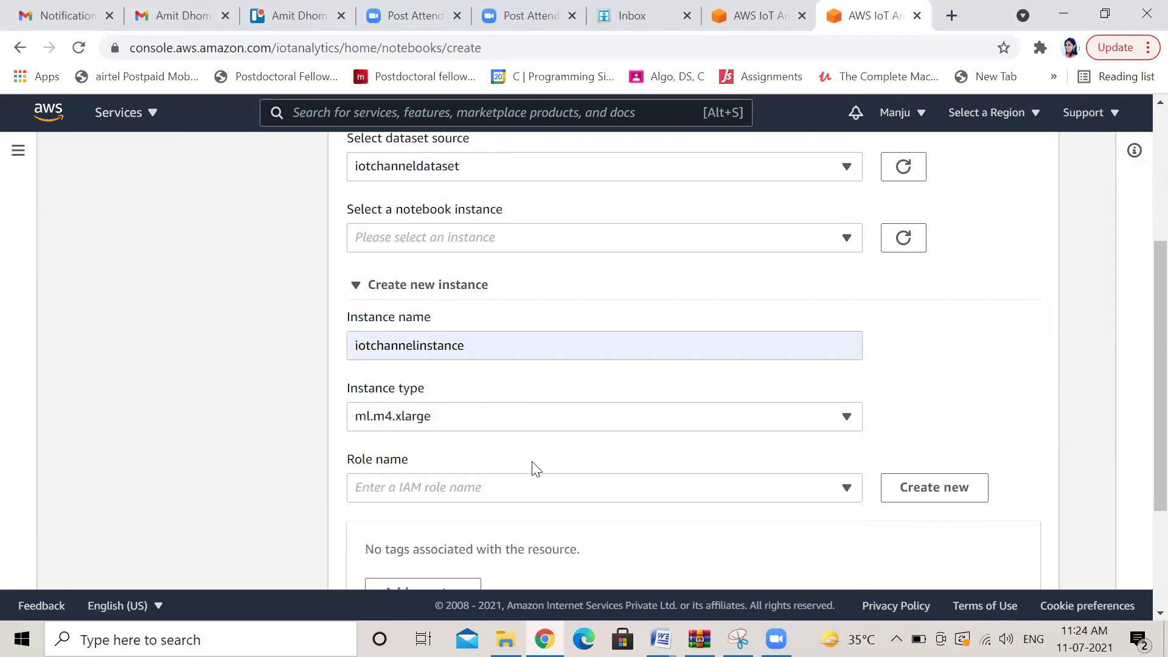
click(847, 488)
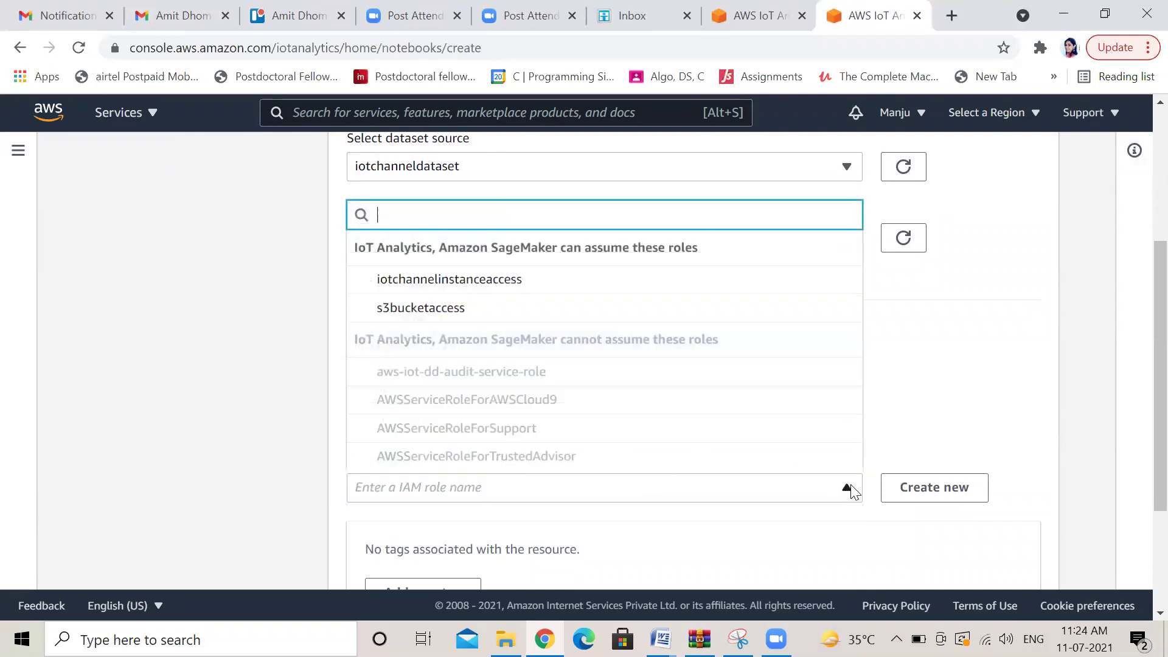
click(543, 290)
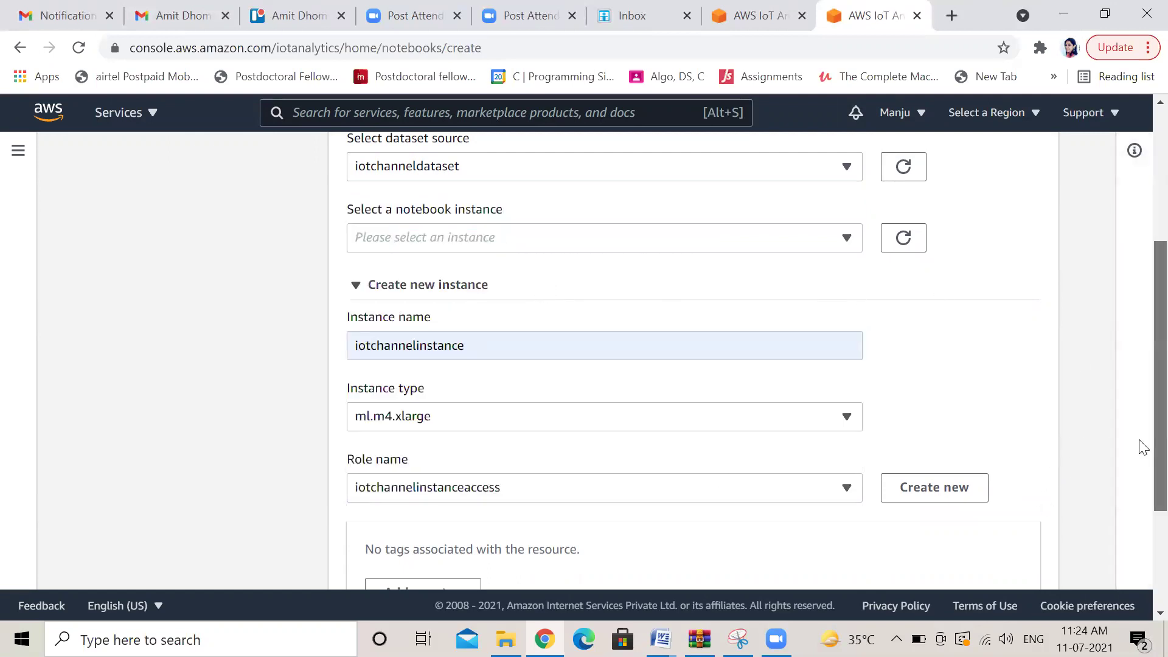
scroll(1142, 447, down, 3)
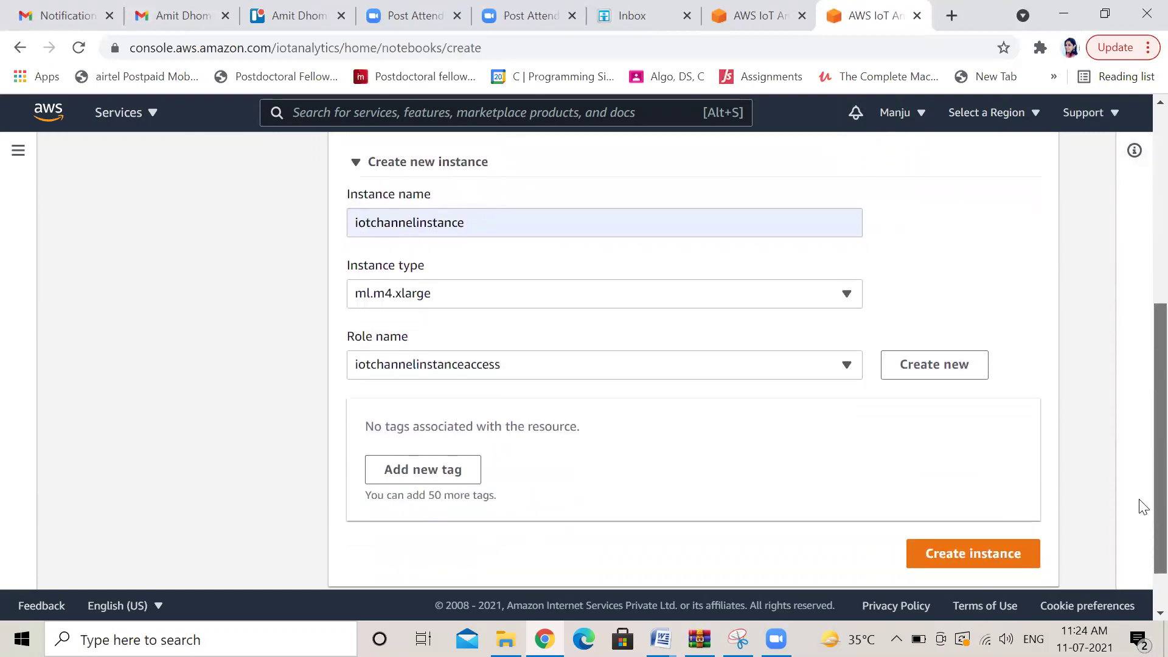
Create the iotchannelinstance notebook instance and refresh the instance list
click(970, 546)
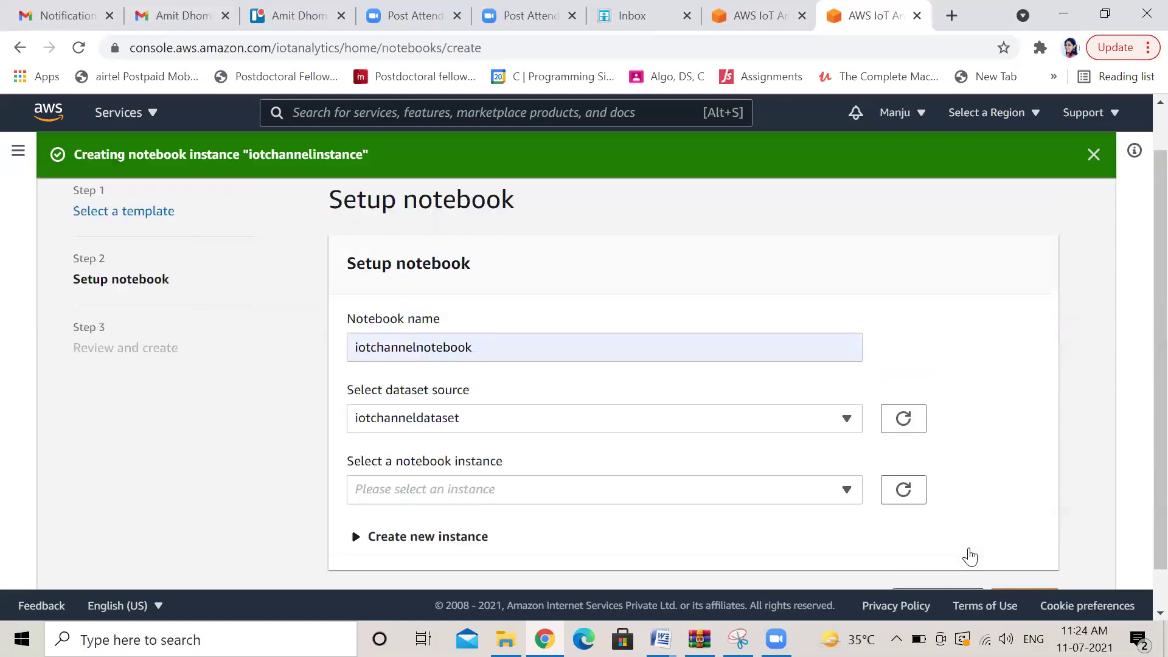
click(847, 489)
click(846, 490)
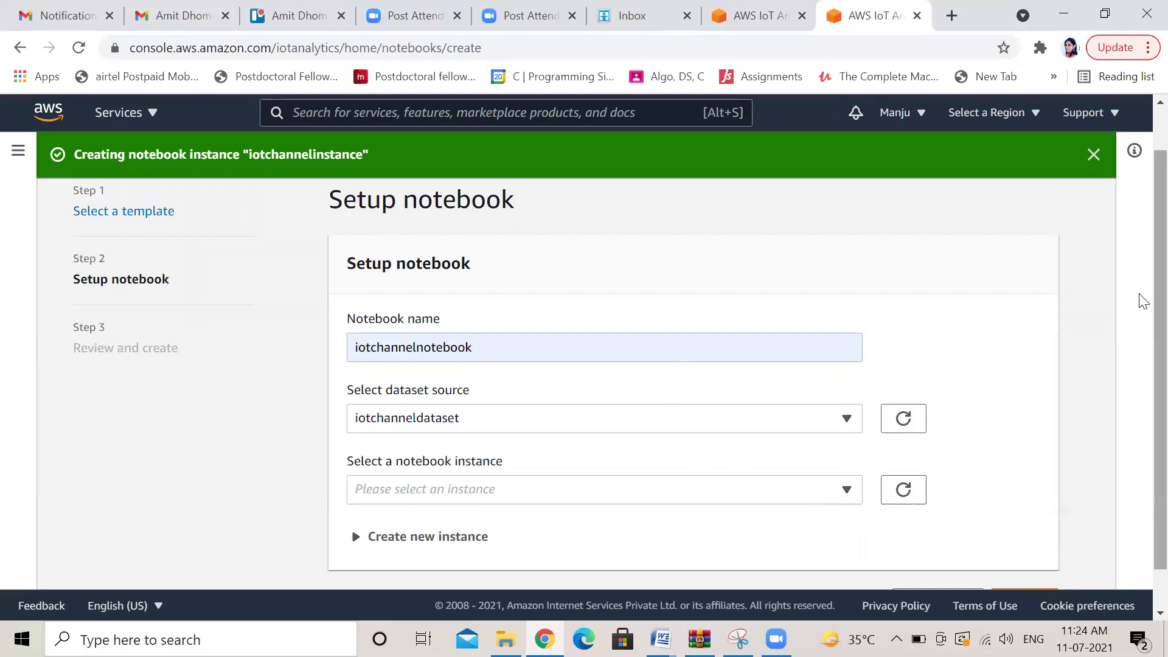
scroll(1142, 424, down, 1)
click(903, 444)
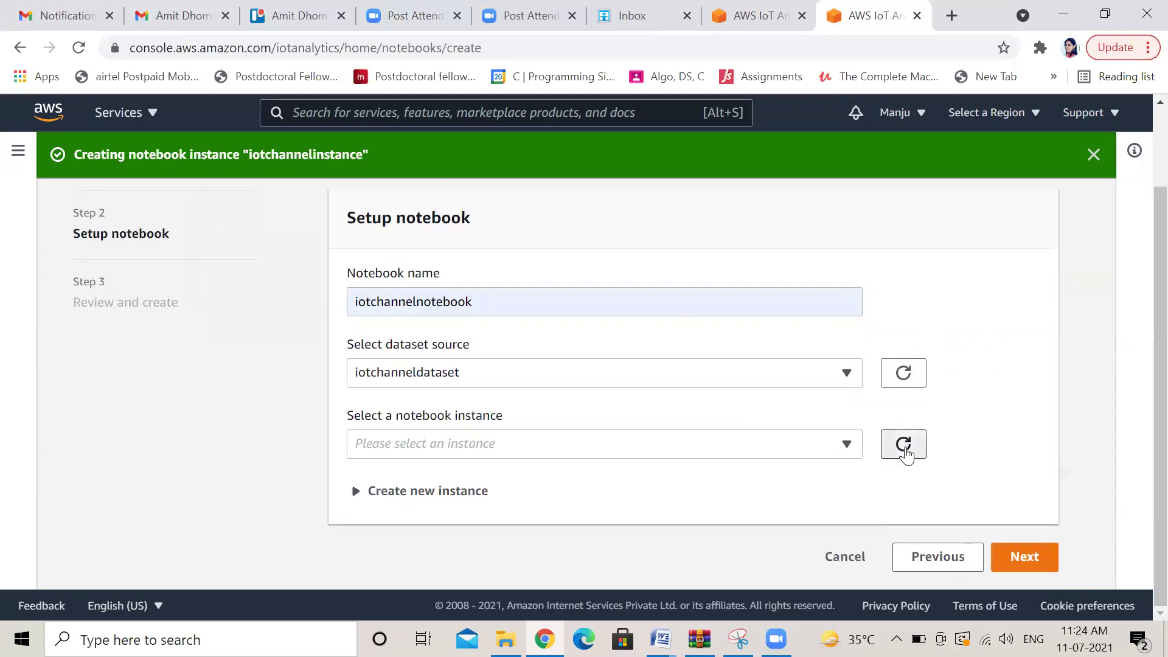
Confirm iotchannelinstance is listed as Pending and cannot yet be selected
click(848, 450)
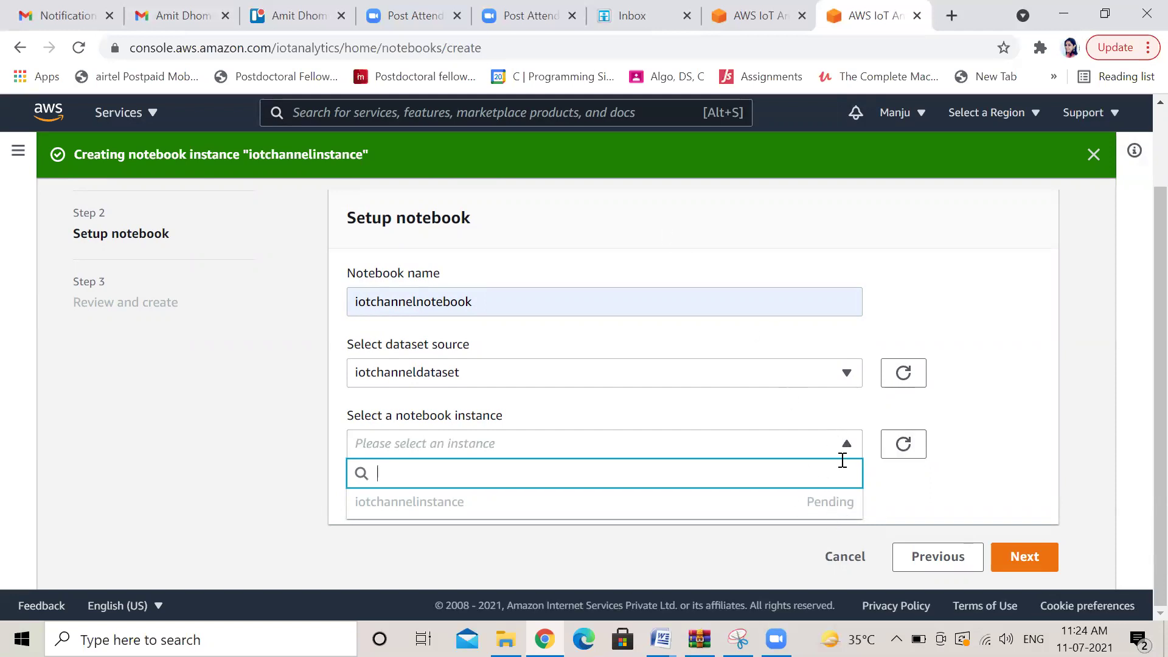
click(983, 454)
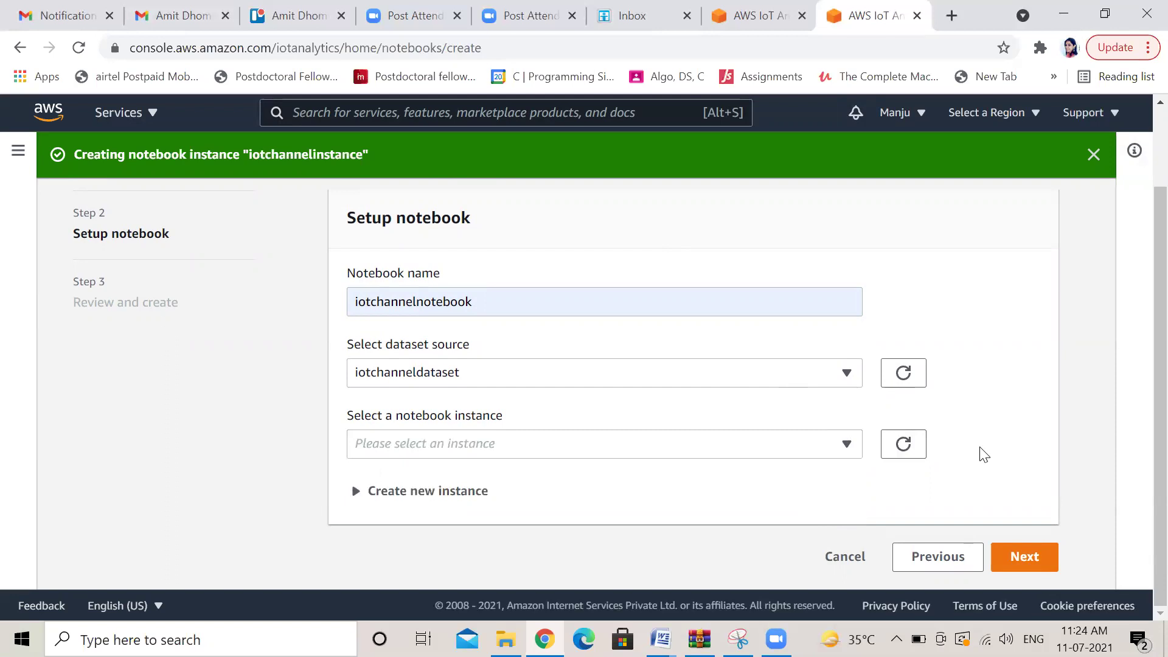
click(1029, 559)
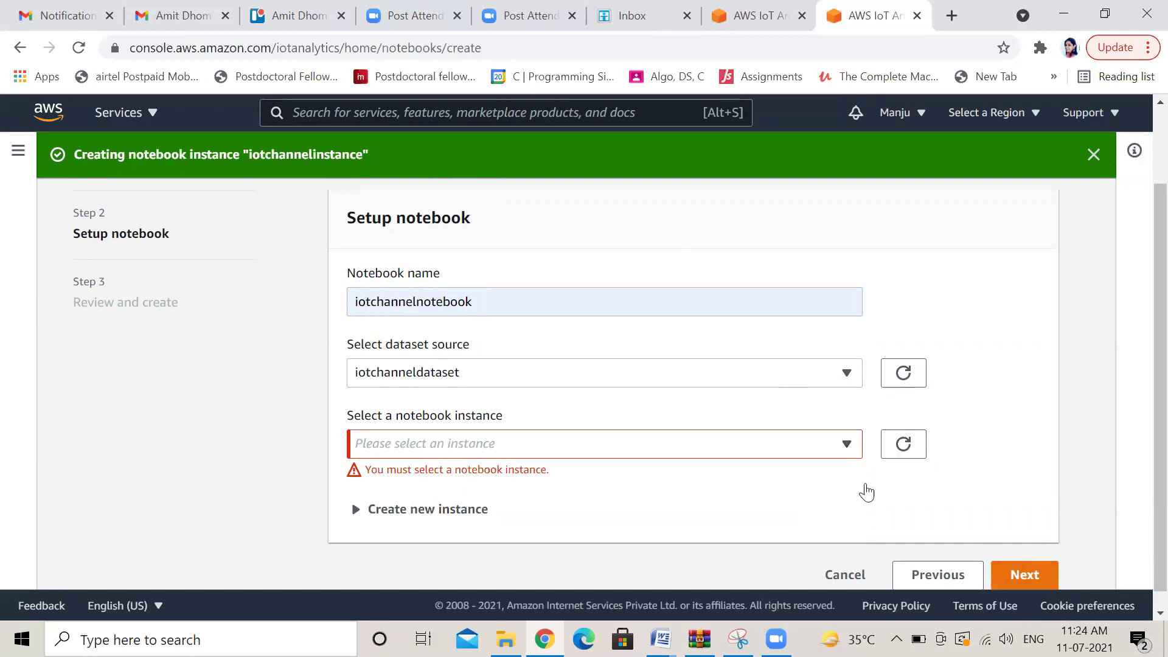
click(847, 445)
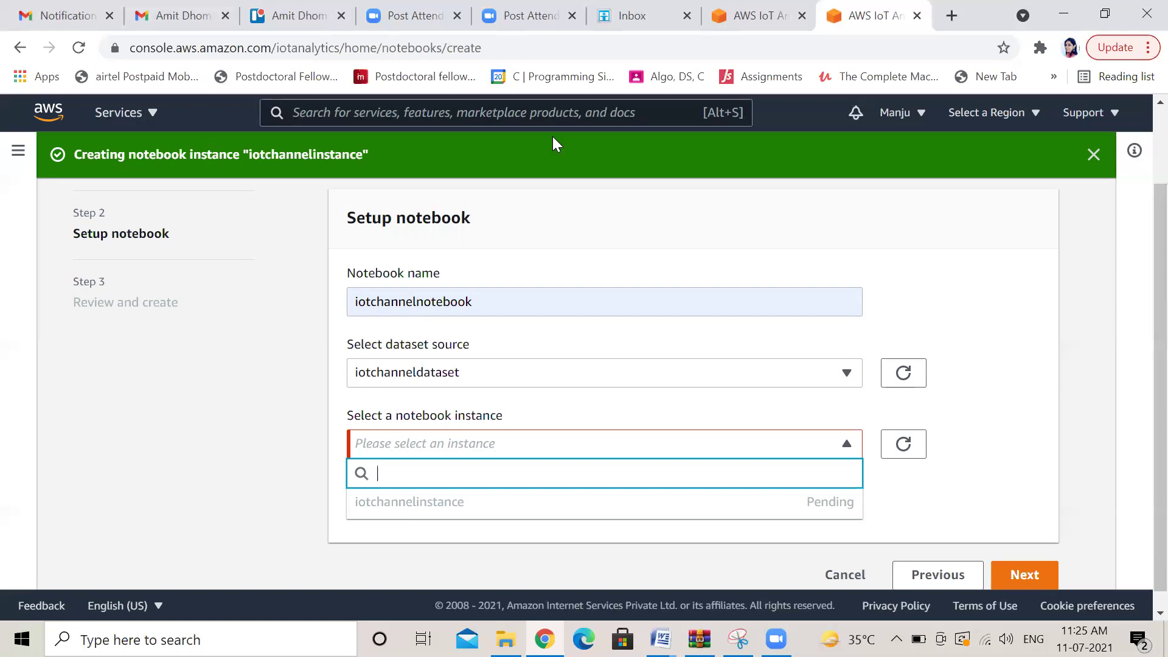
Recheck the notebook instance list while iotchannelinstance is still pending, then open a new browser tab
click(903, 453)
click(849, 449)
click(959, 506)
click(959, 506)
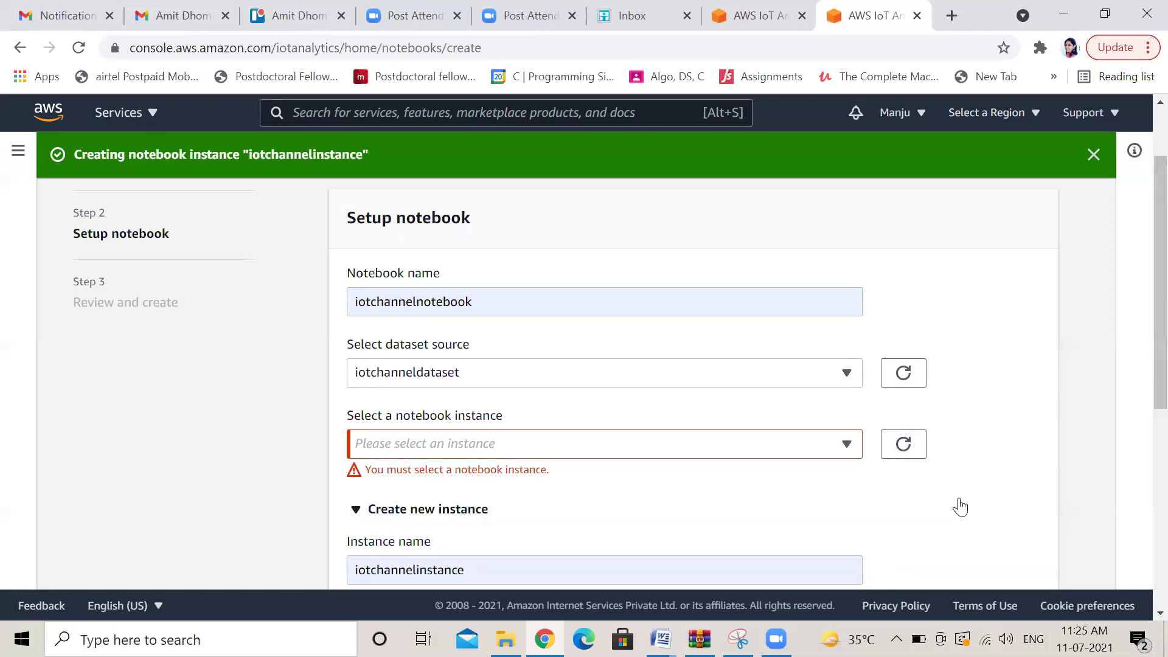
click(848, 450)
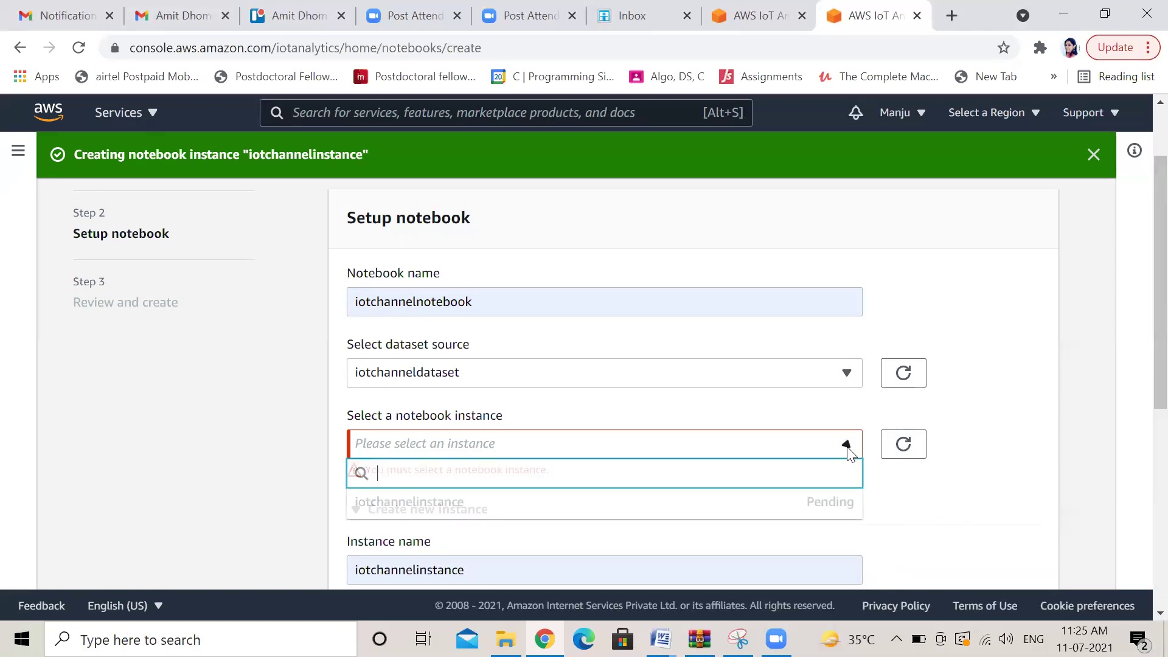
click(946, 489)
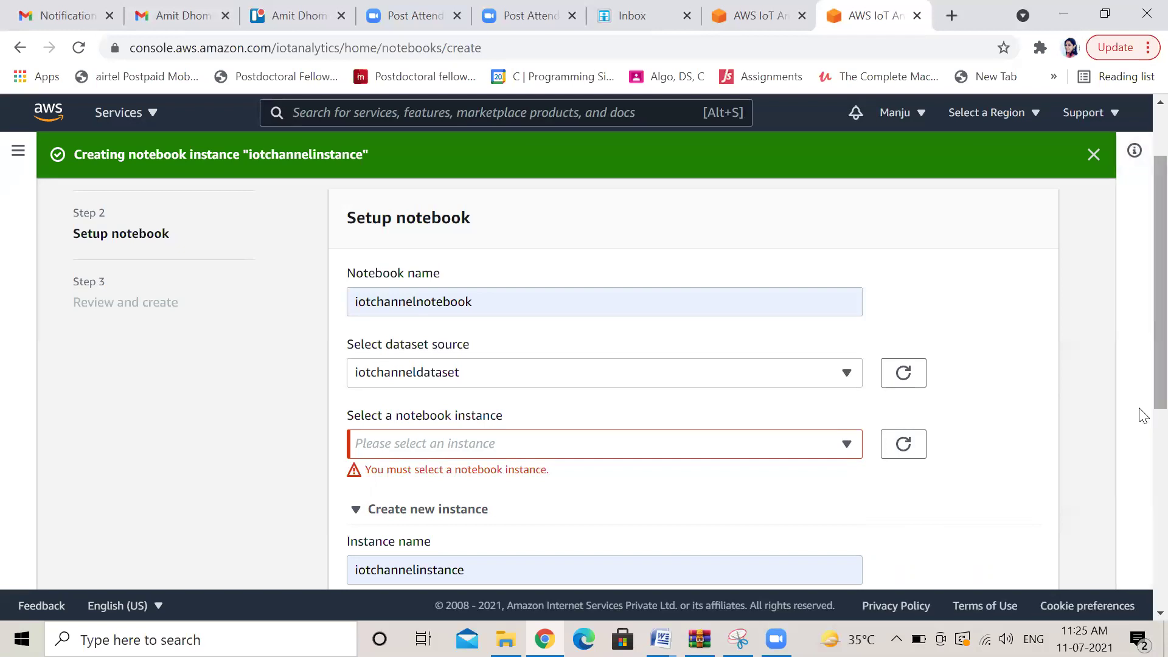
scroll(1139, 371, up, 2)
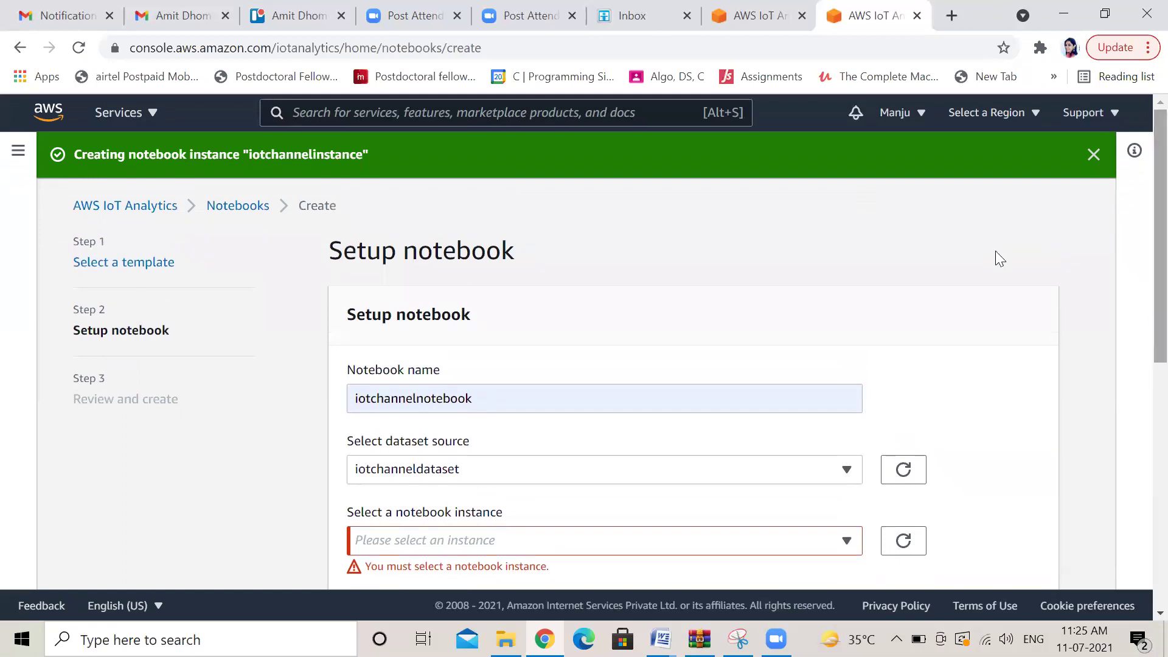
click(952, 16)
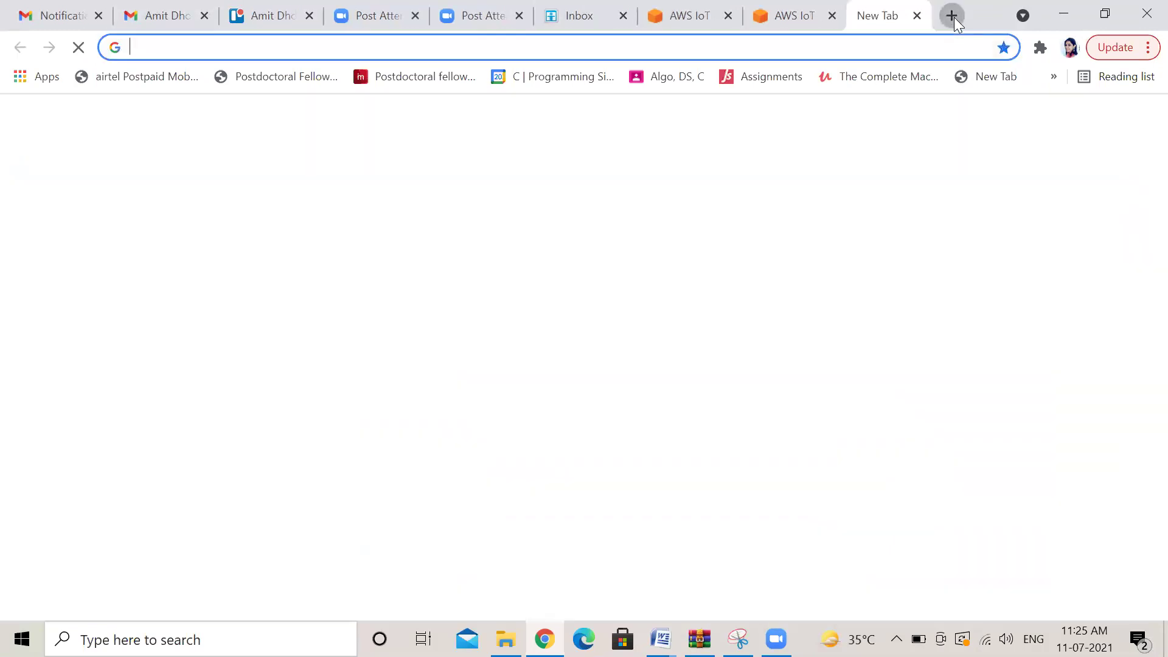
Search Google for 'aws glue' and open the 'AWS Glue - Managed ETL Service' result
click(469, 49)
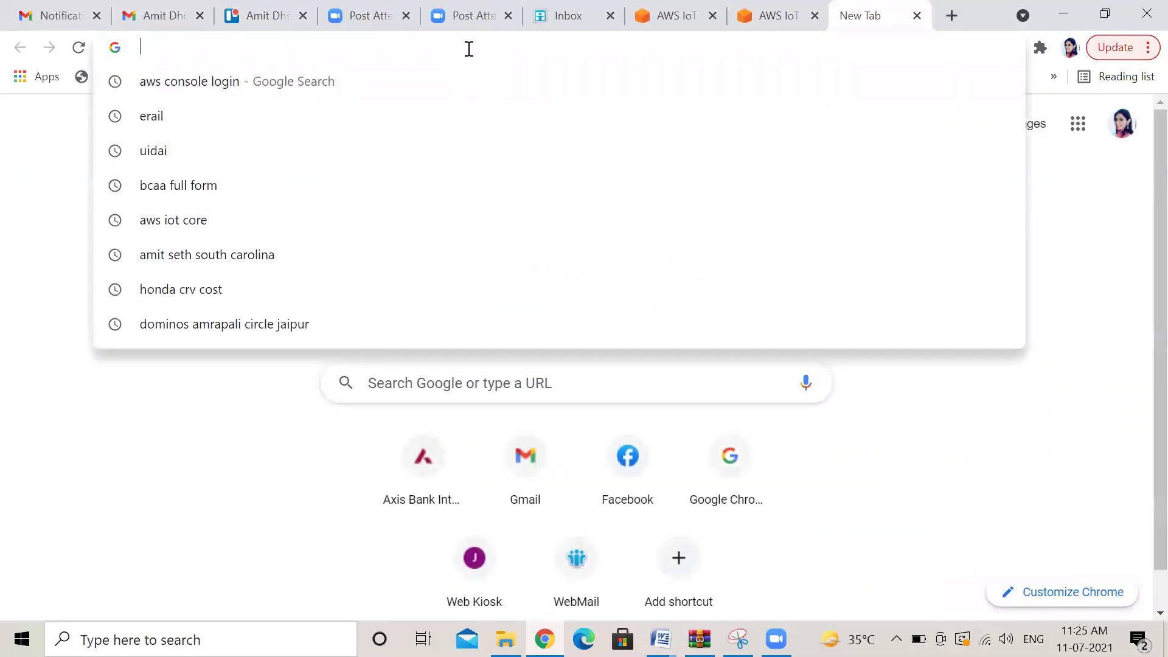
text(aws)
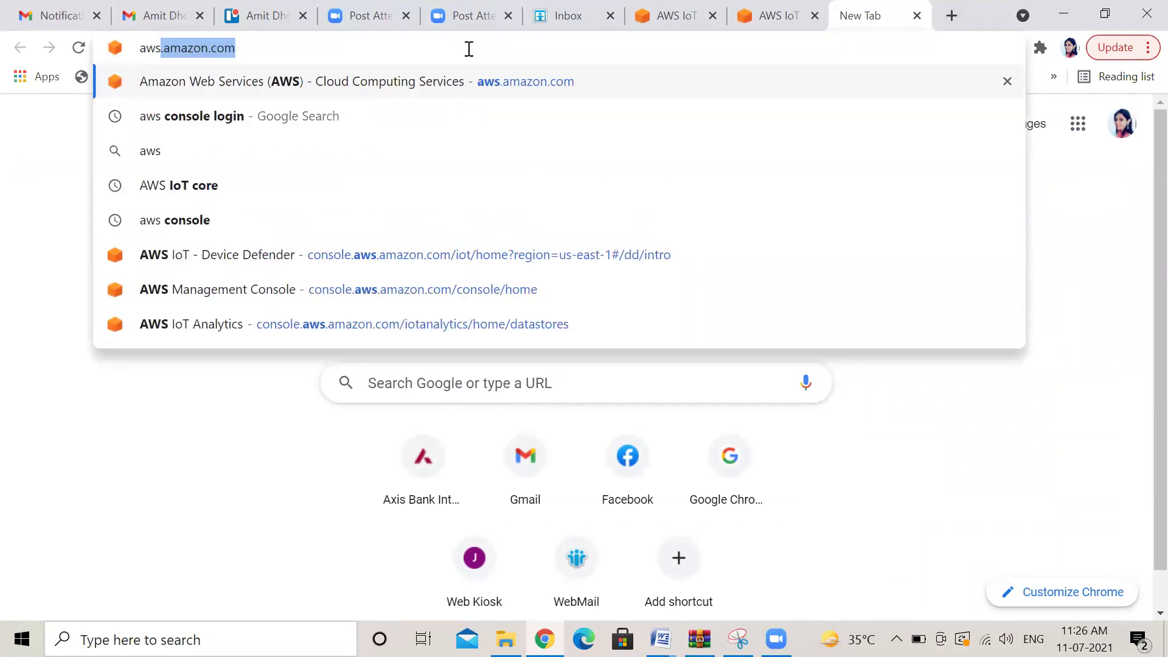
text(glu)
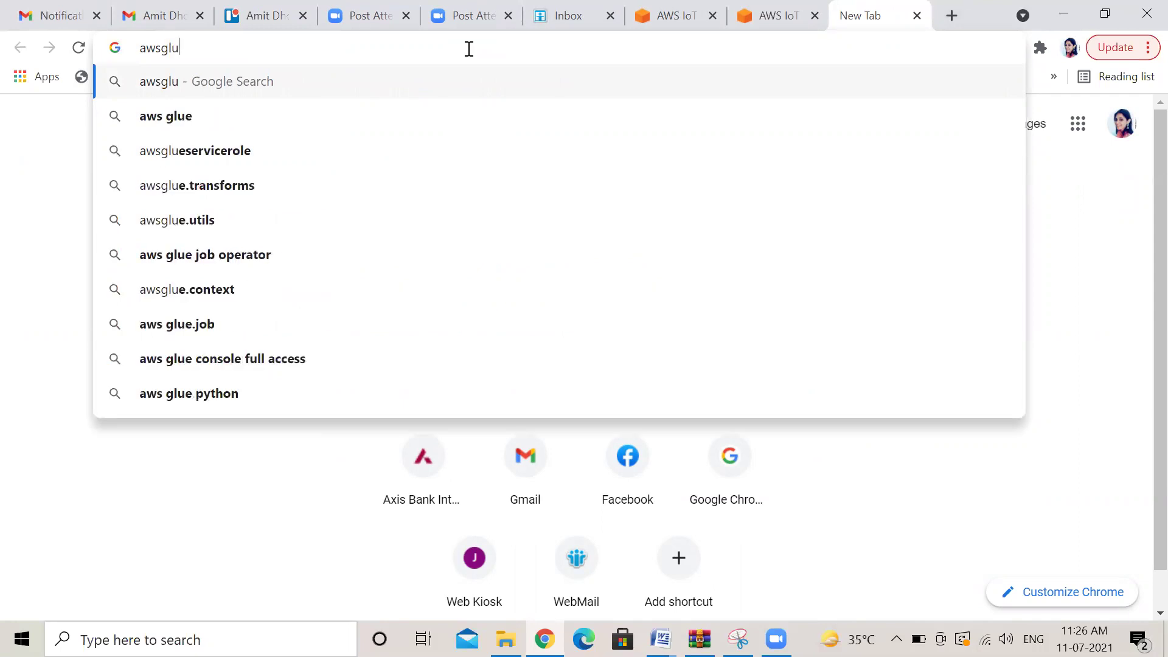
click(195, 118)
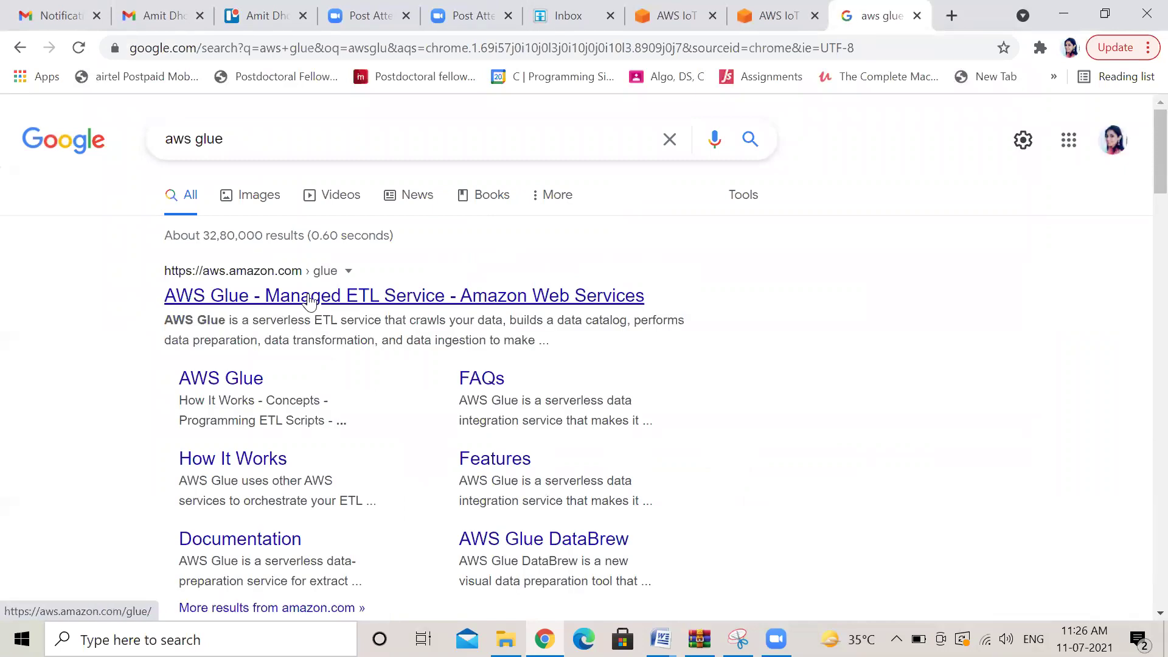
click(309, 300)
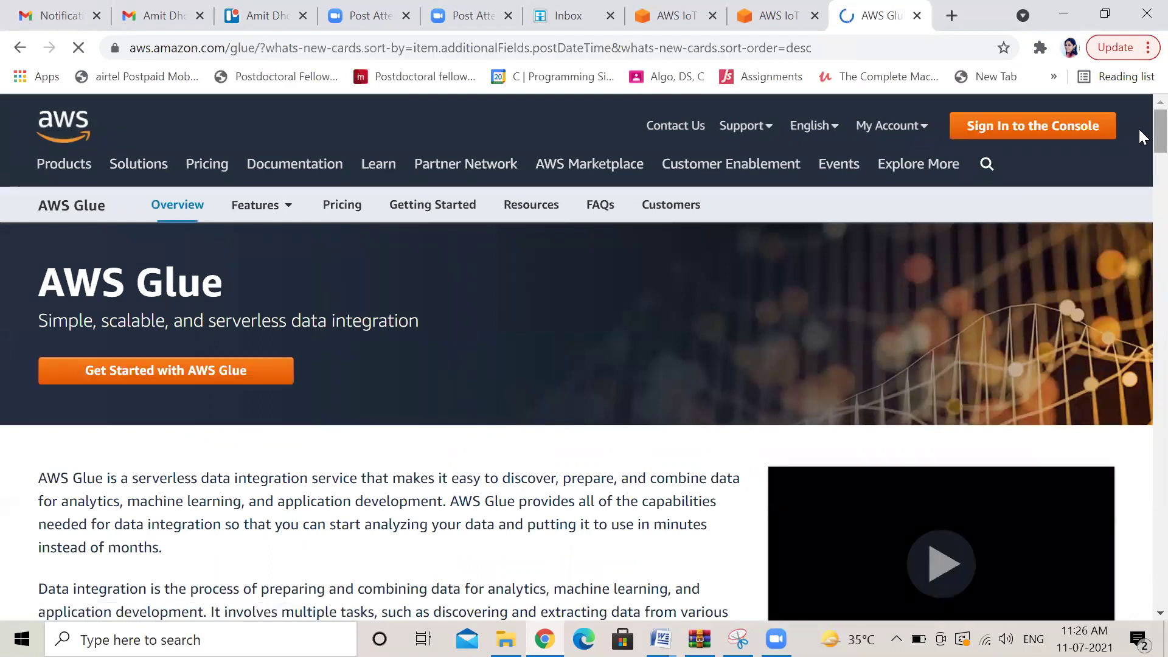
Go from the AWS Glue product page to the Glue console via Get Started
scroll(1138, 137, down, 4)
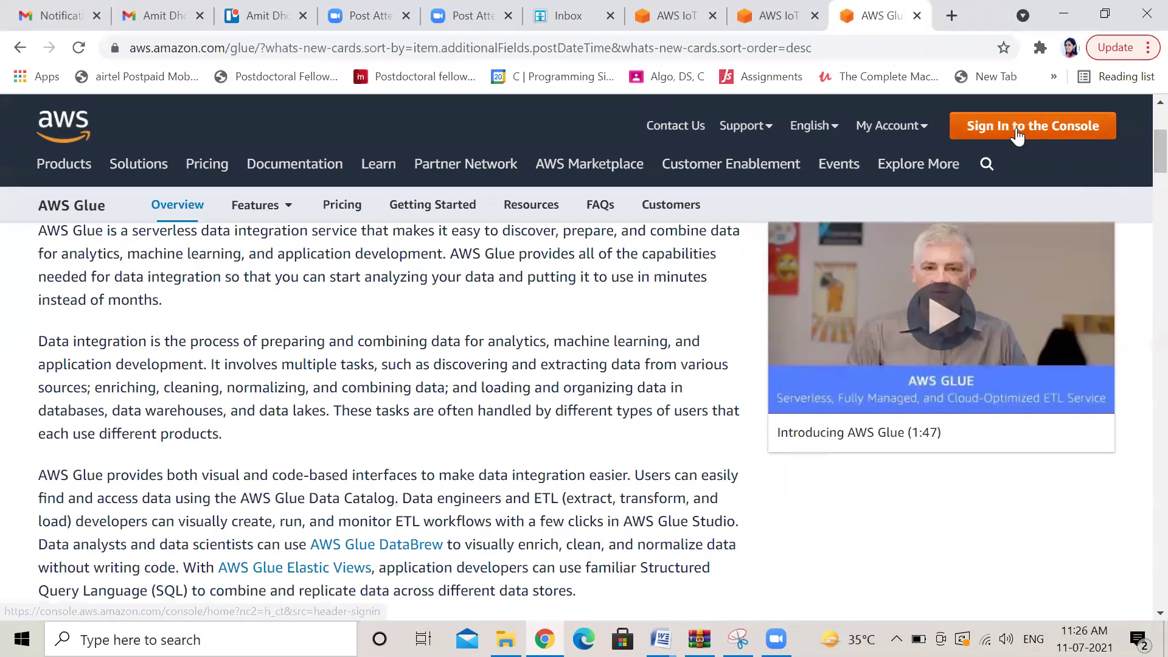
drag(1137, 158, 1138, 136)
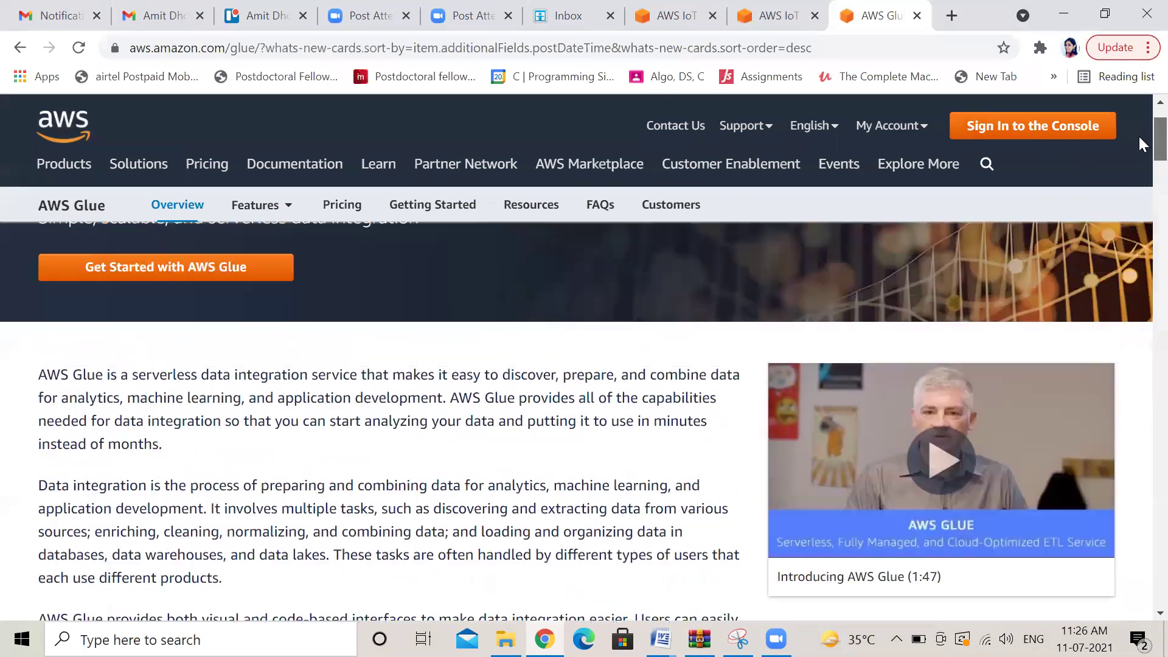
click(203, 370)
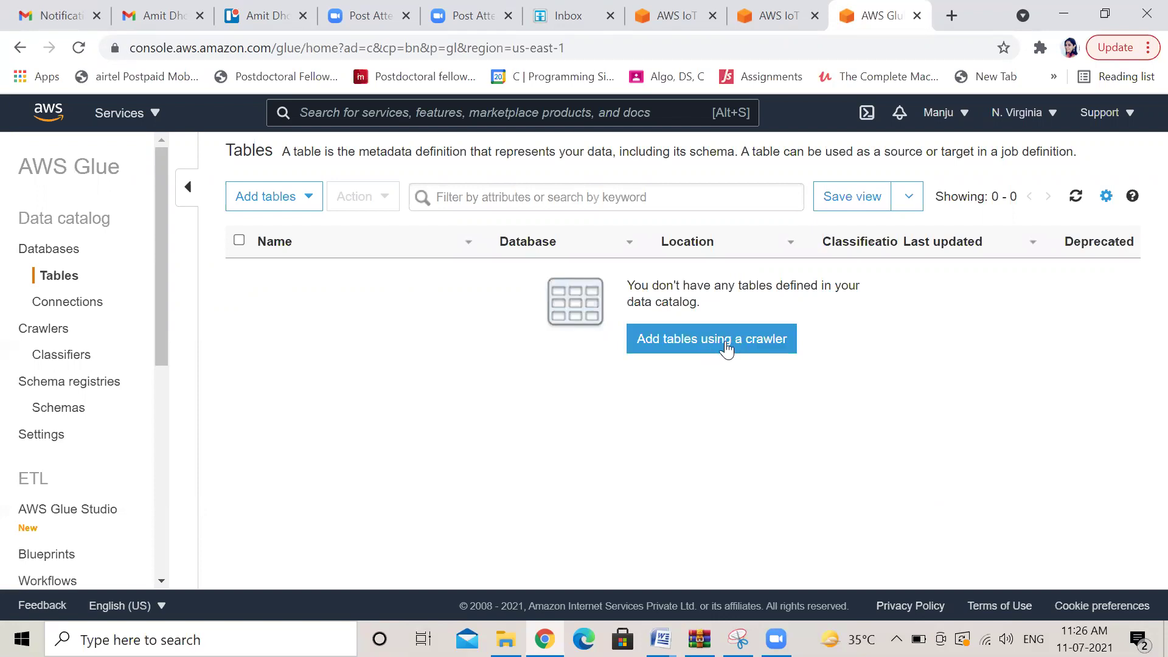
Start adding a table manually and name it iotgluetable
click(74, 281)
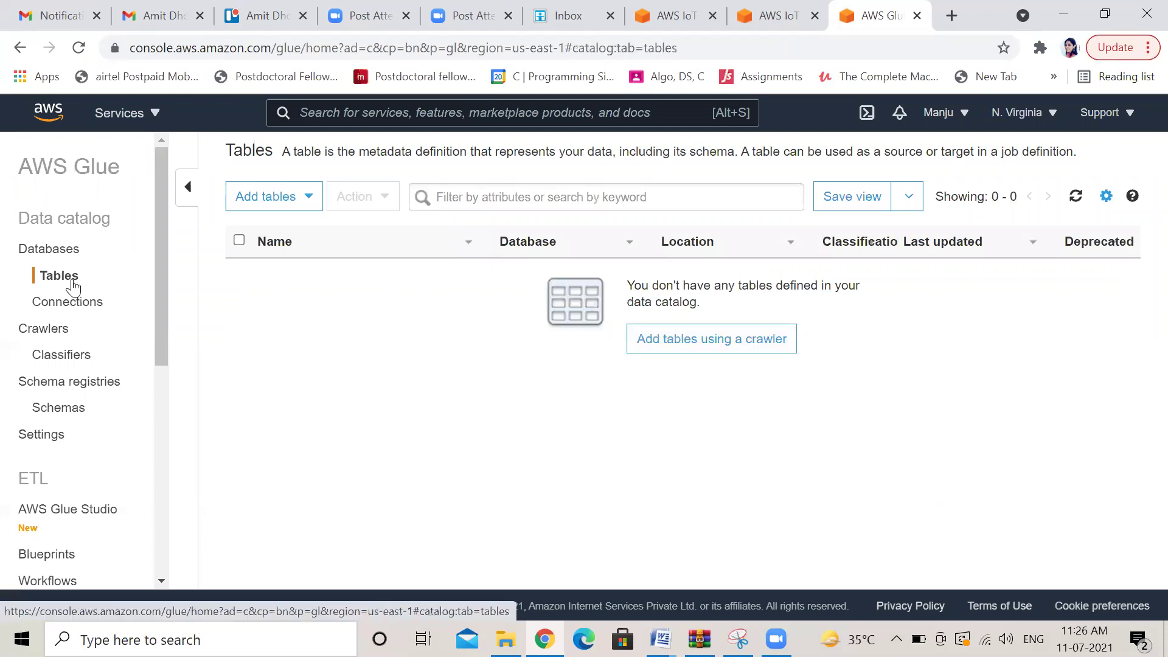
click(309, 200)
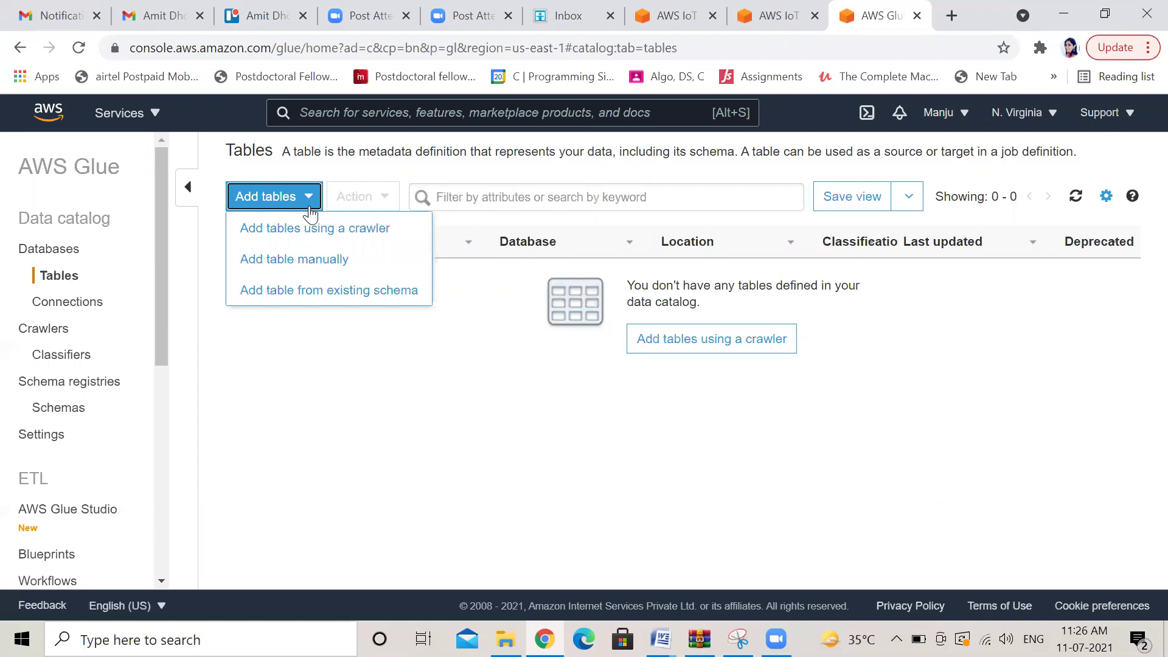
click(313, 263)
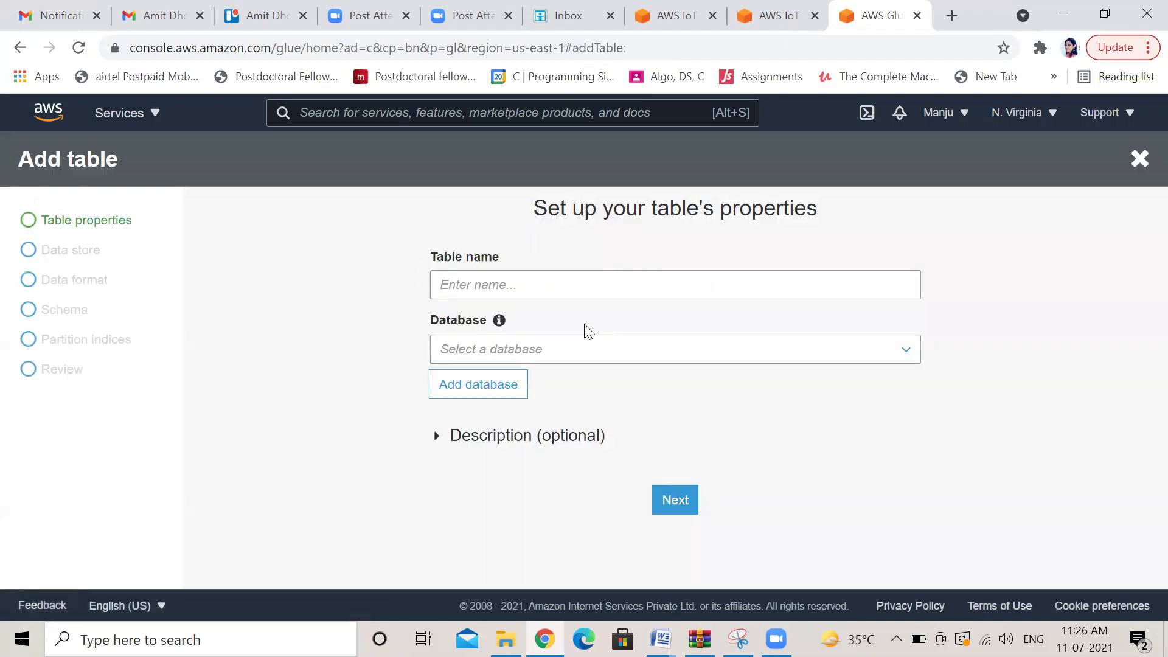
click(524, 287)
text(iotgluetable)
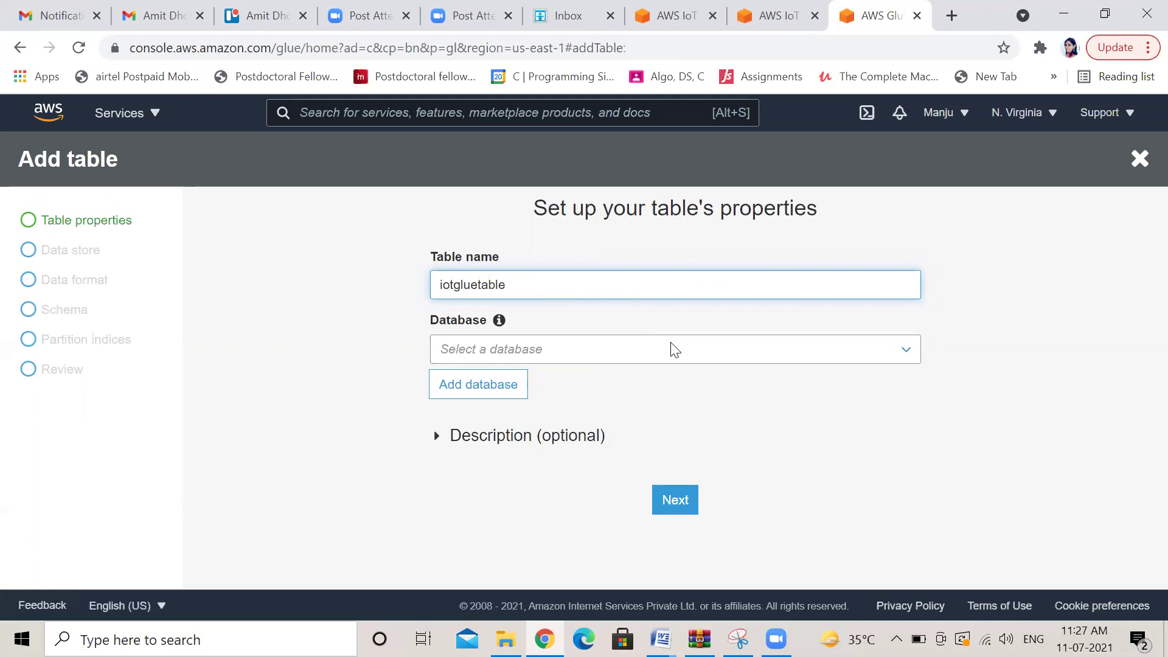
Create the database iotgluedatabase for the table and continue to the data store step
click(905, 356)
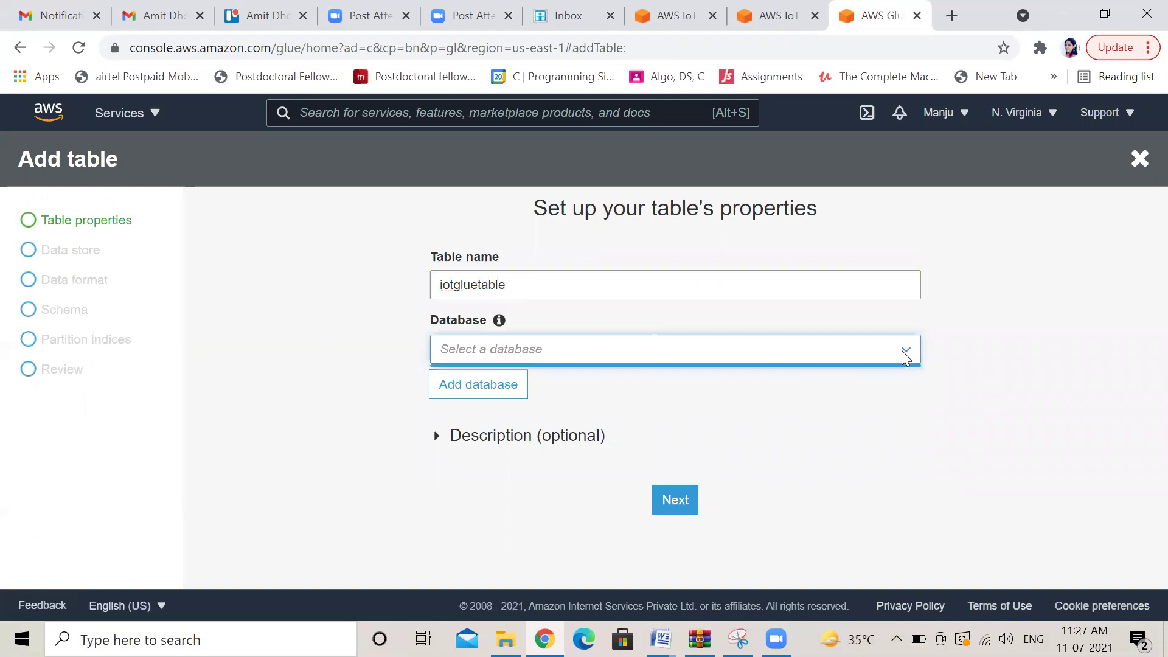
click(497, 386)
click(458, 211)
text(iotgluedatabase)
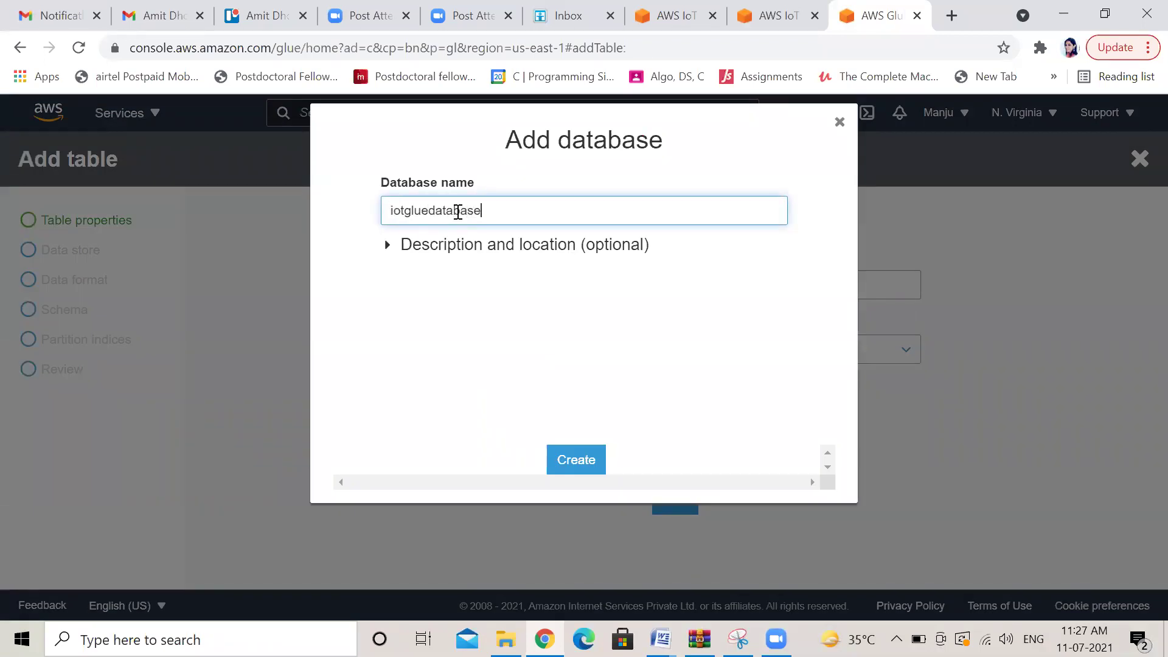
key(ctrl+a)
click(573, 467)
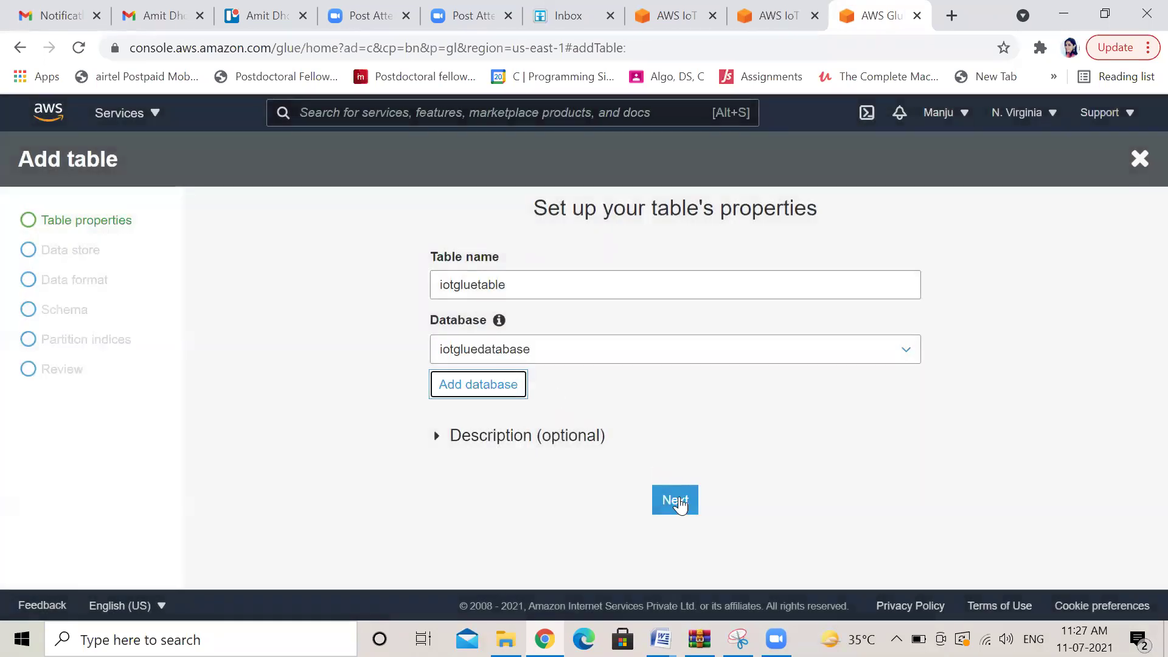
click(677, 501)
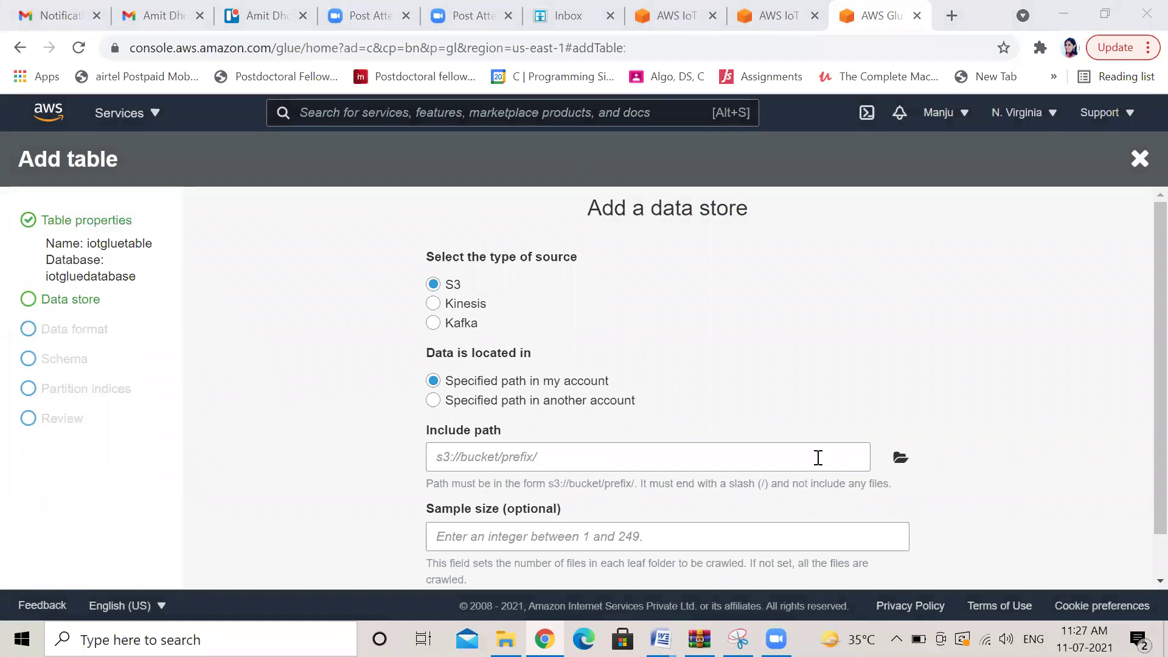
Look up the S3 bucket in a new browser tab, then return to the Glue form
click(952, 16)
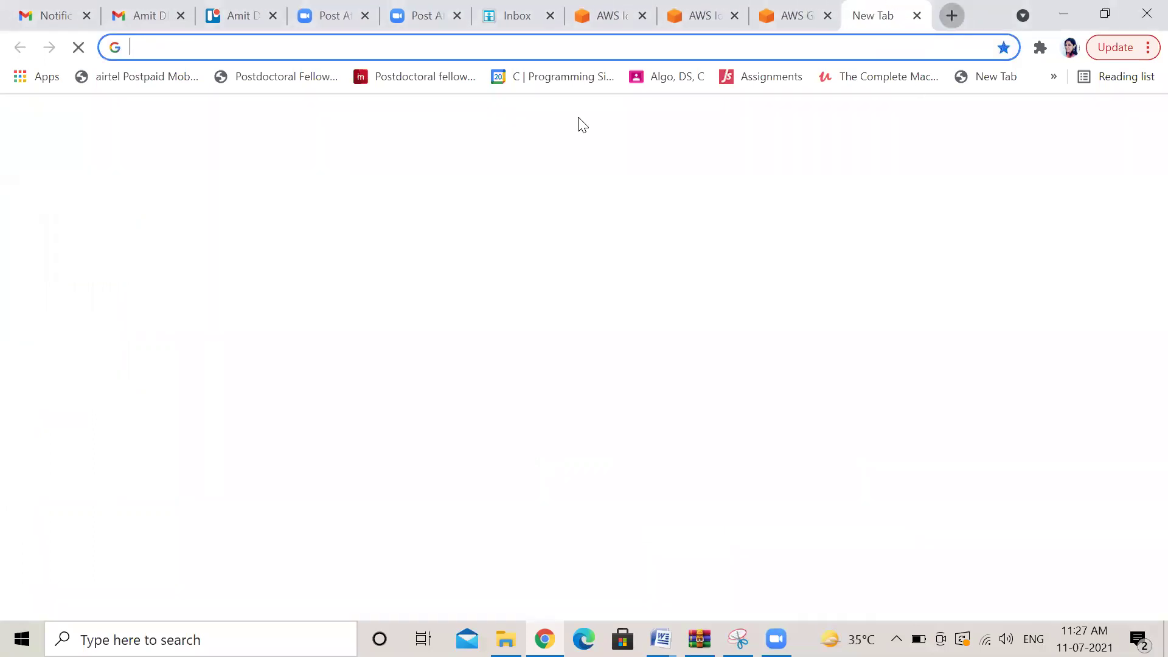
click(472, 51)
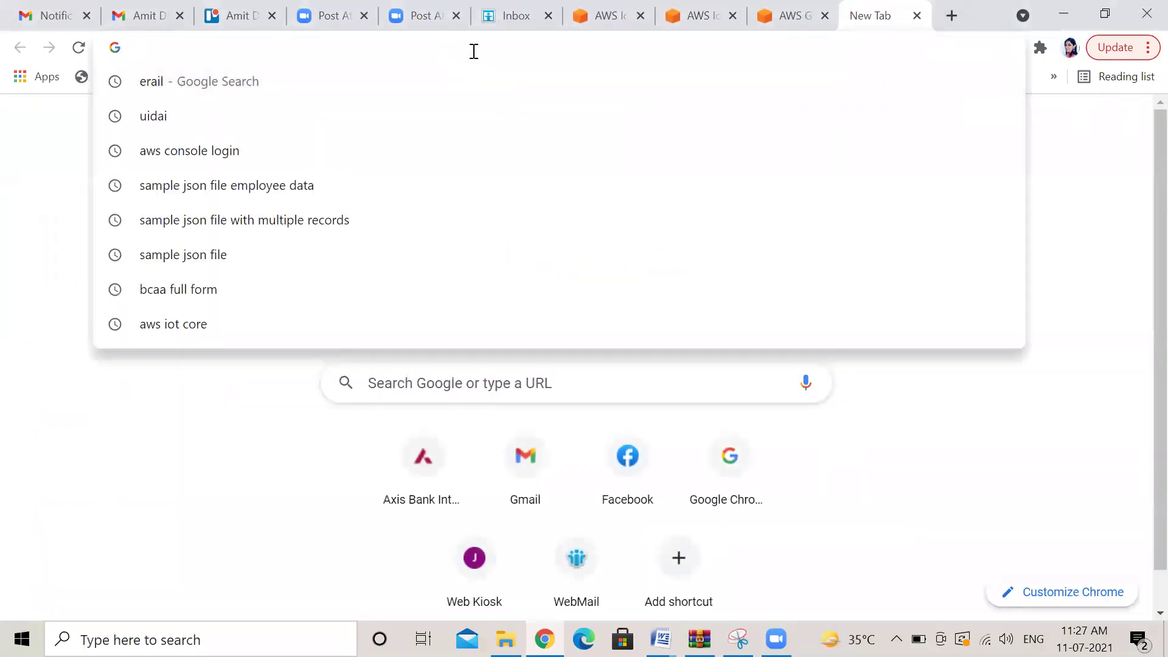
text(s3)
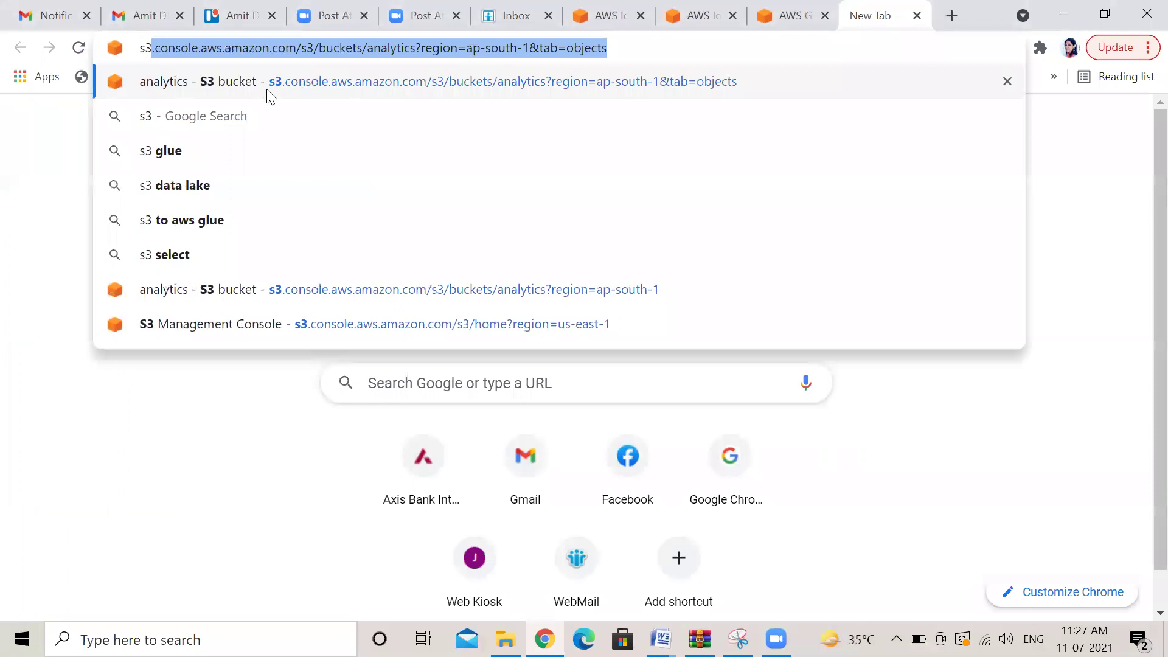
click(222, 91)
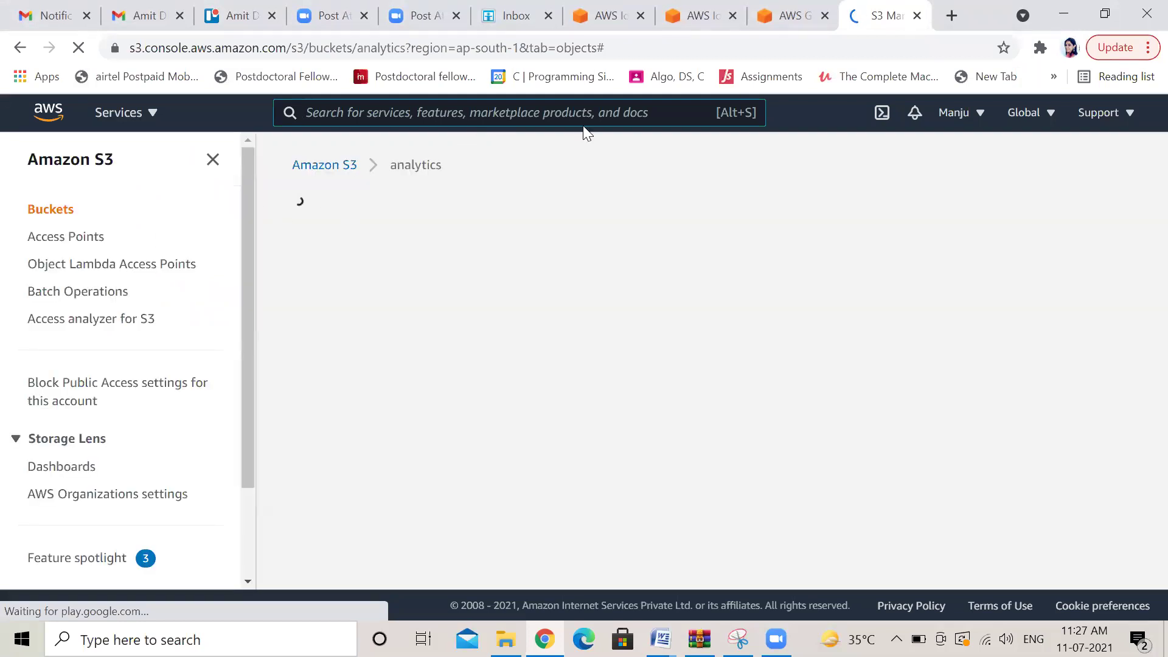
click(790, 28)
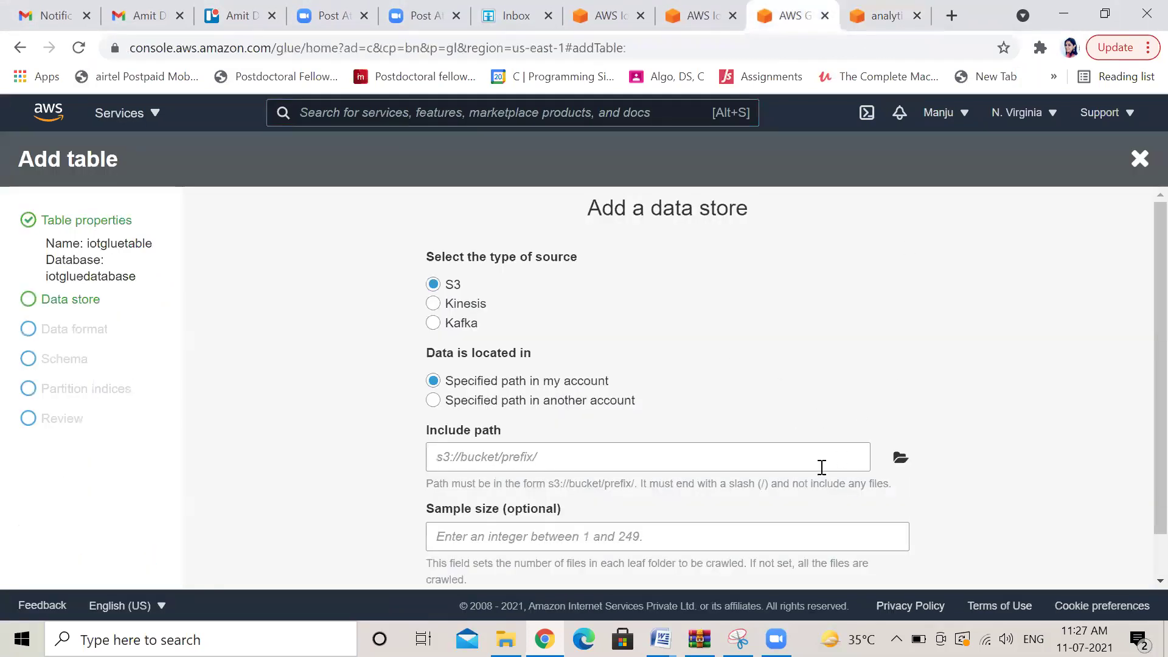
Set the S3 include path to s3://manjuiotdemo/s3bucket/ and continue to data format
click(903, 459)
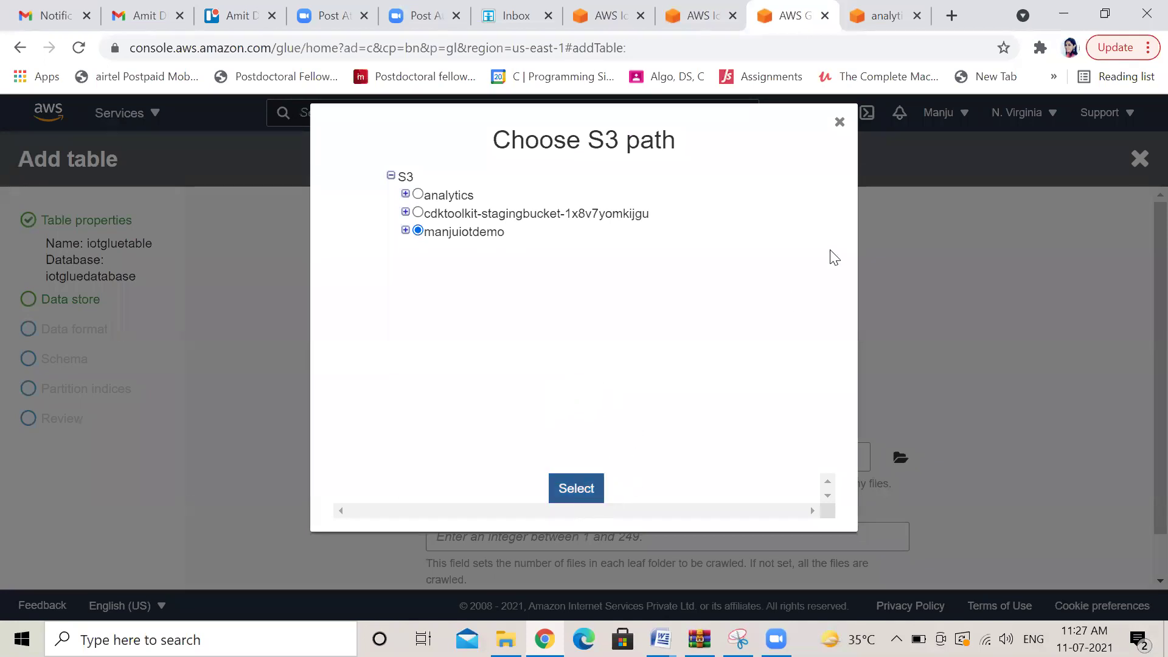
click(405, 230)
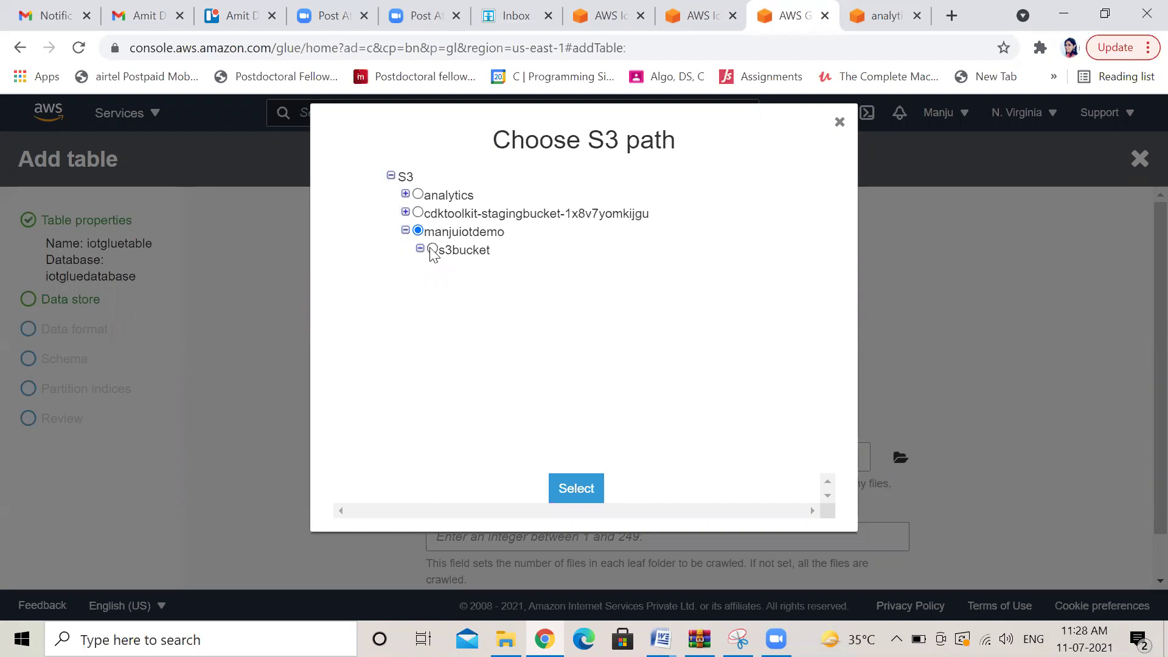
click(432, 248)
click(581, 489)
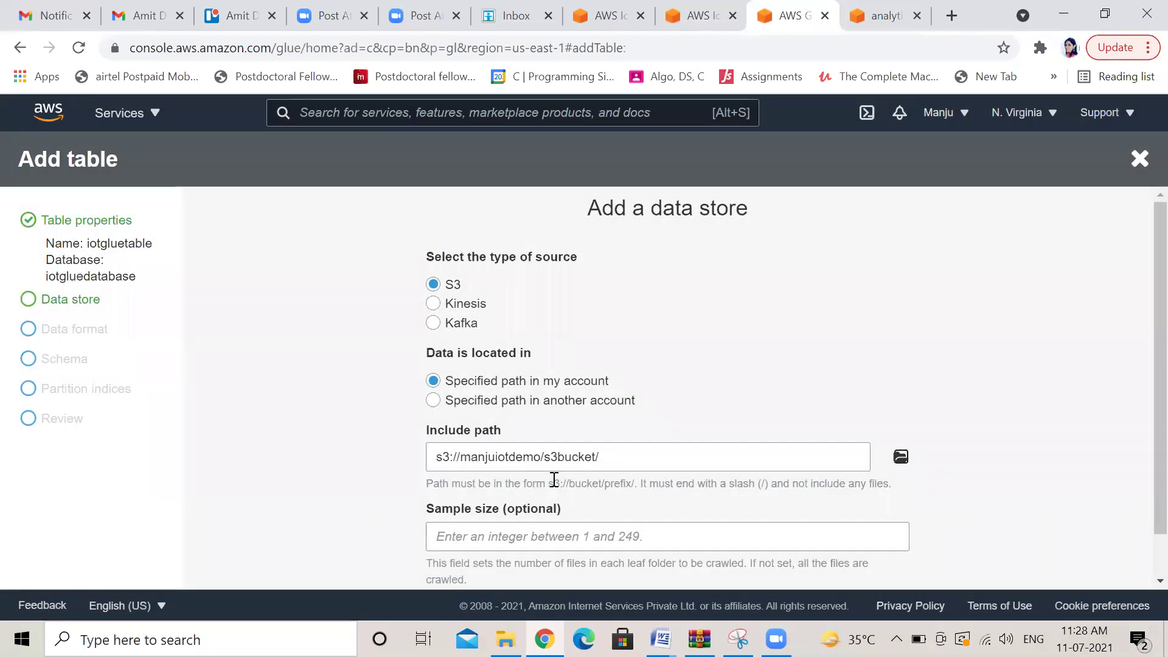
scroll(1138, 380, down, 1)
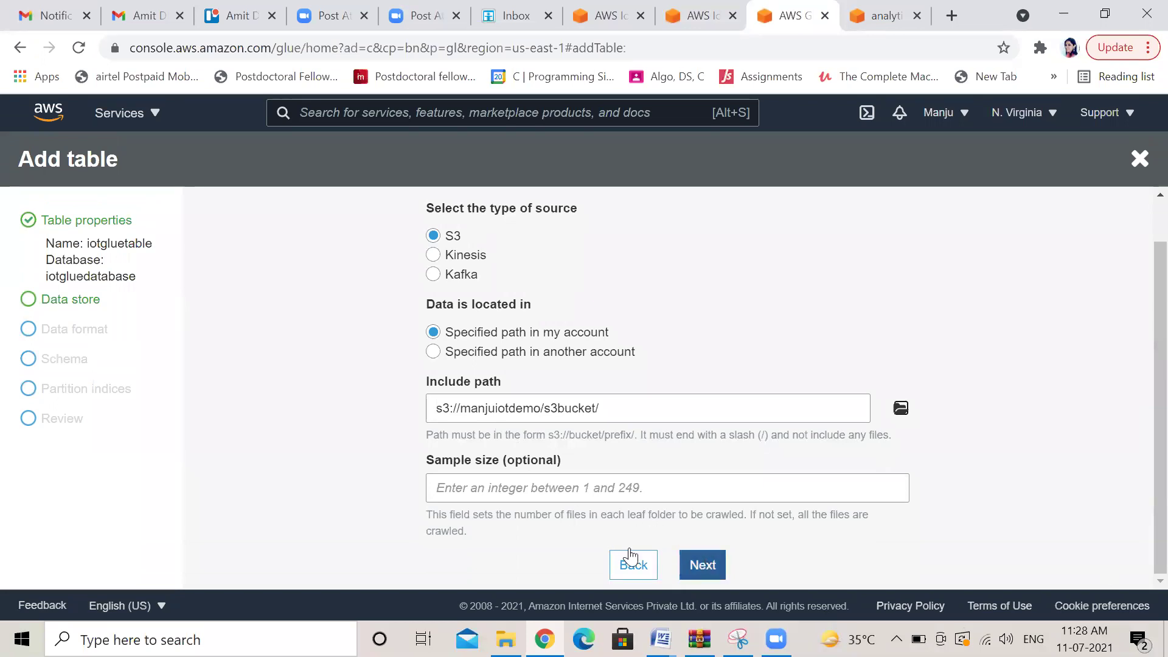
click(701, 565)
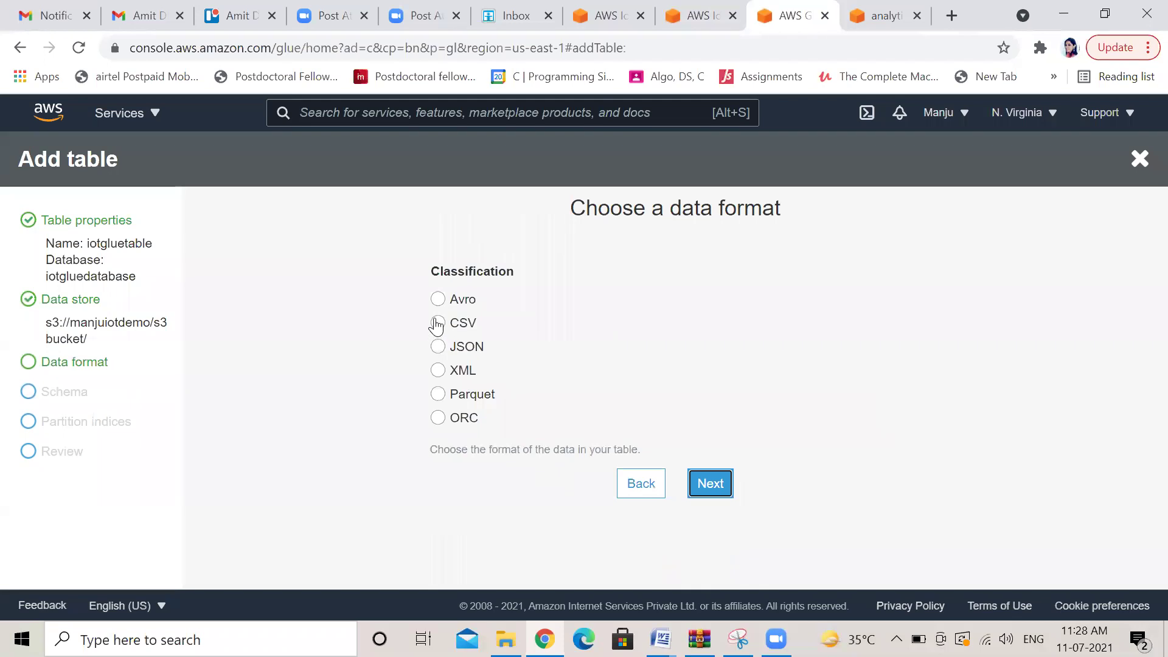
Set the table's classification to CSV with a Comma delimiter and continue
click(437, 323)
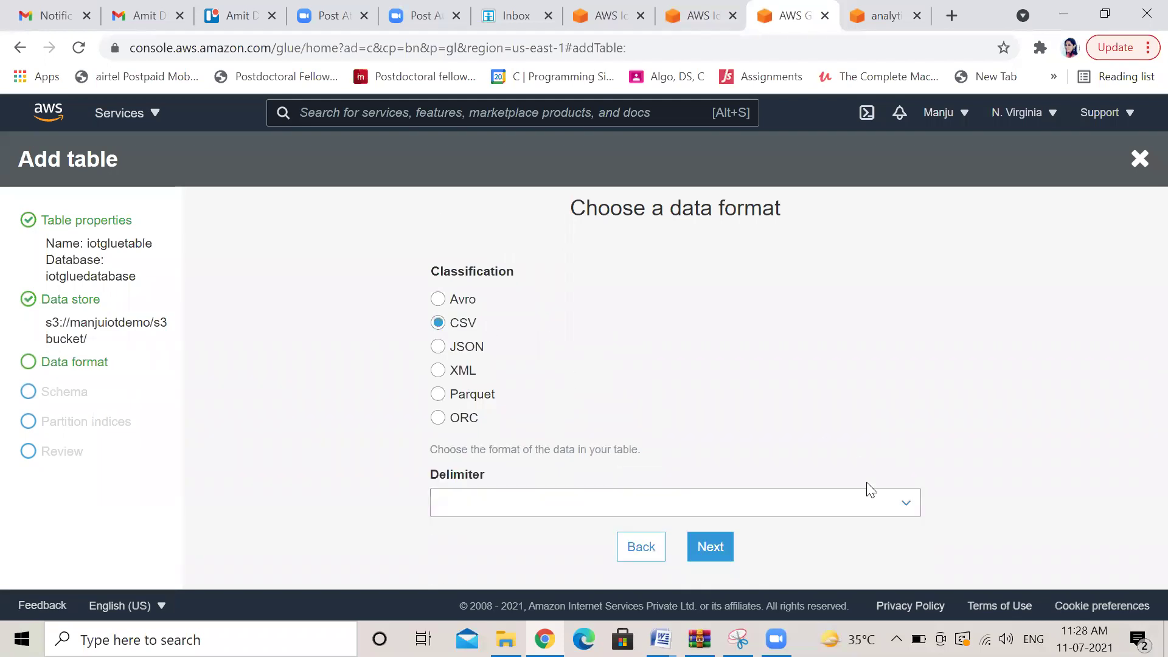
click(710, 546)
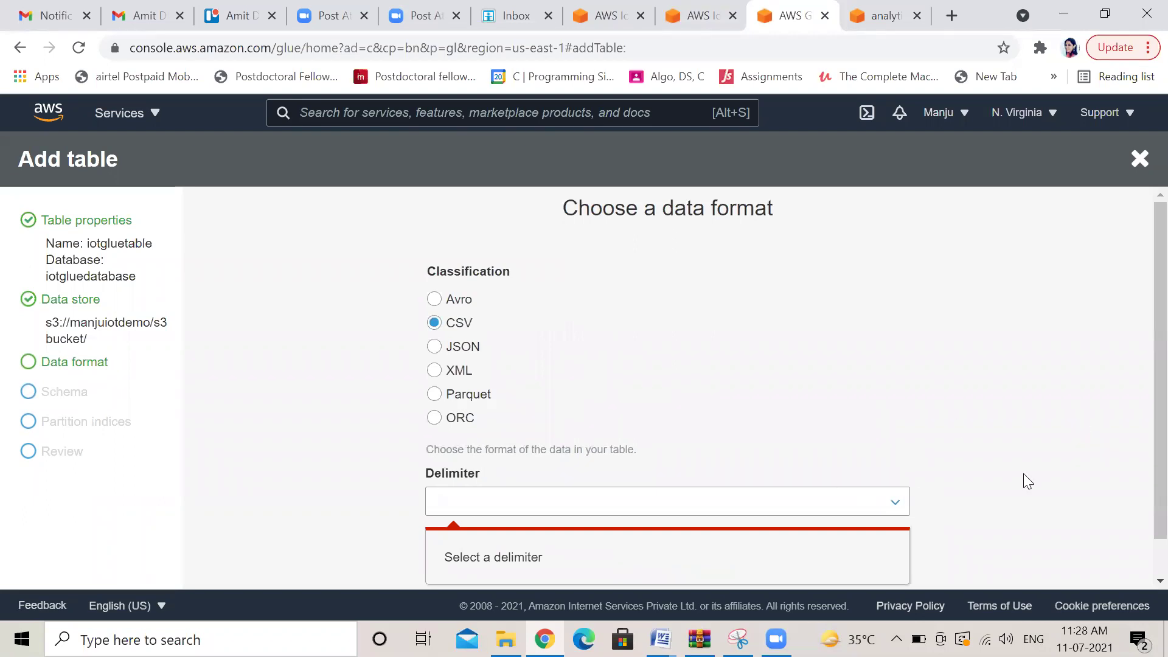
click(902, 503)
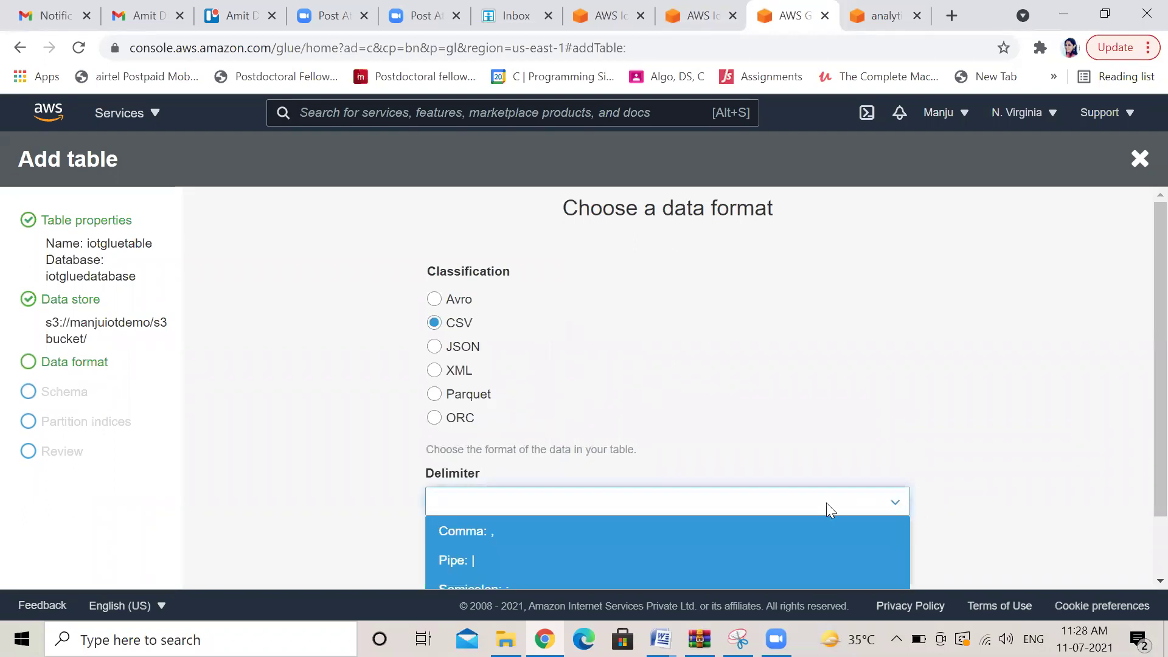
click(510, 530)
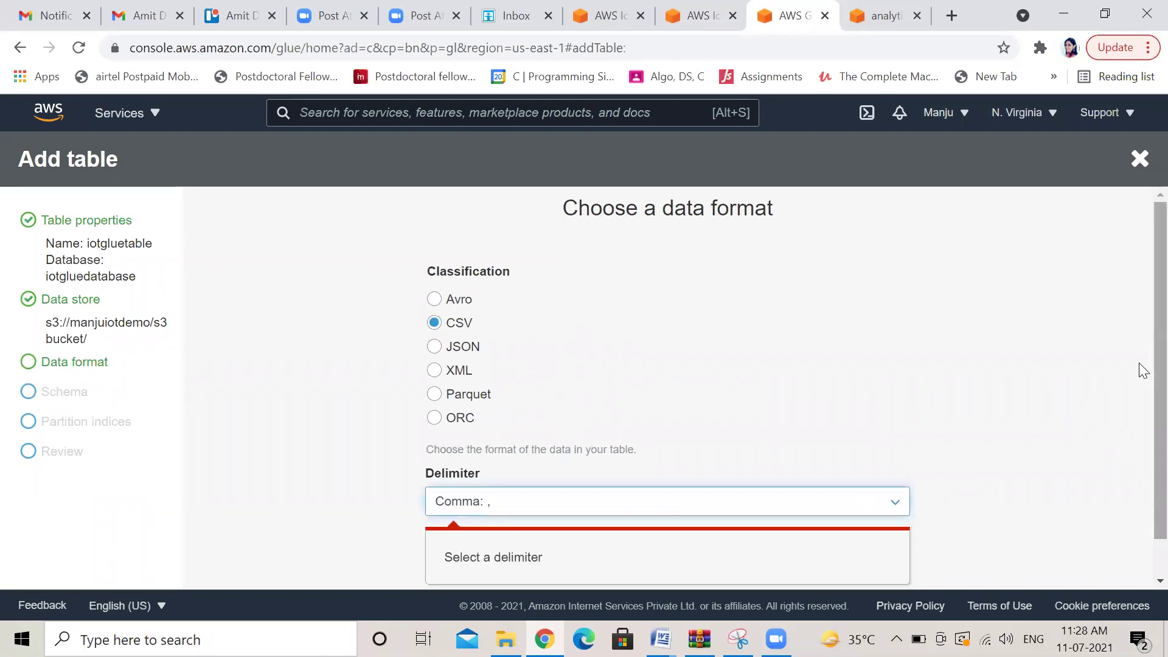
scroll(1139, 362, down, 1)
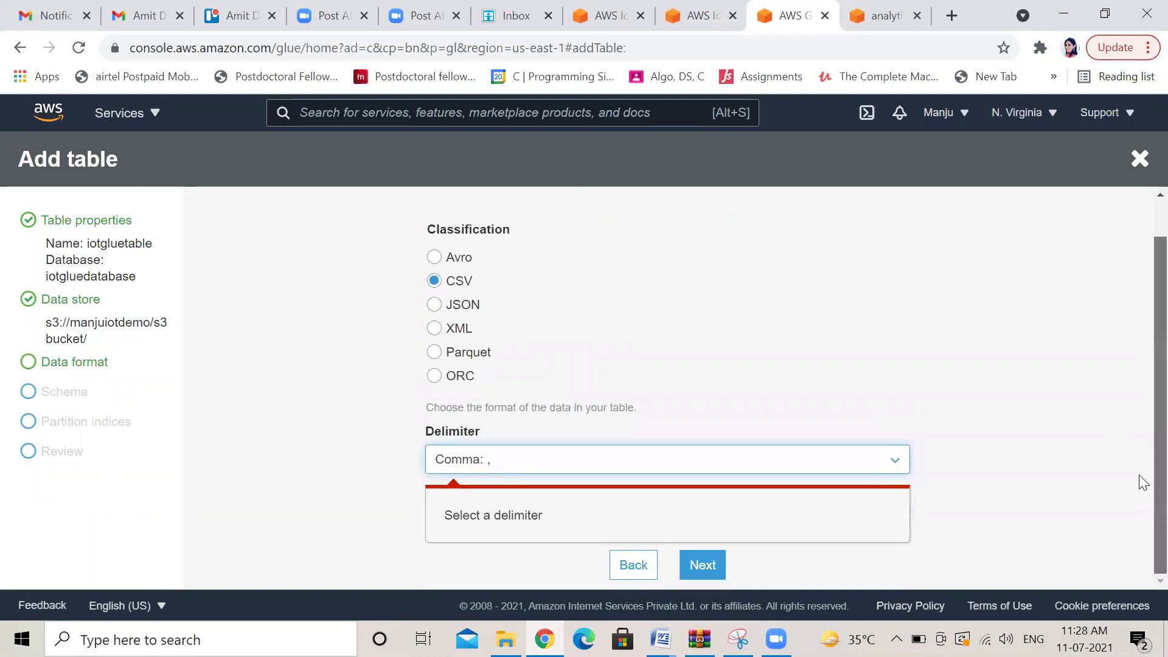
click(705, 565)
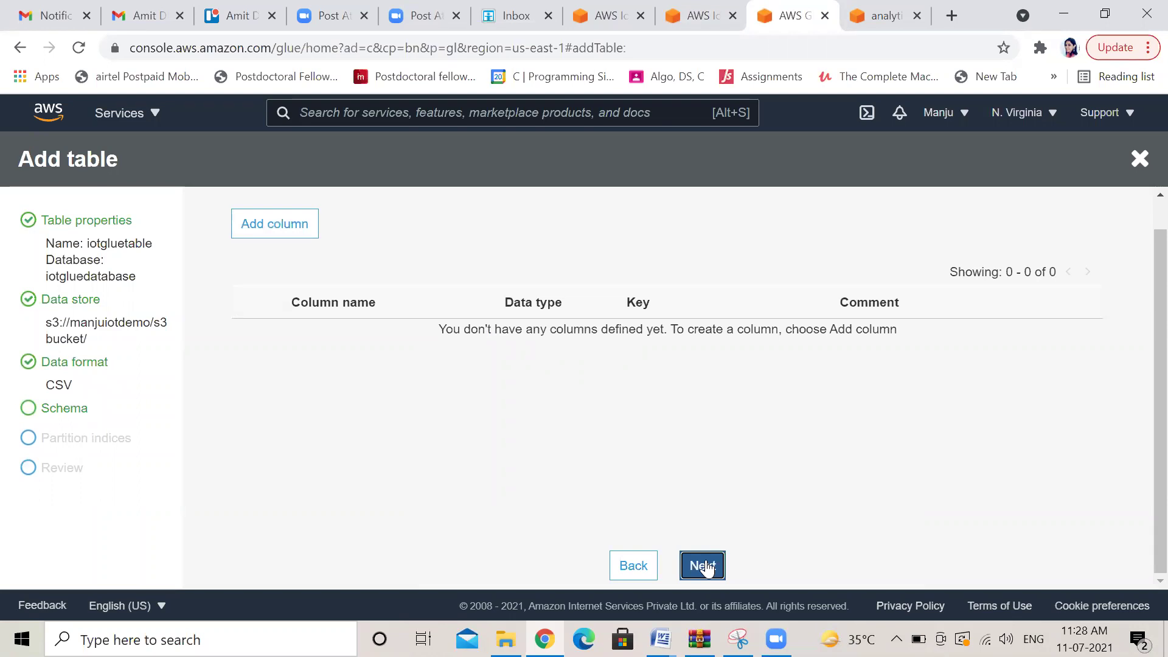
Open the Add column form after the schema-required warning, then minimize Chrome and Word
click(700, 565)
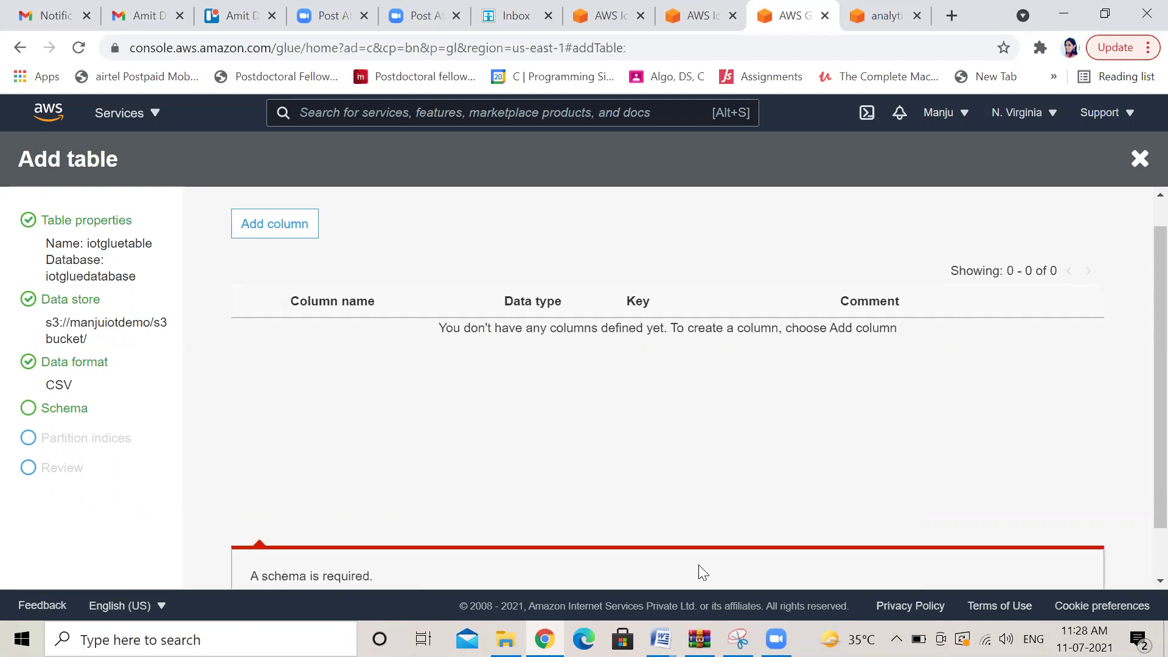
scroll(1138, 365, down, 2)
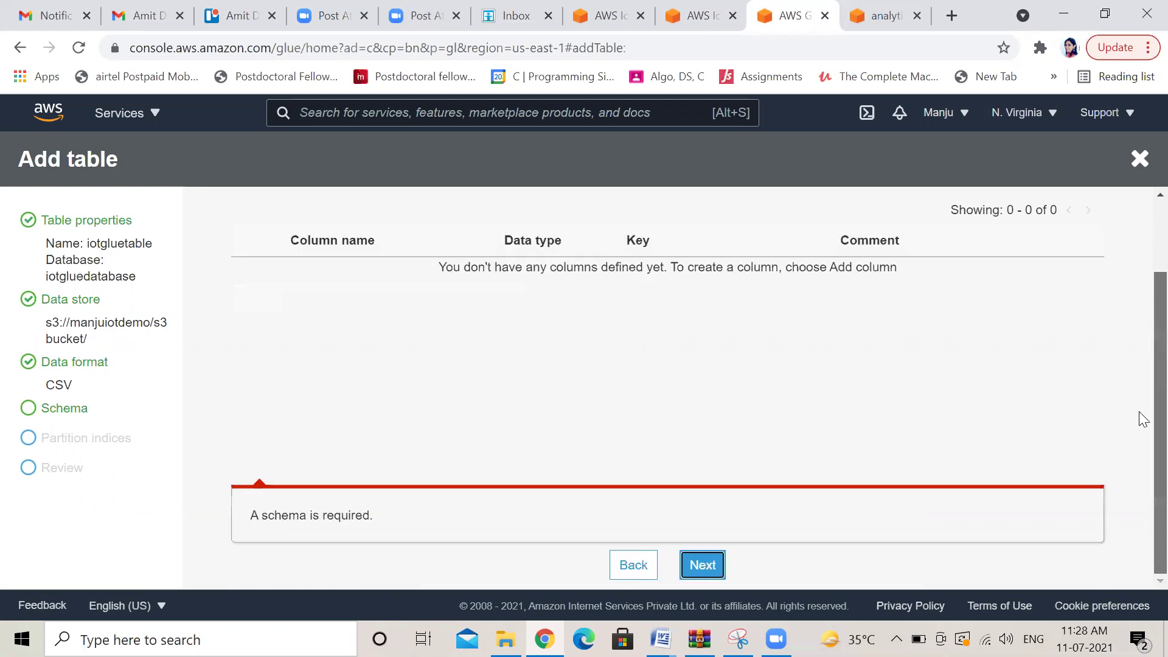
scroll(1139, 365, up, 2)
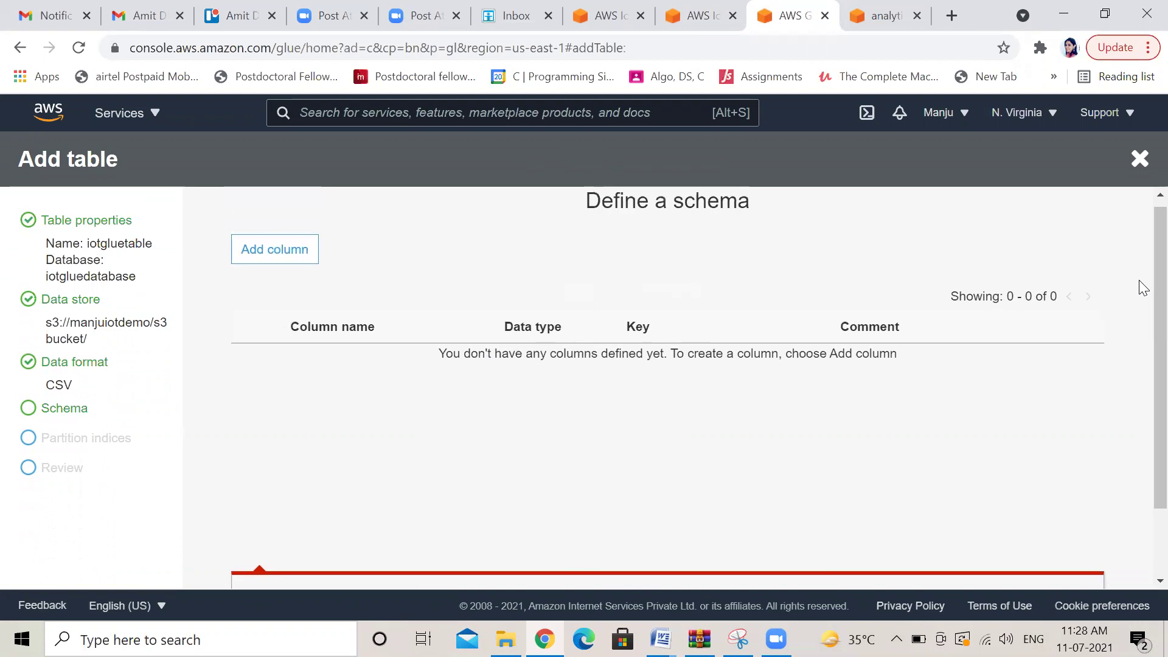
click(275, 254)
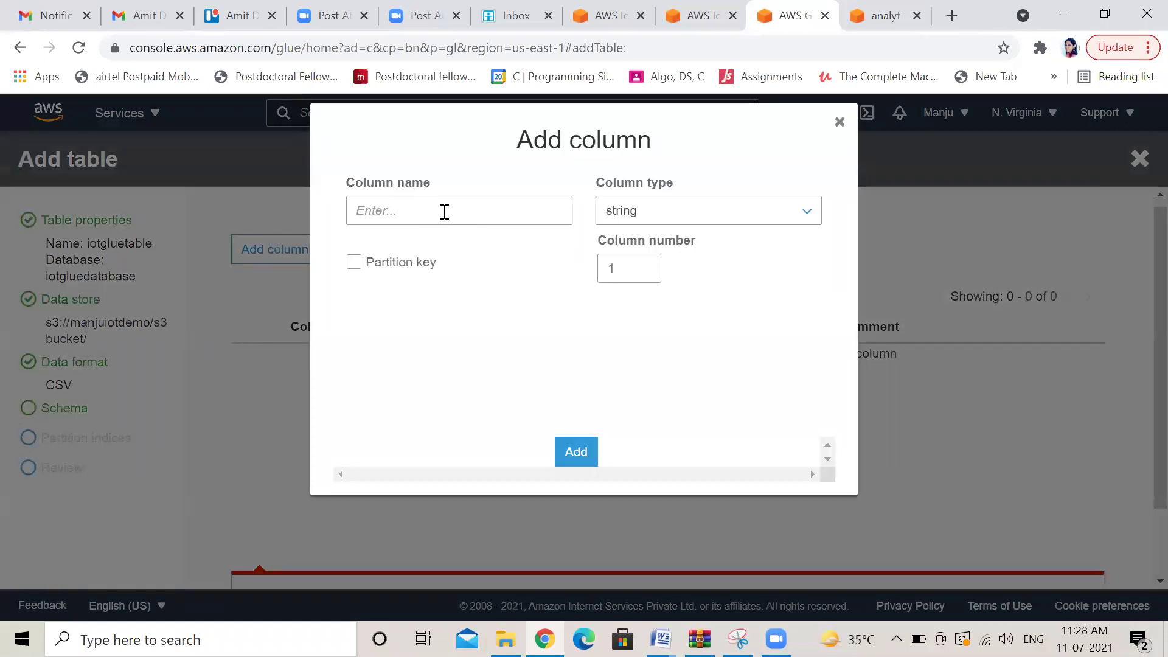
click(1061, 18)
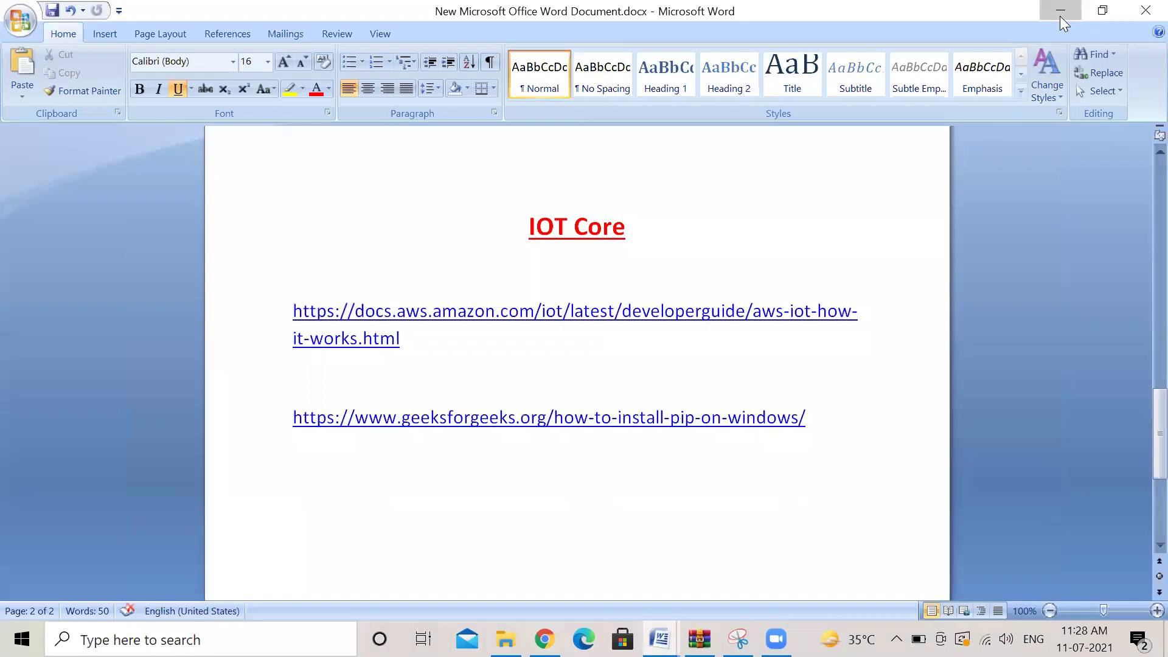
click(1060, 16)
Clear the desktop and open covid_19_data.csv from the IoT folder
click(804, 229)
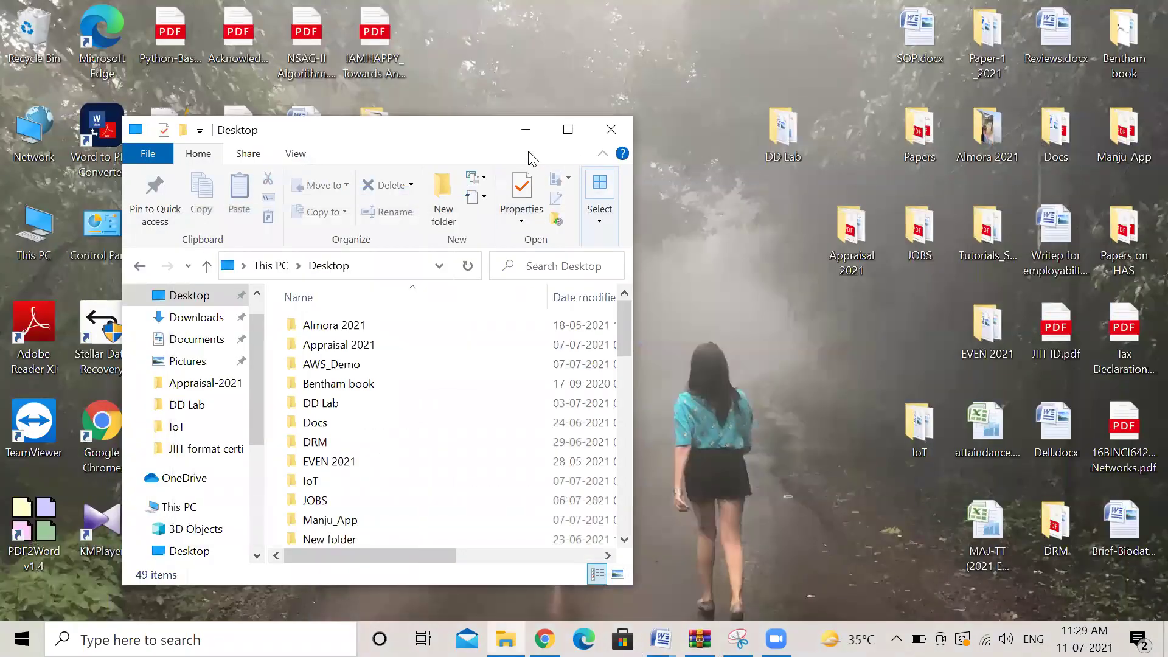
click(525, 129)
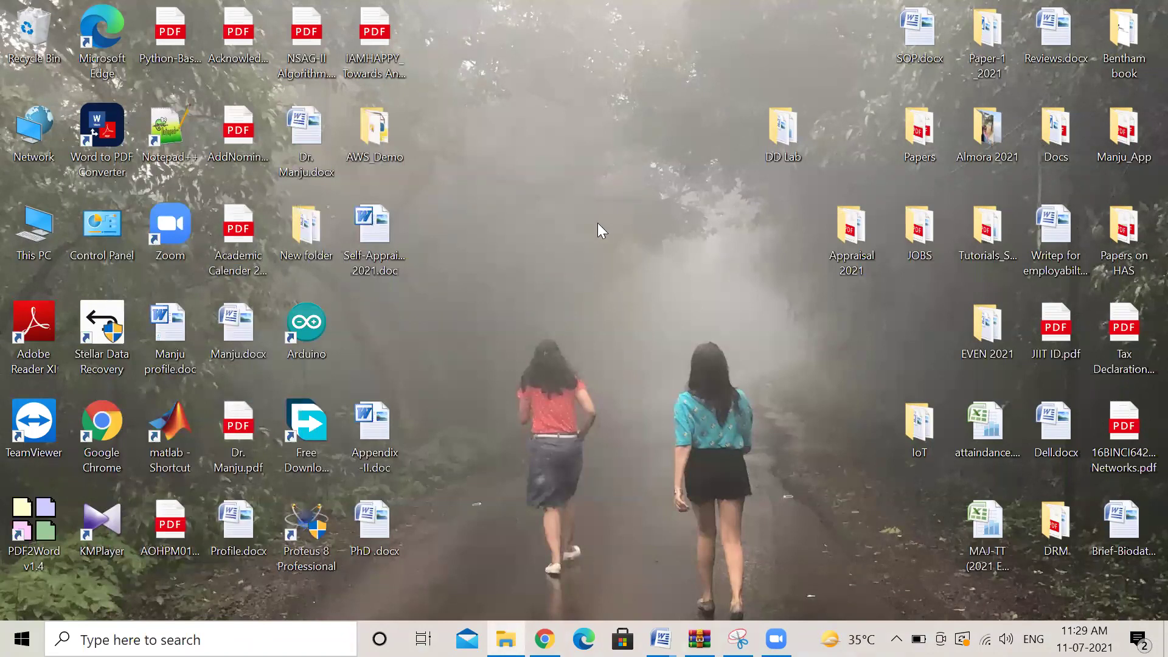
double_click(919, 429)
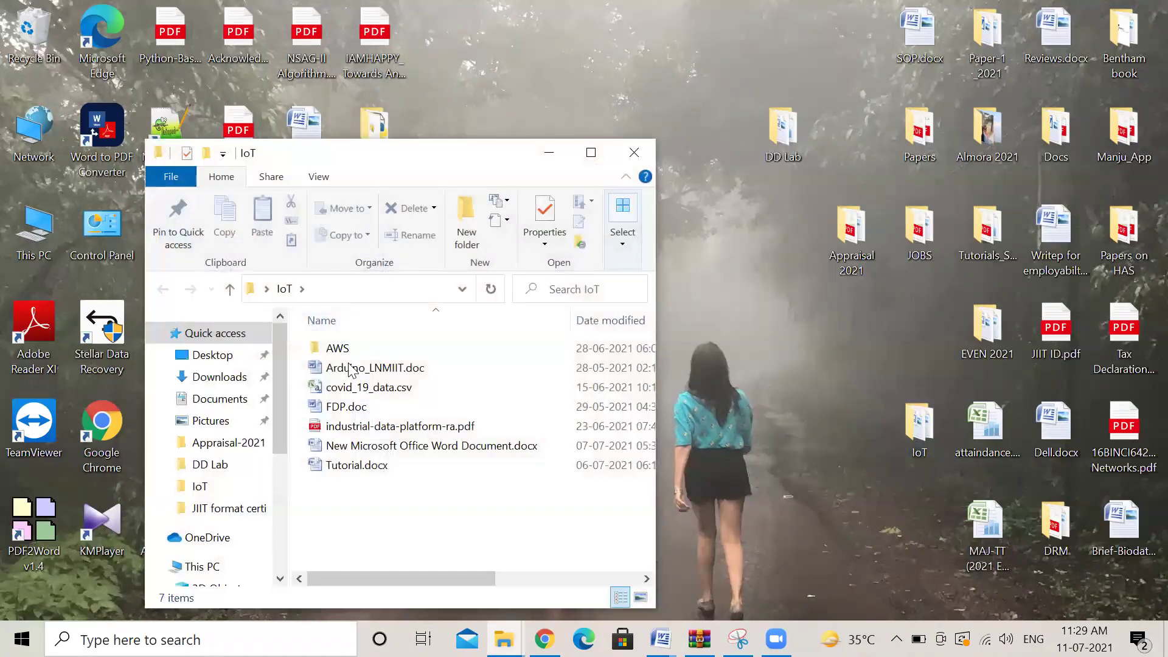
double_click(365, 388)
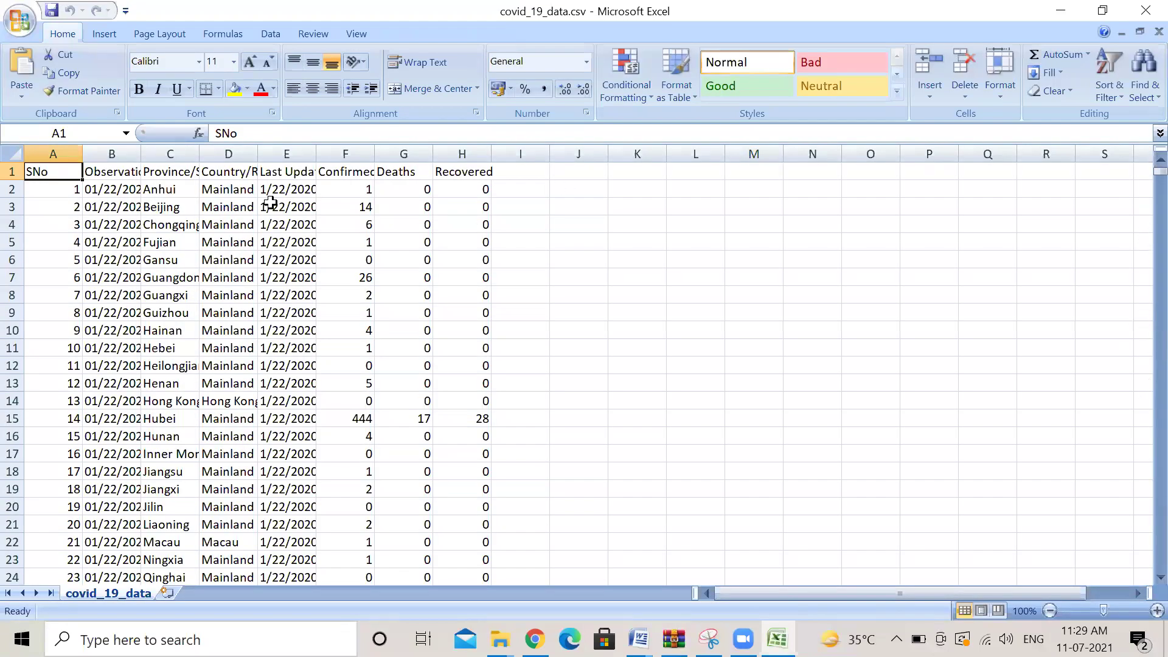
Widen column B and bold the A1:I1 header row in covid_19_data.csv, then return to Chrome
drag(135, 154, 603, 157)
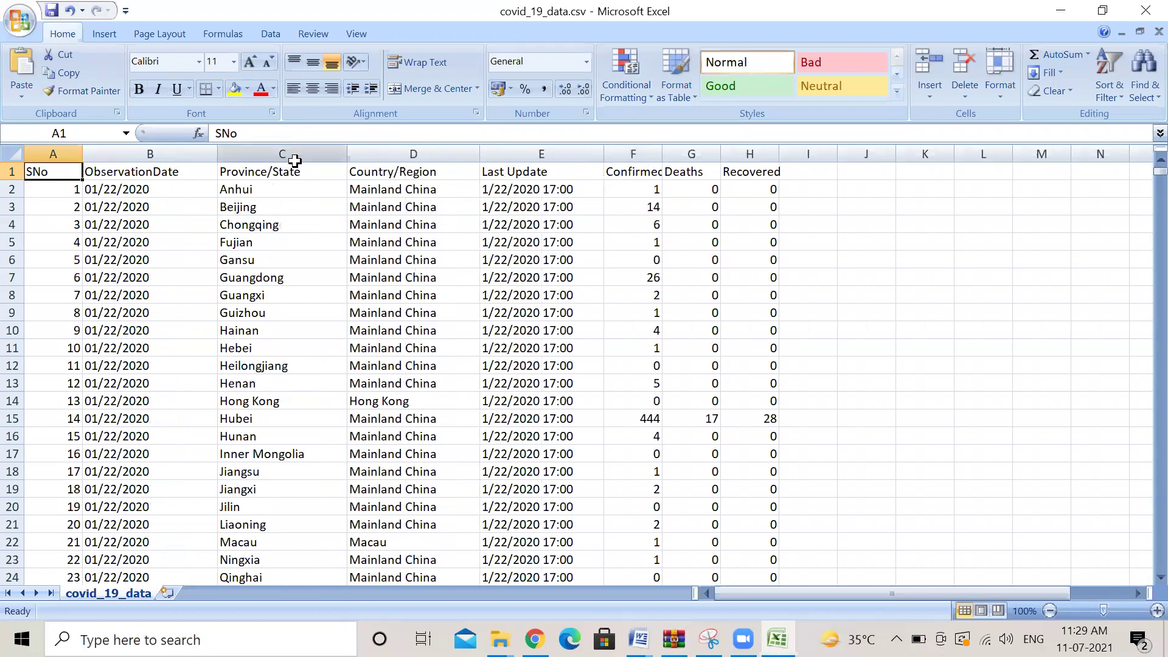
drag(44, 171, 797, 175)
click(138, 89)
click(310, 262)
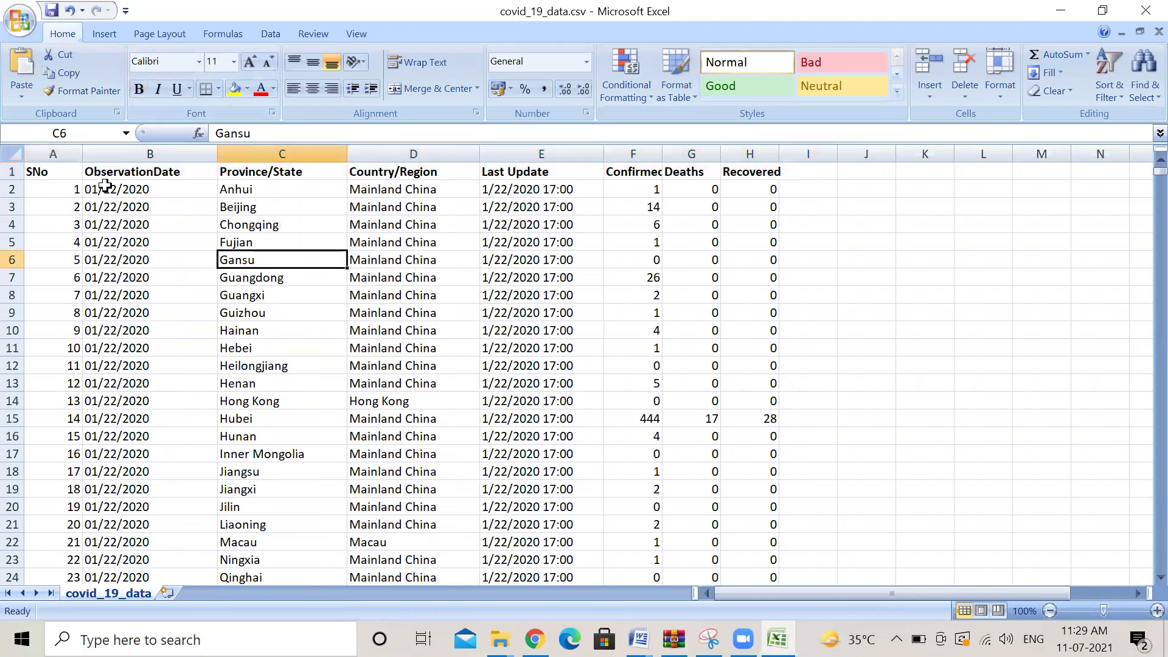
click(155, 174)
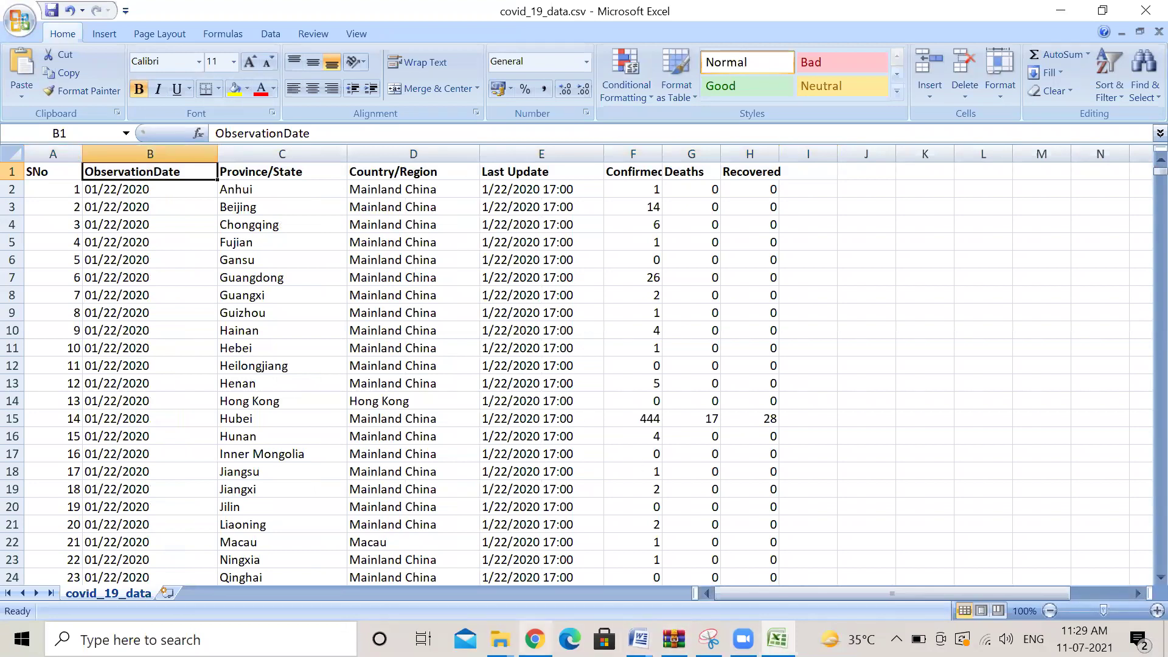
mouse_move(536, 639)
click(477, 564)
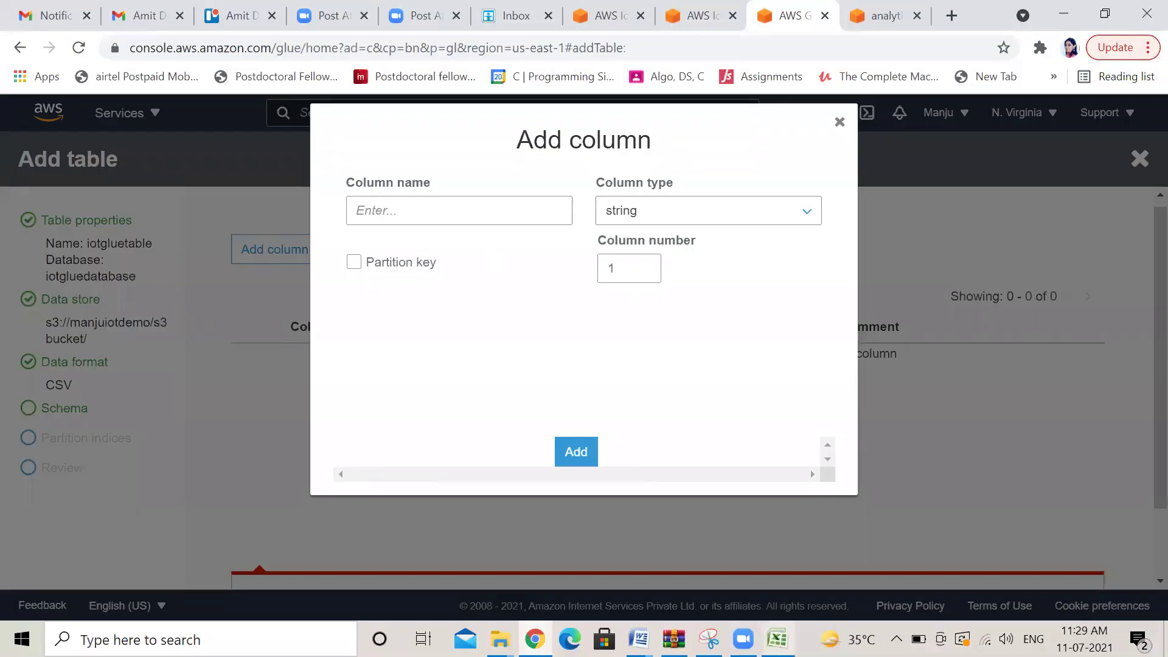
Name the first schema column SNo by pasting the header copied from the spreadsheet
key(alt+Tab)
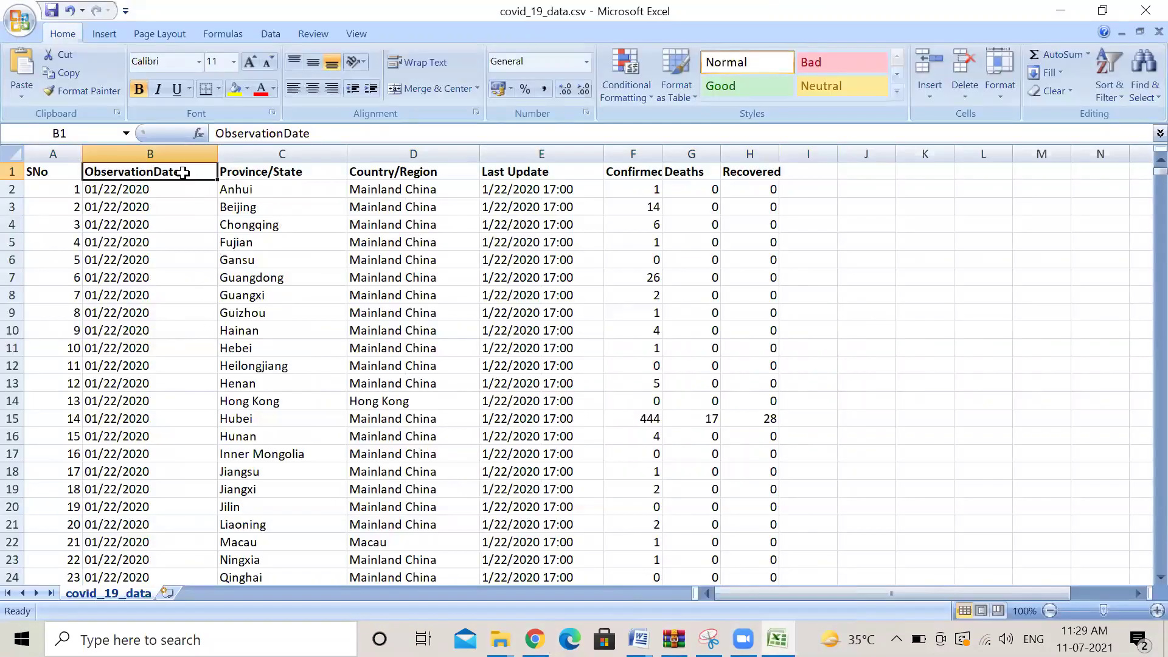
key(ctrl+c)
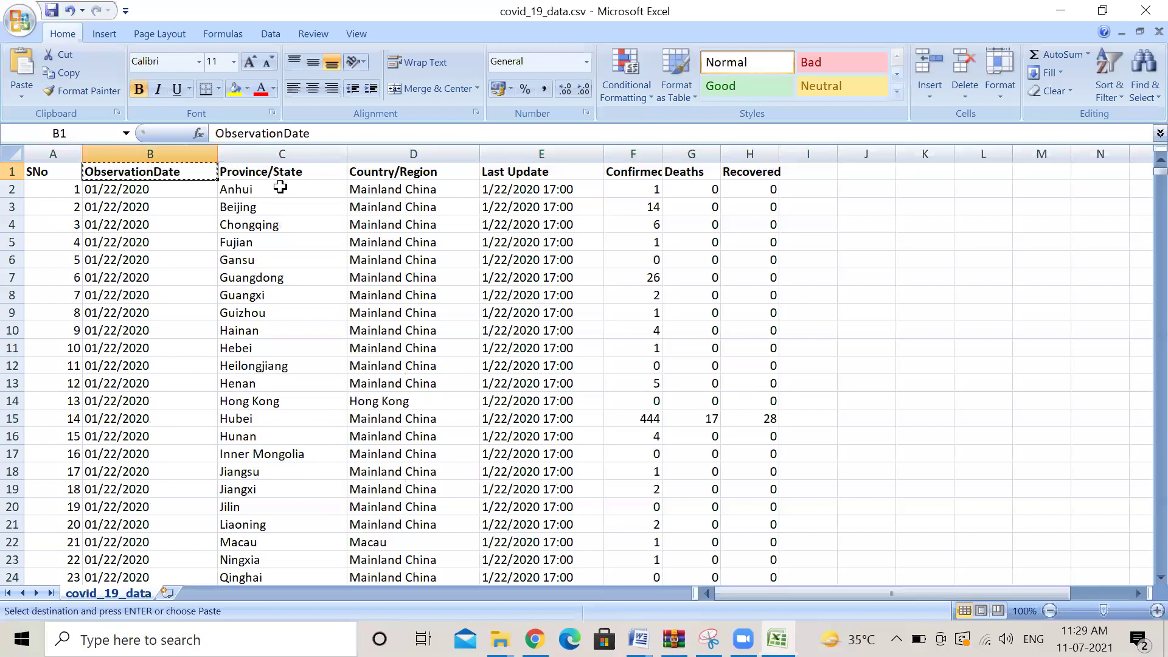
click(63, 175)
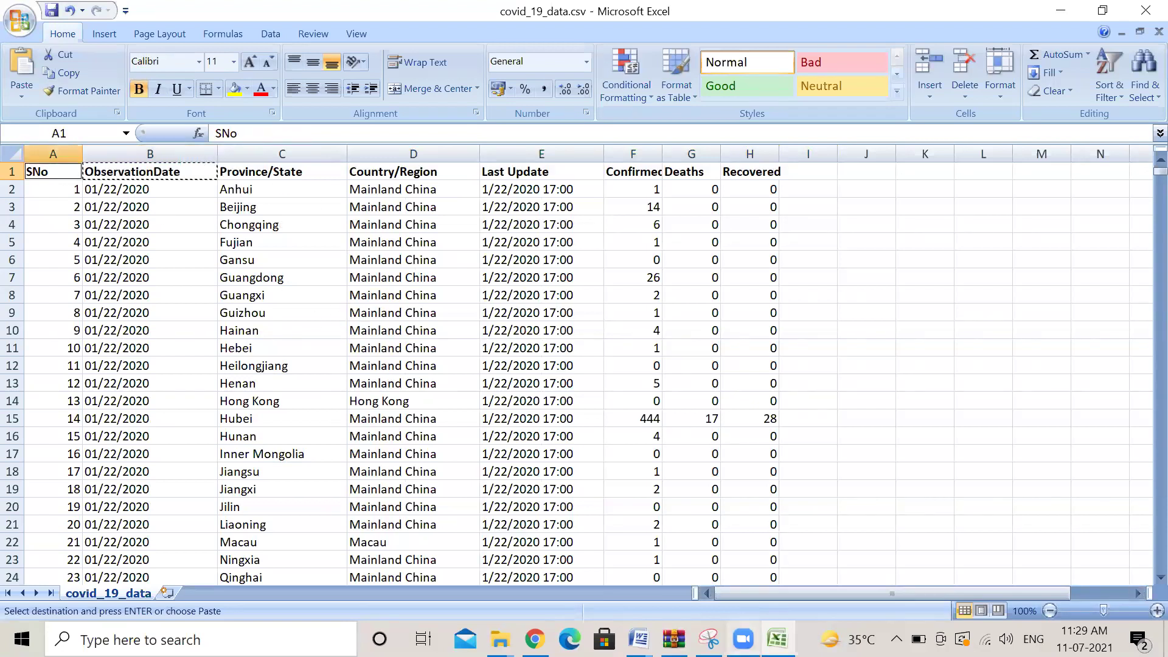
click(534, 639)
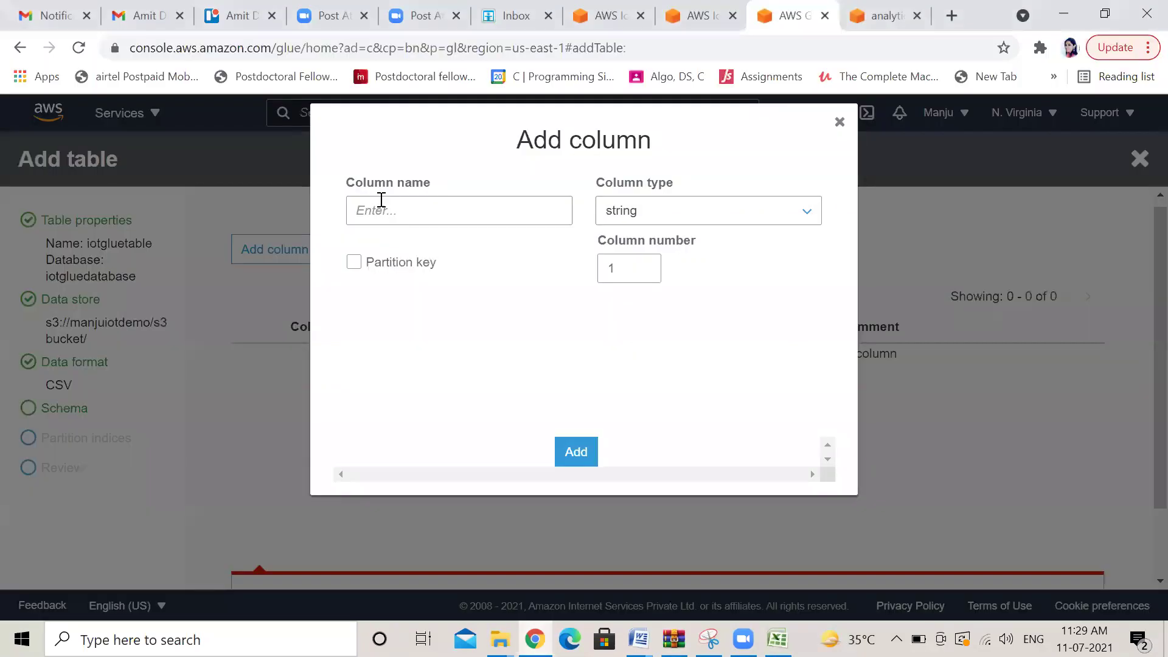
click(401, 213)
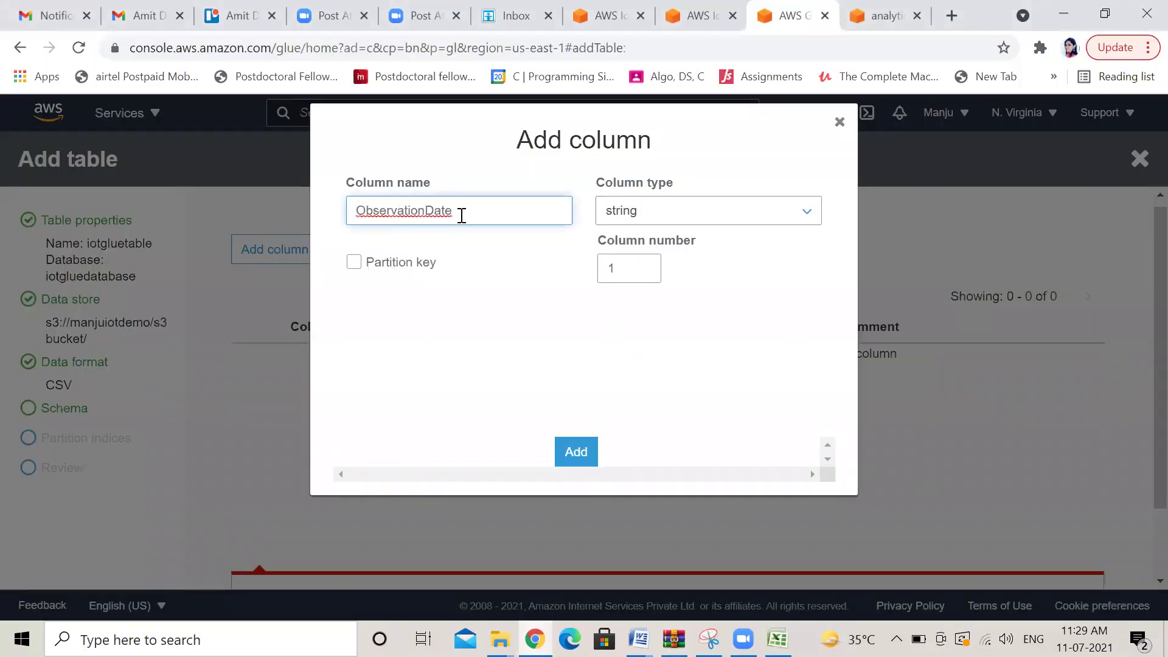
key(BackSpace)
key(BackSpace)
key(BackSpace)
key(BackSpace)
key(BackSpace)
key(BackSpace)
key(BackSpace)
key(BackSpace)
key(BackSpace)
key(BackSpace)
key(BackSpace)
key(BackSpace)
key(BackSpace)
key(BackSpace)
key(BackSpace)
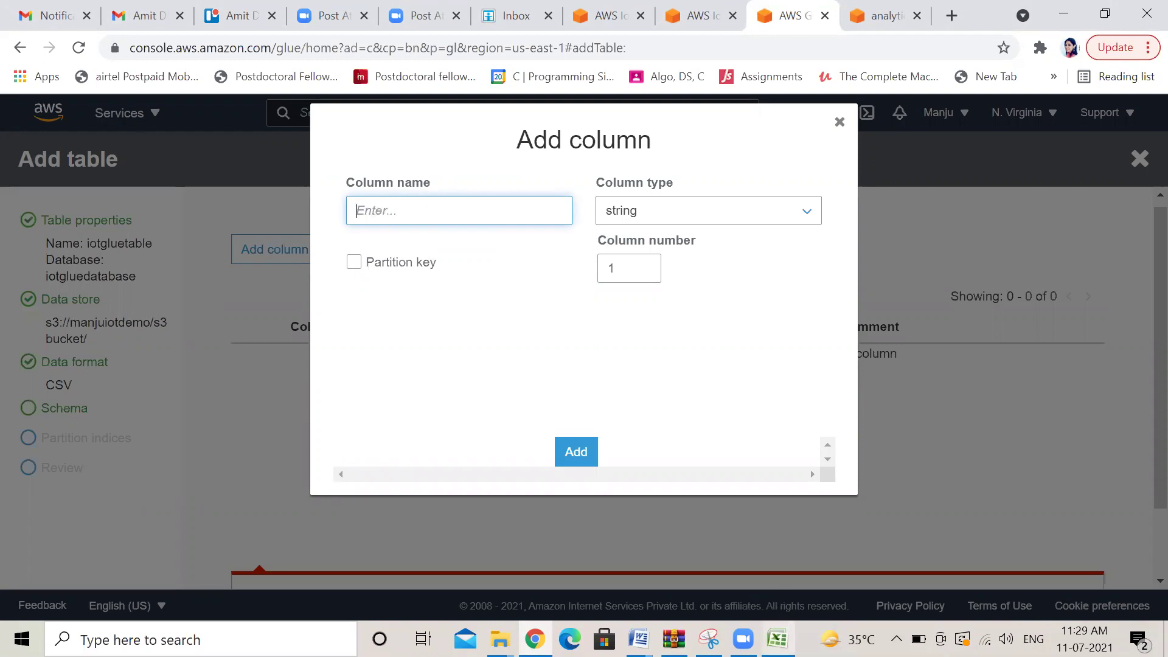
click(777, 639)
key(ctrl+c)
click(535, 638)
key(ctrl+v)
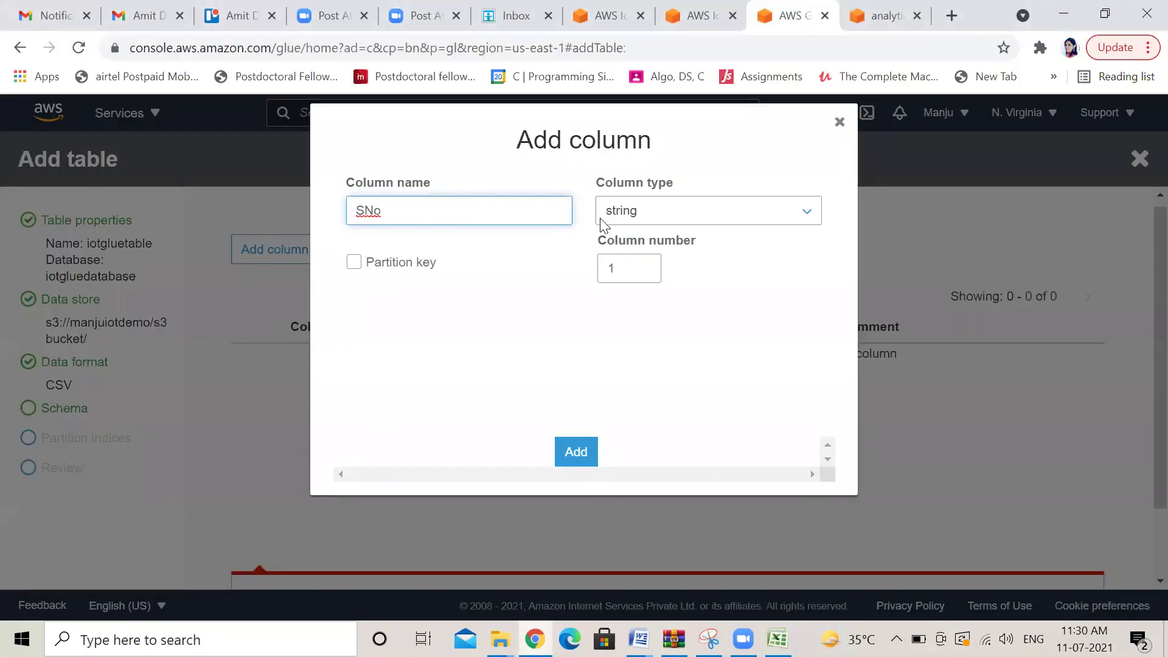
Give the SNo column type int and add it to the schema
click(804, 216)
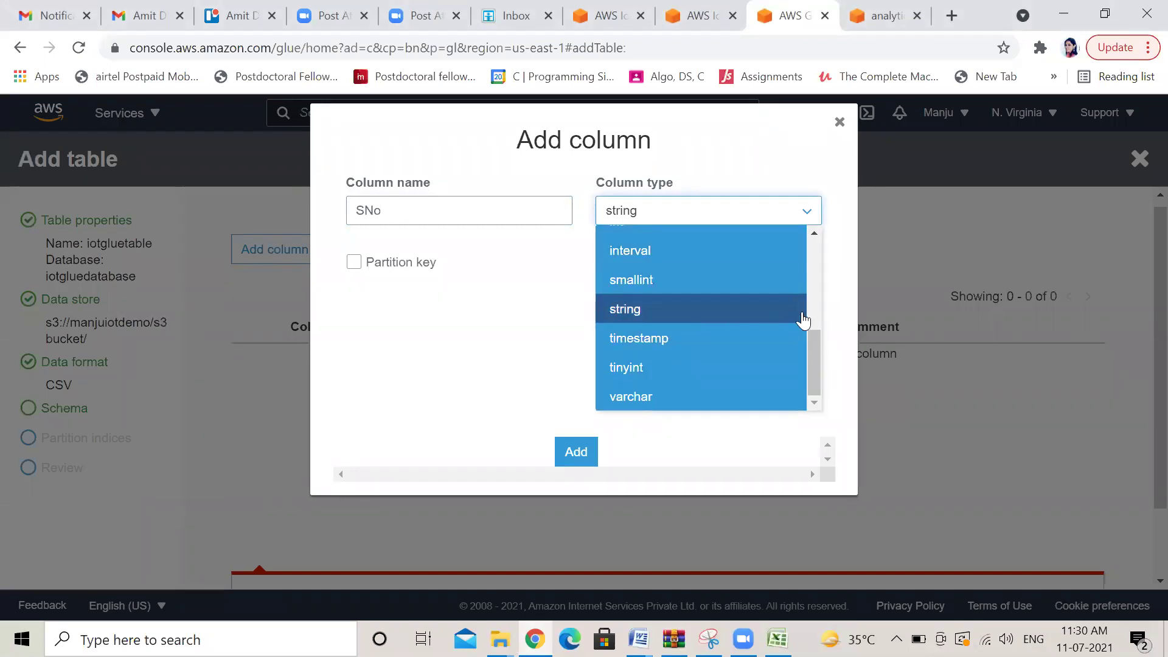
drag(815, 332, 816, 241)
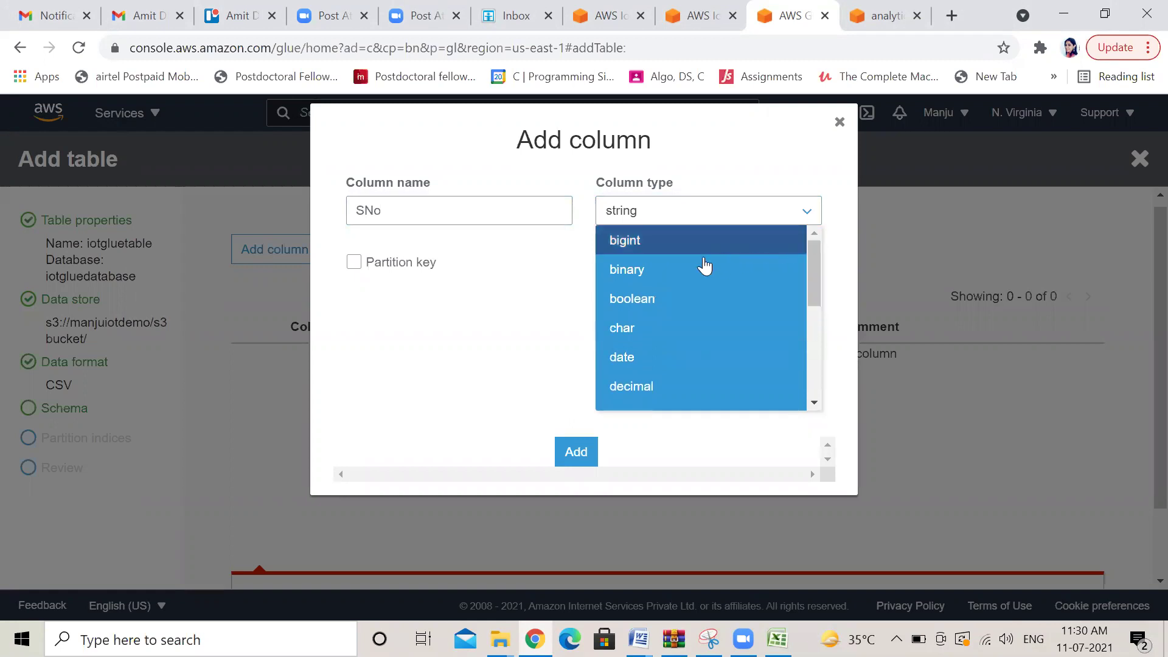
drag(821, 289, 826, 321)
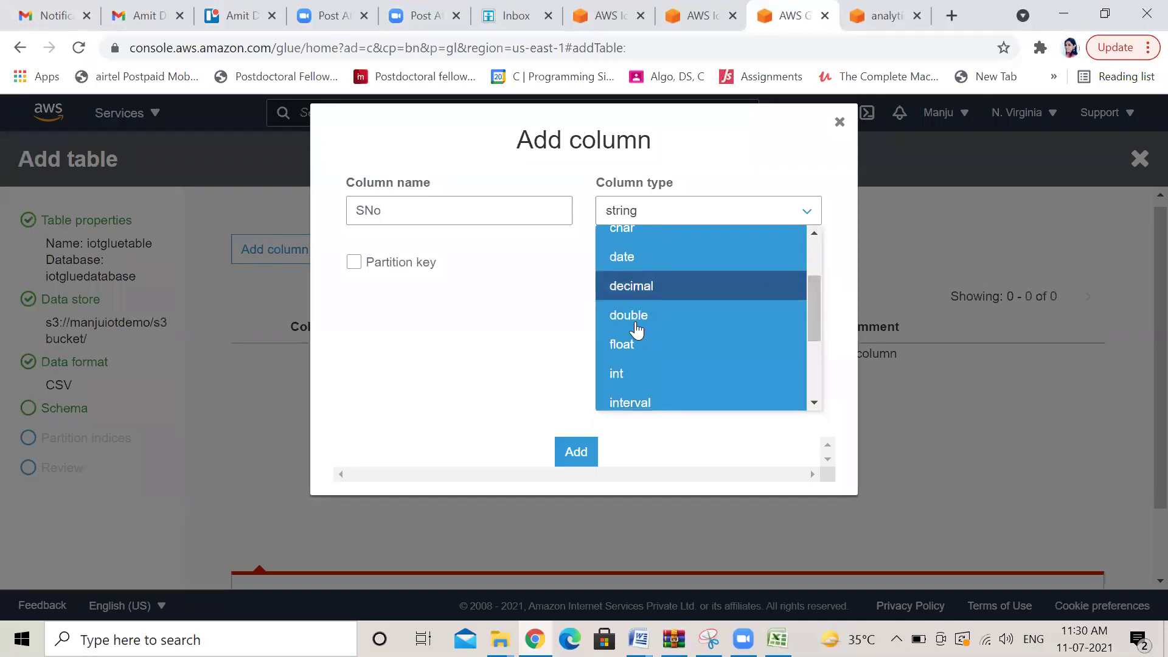
click(633, 374)
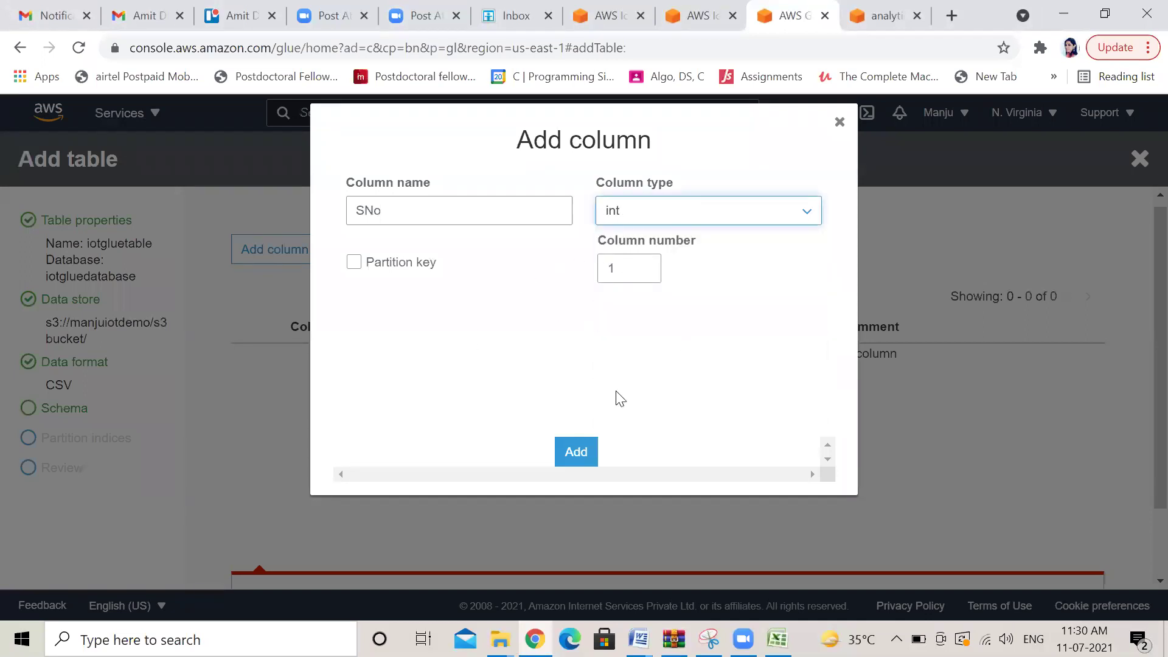
click(578, 452)
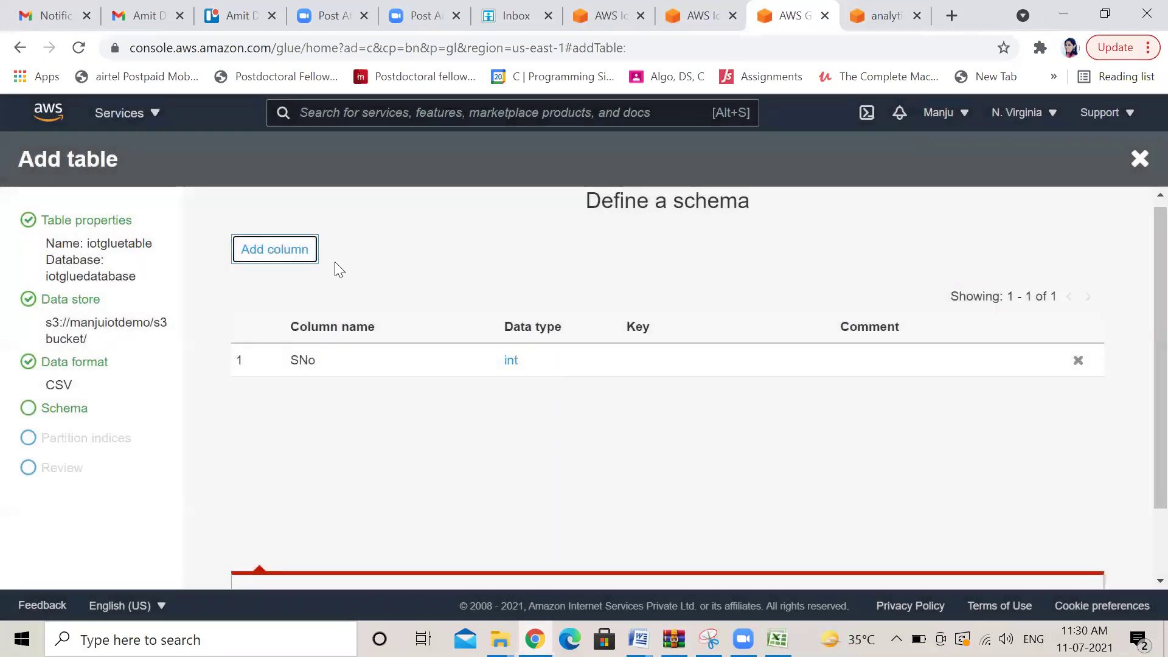
click(283, 252)
Start column 2 in Glue and copy the ObservationDate header from Excel cell B1
click(462, 207)
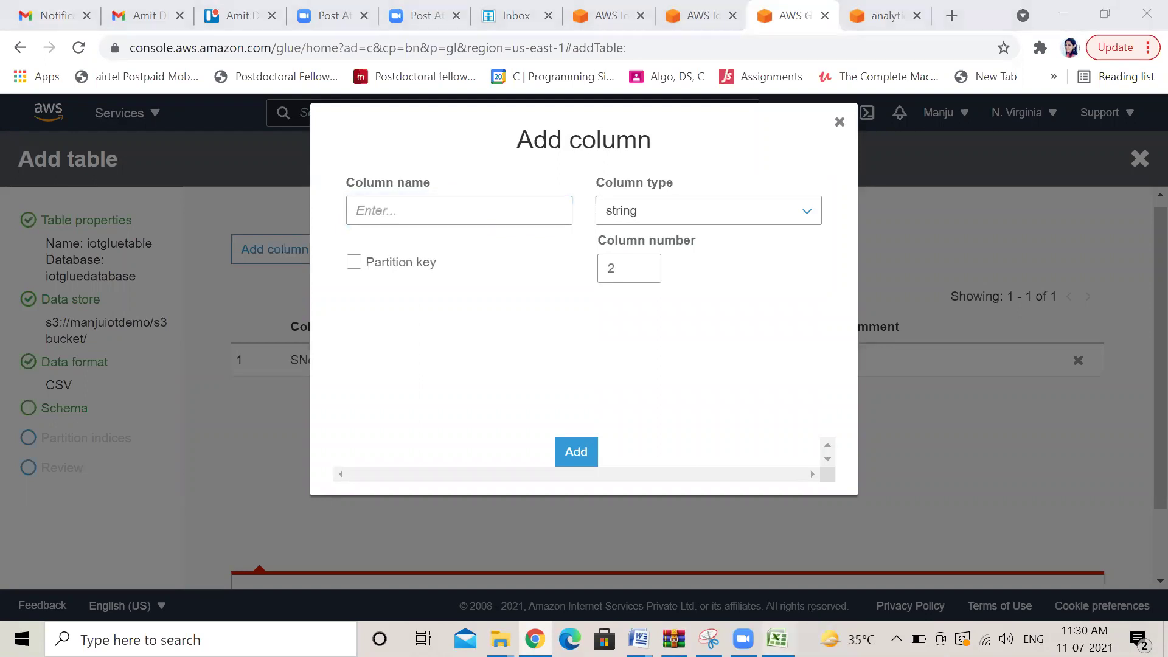
key(alt+Tab)
click(184, 172)
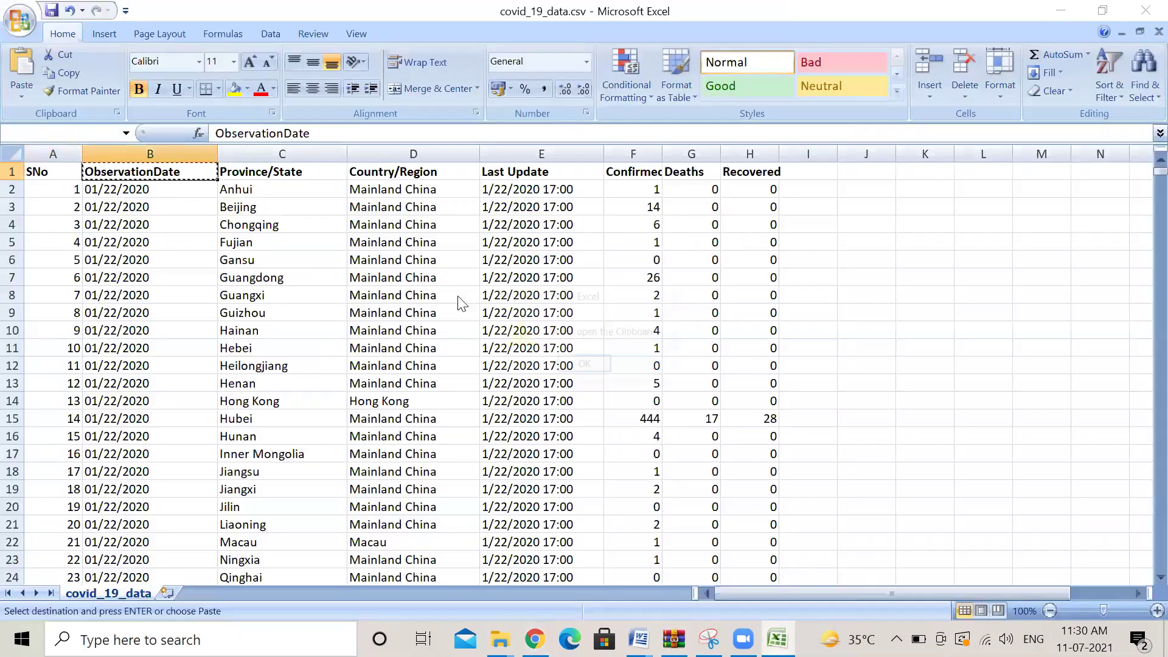
key(ctrl+c)
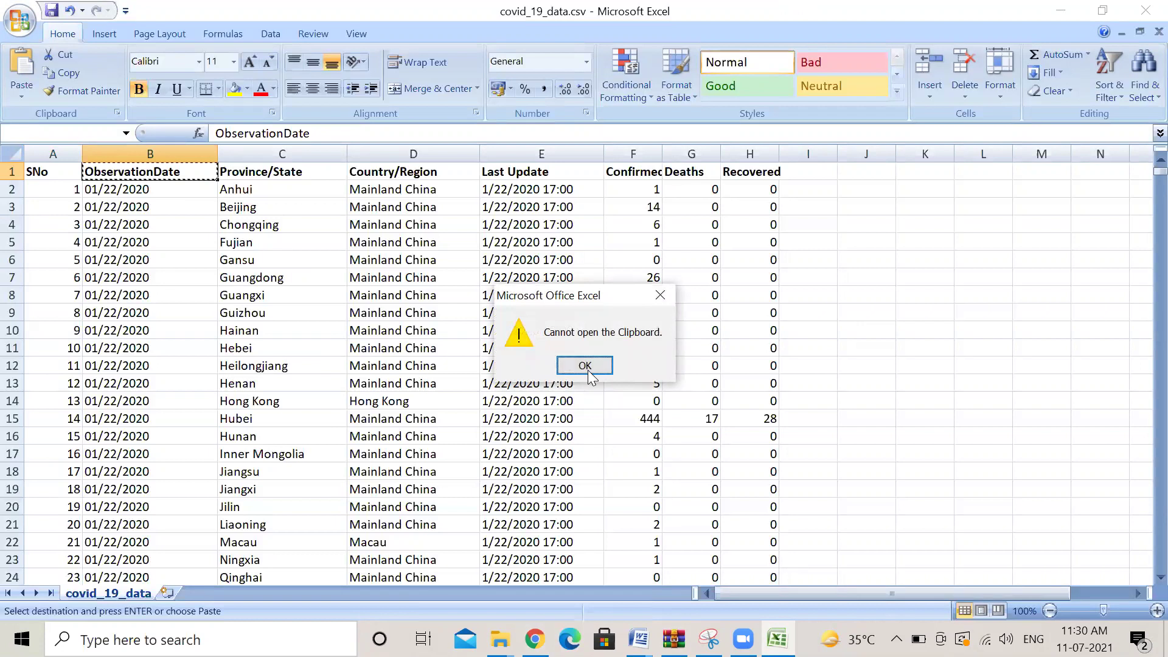
key(Return)
key(alt+Tab)
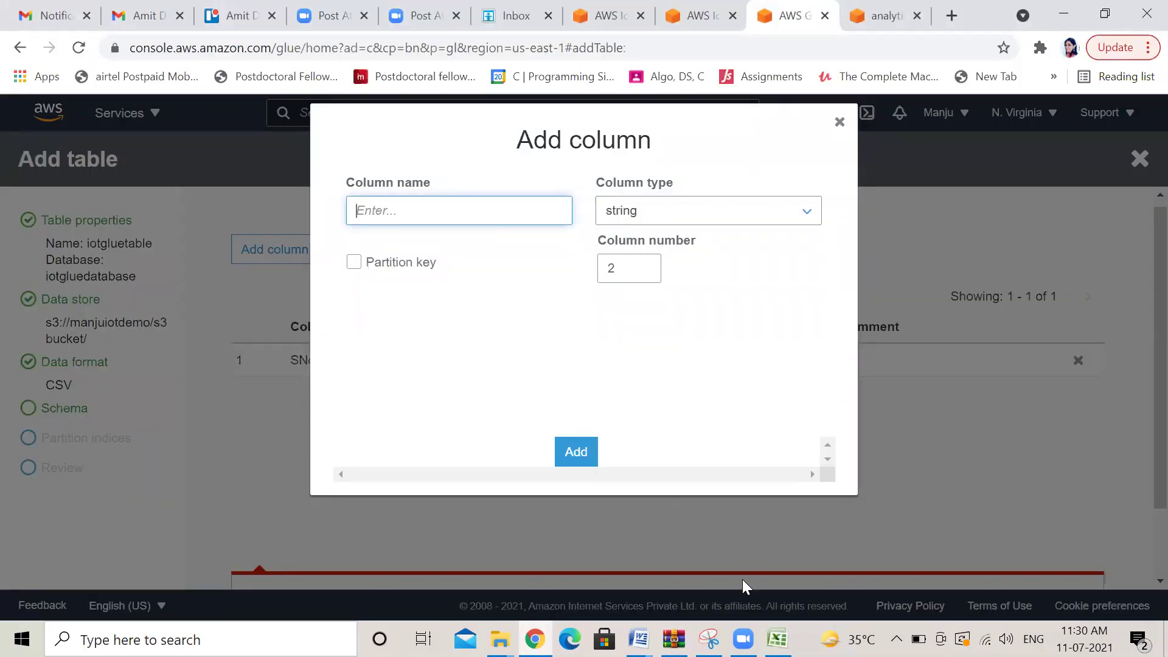
click(777, 639)
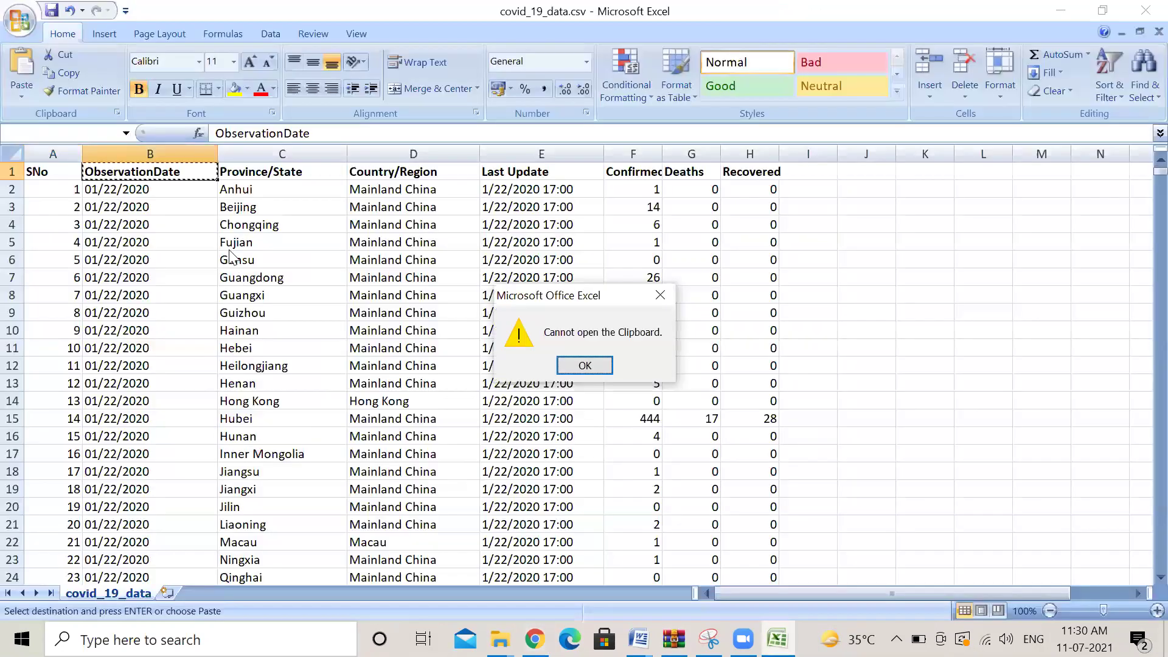
click(585, 366)
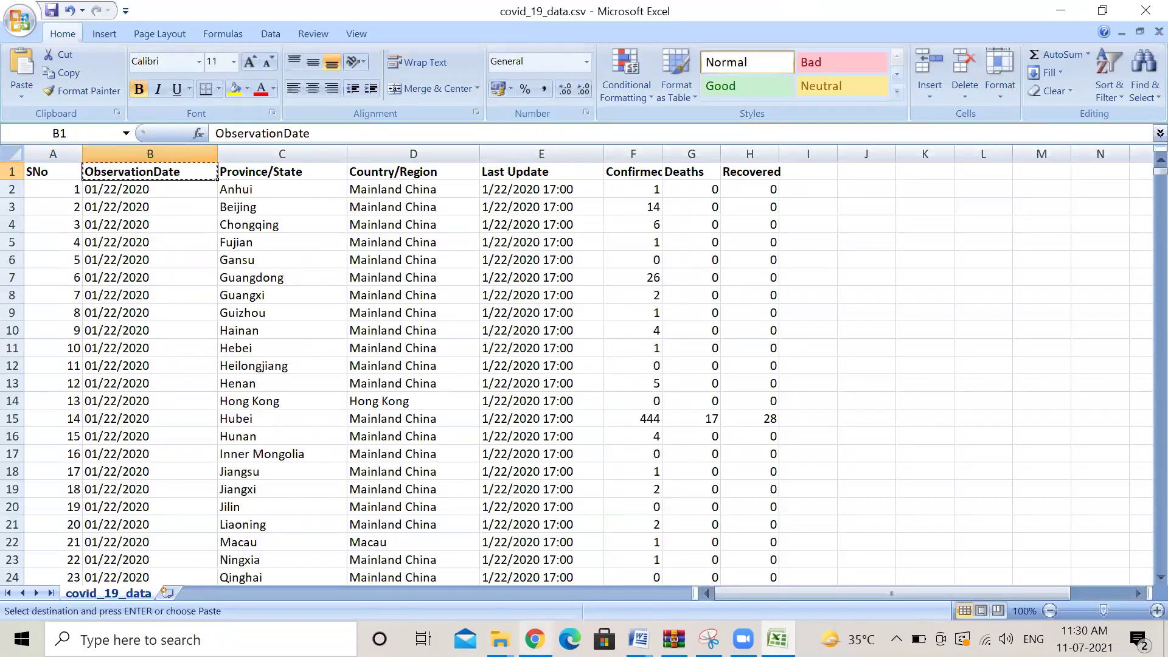
mouse_move(535, 638)
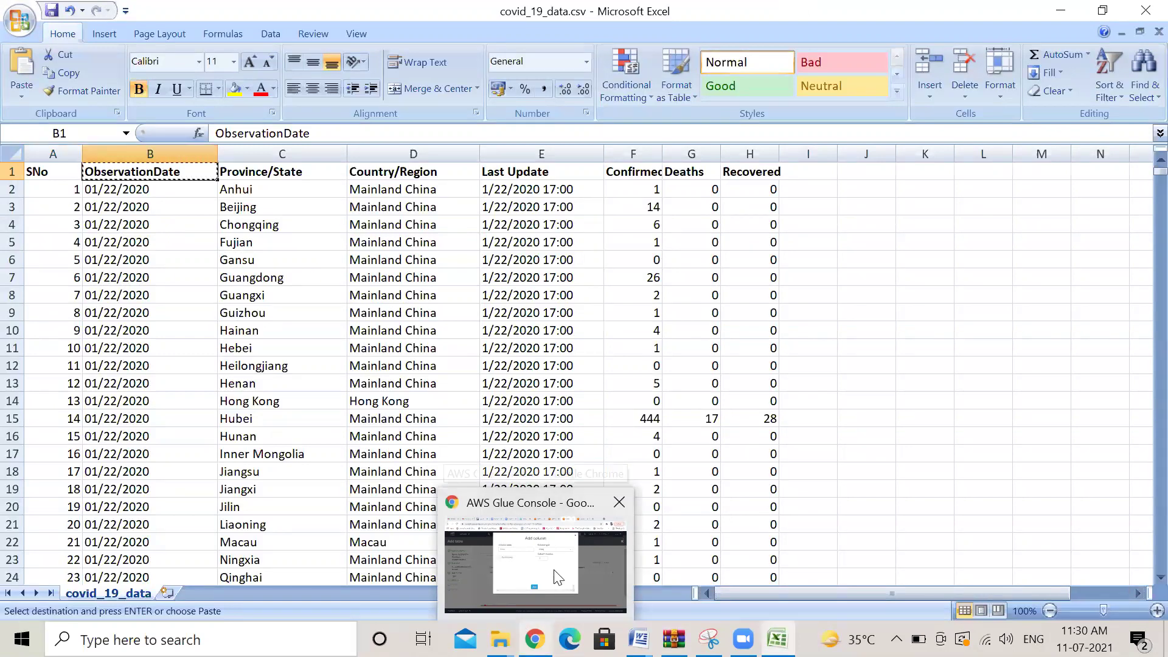
click(534, 562)
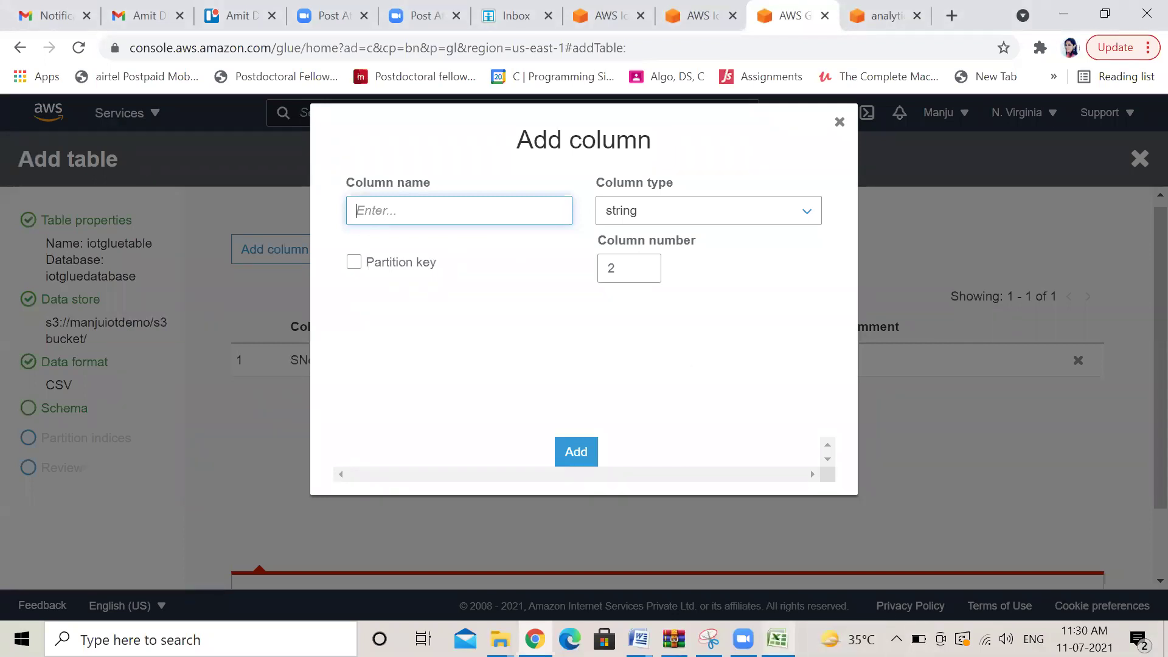
Select the ObservationDate text inside cell B1, then return to Glue's add column form
click(778, 638)
click(173, 200)
click(172, 187)
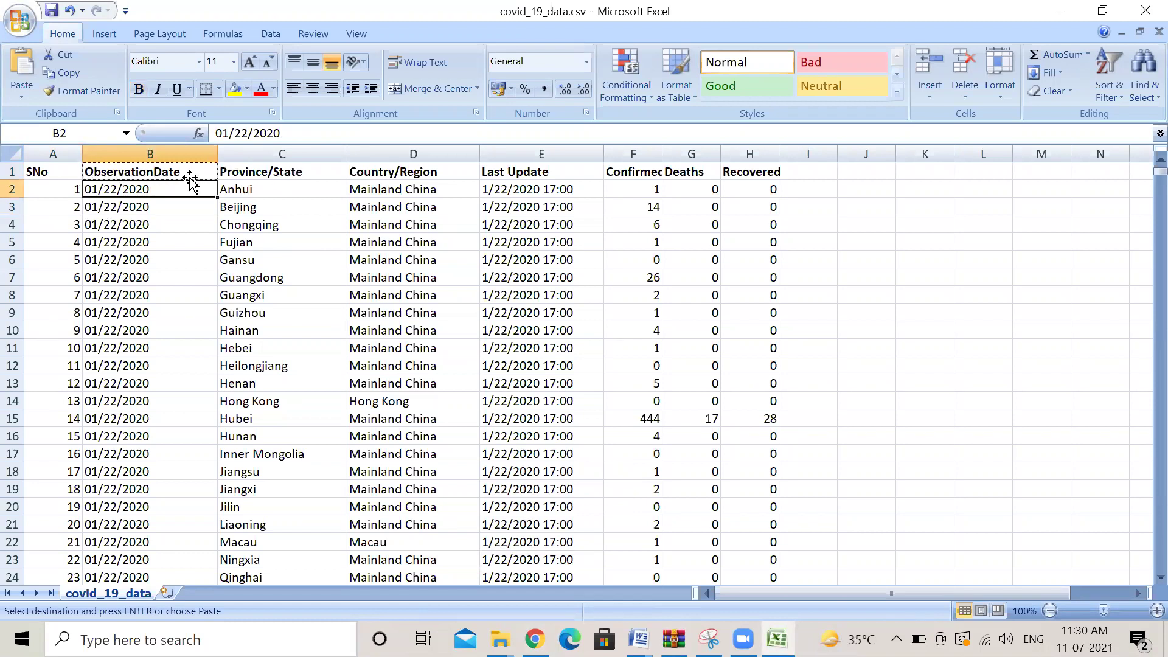
click(182, 176)
double_click(188, 175)
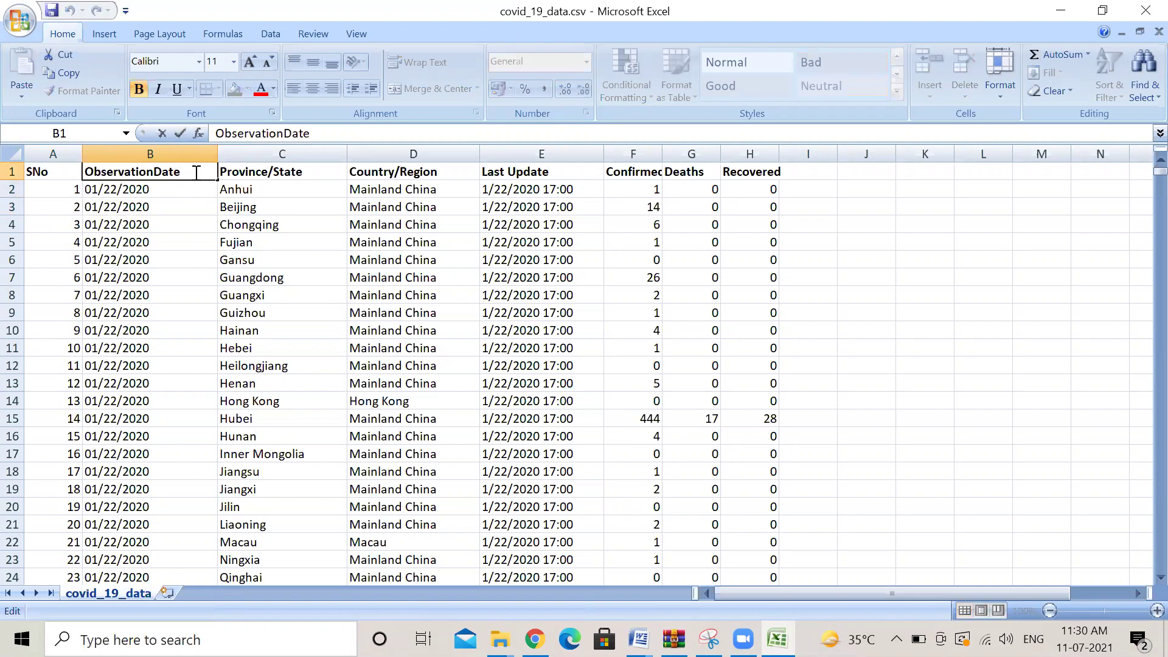
drag(197, 173, 86, 172)
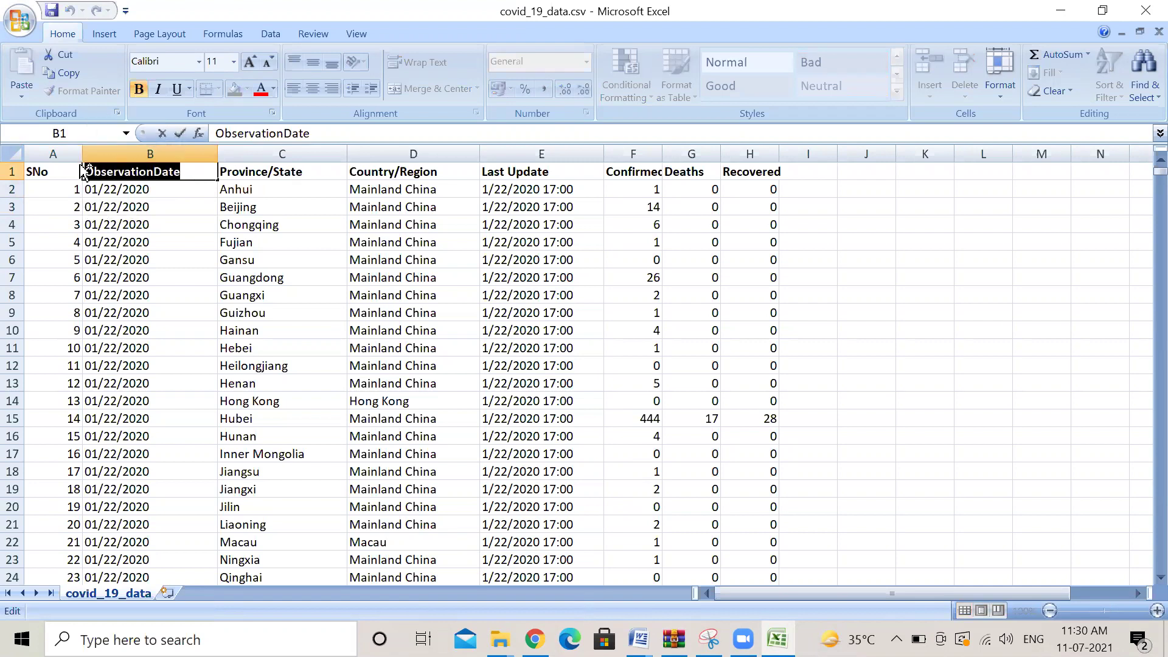
mouse_move(535, 639)
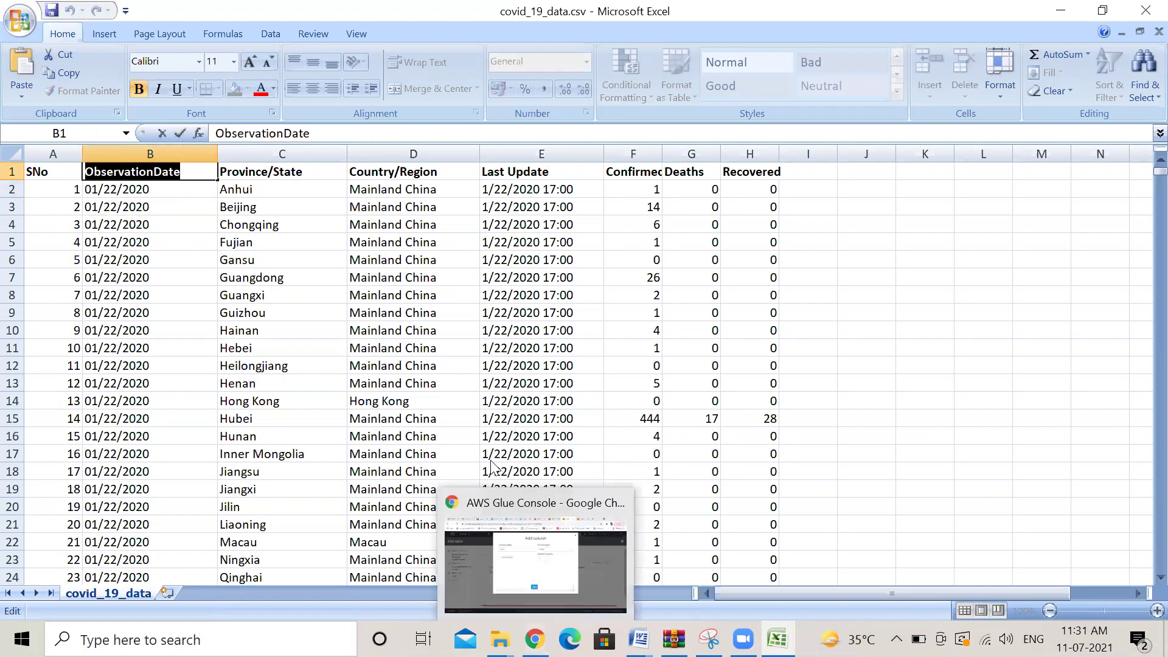
click(560, 559)
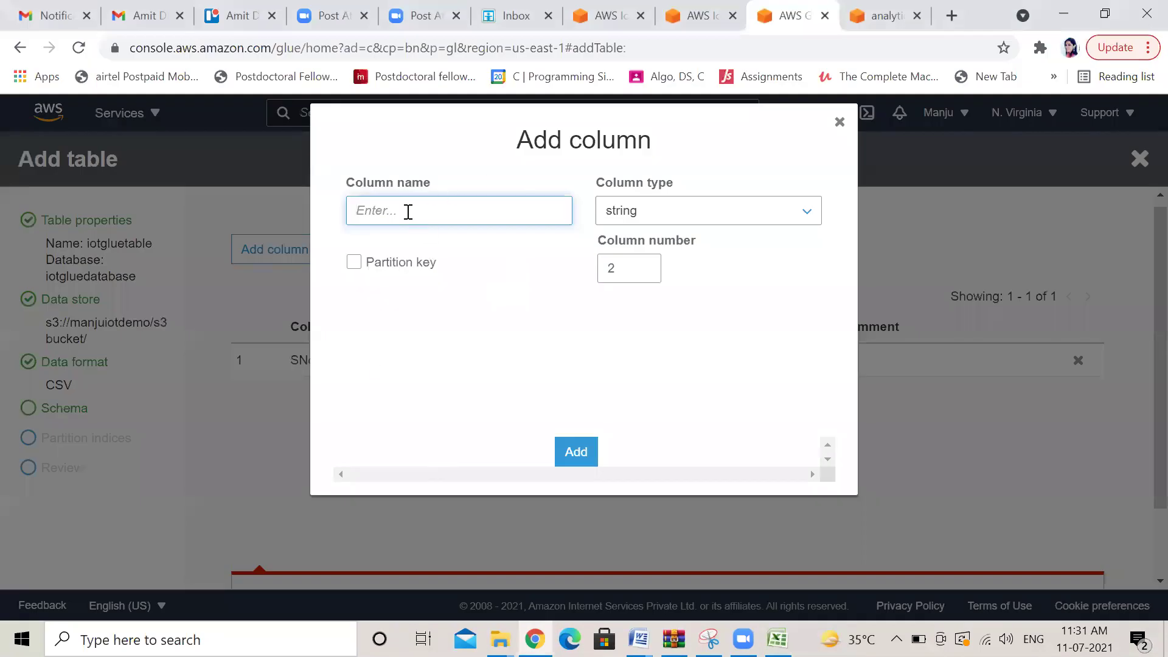
Add column 2 named ObservationDate with type date below SNo (int)
key(ctrl+v)
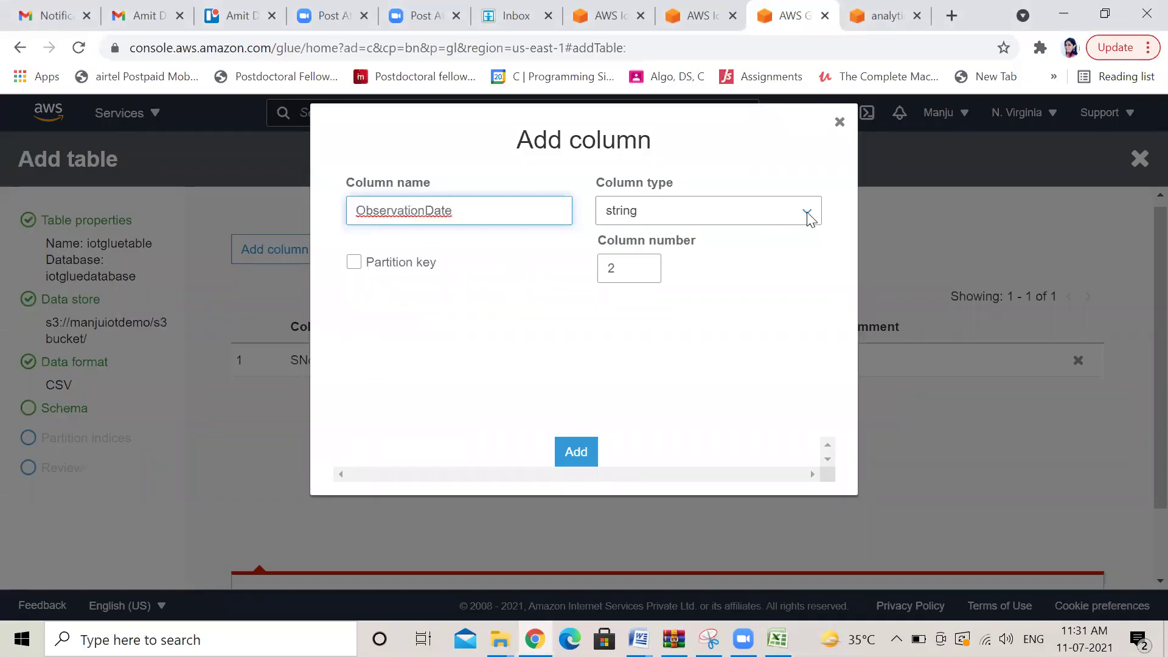
click(809, 218)
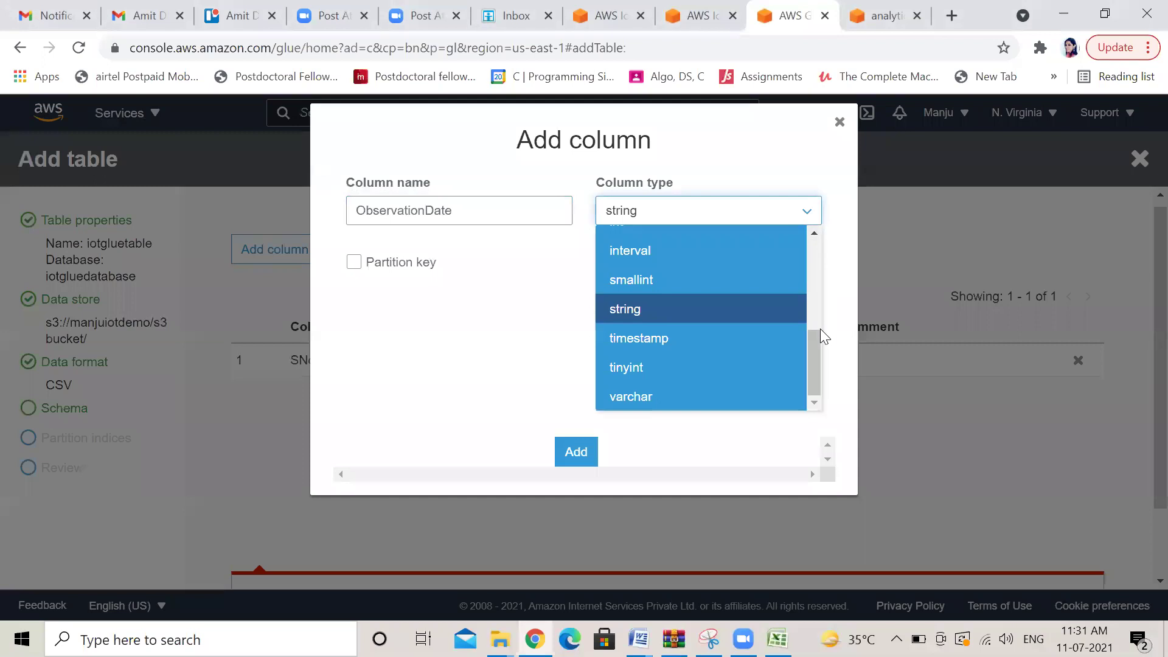
scroll(815, 340, up, 3)
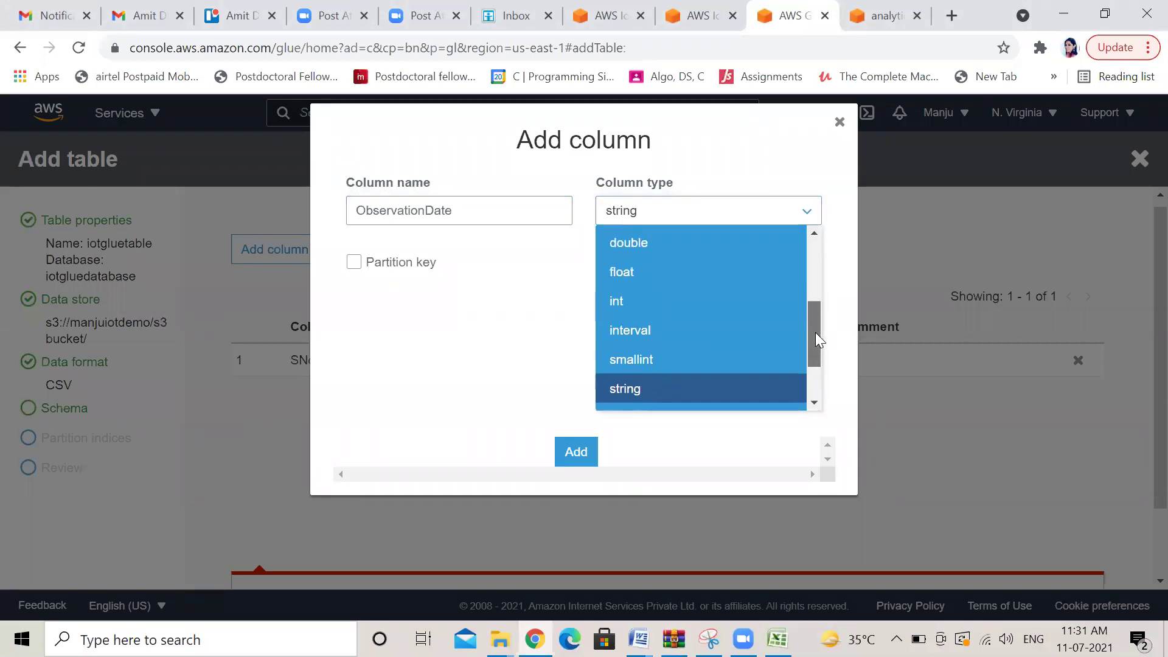
drag(816, 307, 817, 352)
click(654, 329)
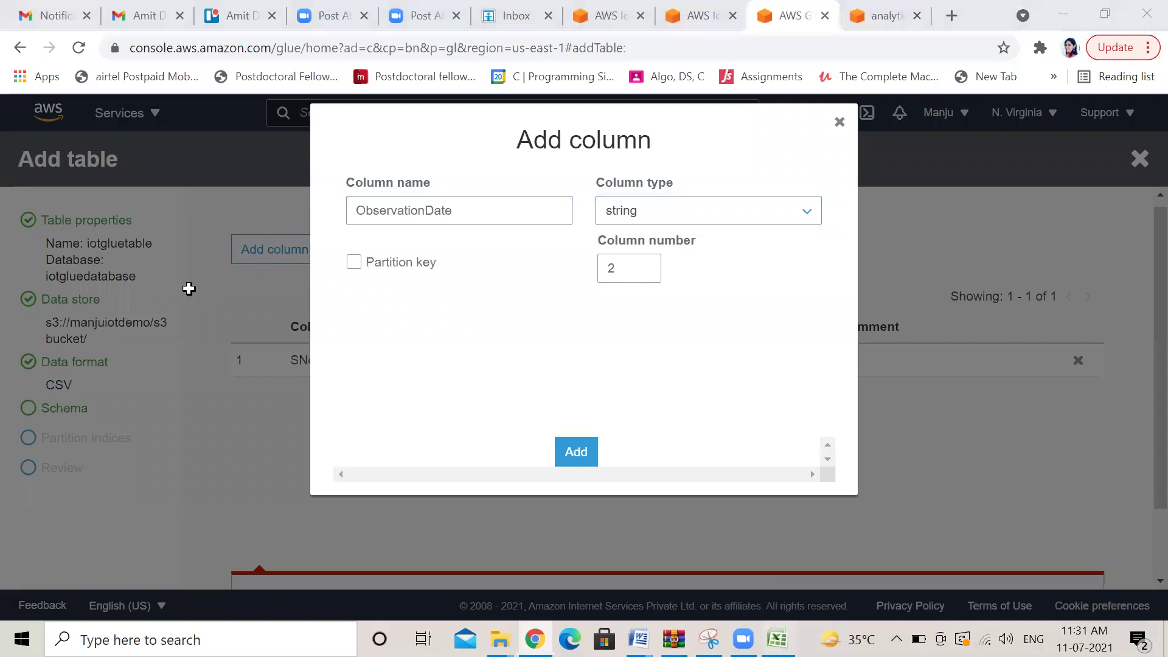
key(alt+Tab)
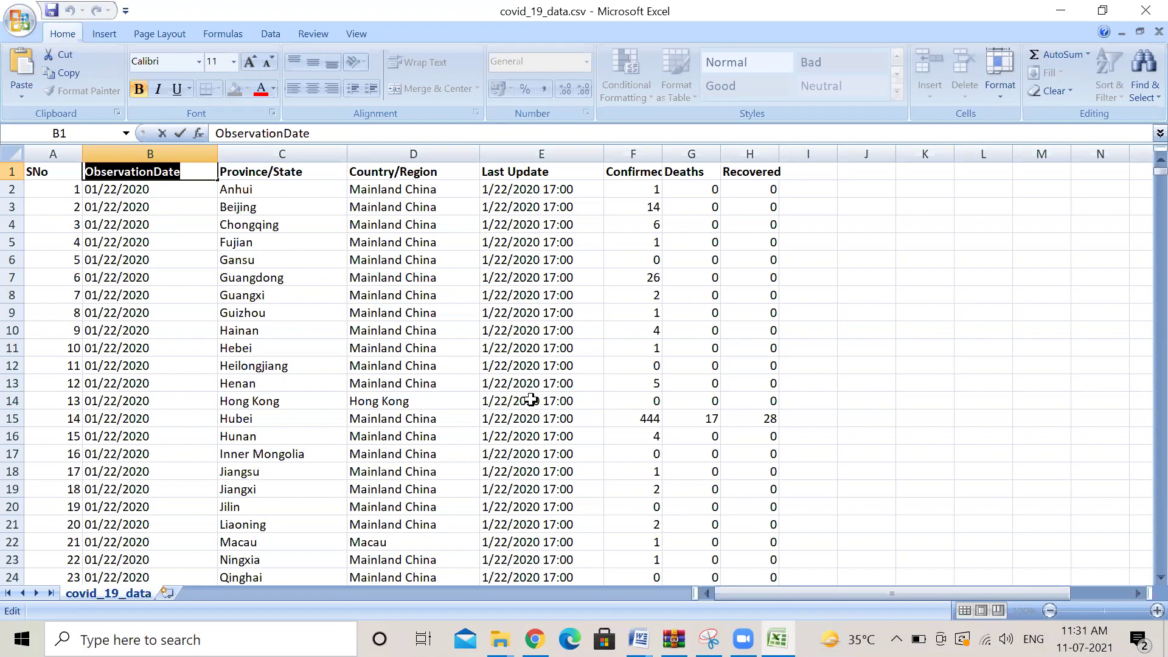
click(535, 639)
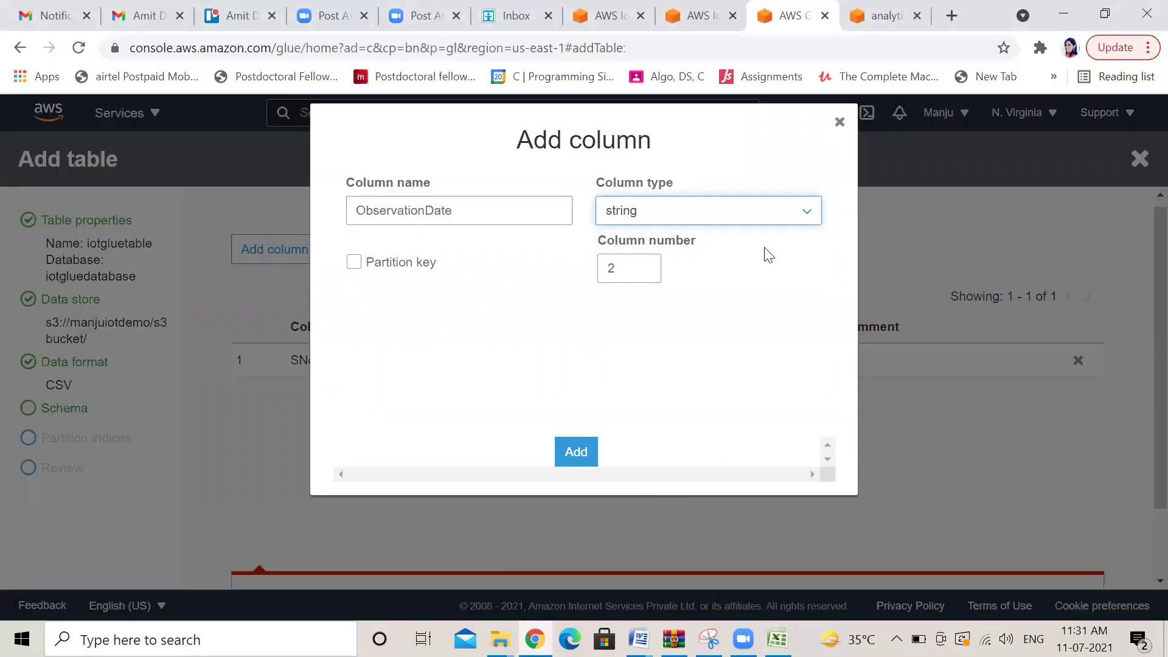
click(809, 217)
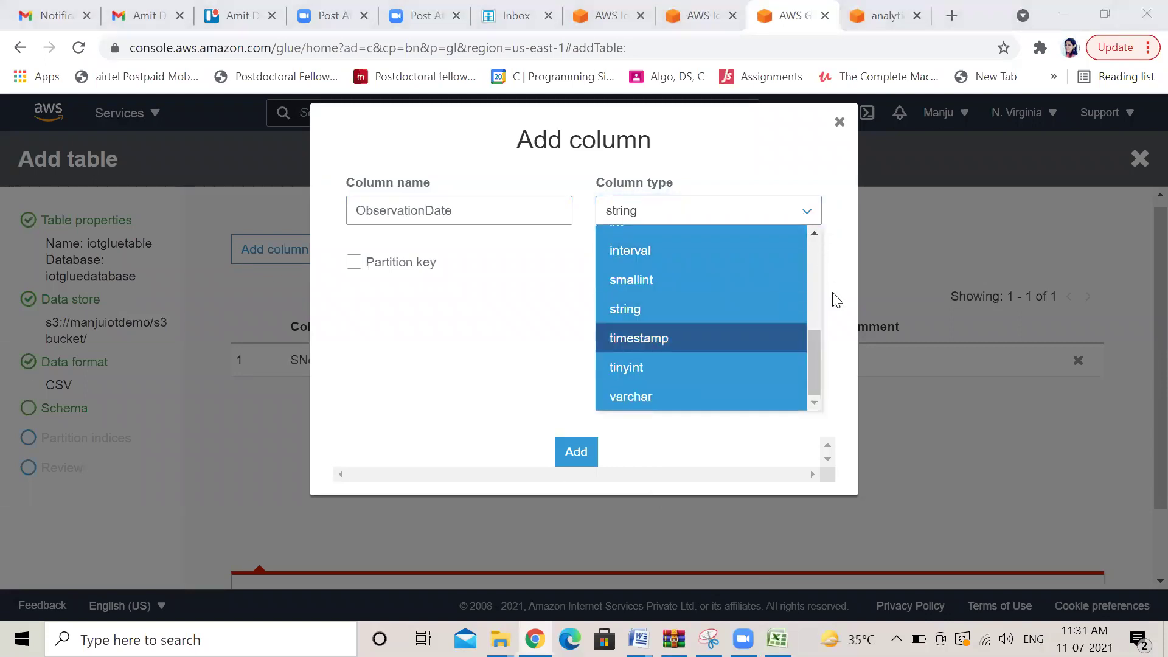
drag(817, 356, 817, 282)
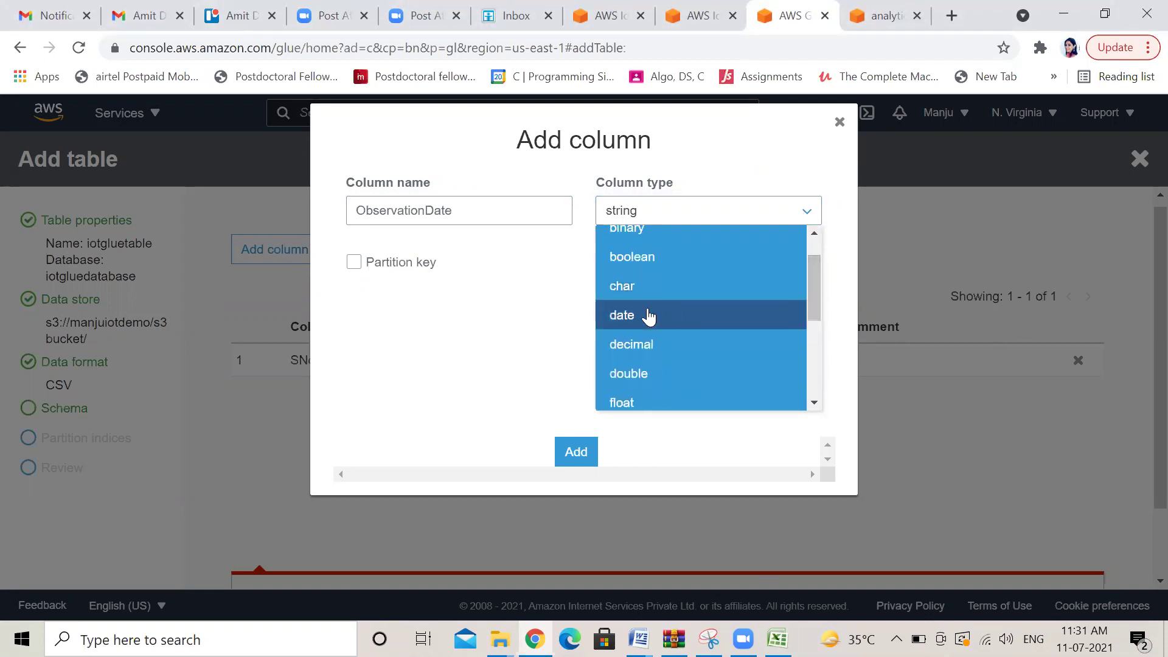
click(649, 315)
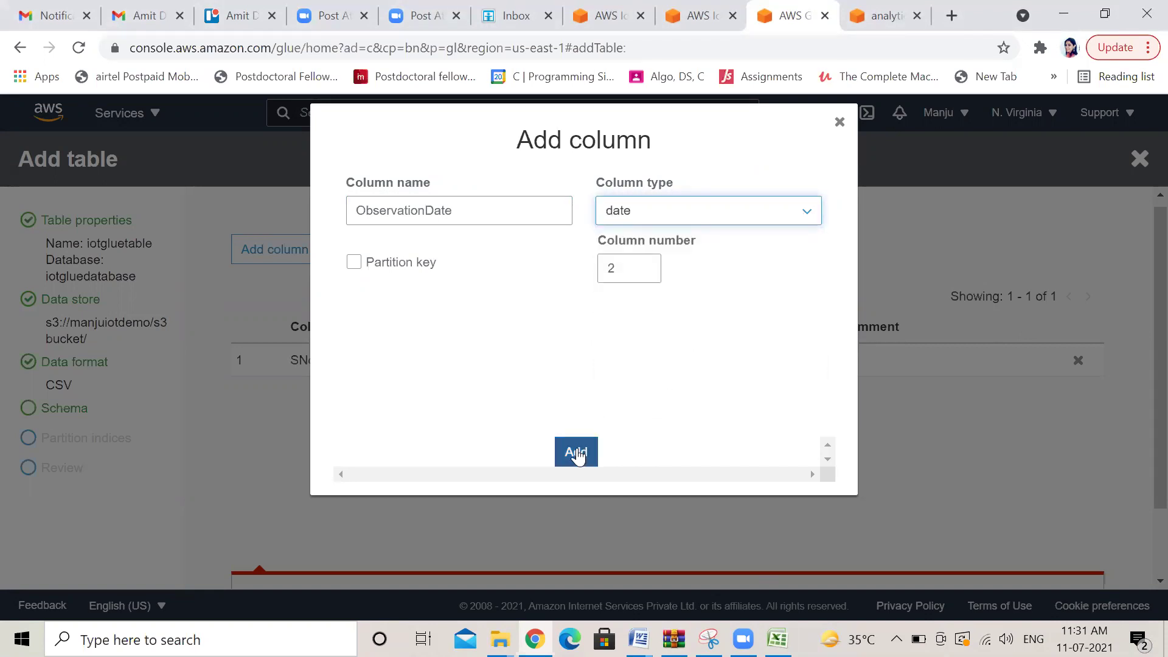
click(577, 453)
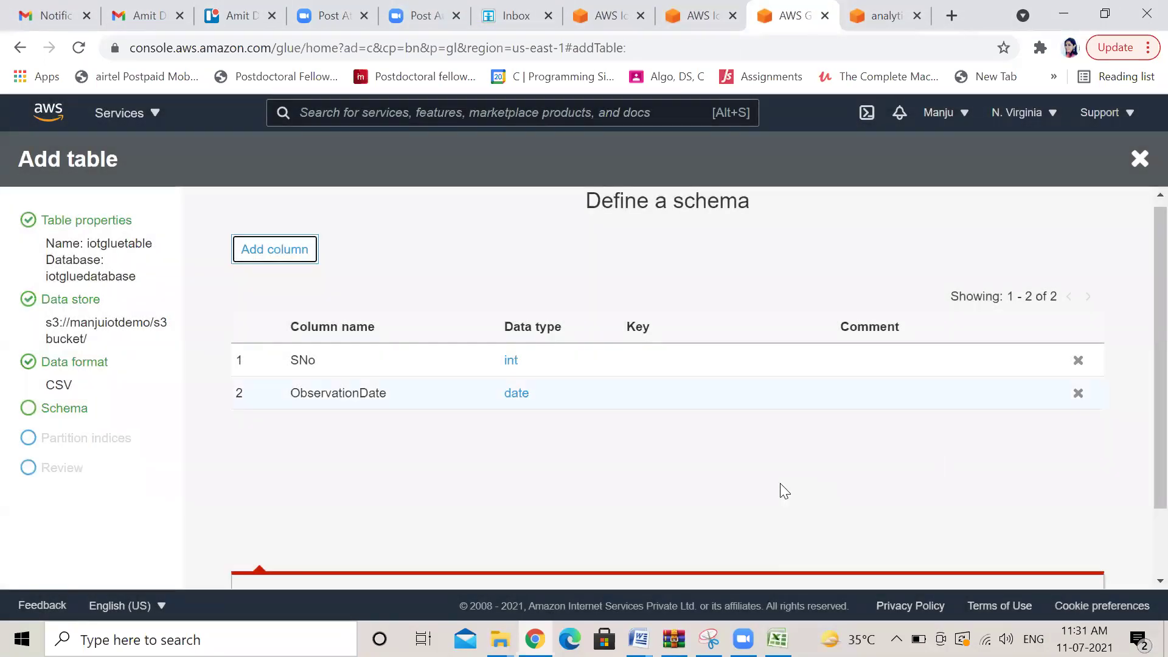
Skip partition indices, review, and create iotgluetable as CSV at s3://manjuiotdemo in iotgluedatabase
scroll(1143, 440, down, 3)
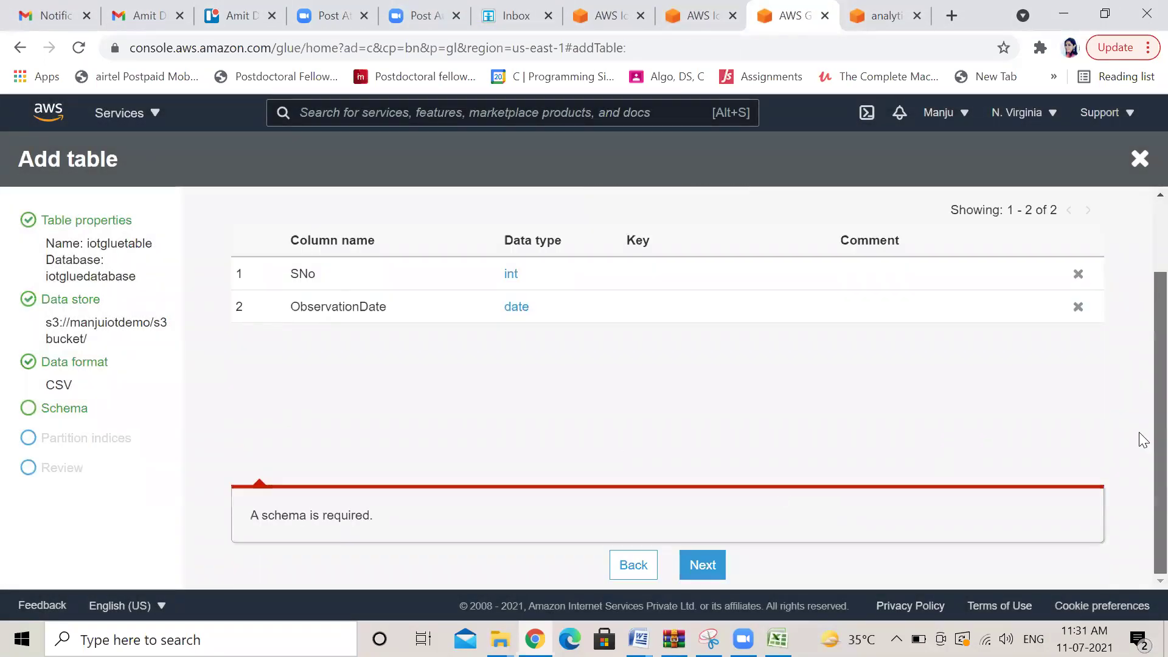
click(700, 575)
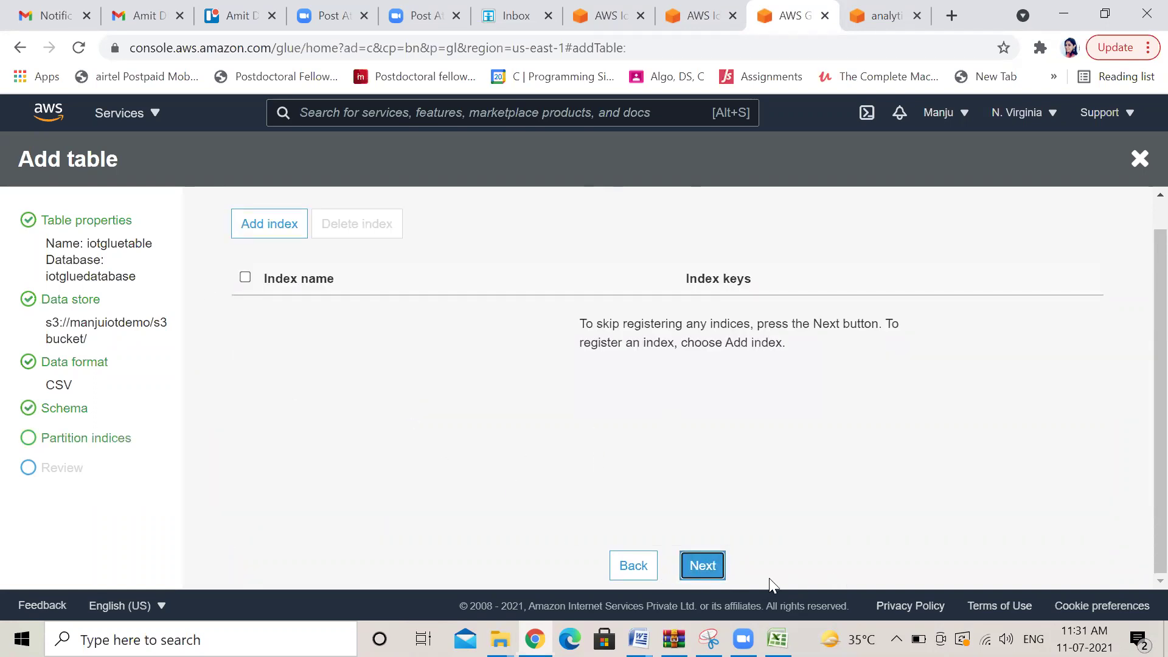
click(693, 566)
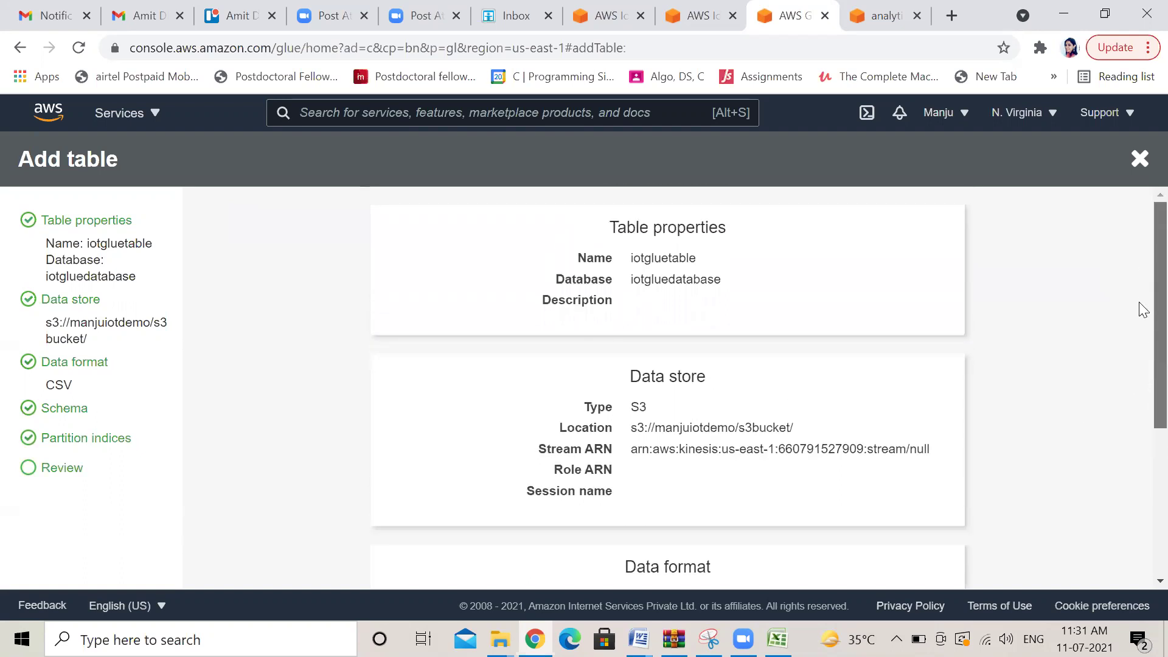
scroll(1139, 340, down, 5)
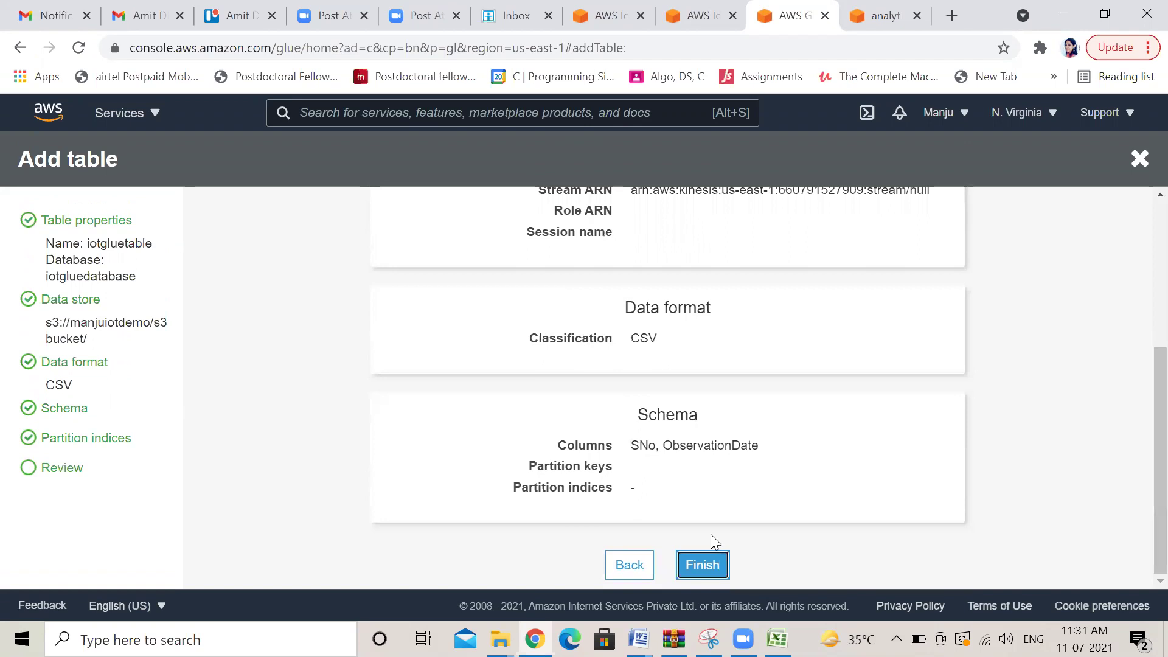
click(697, 565)
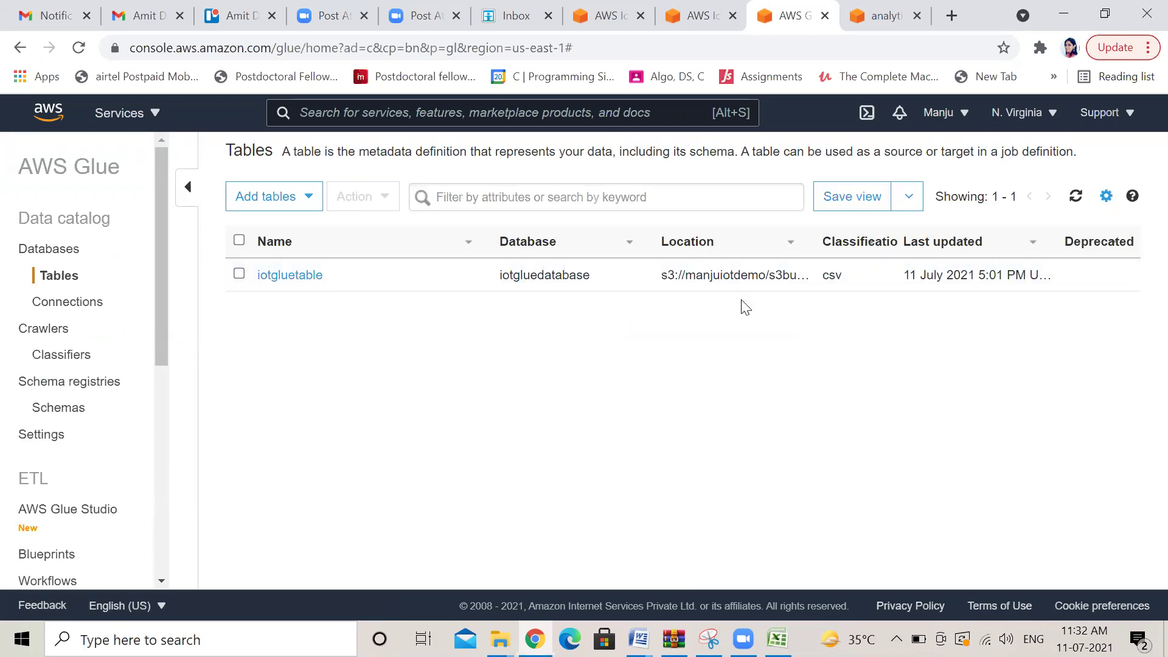
Review iotgluetable's details and schema, then go to the Schema registries Schemas page
click(305, 276)
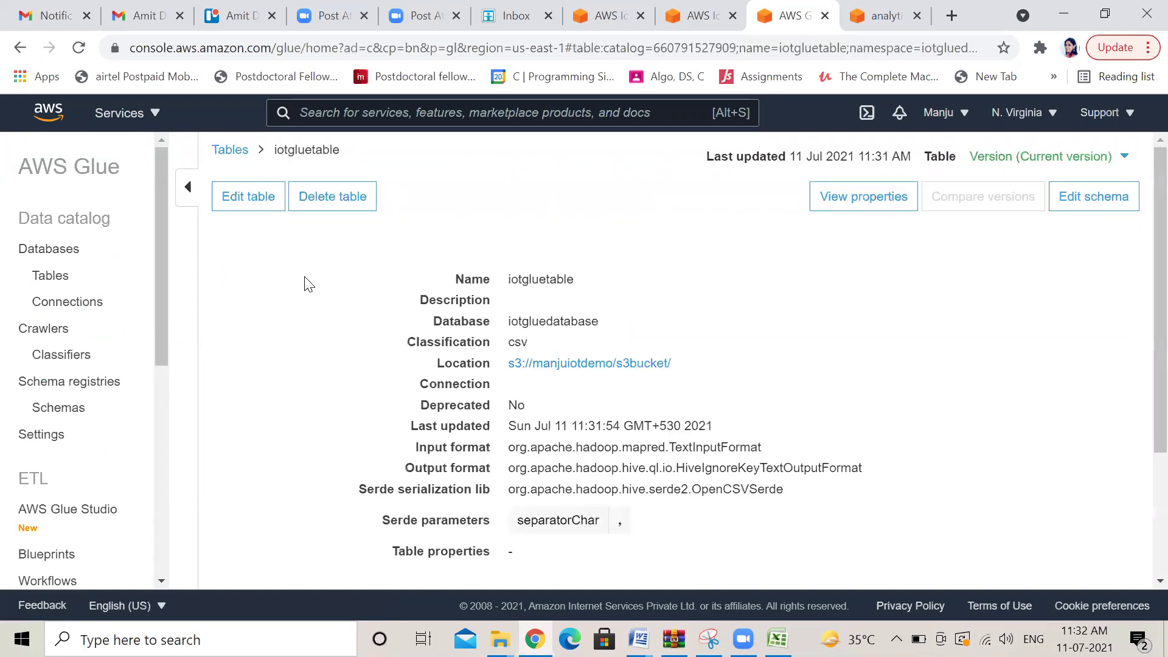
scroll(1144, 236, down, 3)
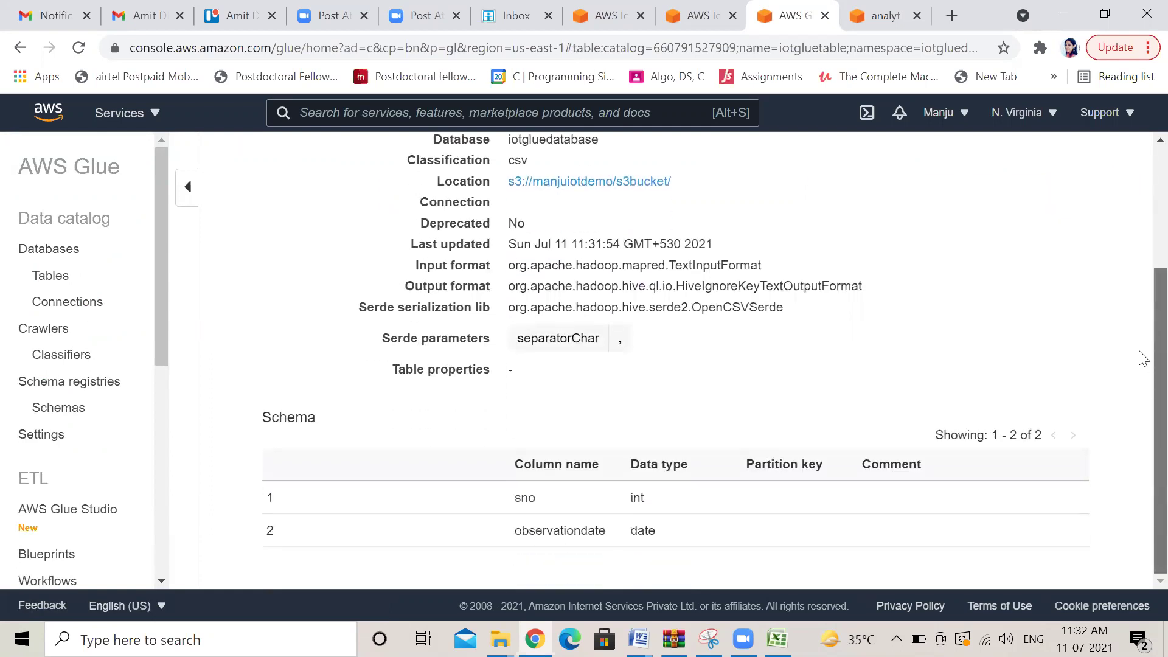
scroll(1143, 353, up, 1)
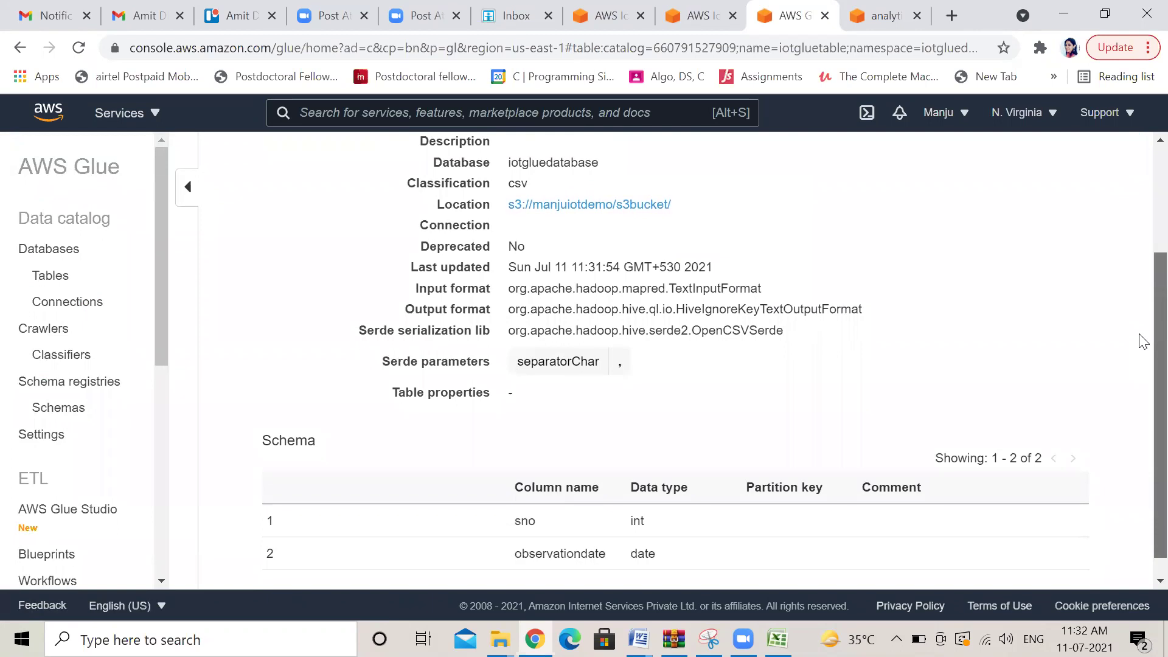
scroll(1141, 328, up, 1)
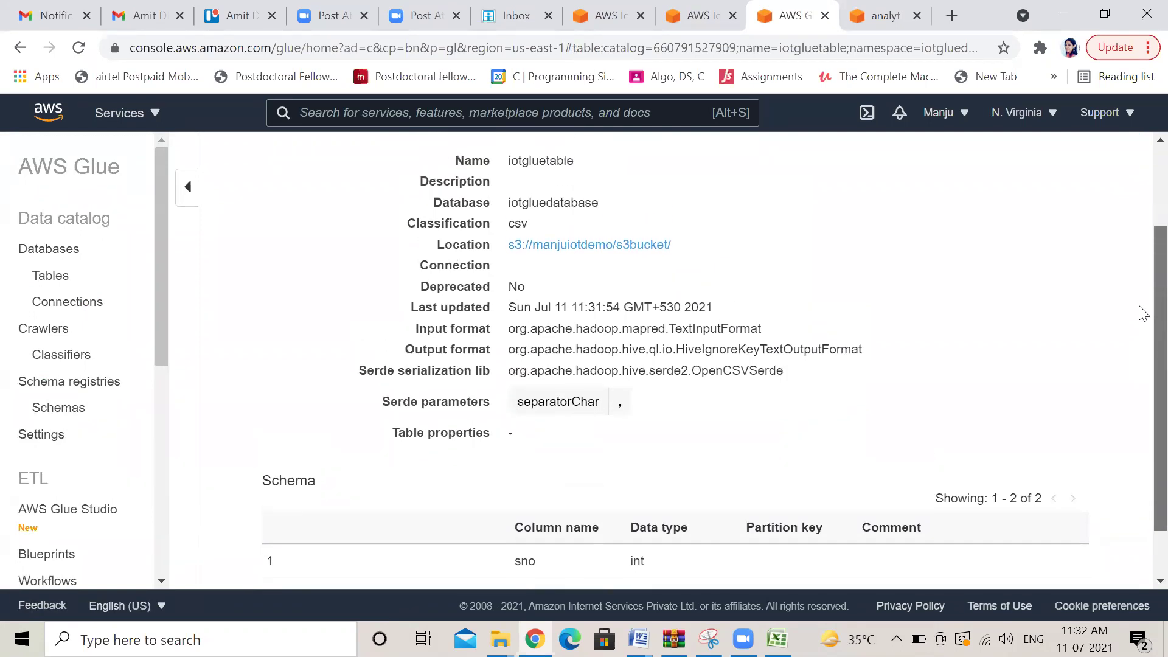
scroll(1141, 188, up, 3)
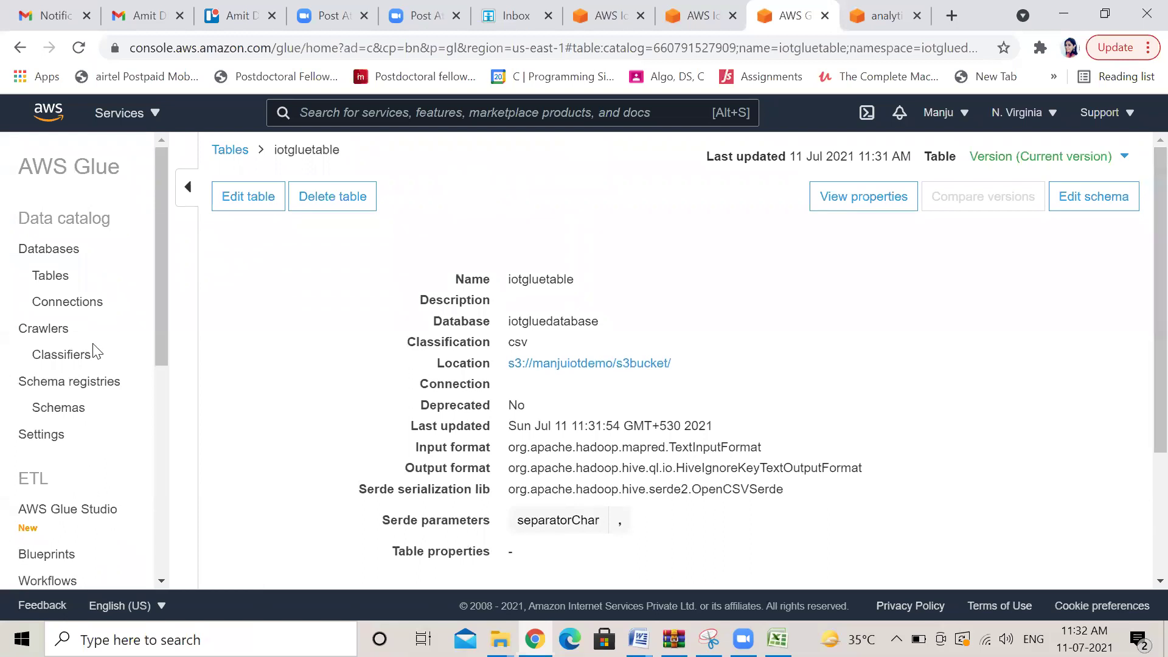
click(69, 411)
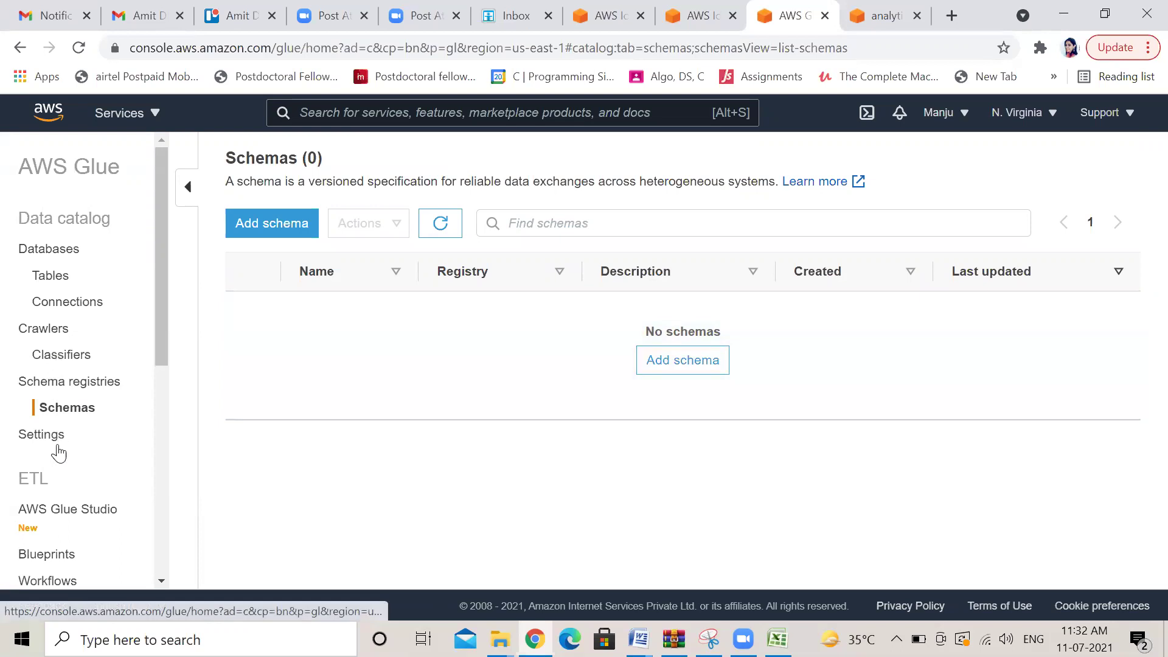
Start adding a connection from Connections, trying the name iotgluconnection and then clearing it
click(84, 304)
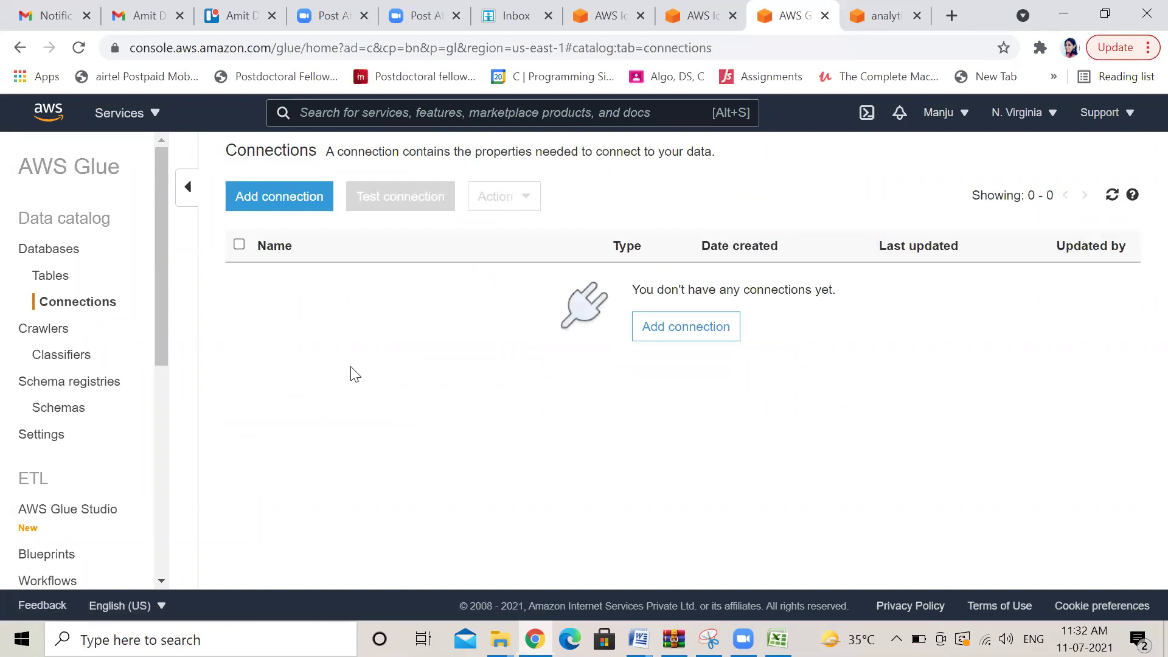
click(264, 203)
click(528, 291)
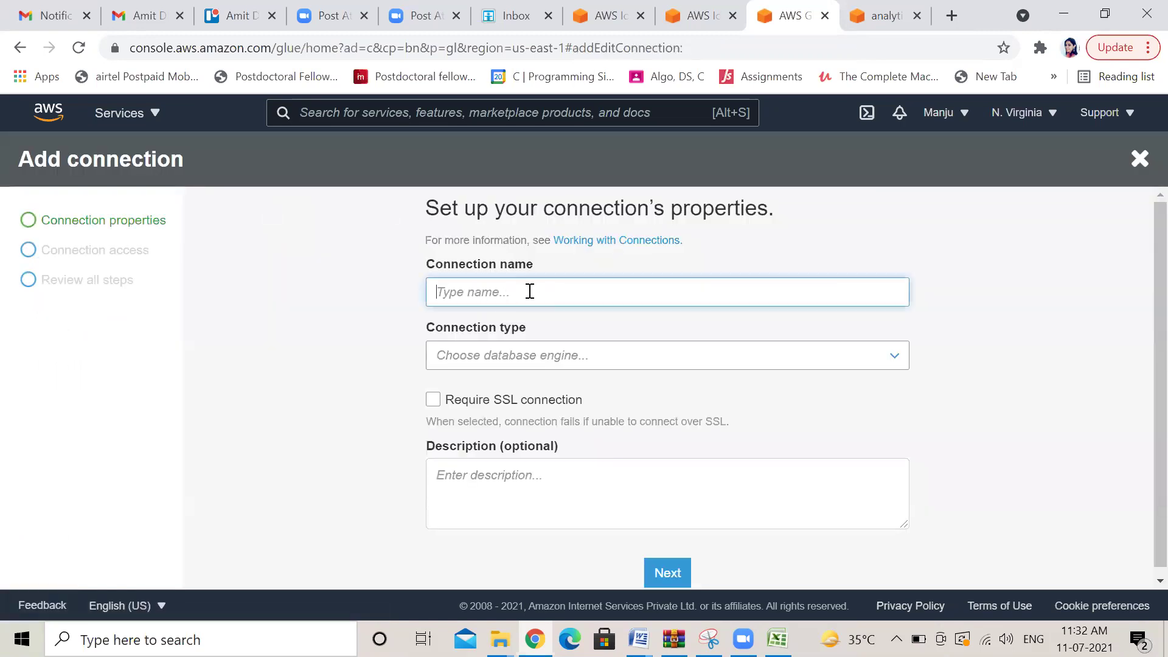
text(iotgluconnection)
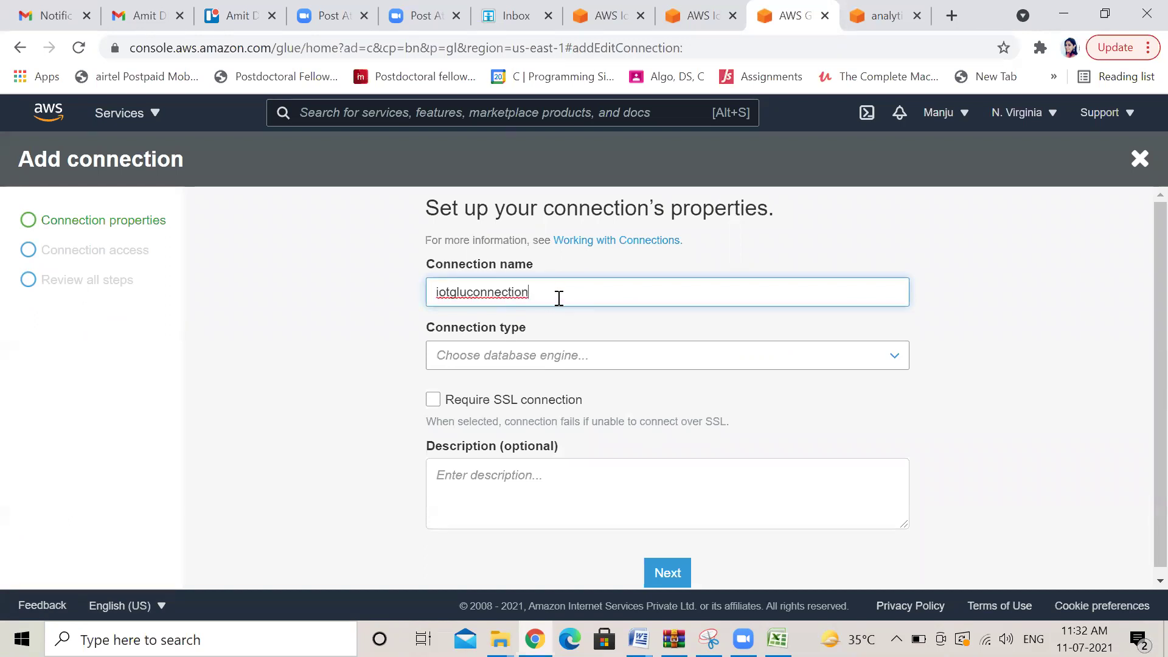
key(BackSpace)
key(BackSpace)
key(BackSpace)
key(BackSpace)
key(BackSpace)
key(BackSpace)
key(BackSpace)
key(BackSpace)
key(BackSpace)
key(BackSpace)
key(BackSpace)
key(BackSpace)
key(BackSpace)
key(BackSpace)
key(BackSpace)
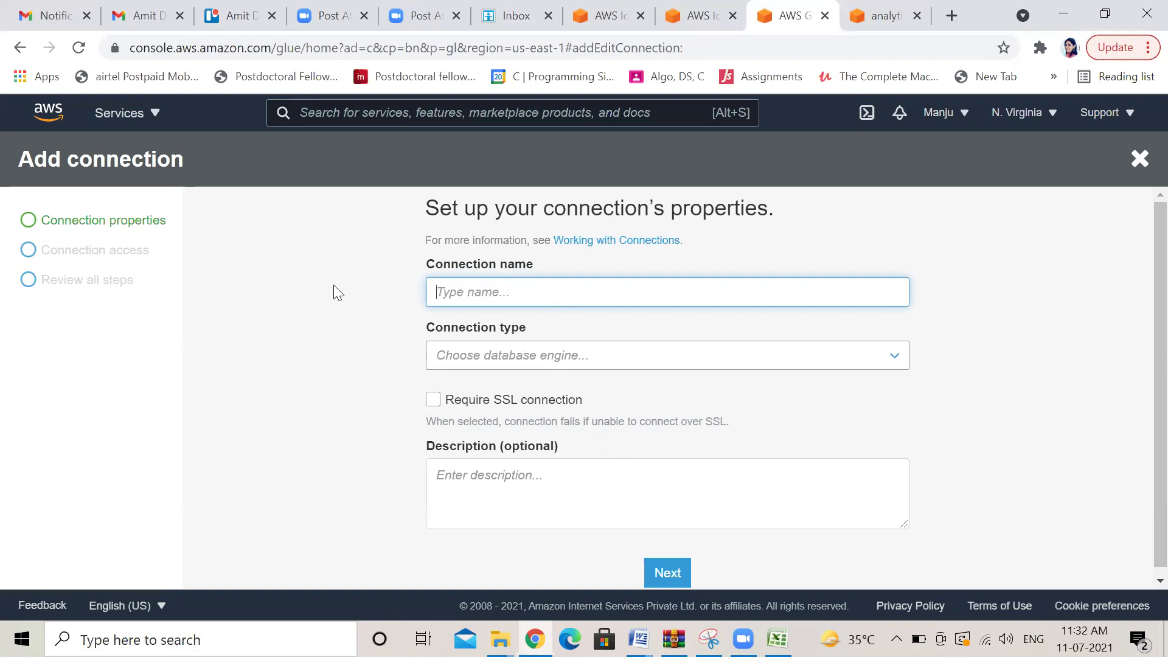
click(333, 288)
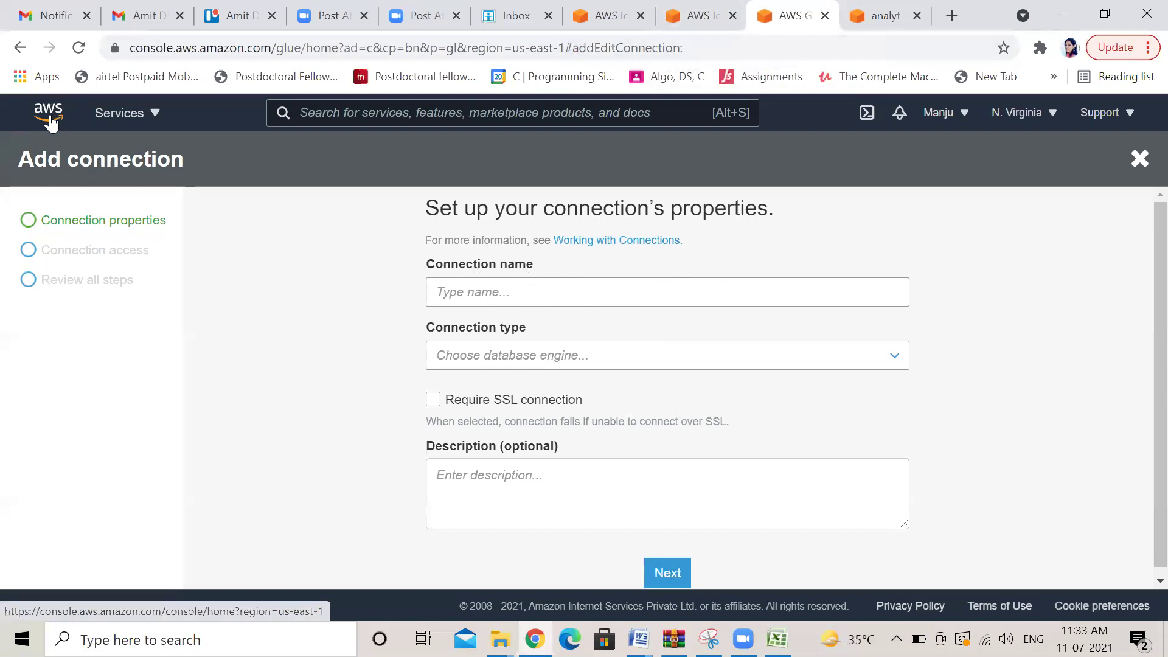
click(317, 112)
Search the AWS console for athena and open the Amazon Athena service
text(aws )
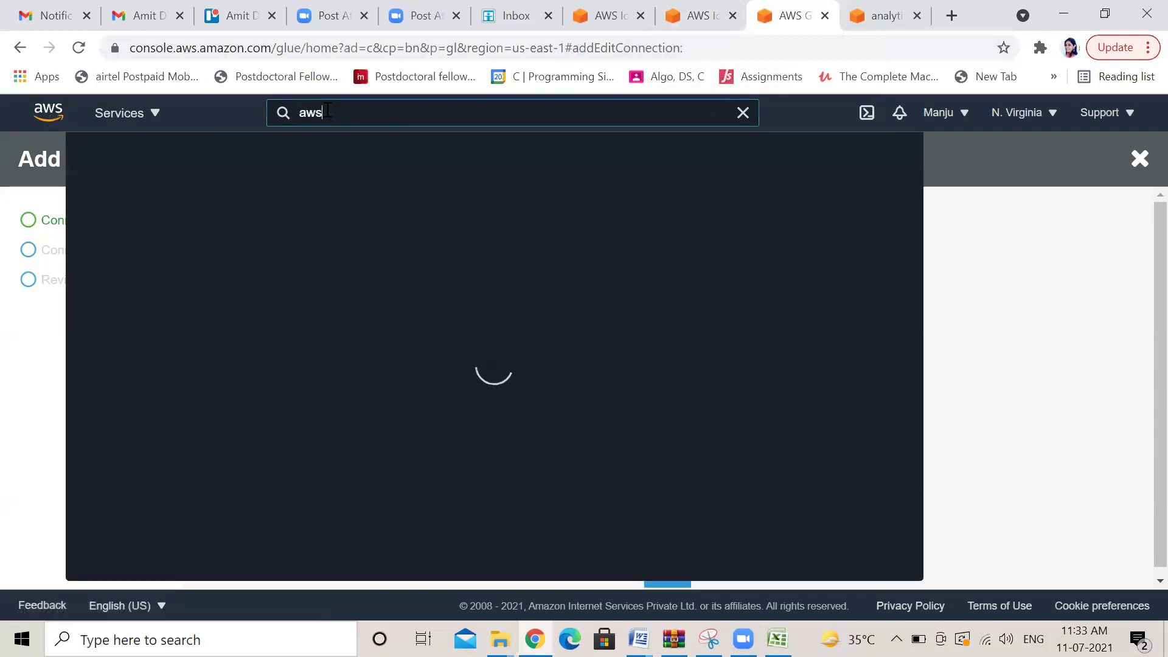
text(ethen)
key(BackSpace)
key(BackSpace)
key(BackSpace)
text(he)
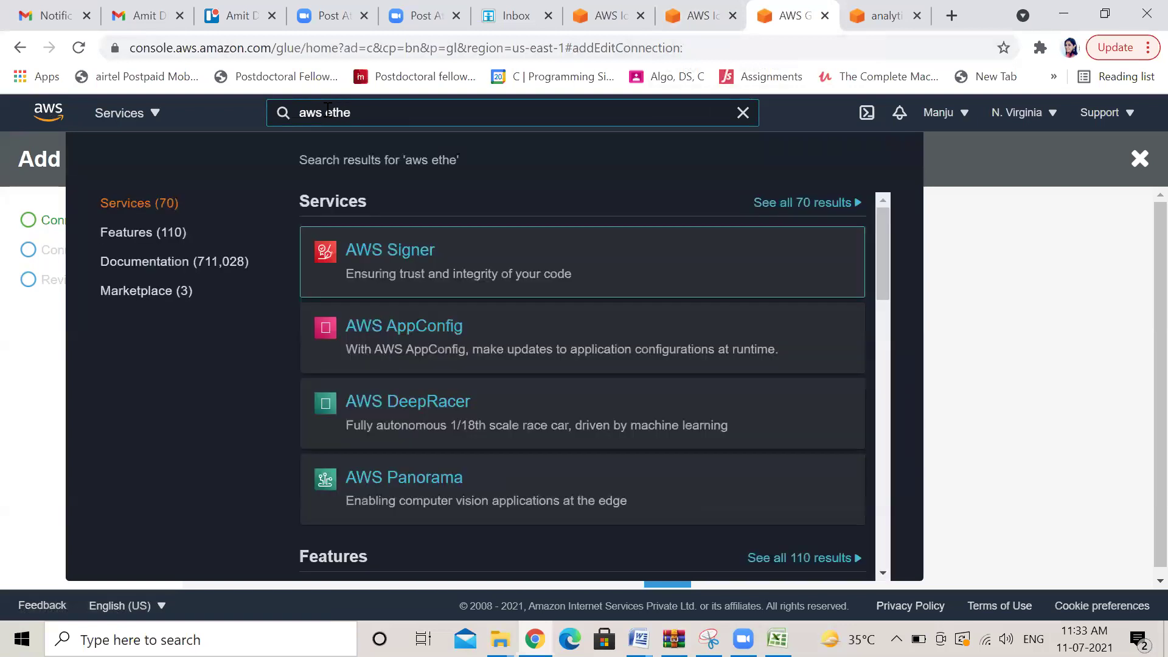
text(n)
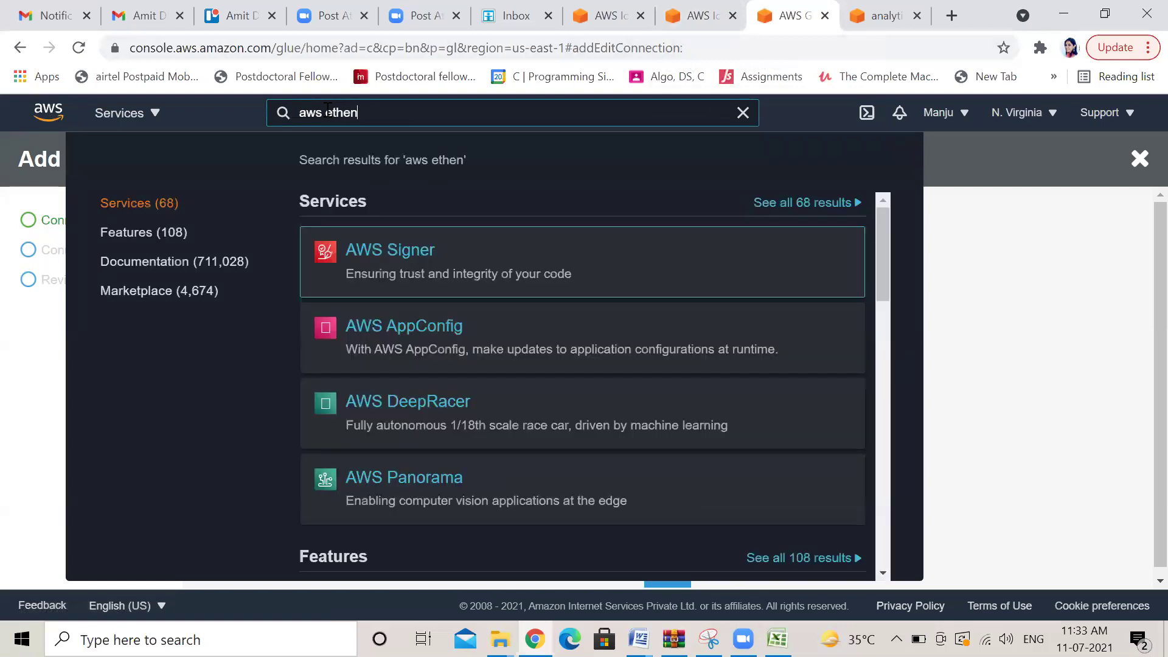
key(BackSpace)
key(BackSpace)
key(BackSpace)
key(BackSpace)
key(BackSpace)
key(BackSpace)
key(BackSpace)
key(BackSpace)
key(BackSpace)
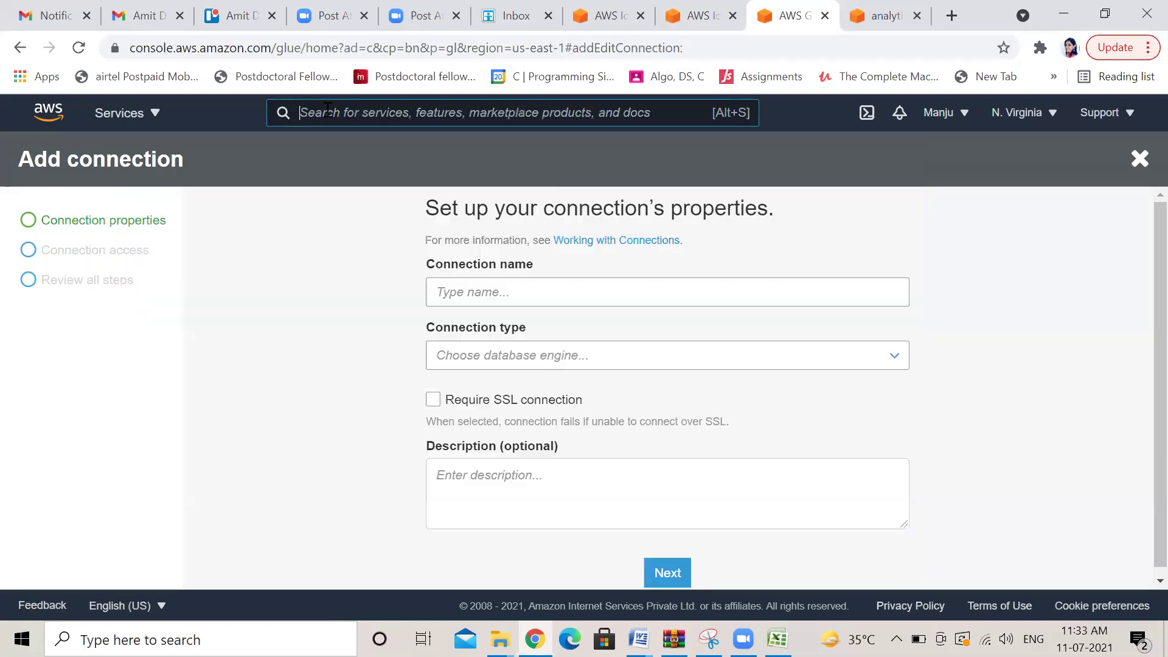
text(aws)
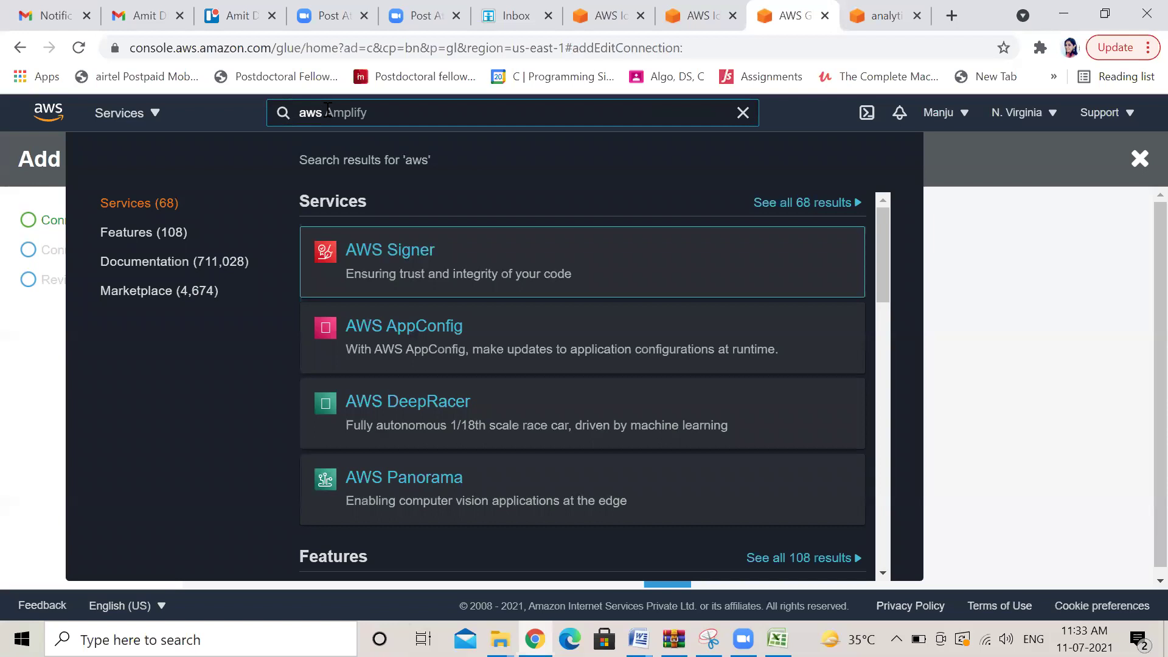
text( athen)
click(886, 245)
drag(886, 245, 914, 536)
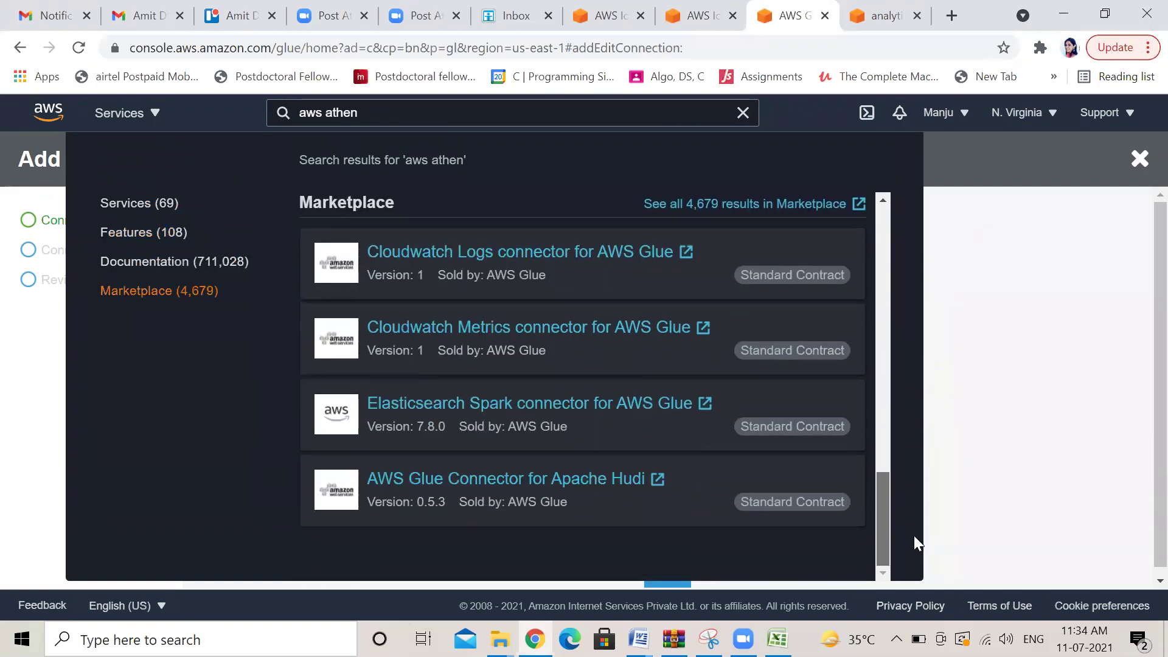
drag(913, 535, 904, 227)
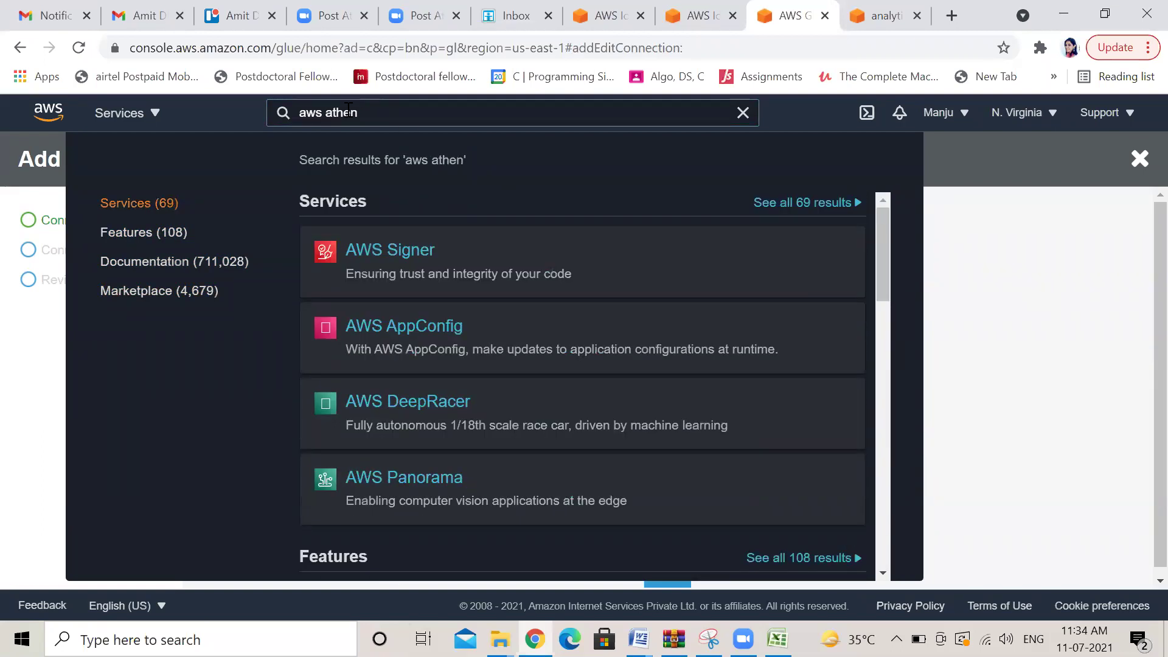
key(Down)
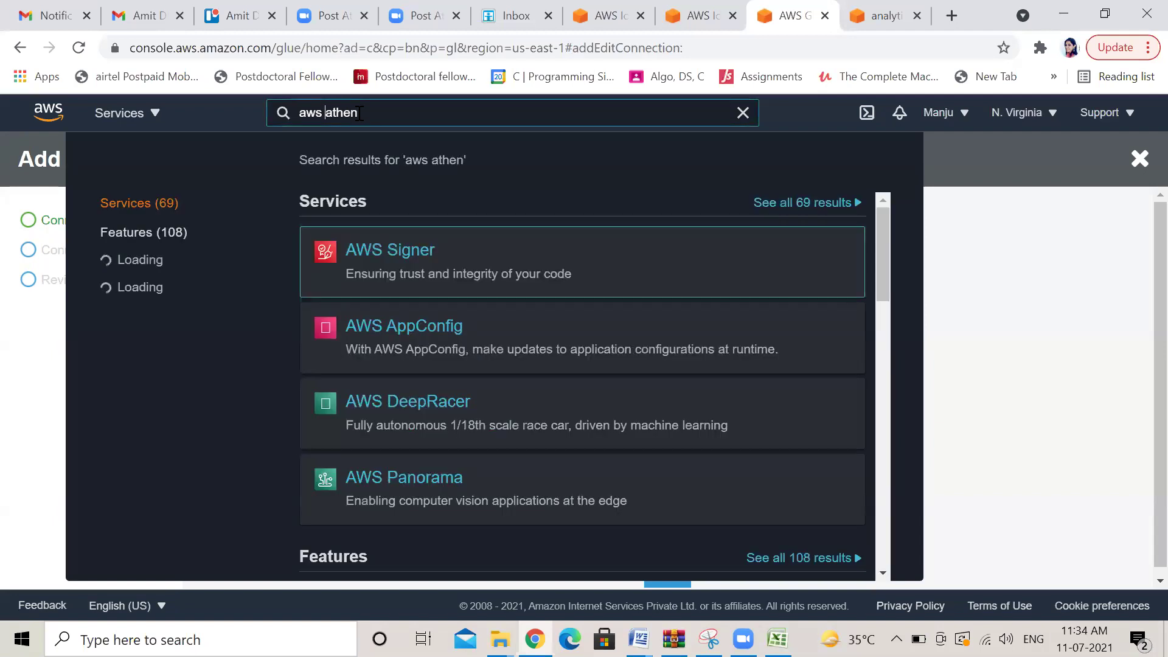
key(BackSpace)
key(BackSpace)
key(BackSpace)
key(BackSpace)
click(358, 114)
text(a)
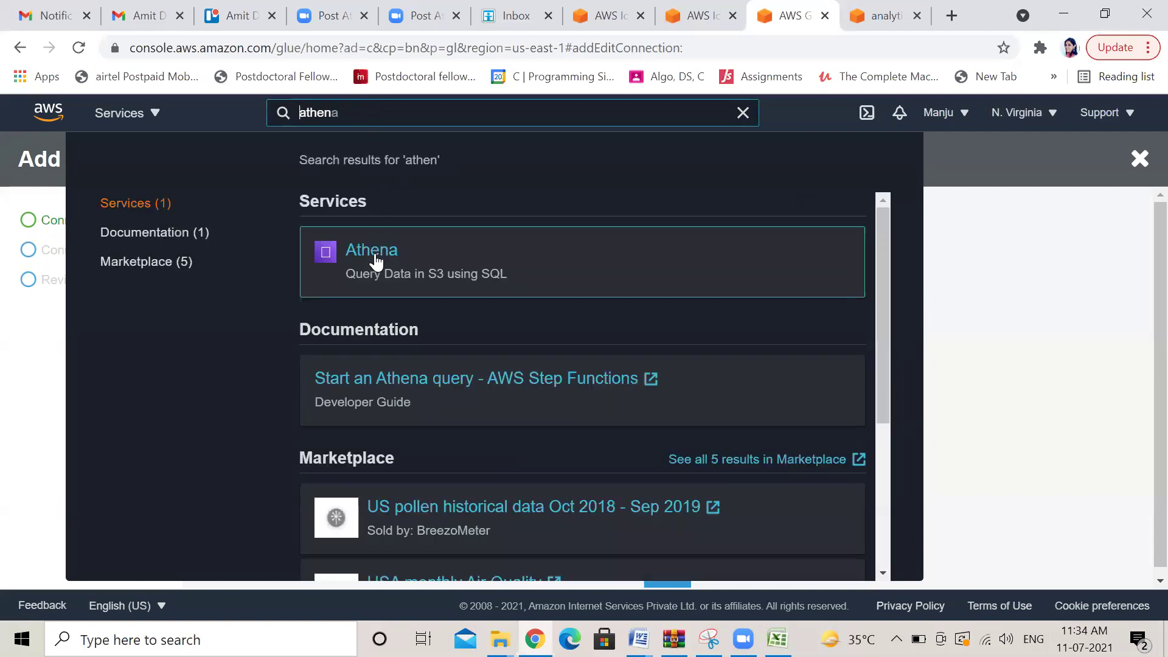
click(375, 260)
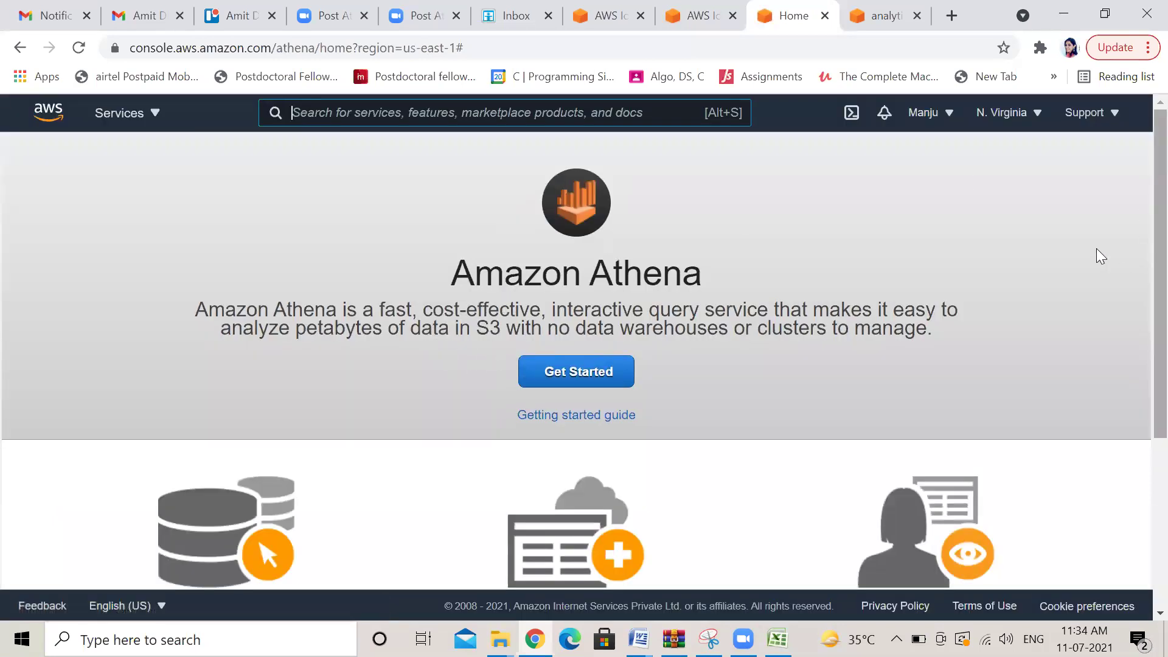
Open the query editor, find iotgluetable under iotgluedatabase, and start a CREATE OR REPLACE VIEW query
click(602, 380)
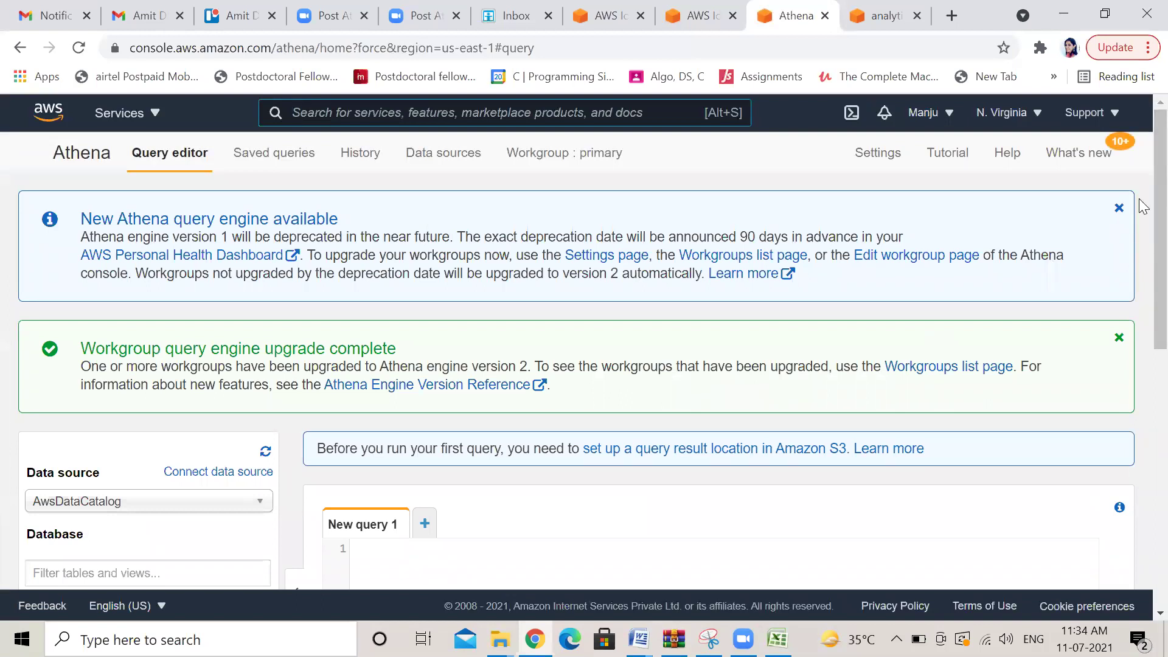
scroll(1142, 178, down, 1)
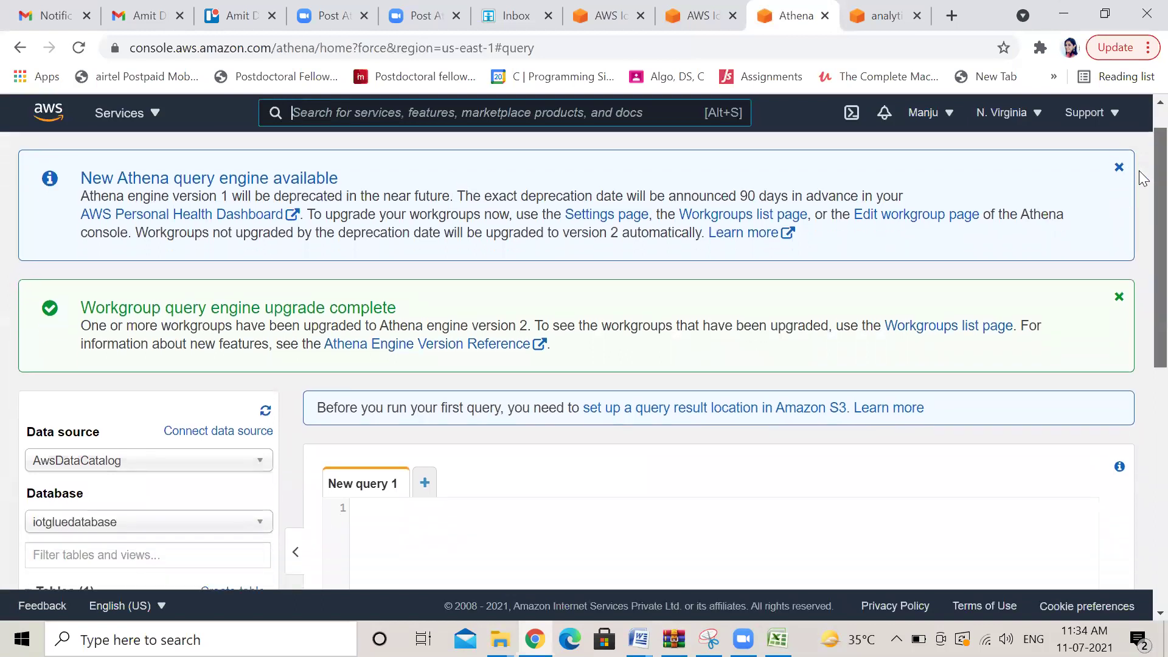
scroll(1140, 182, down, 2)
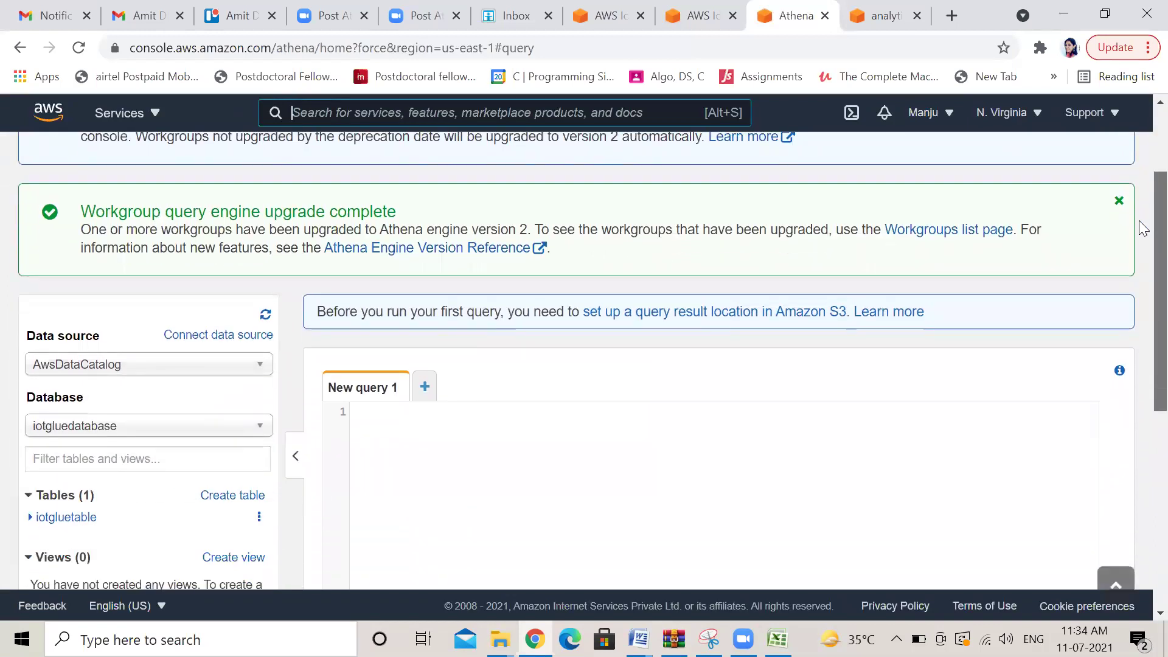
scroll(1142, 229, down, 3)
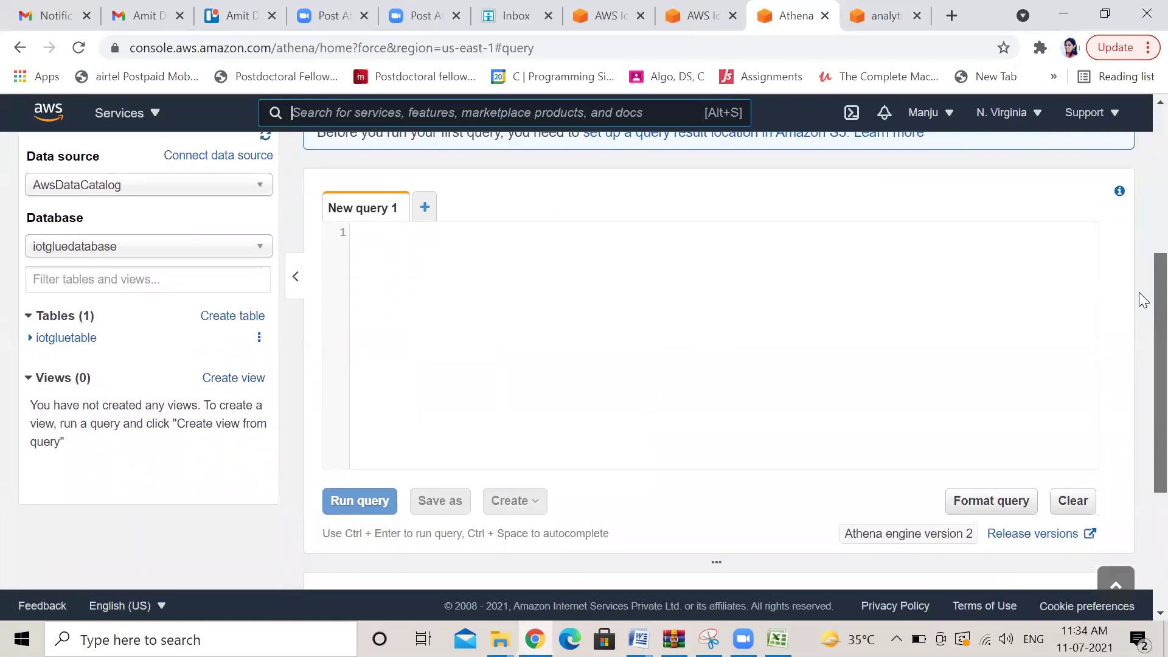
scroll(1140, 279, up, 2)
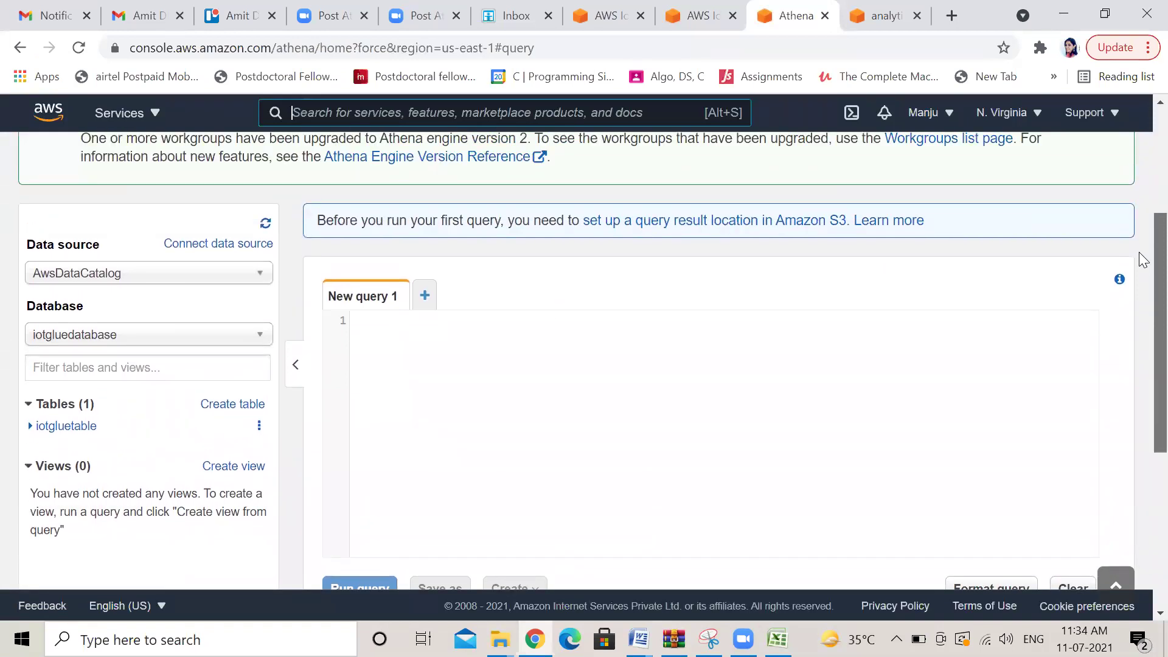
scroll(1142, 260, up, 2)
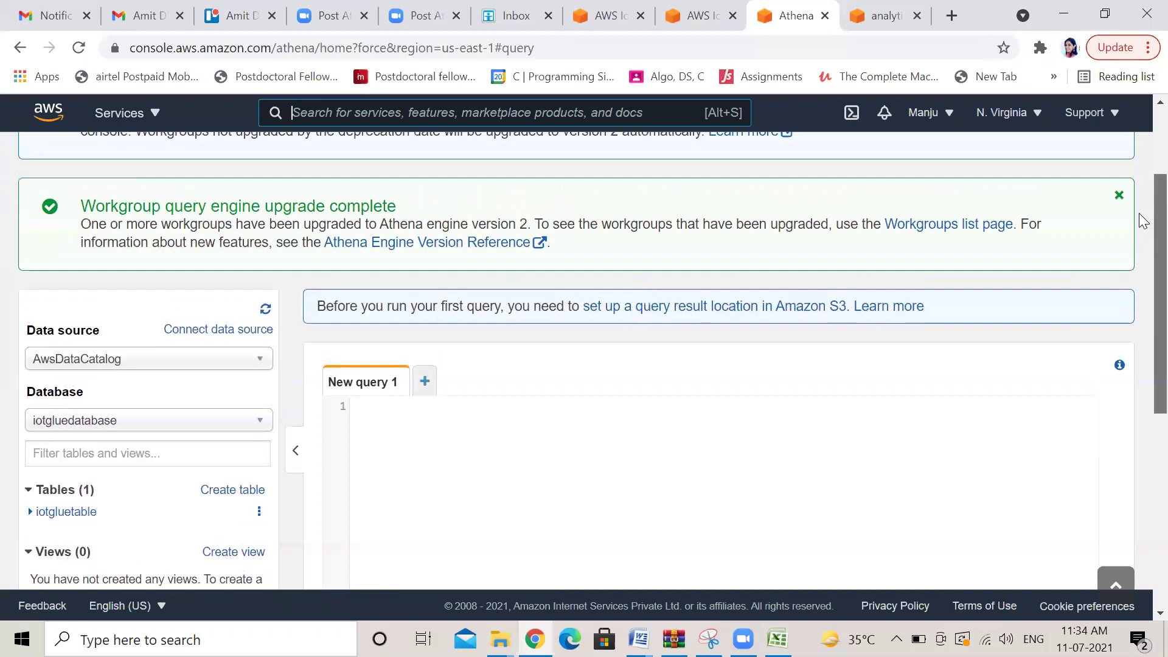
scroll(1142, 243, down, 2)
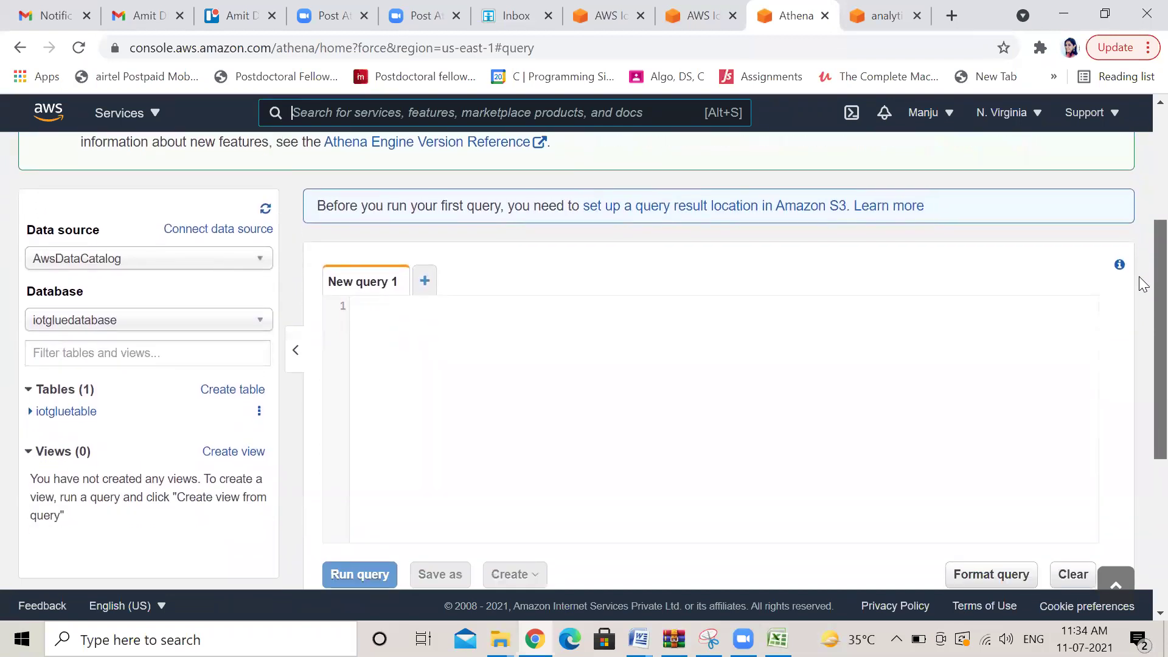
scroll(1142, 283, down, 1)
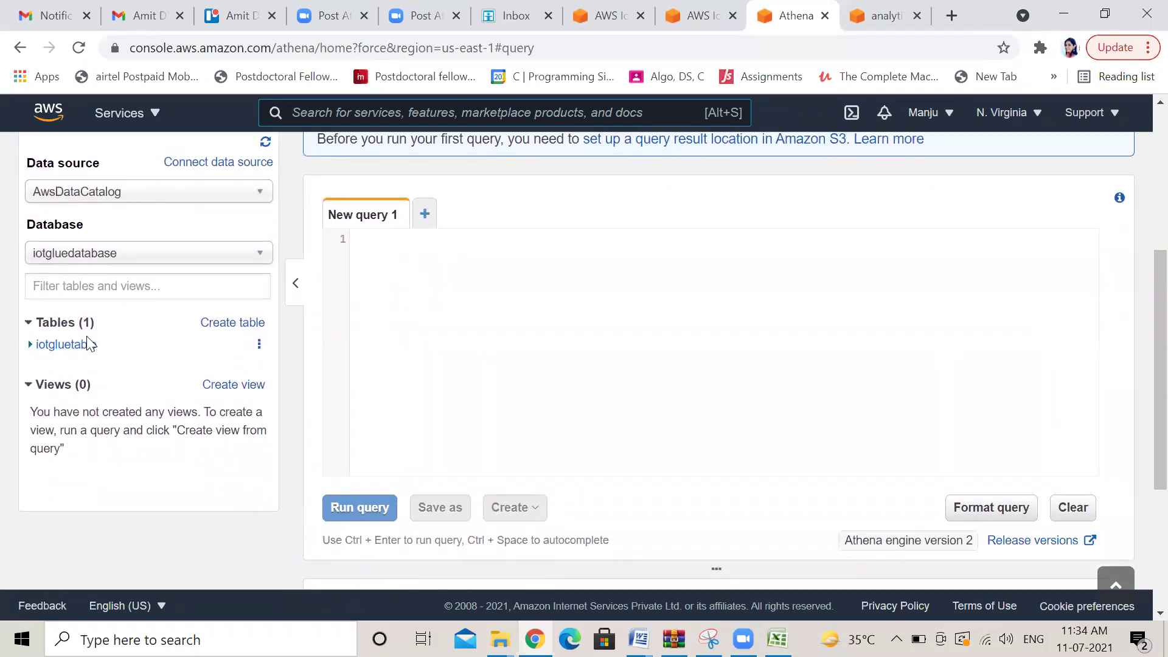
click(242, 389)
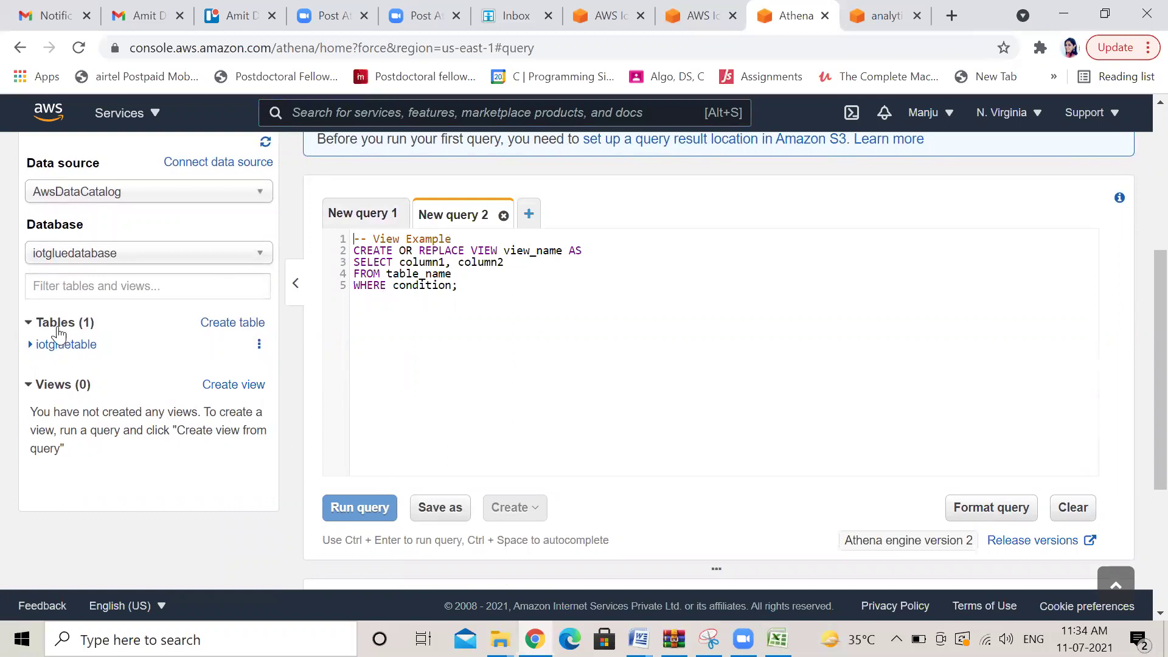
Expand iotgluetable's columns, switch the database to sampledb, and list elb_logs columns
click(59, 350)
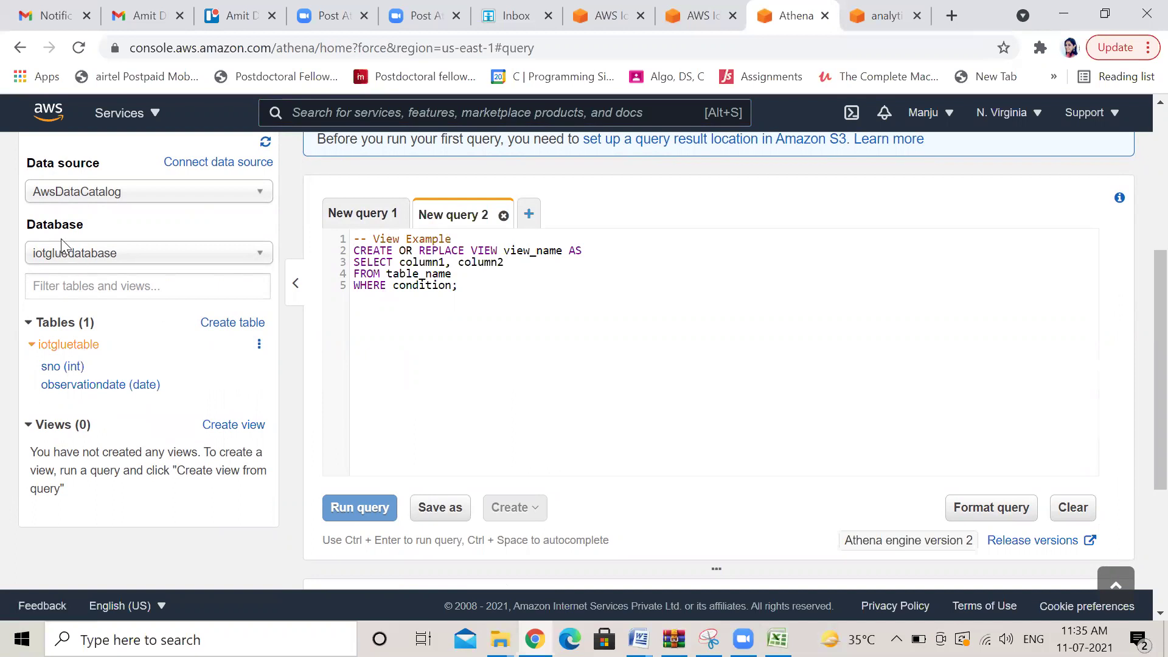
click(261, 260)
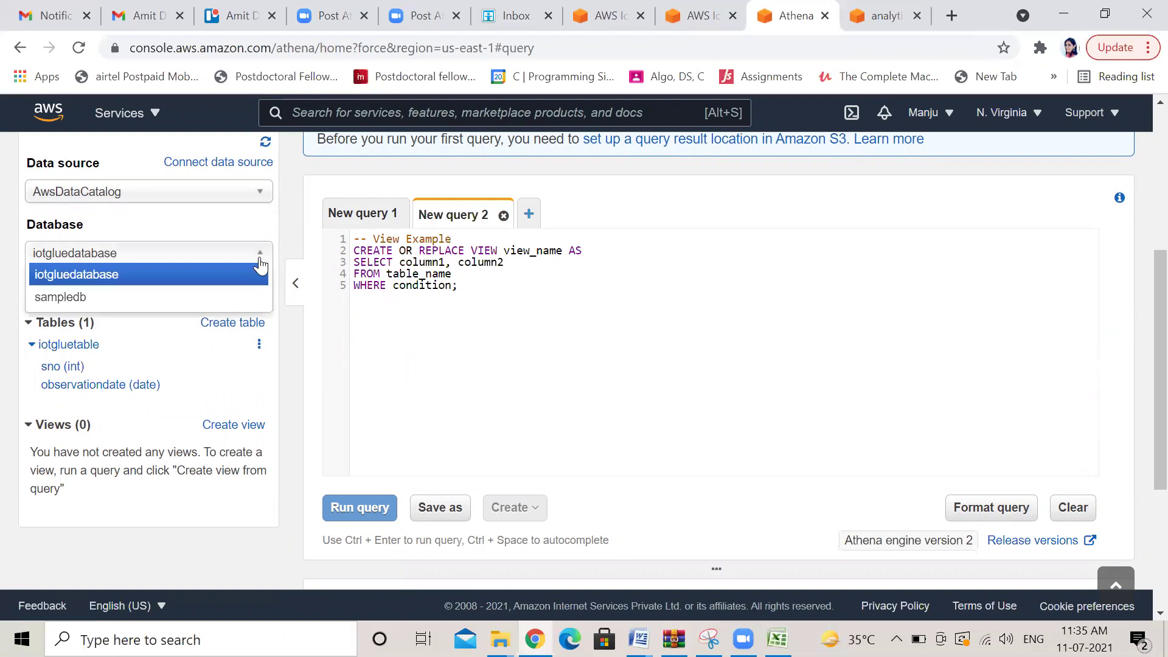
click(259, 262)
click(259, 261)
click(149, 304)
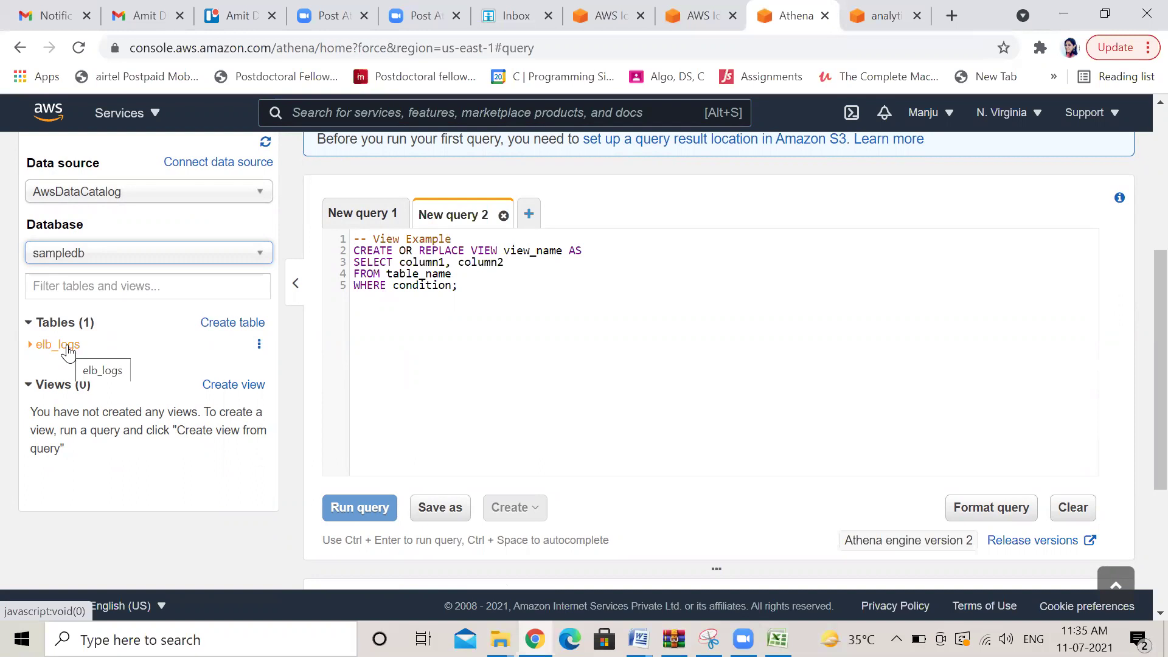
click(64, 346)
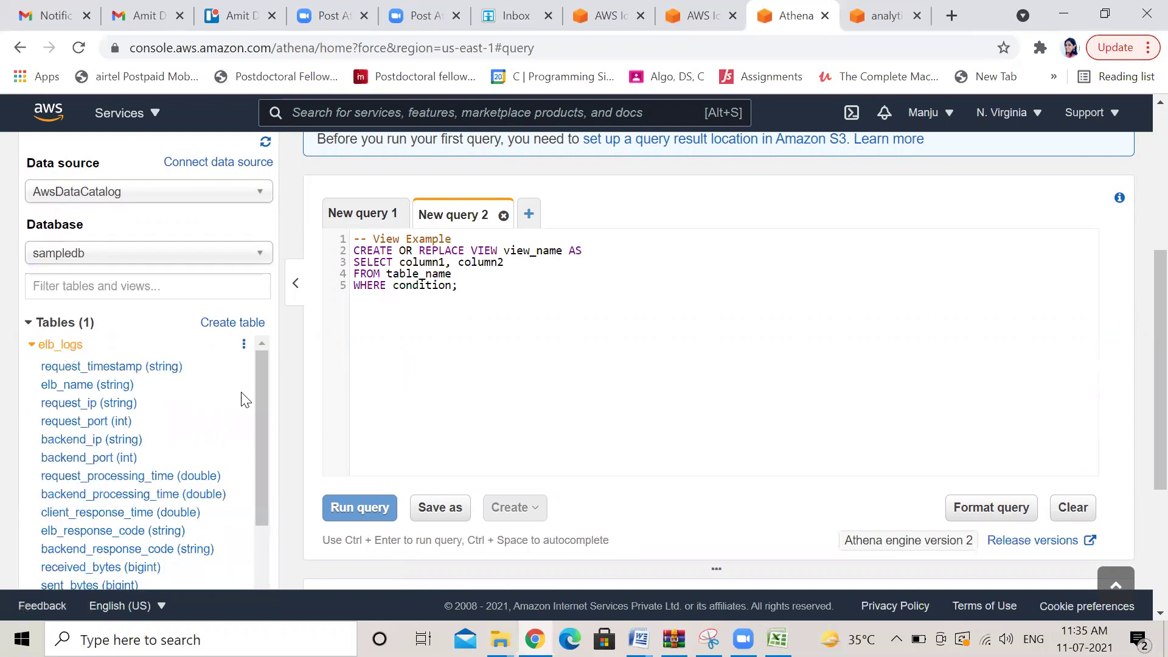
mouse_move(260, 395)
mouse_down()
mouse_move(276, 496)
mouse_move(267, 378)
mouse_up()
Connect a data source using Amazon S3 with AWS Glue Data Catalog, advancing to Step 2
click(238, 172)
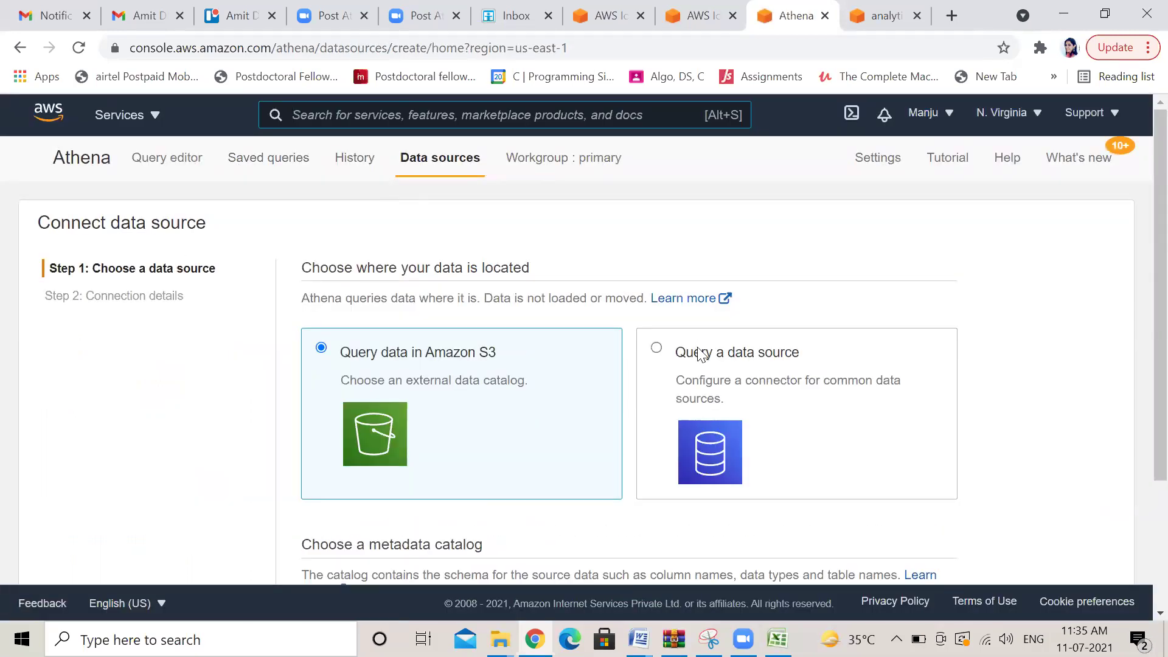
scroll(1142, 210, down, 3)
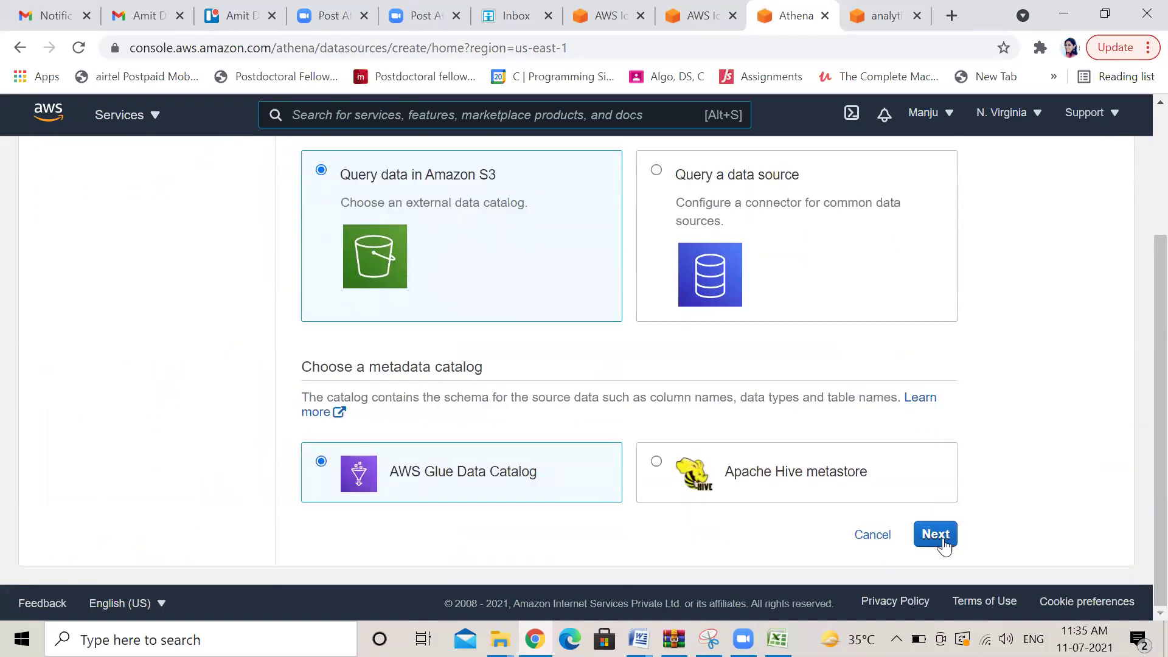
click(936, 534)
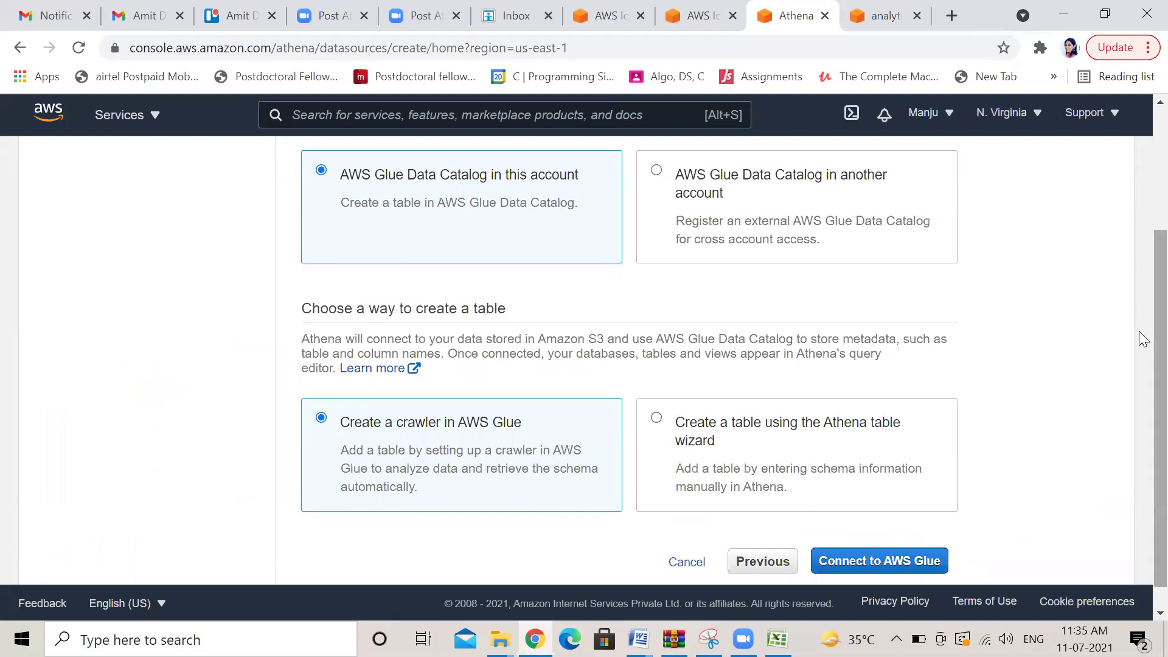
scroll(1142, 365, up, 3)
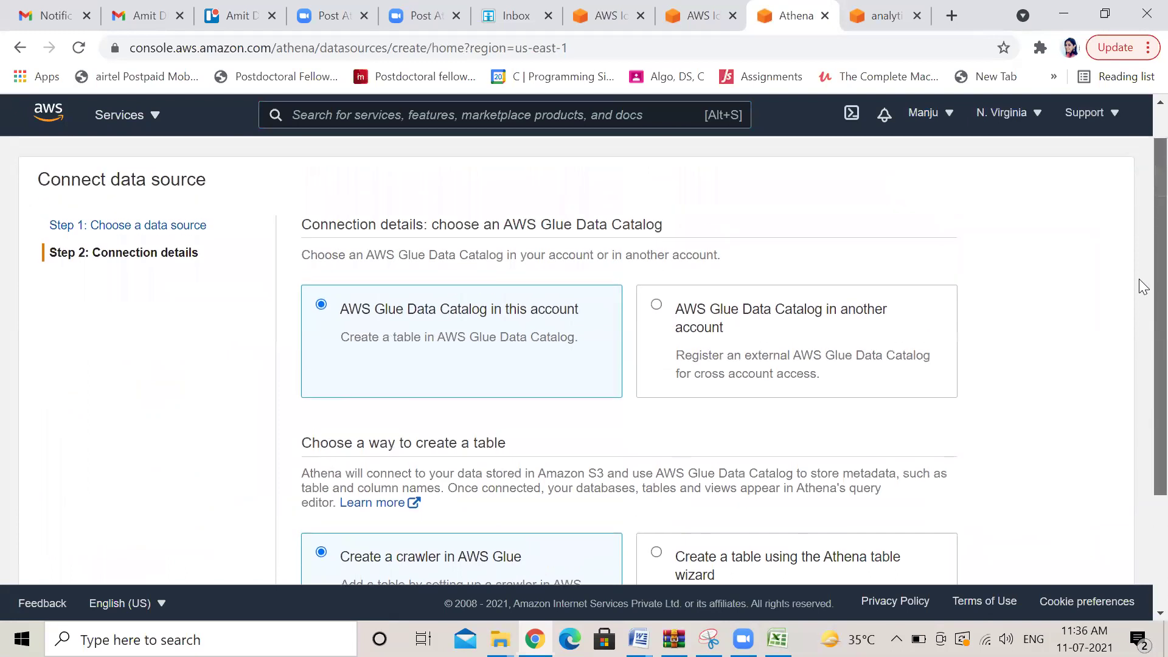
scroll(1138, 323, down, 1)
Open AWS Glue in a new tab to create a crawler, then return to Athena's wizard
scroll(1139, 409, down, 2)
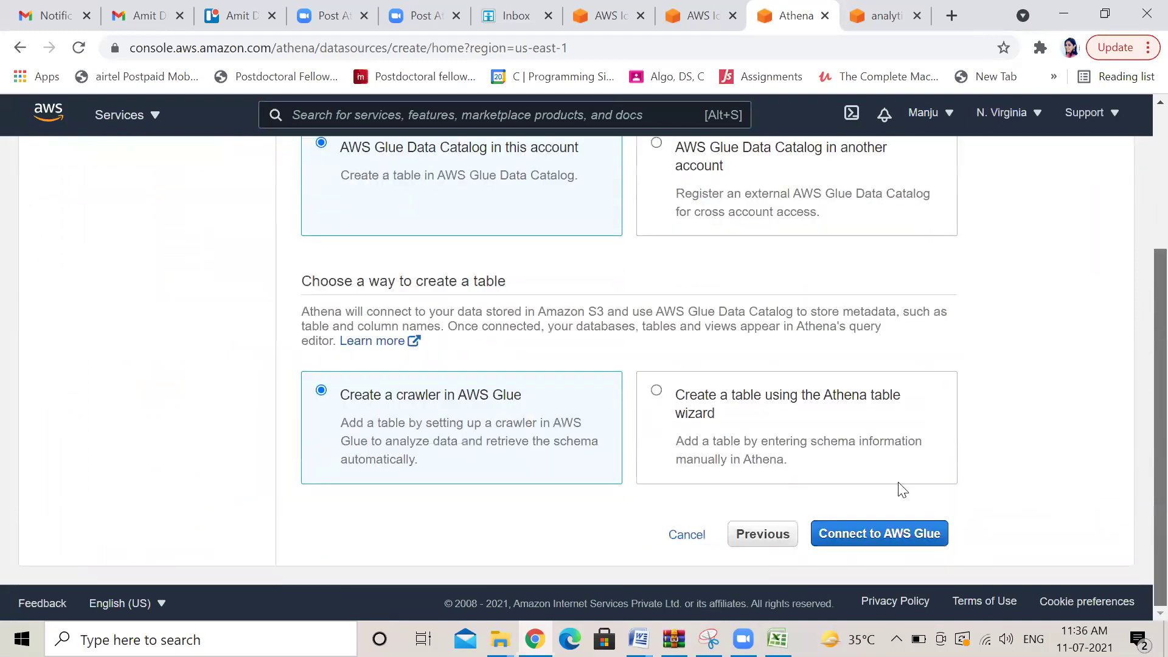
click(876, 535)
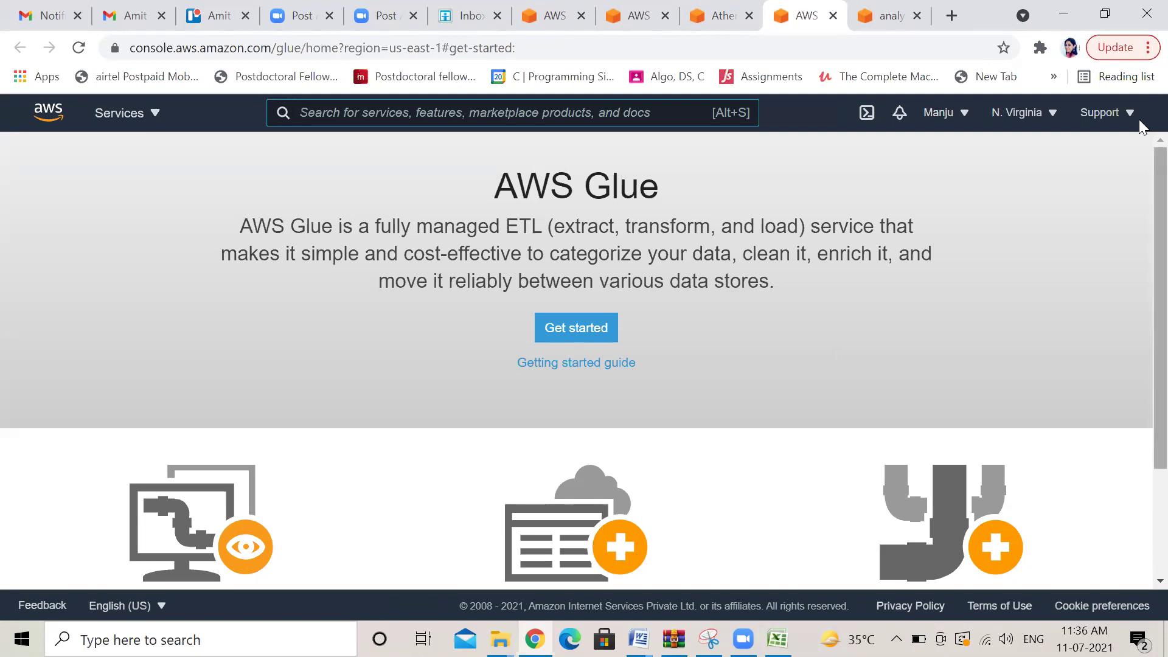
scroll(1139, 353, down, 2)
scroll(596, 238, up, 2)
scroll(1142, 196, down, 2)
scroll(1137, 220, up, 2)
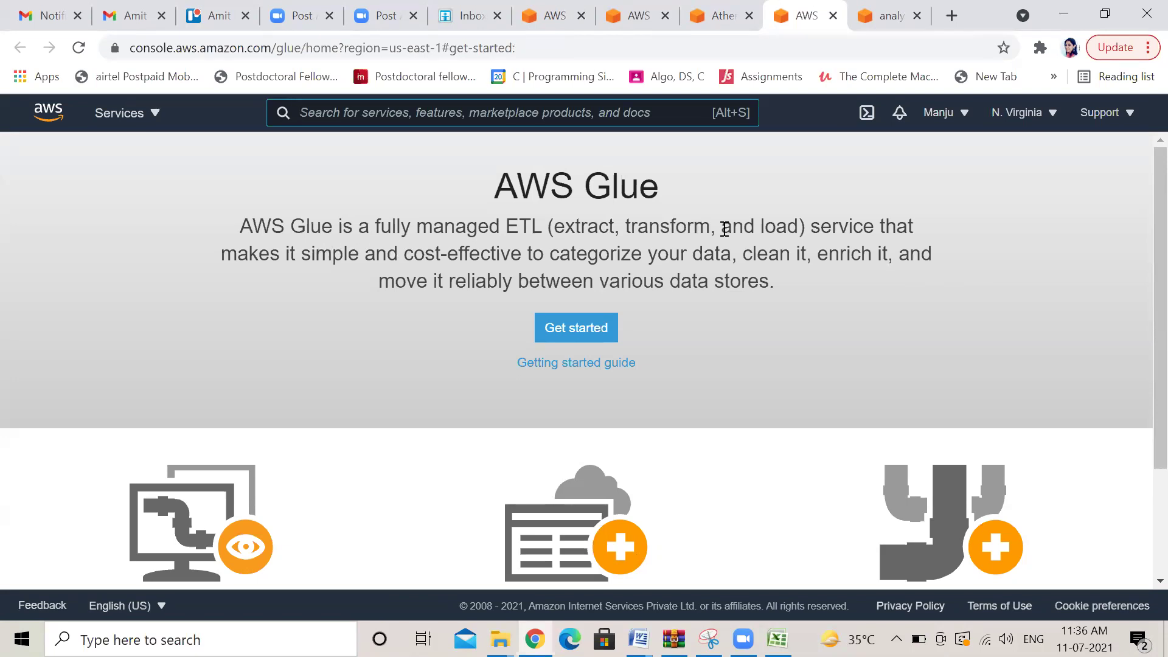
click(755, 29)
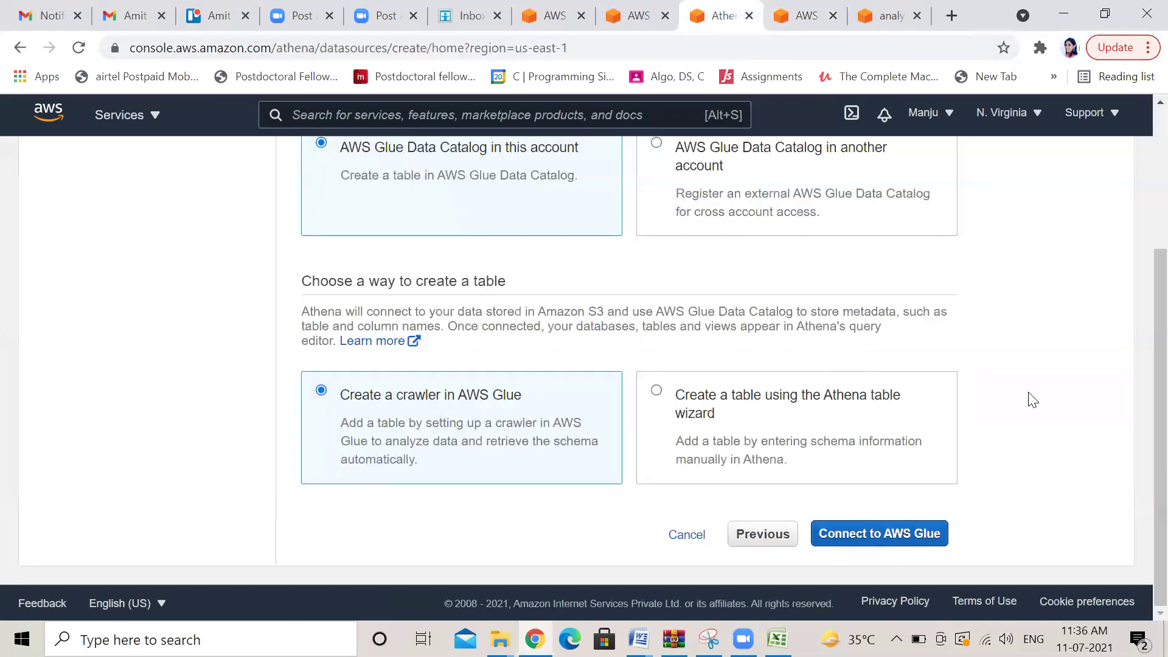
Check which notebook instances exist in the IoT Analytics notebook tab
scroll(1138, 367, up, 1)
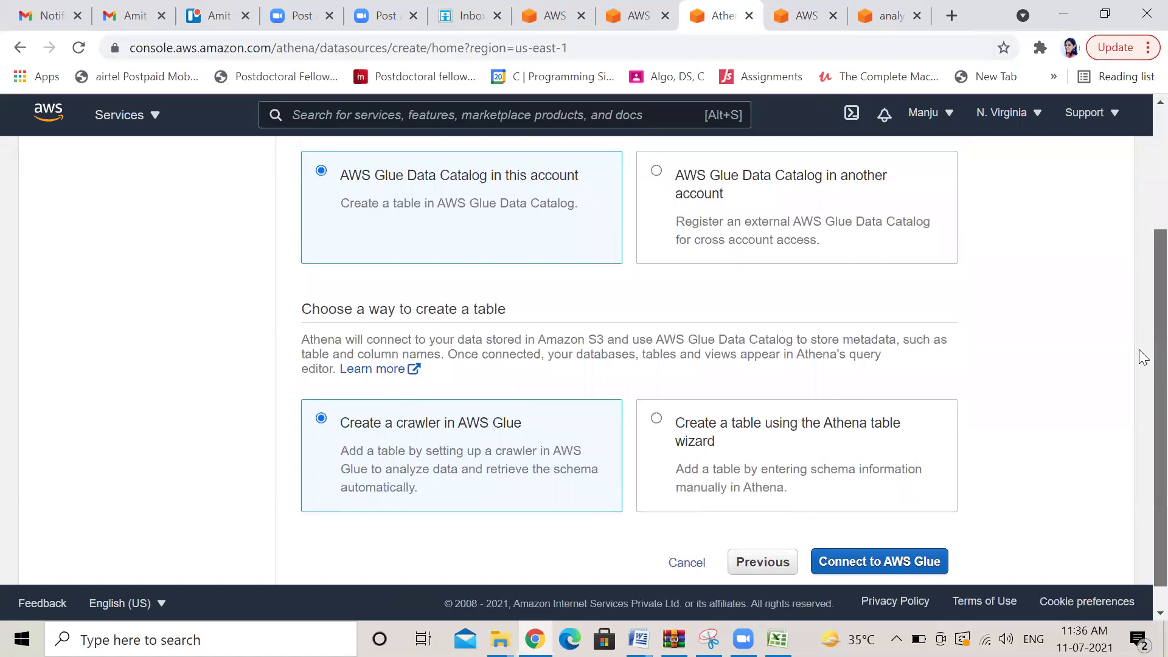
scroll(1138, 349, up, 3)
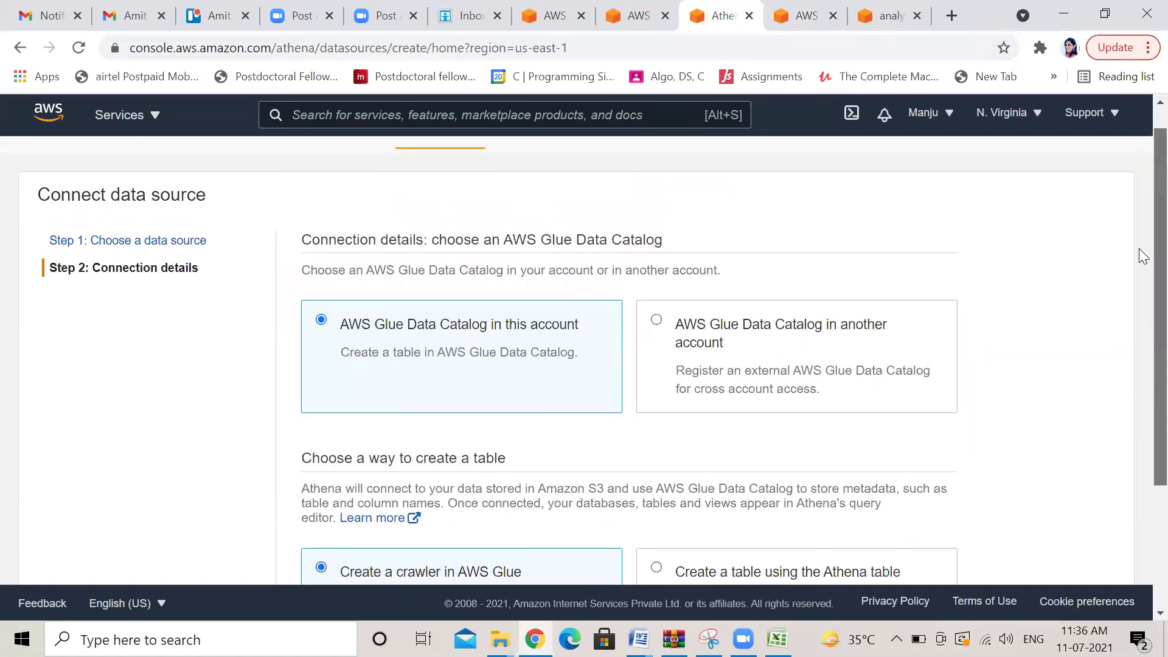
scroll(1138, 409, down, 3)
scroll(1138, 243, up, 4)
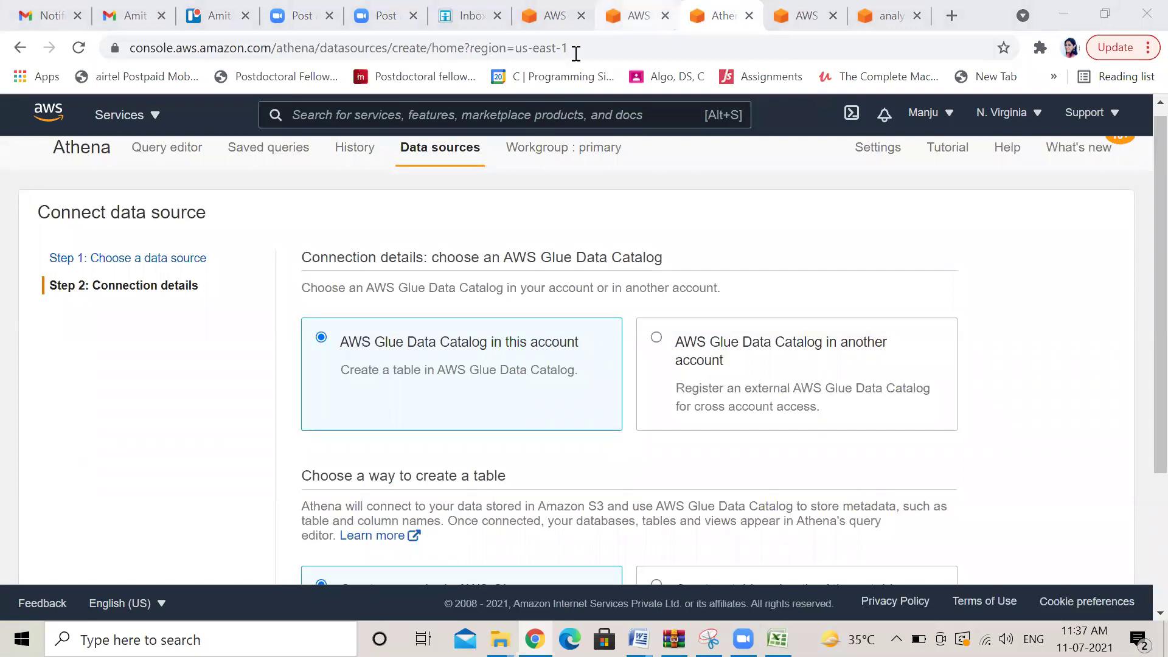
click(635, 15)
click(847, 541)
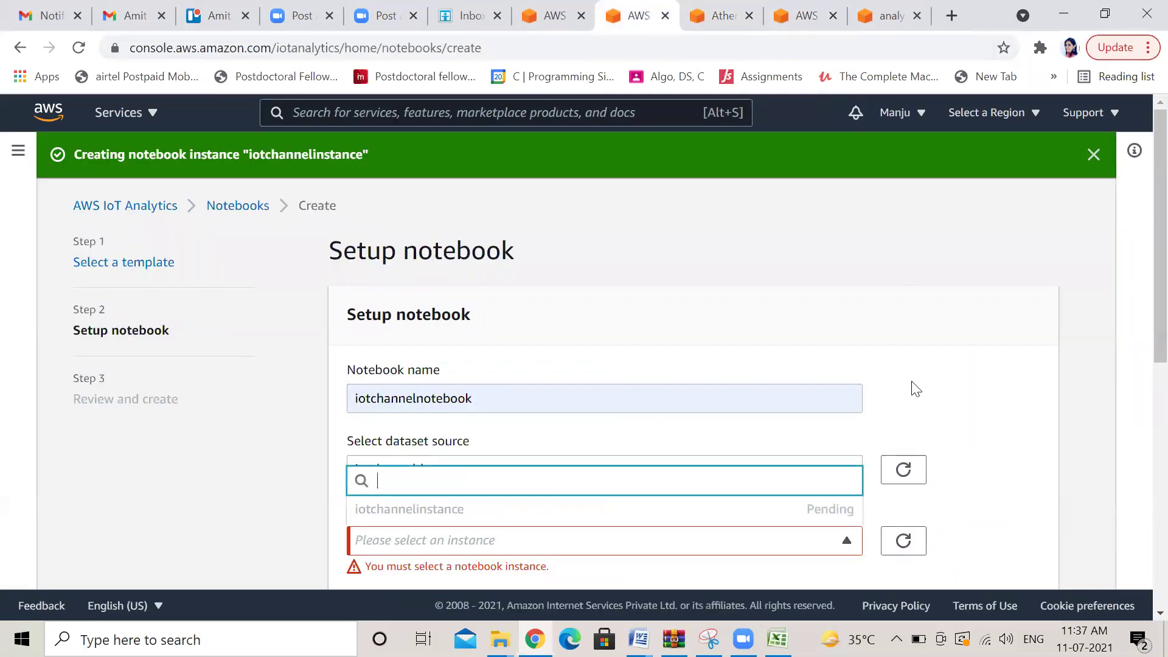
Return to the Athena Connect data source wizard and review its connection details
key(ctrl+Tab)
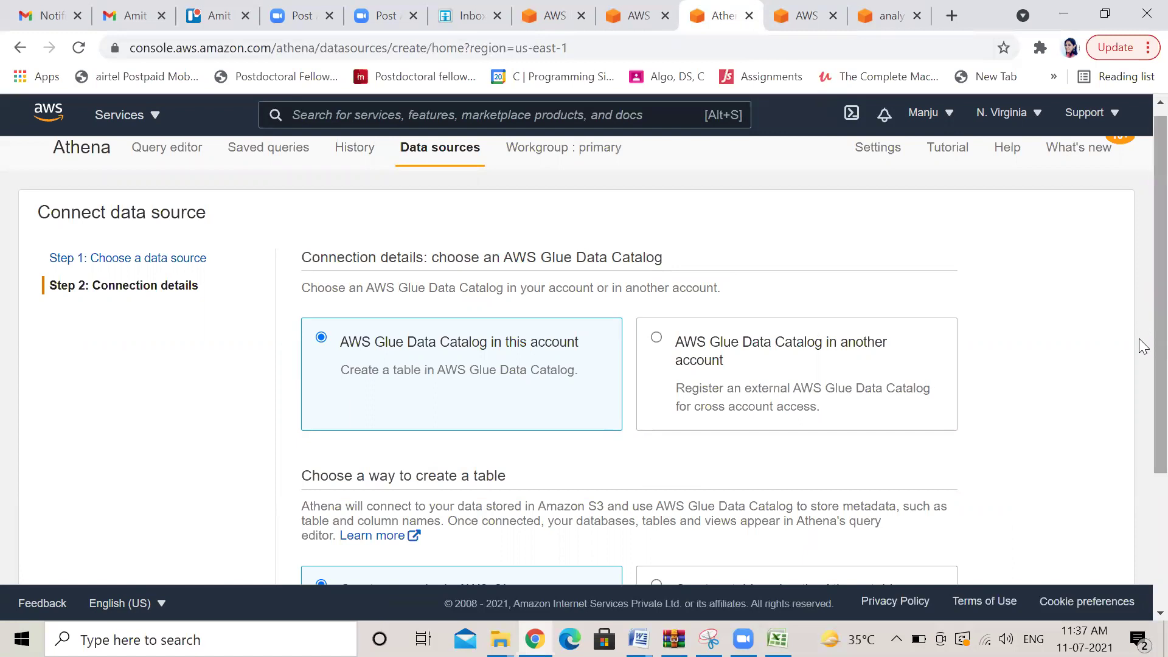
scroll(1138, 395, down, 3)
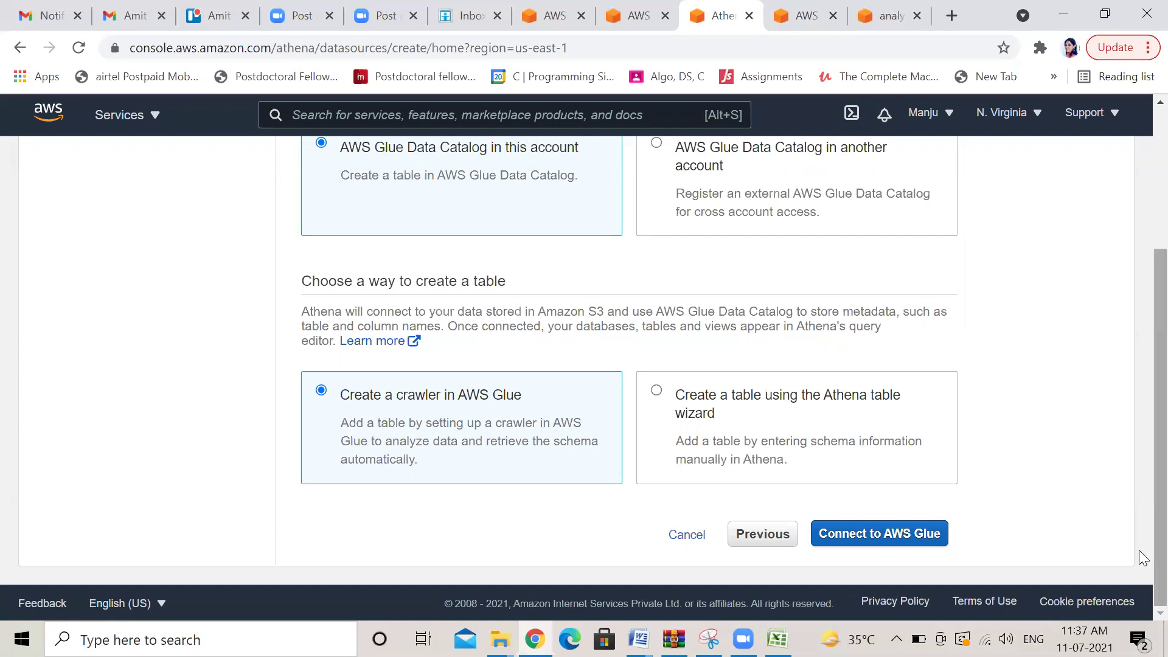
scroll(1142, 547, up, 1)
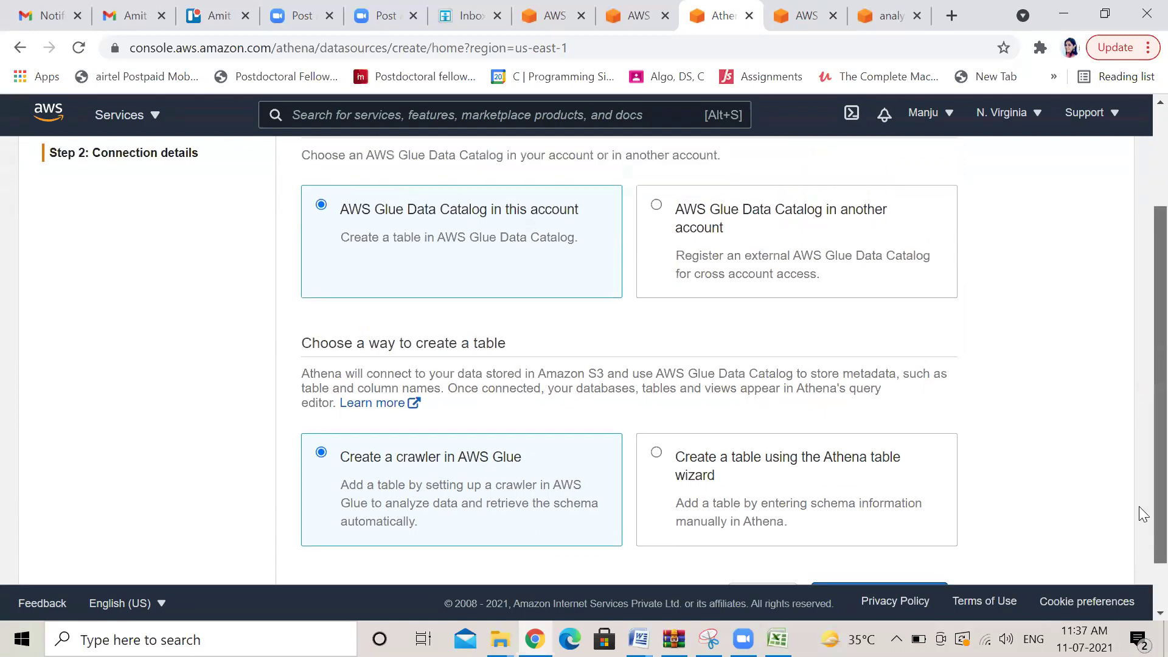
scroll(1142, 517, down, 1)
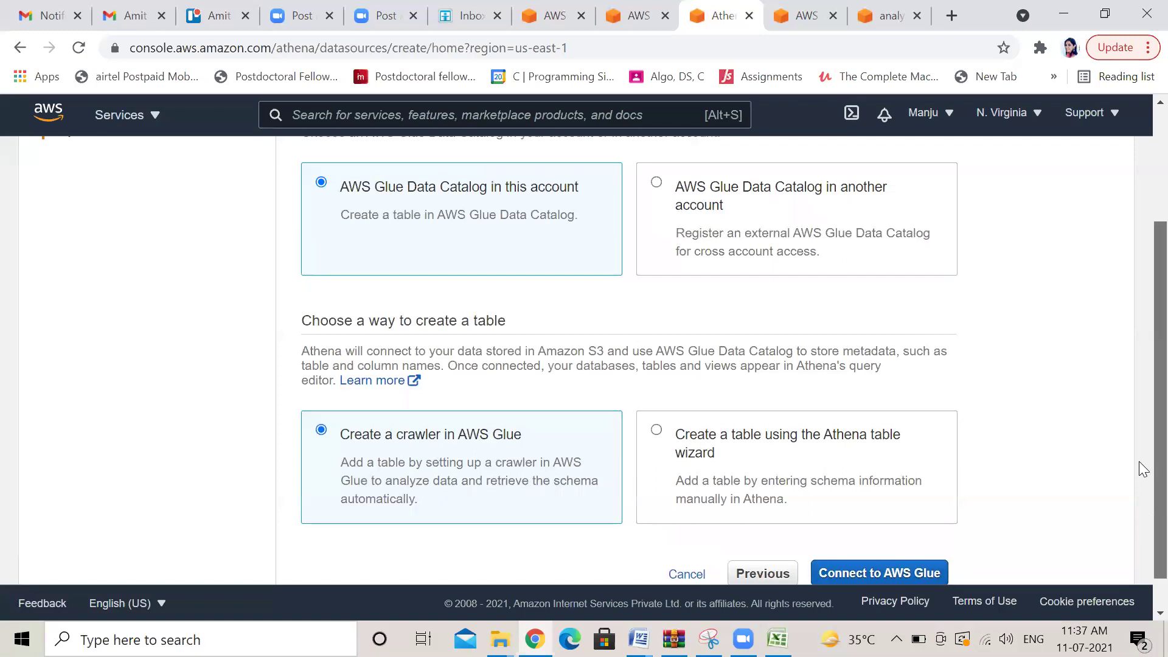
scroll(1139, 379, up, 3)
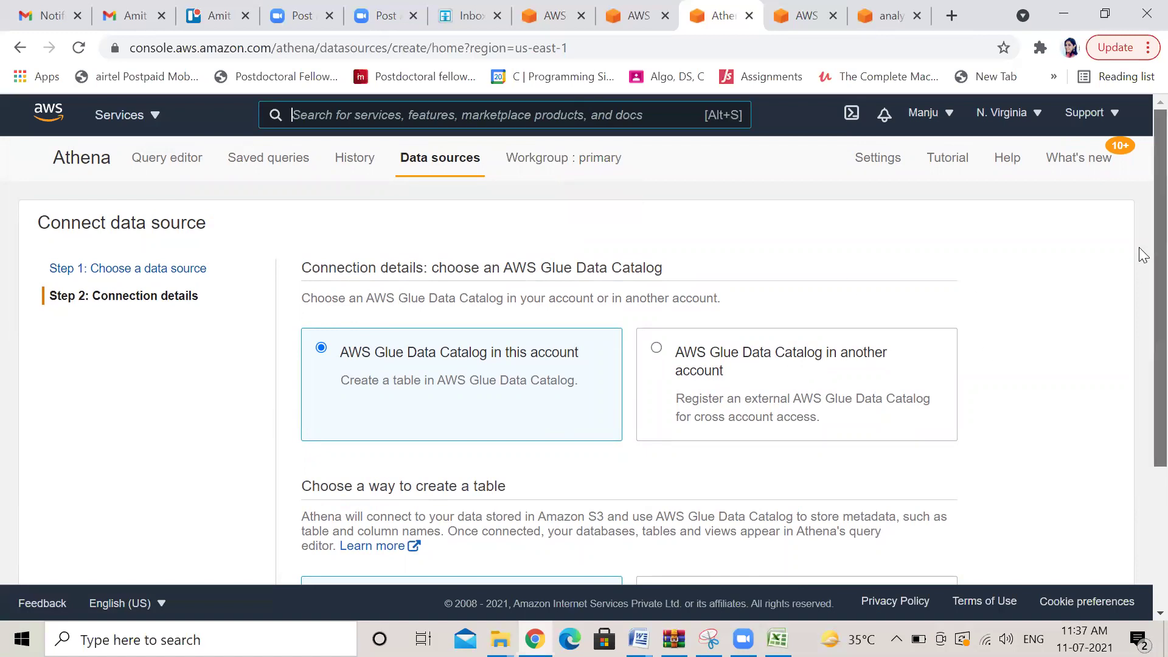
Go back to choosing the data source in the Athena wizard
click(189, 272)
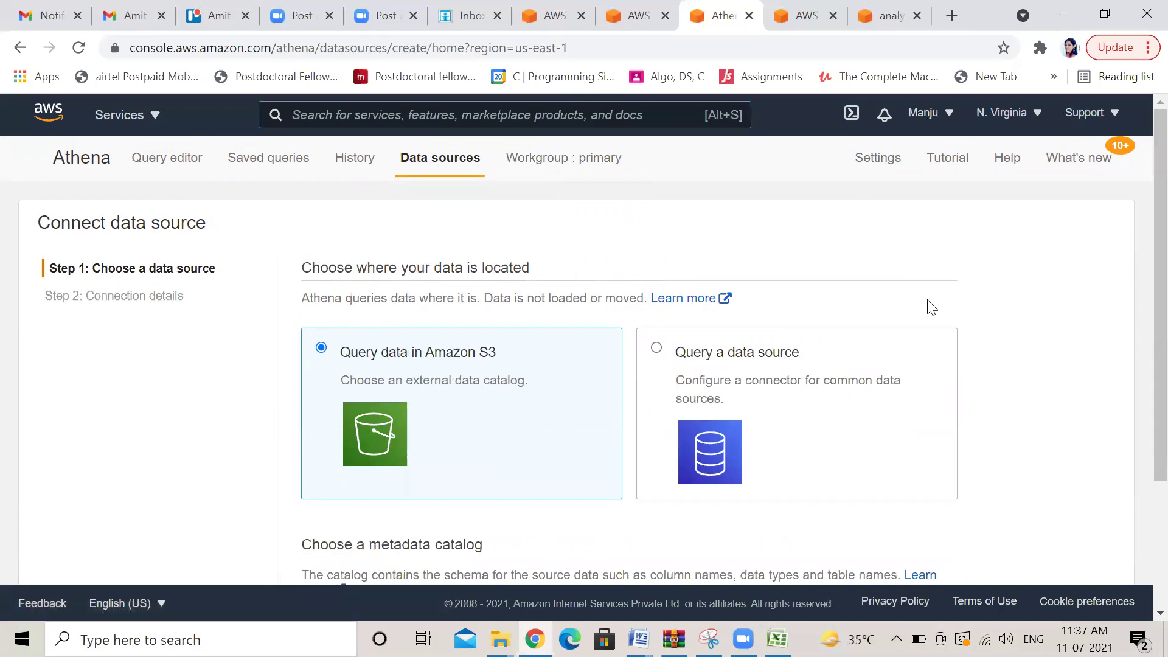
scroll(1138, 268, down, 3)
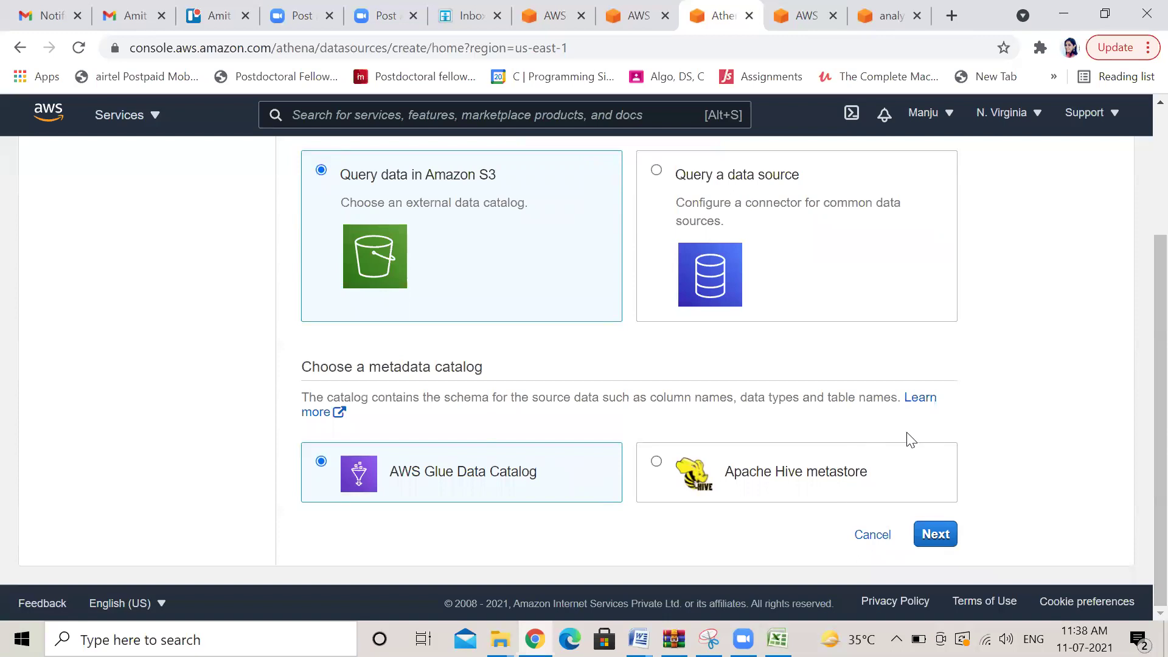
scroll(1139, 395, up, 3)
Search 'athena' in the AWS console and open Athena's query editor via Get Started
click(639, 107)
text(a)
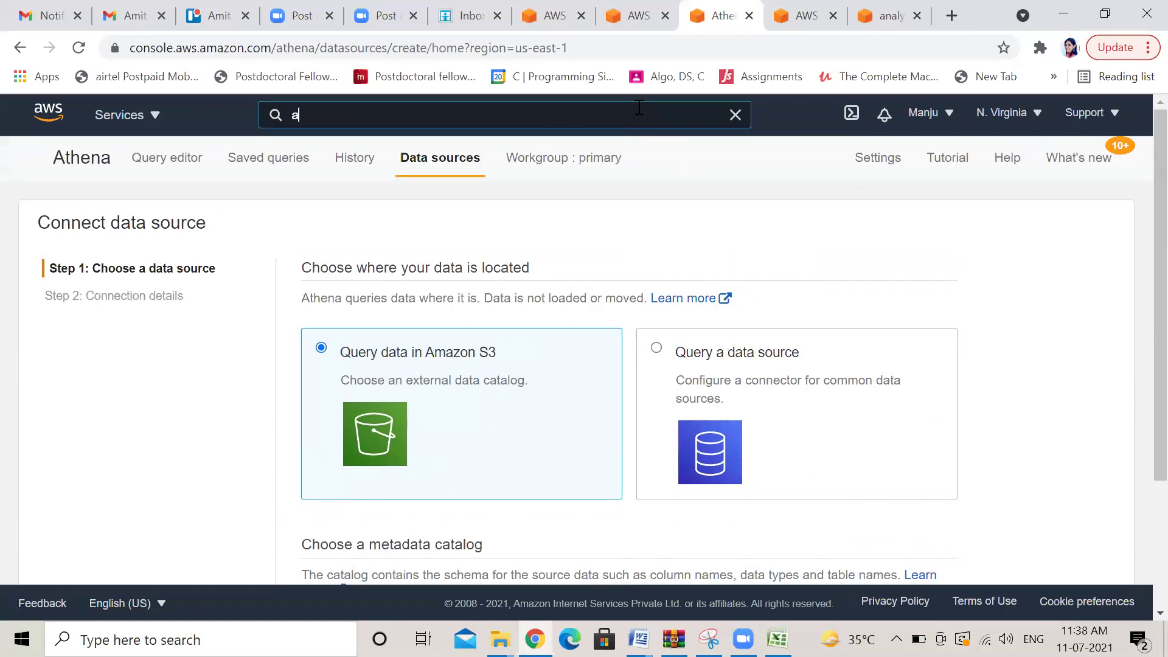
text(thena)
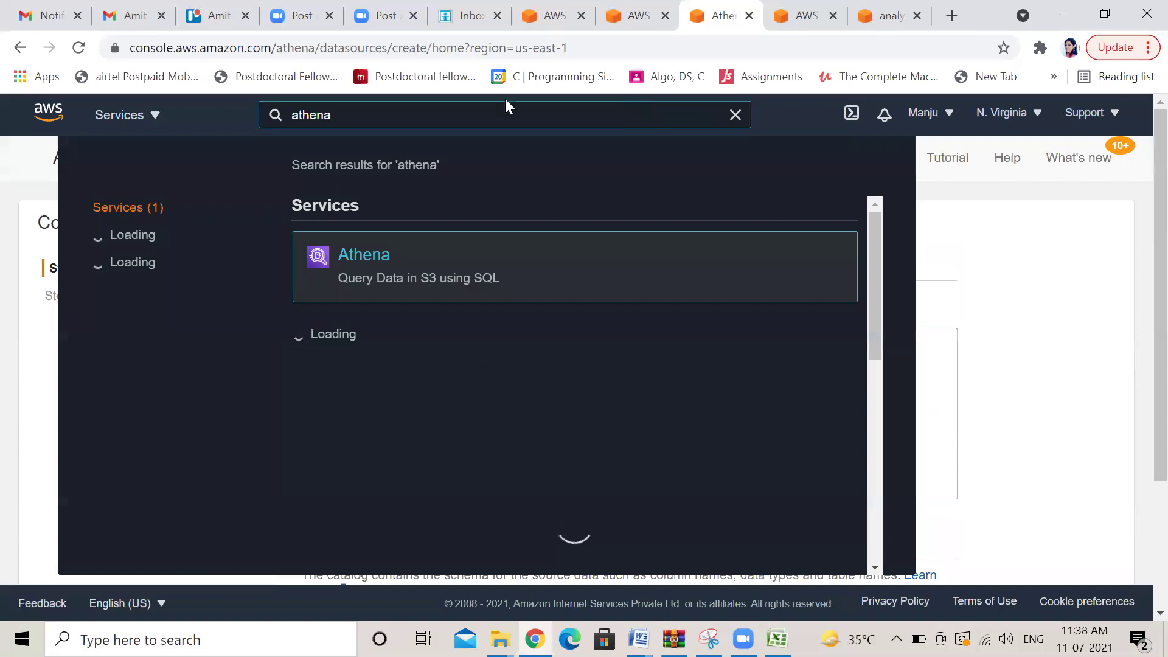
click(372, 260)
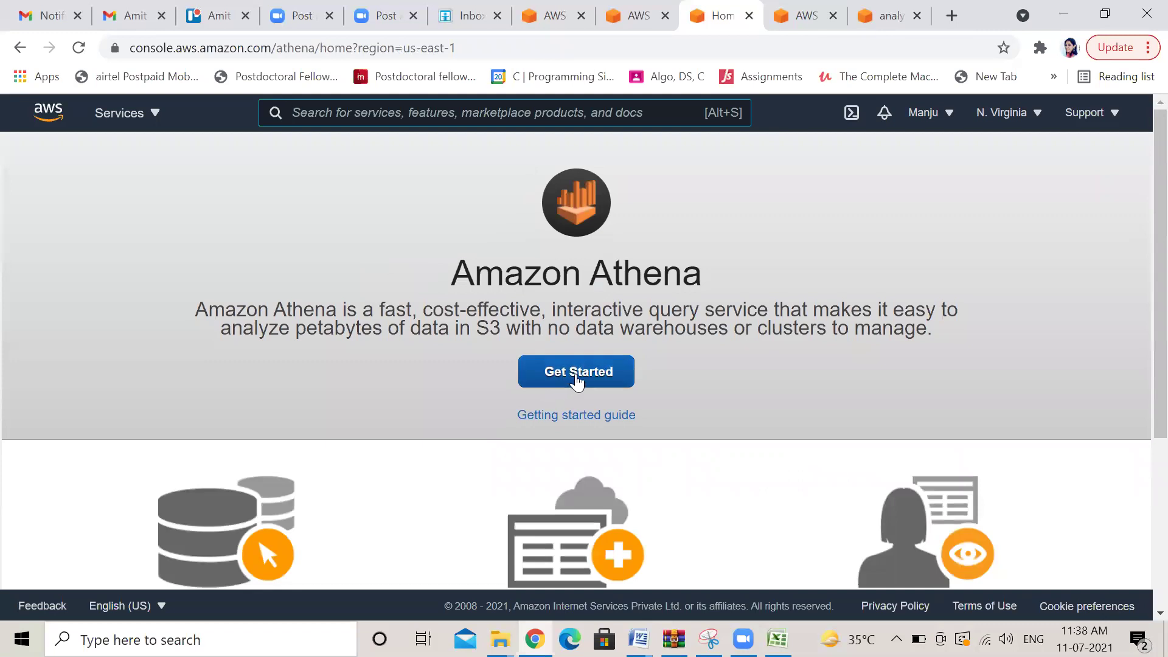
click(576, 378)
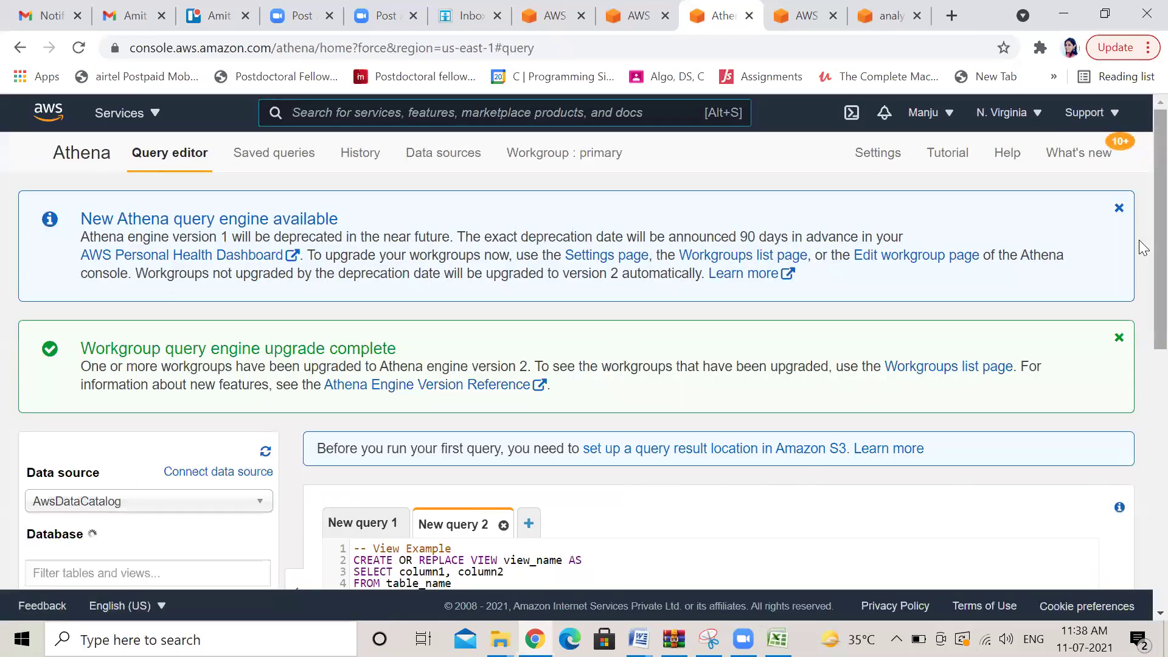
Look over the Athena query editor page and add a new query tab, New query 3
scroll(1138, 257, down, 3)
scroll(1140, 365, down, 2)
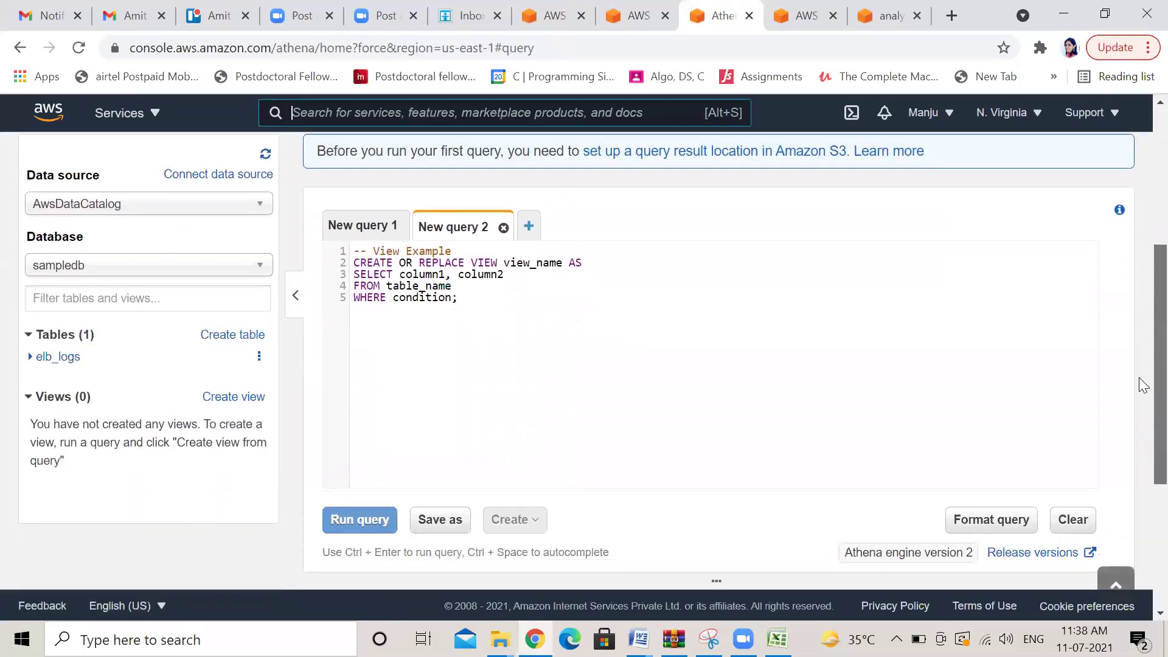
scroll(1141, 389, down, 1)
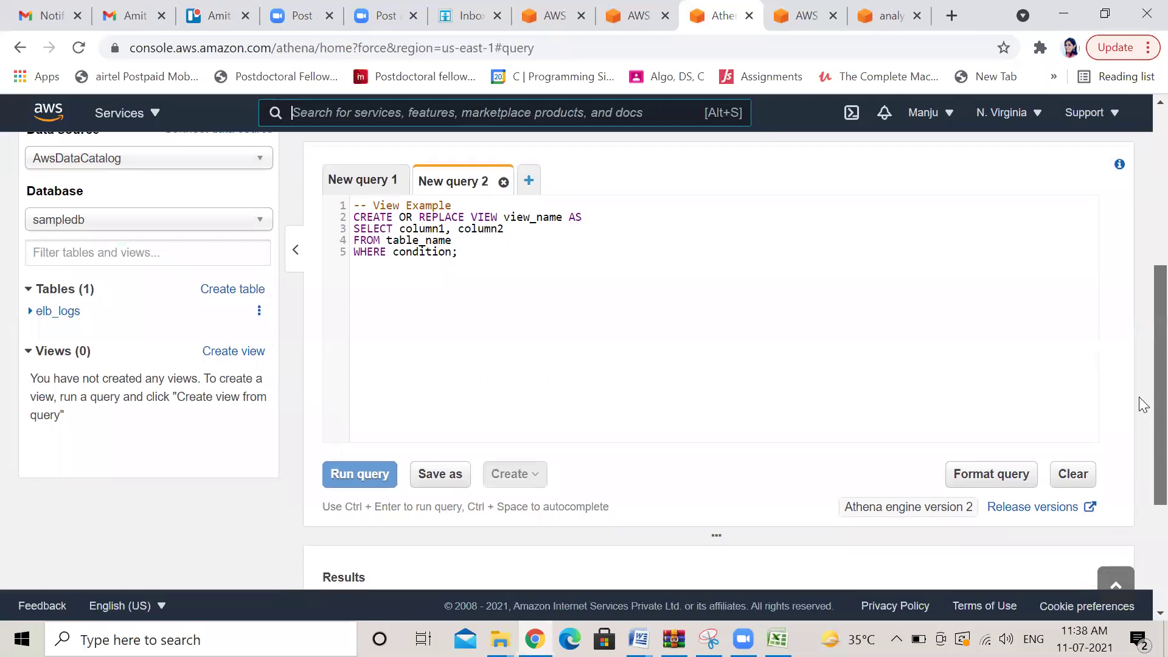
scroll(1141, 426, down, 2)
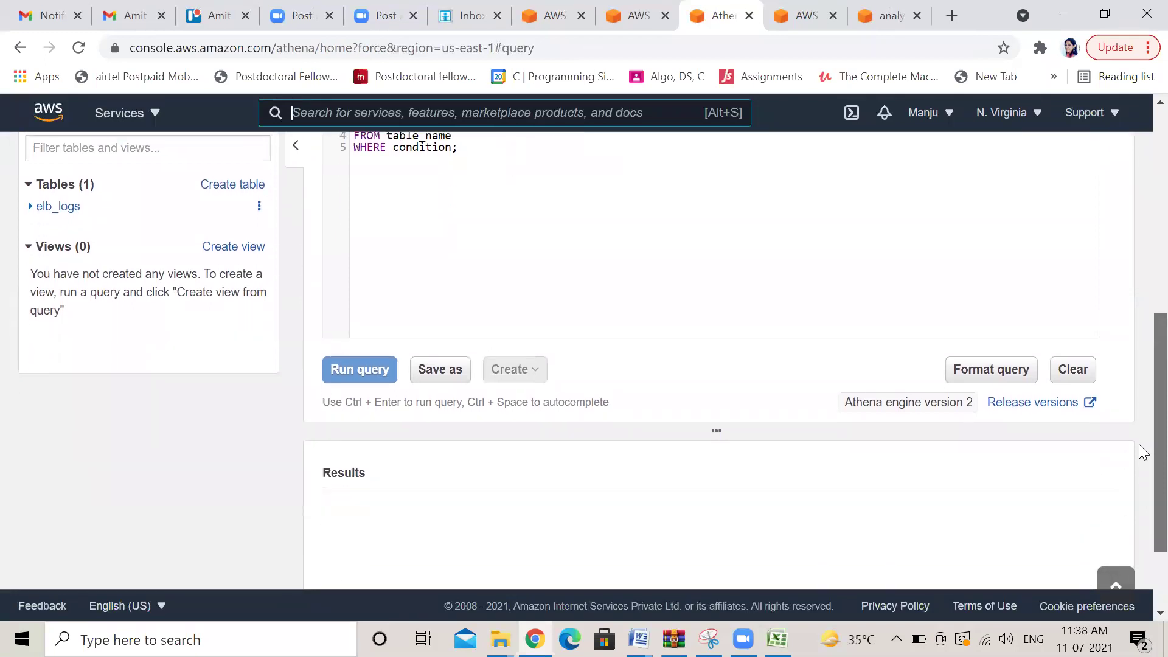
scroll(1138, 395, up, 3)
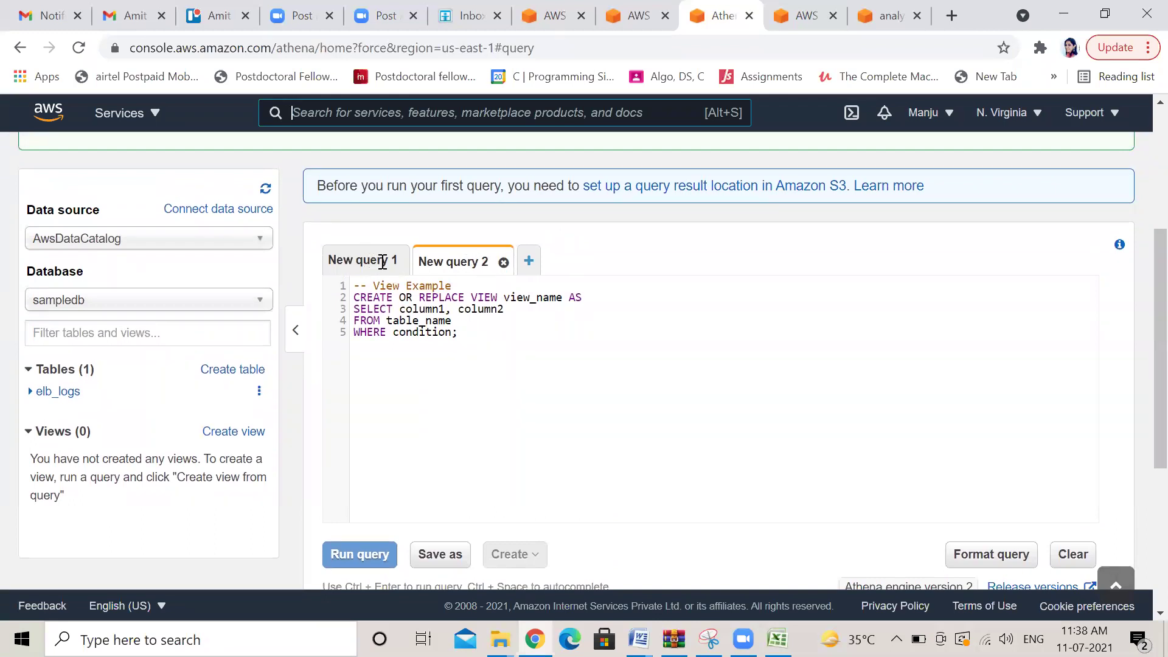
click(529, 261)
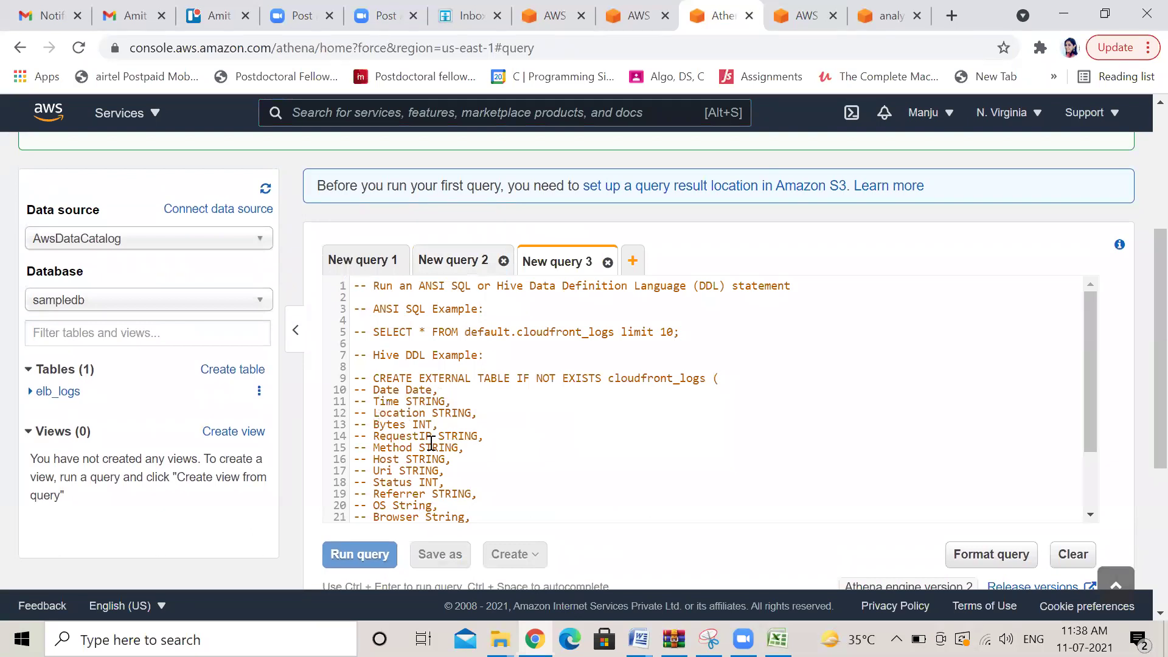
Replace the example text in New query 3 with select * from sampledb.demo;
drag(1088, 346, 1091, 416)
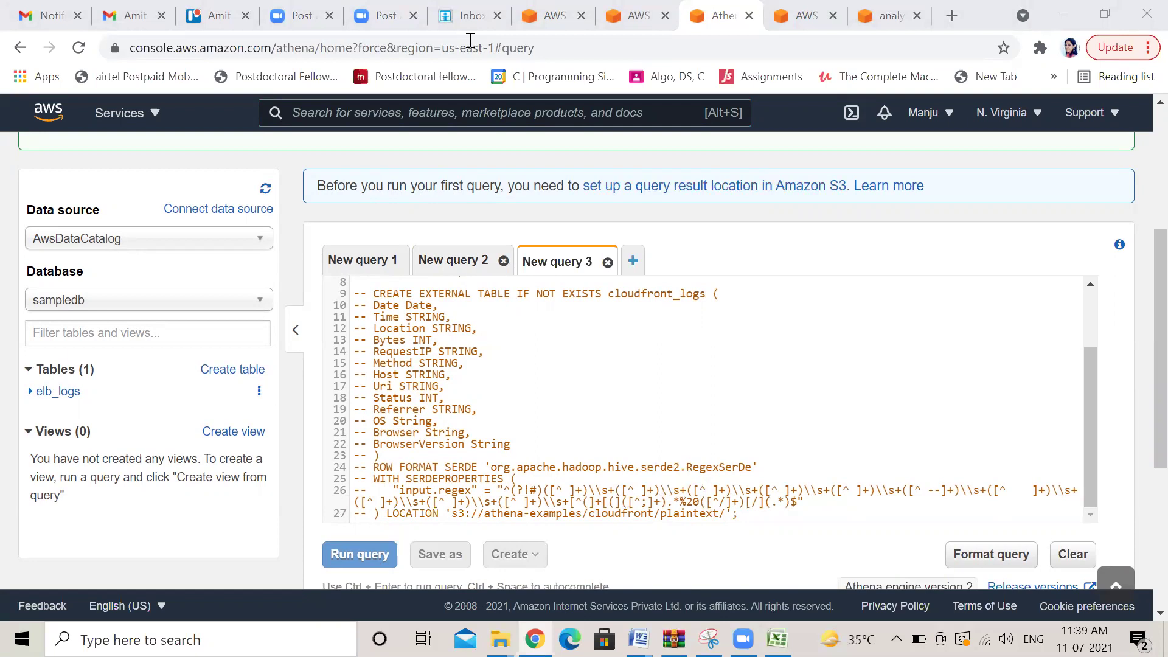
click(702, 546)
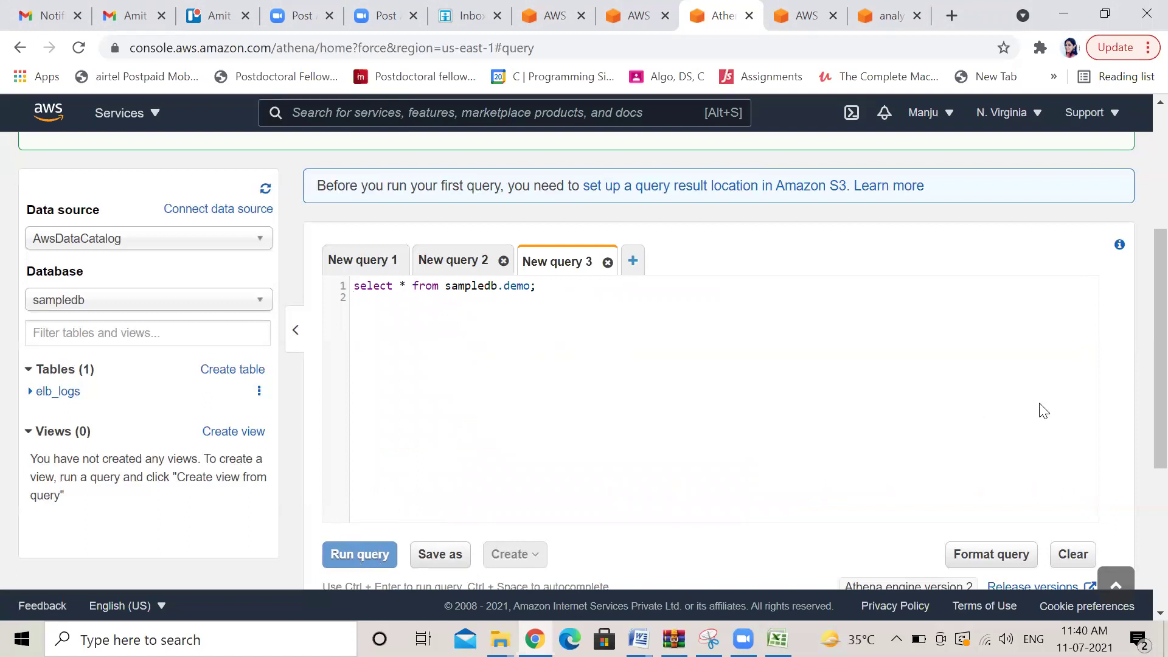
Set the Athena query result location to the S3 bucket s3://manjuiotdemo/ and save it
scroll(1140, 328, up, 3)
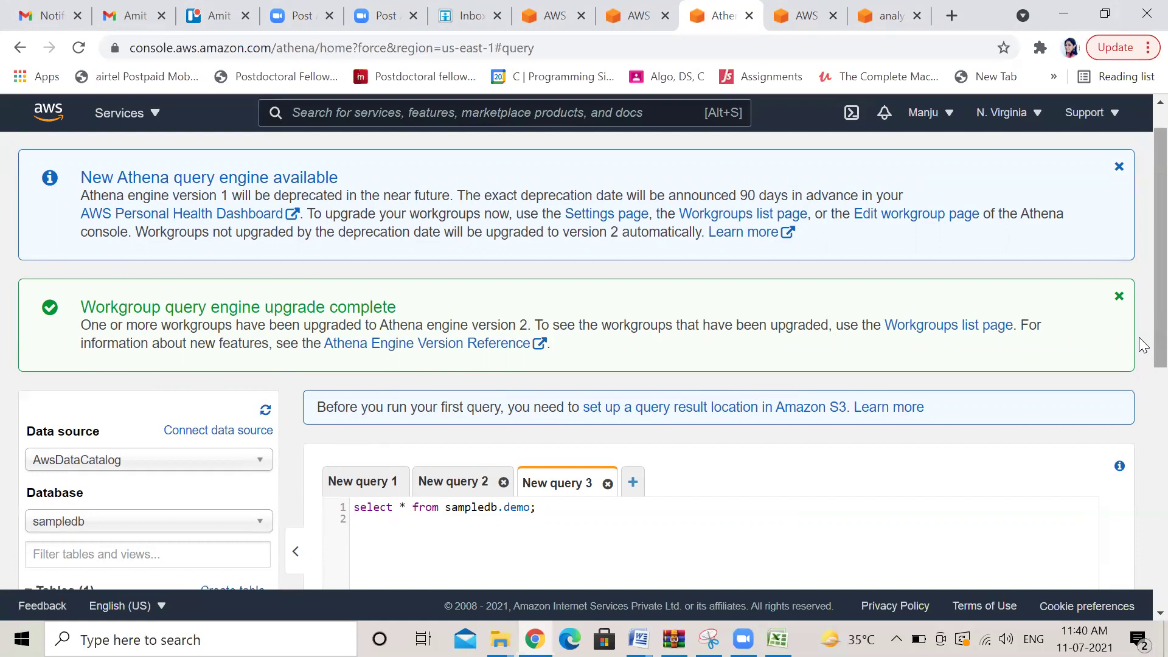
scroll(1138, 305, down, 1)
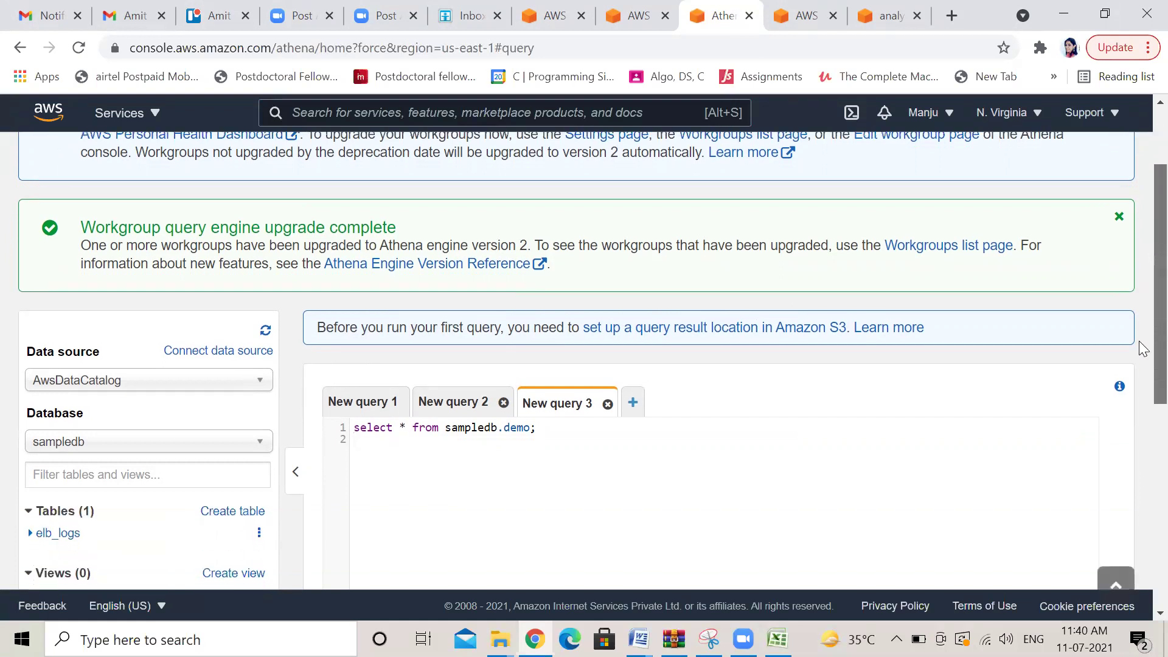
scroll(1141, 328, up, 1)
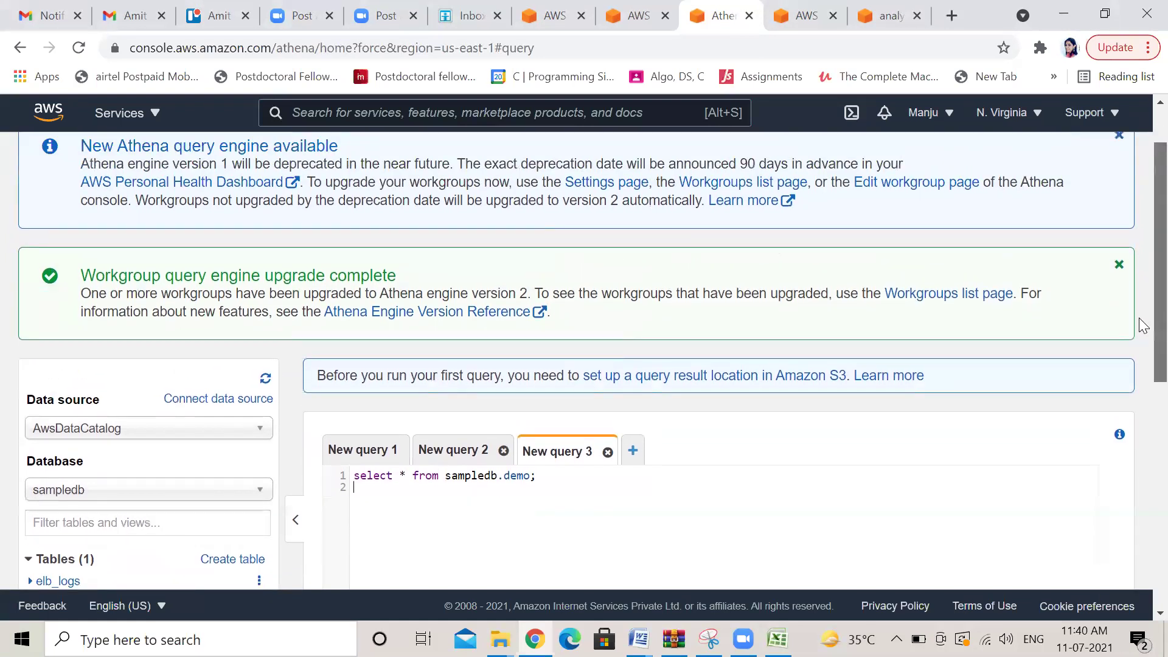
click(768, 377)
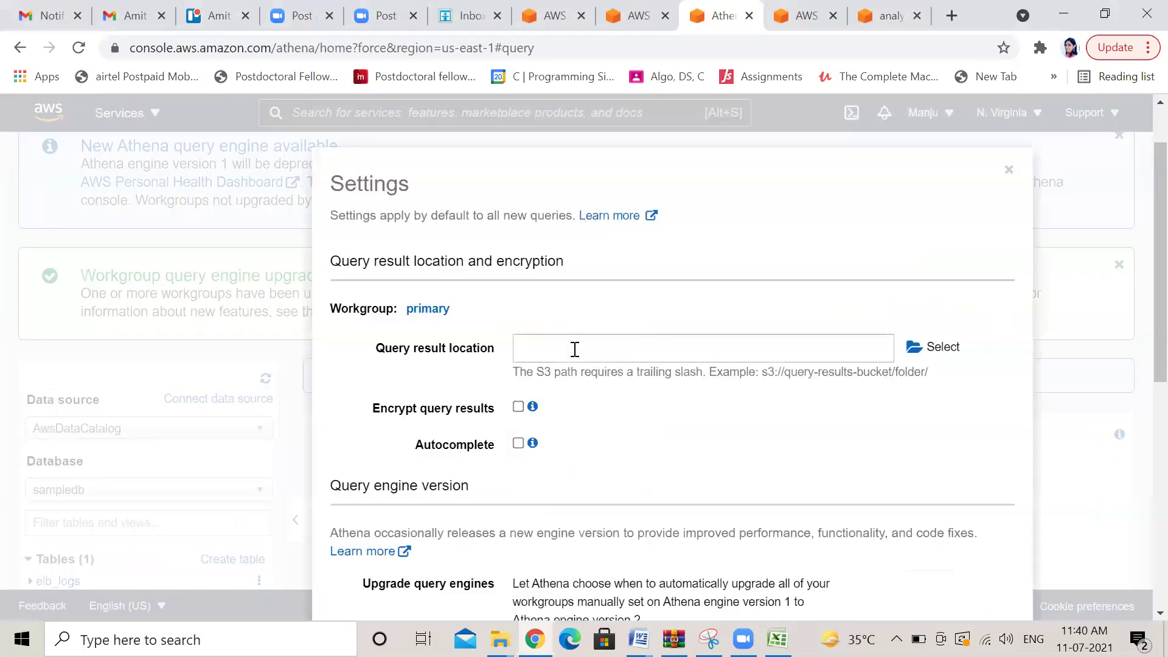
click(942, 348)
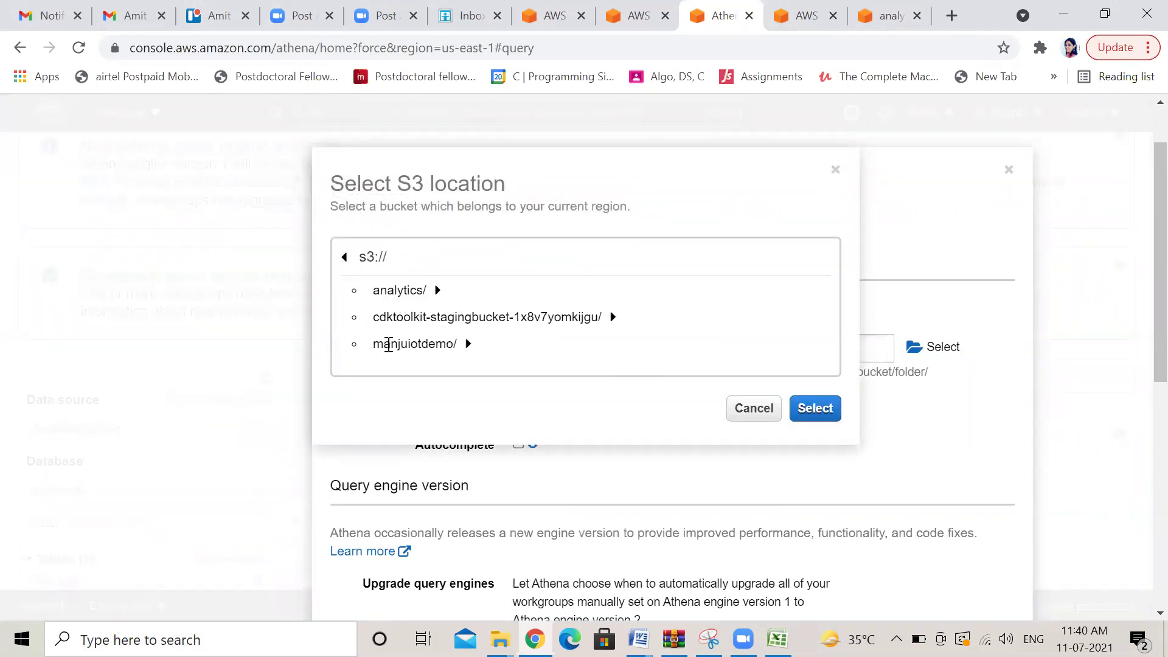
click(469, 345)
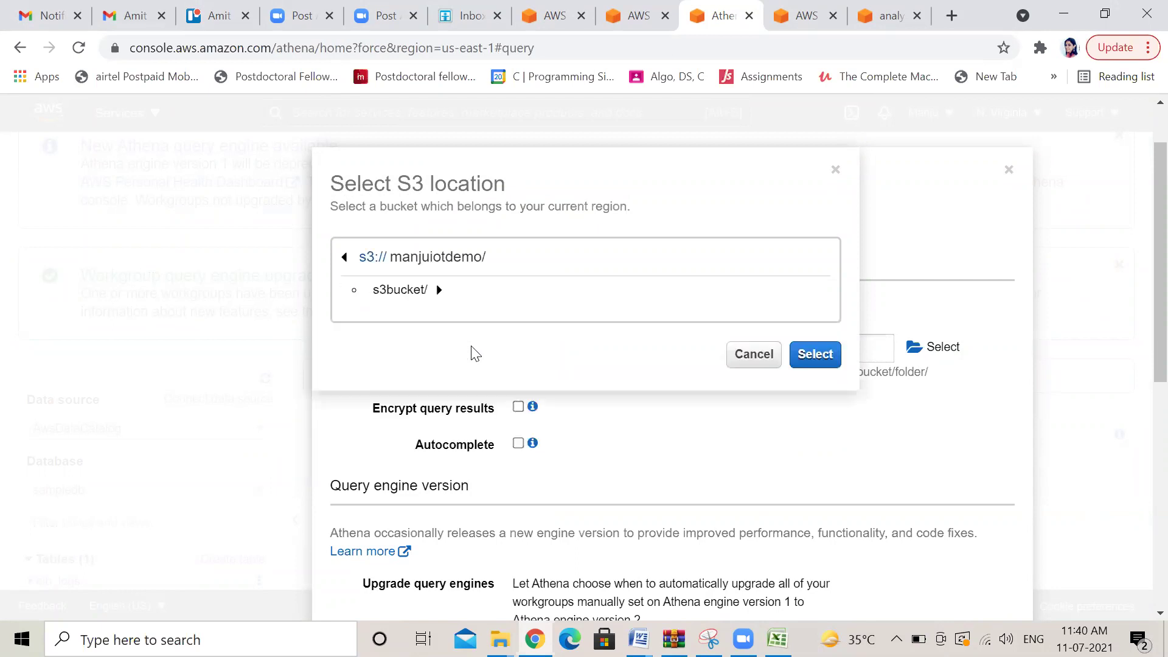
click(821, 354)
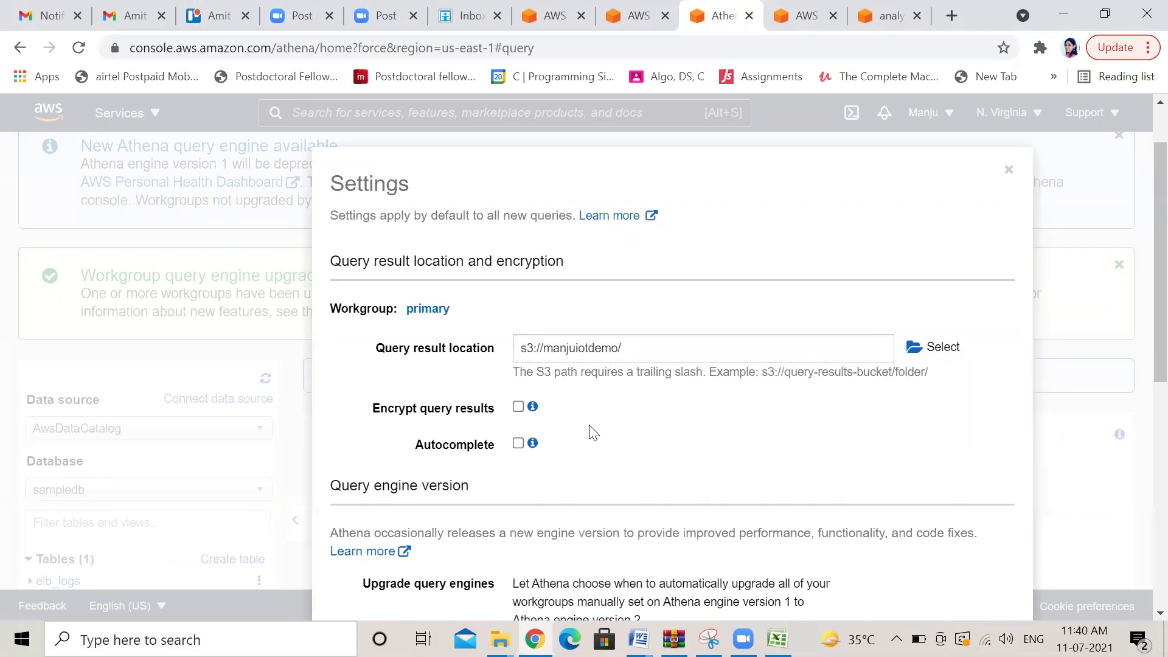
scroll(1143, 396, down, 3)
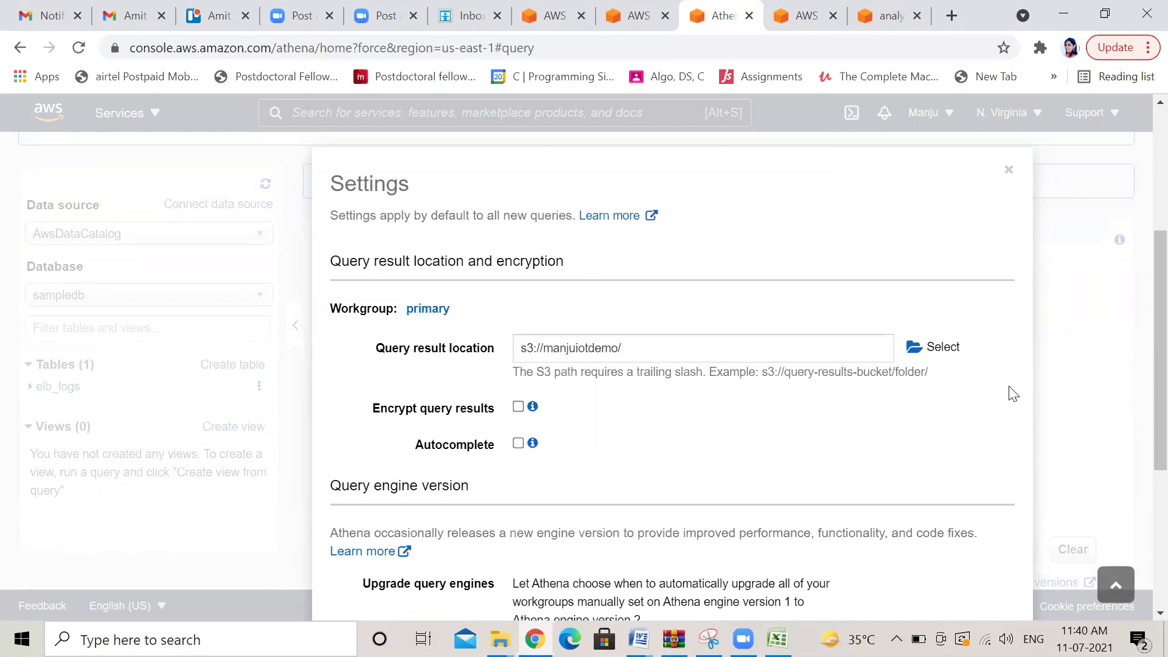
key(ctrl+minus)
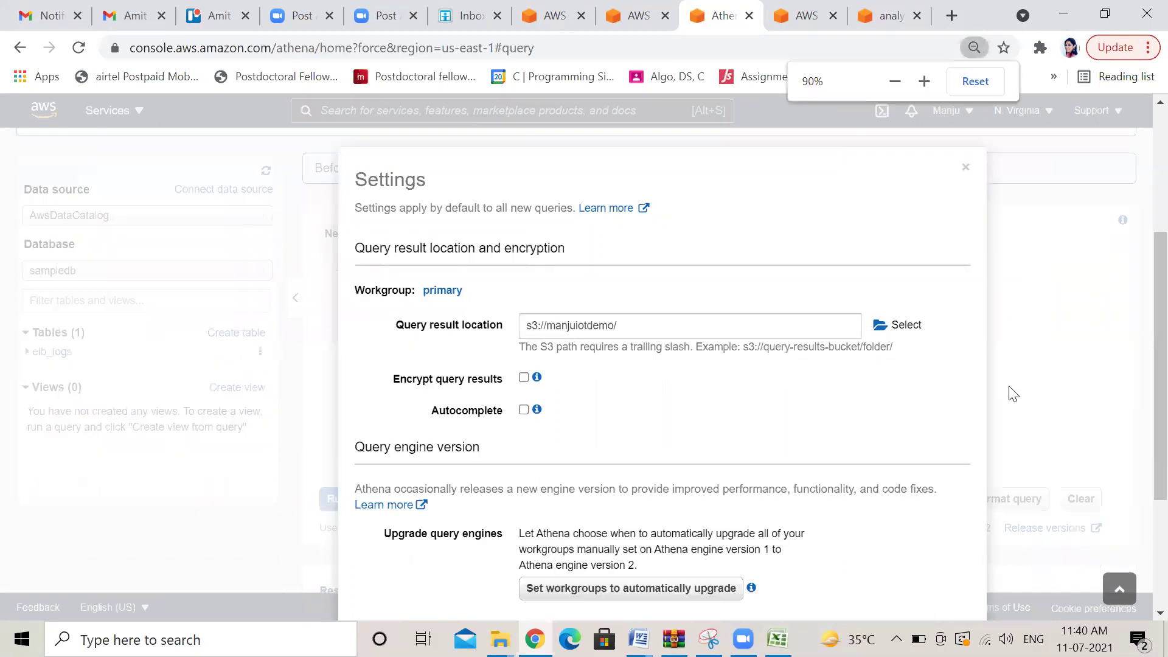
key(ctrl+minus)
key(ctrl+minus)
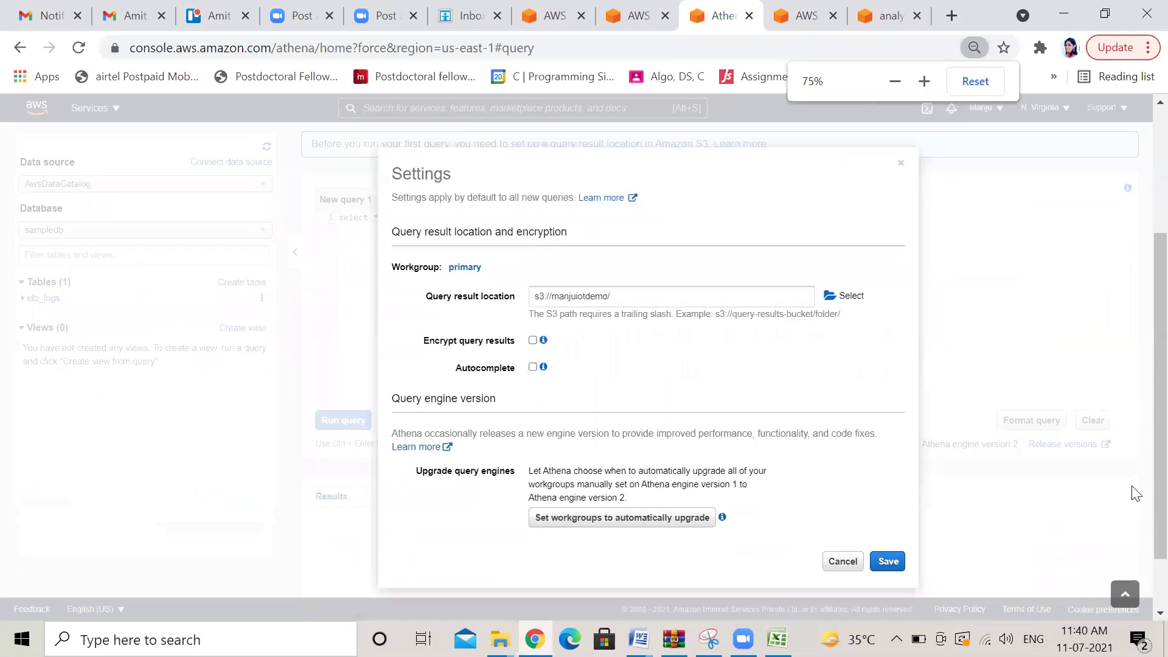
click(888, 562)
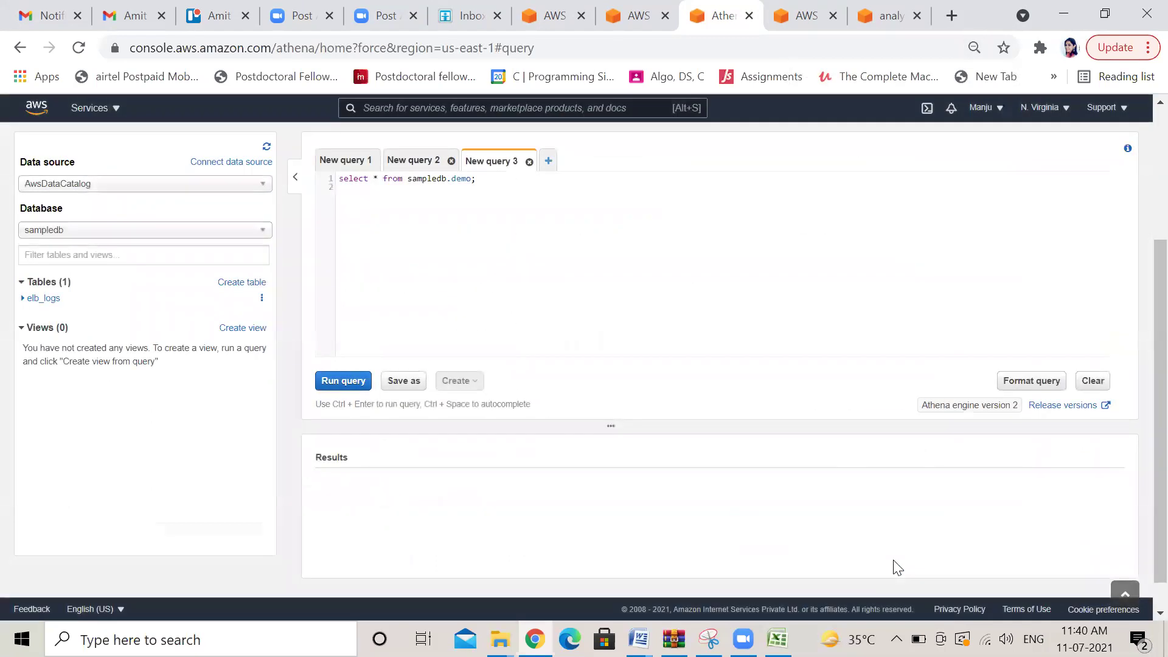
Run the sampledb.demo query, which fails as a missing table, then switch the database to iotgluedatabase
click(335, 381)
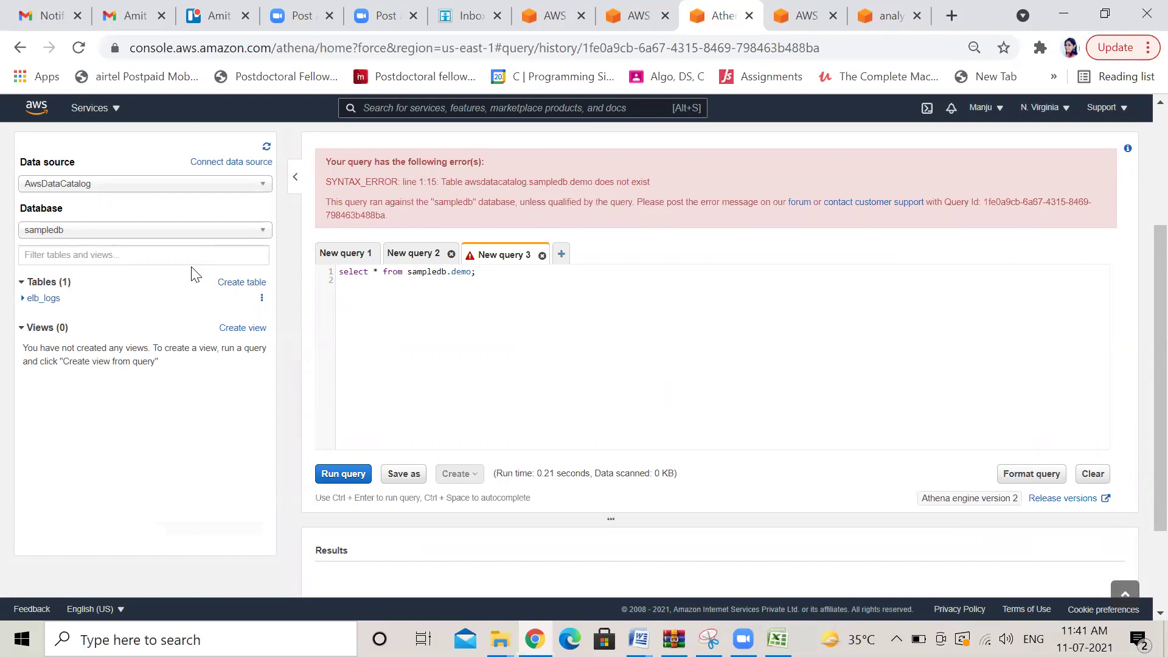
click(263, 232)
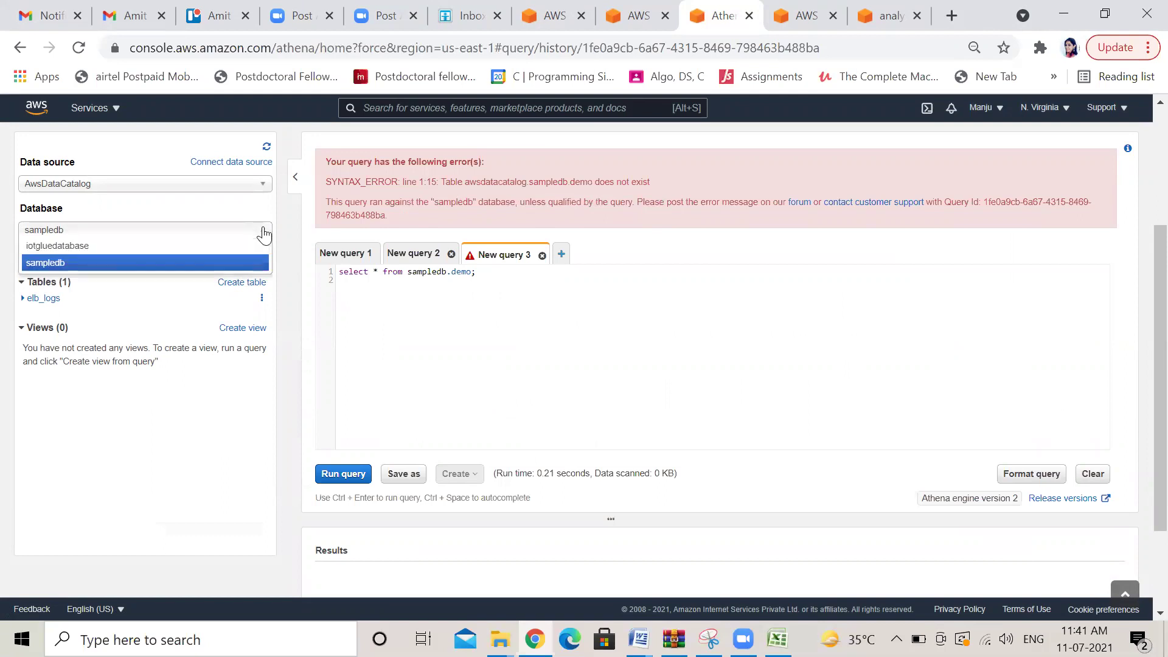
click(180, 246)
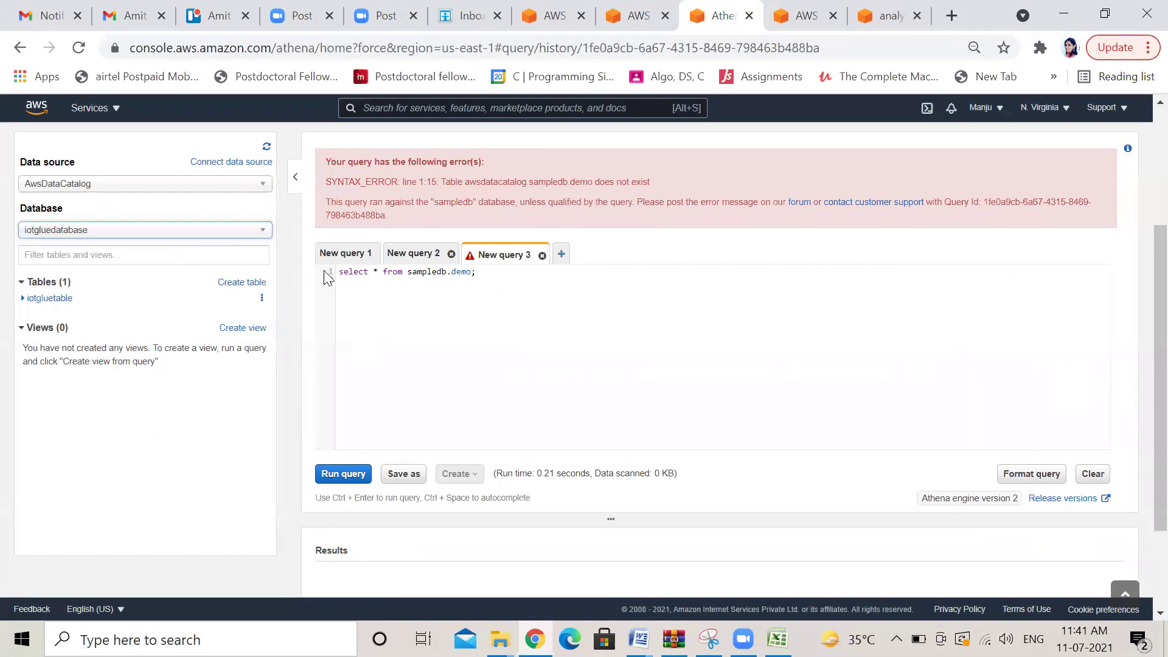
click(471, 273)
key(Return)
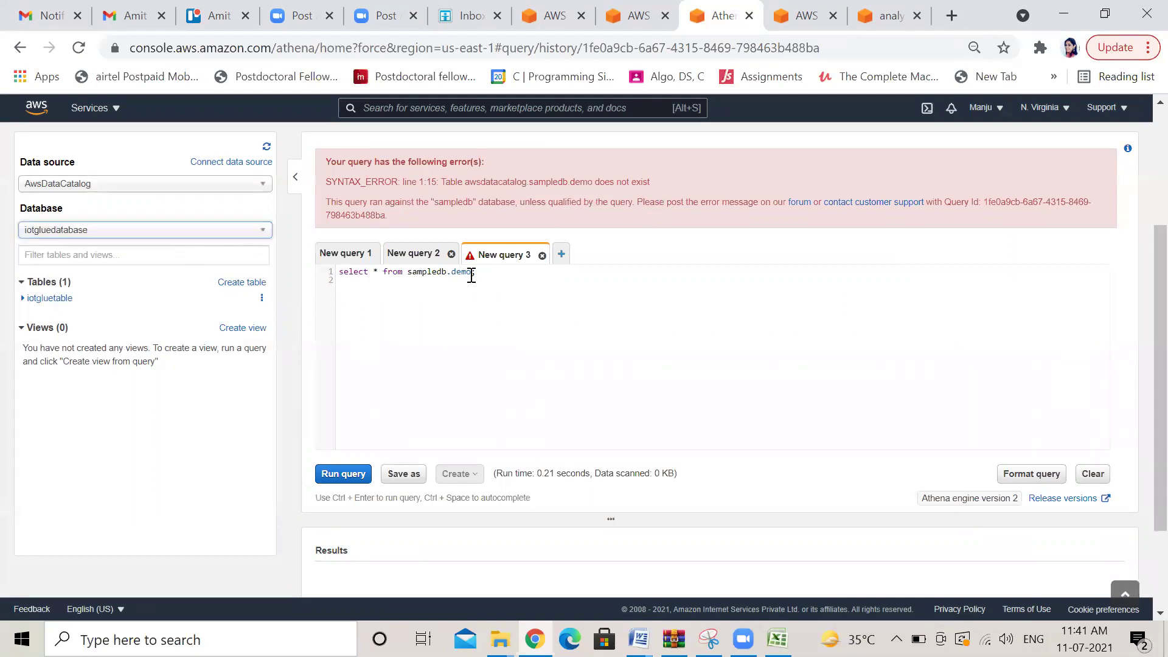